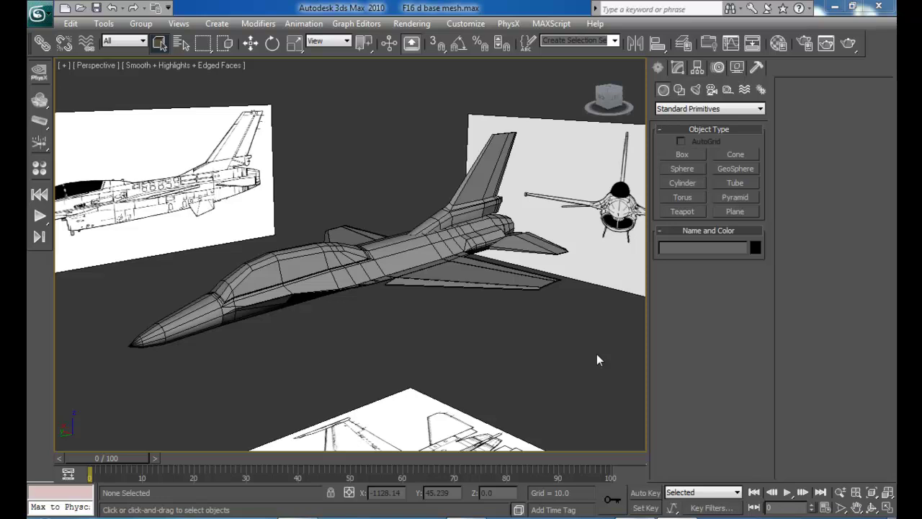
- Switch to Windows Photo Viewer and examine the F-16 reference photos, including a close-up of the fuselage underside and air intake
middle_click_drag(368, 294, 550, 407, "alt")
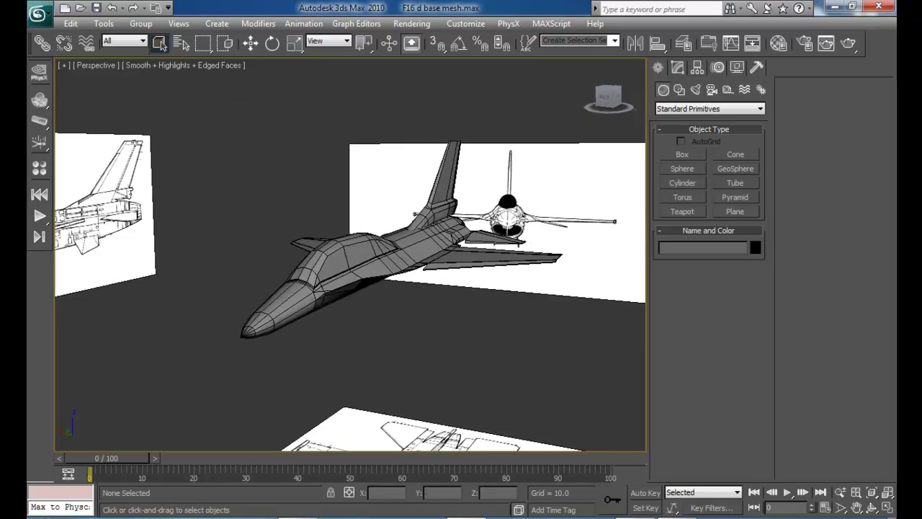
key("alt+Tab")
key("Right")
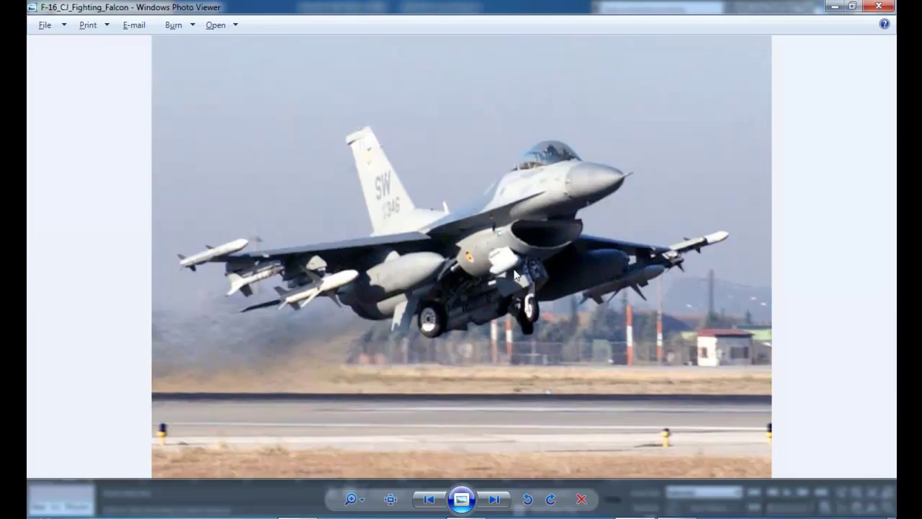
key("Right")
key("Right")
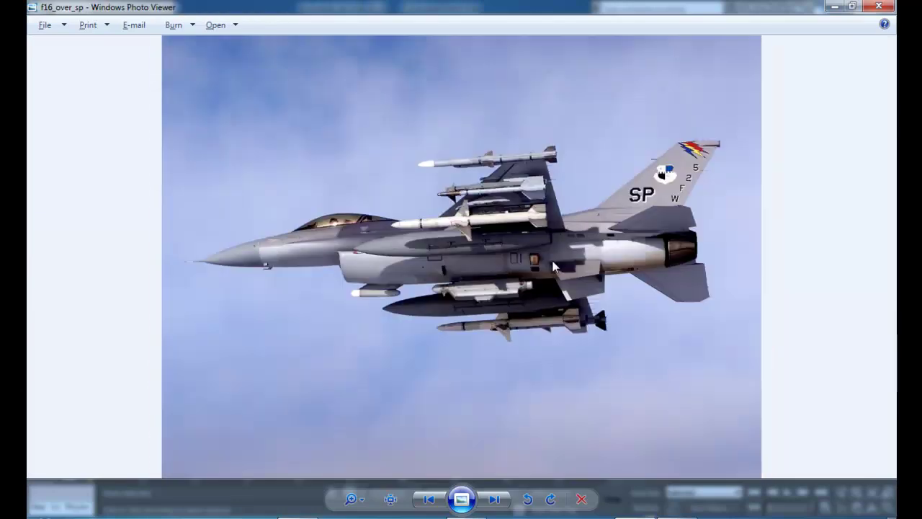
key("Right")
key("Left")
key("Left")
scroll(553, 267, "up", 3)
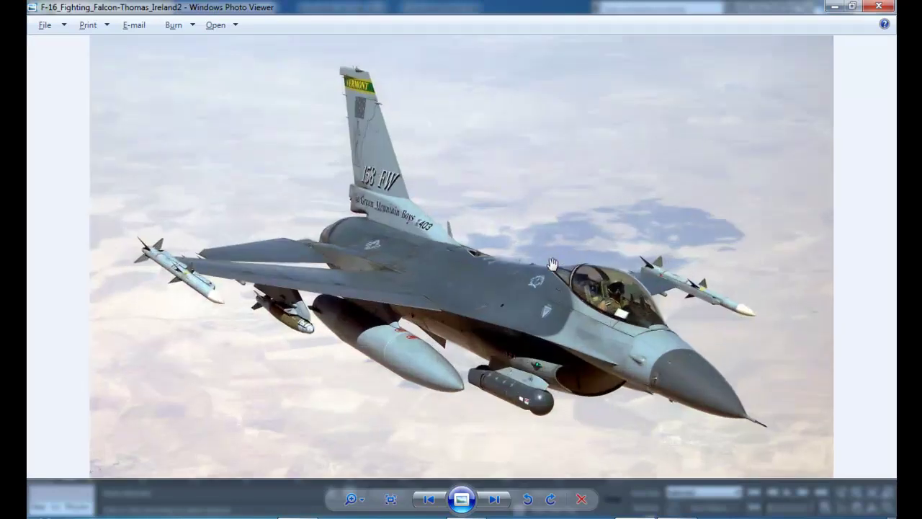
left_click_drag(553, 267, 522, 203)
scroll(521, 203, "up", 2)
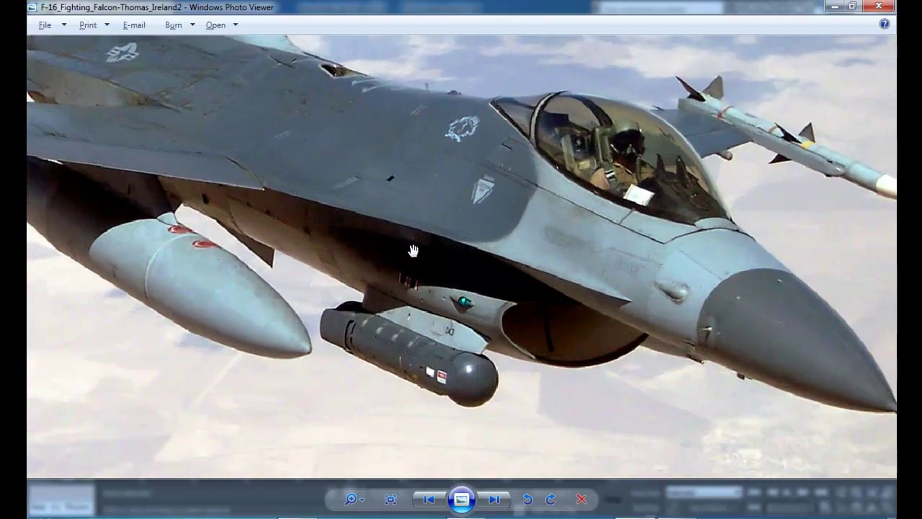
- Examine the air intake and lower fuselage in the F16Taxying photo
key("Right")
key("Right")
key("Right")
scroll(496, 283, "up", 3)
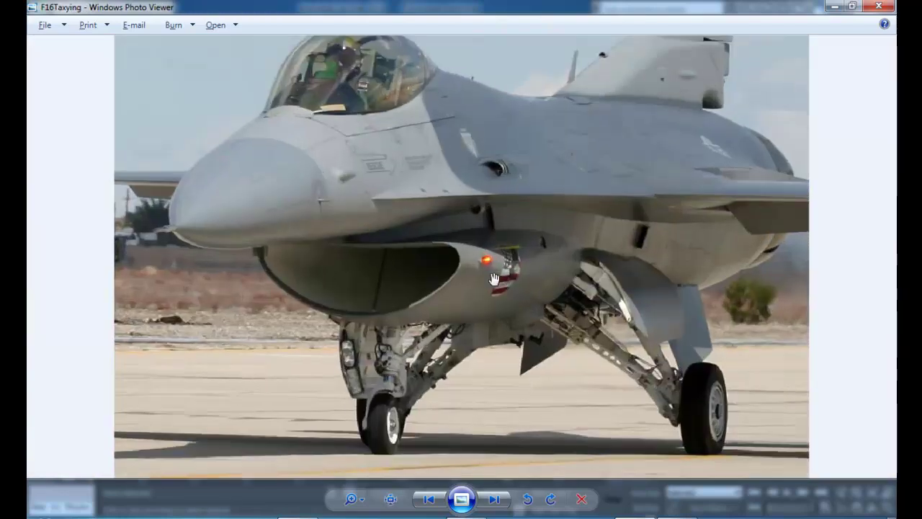
left_click_drag(466, 254, 482, 286)
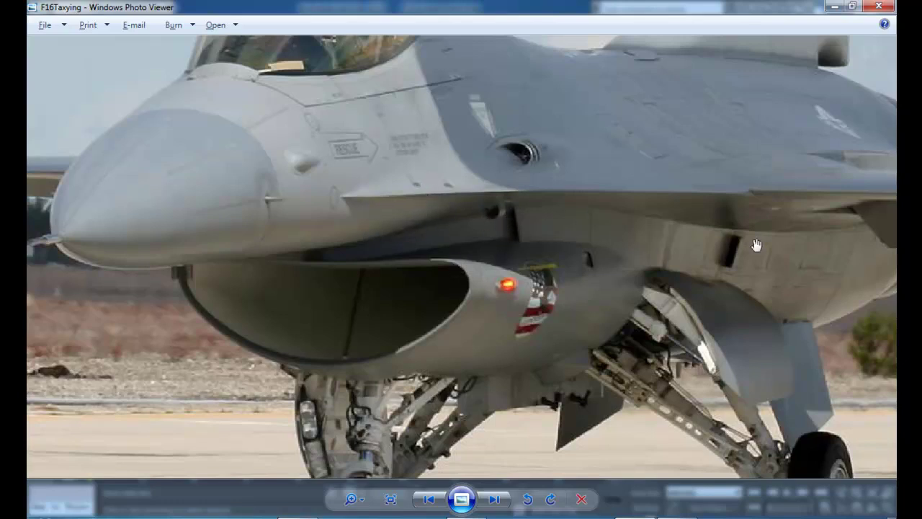
left_click_drag(855, 296, 755, 201)
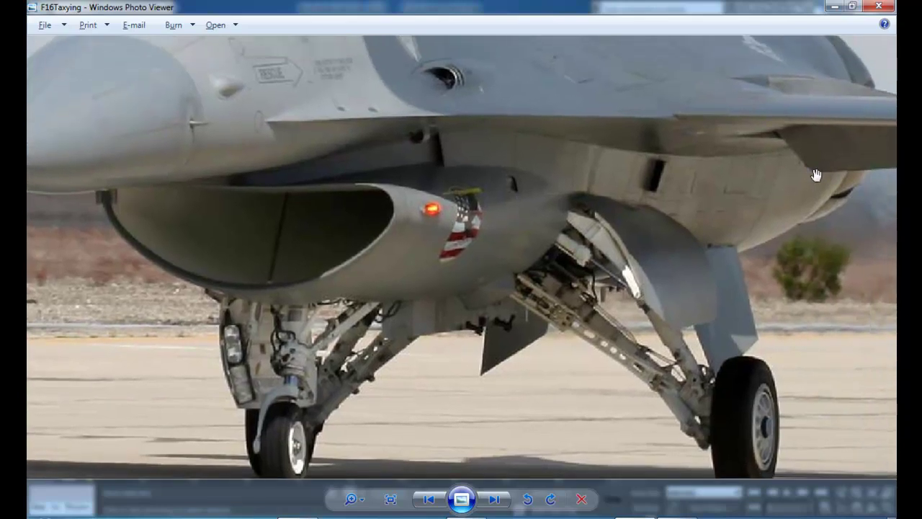
left_click_drag(503, 206, 597, 265)
- Study the intake shape in the remaining F-16 photos, including 40755_37728, and return to 3ds Max
key("Right")
scroll(540, 249, "up", 3)
scroll(540, 249, "up", 1)
key("Right")
scroll(514, 252, "up", 3)
left_click_drag(479, 228, 529, 298)
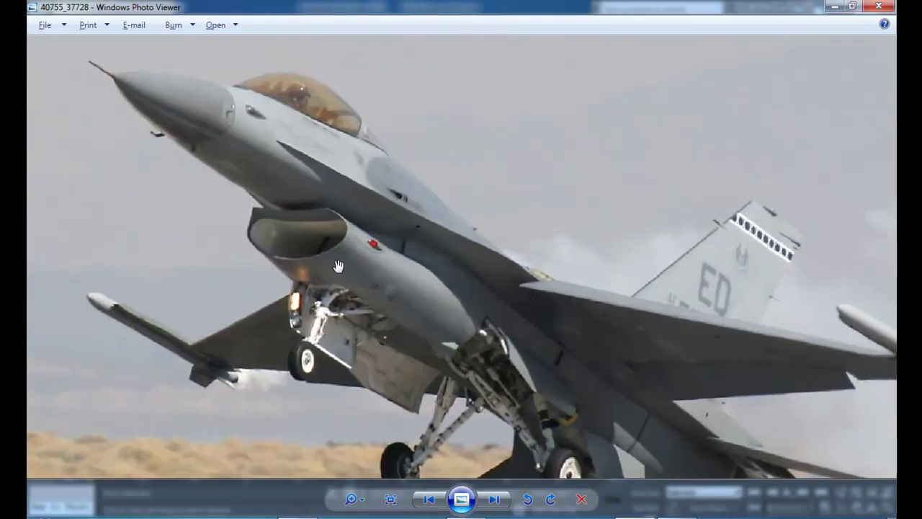
key("Right")
scroll(378, 274, "up", 3)
key("Right")
scroll(416, 273, "up", 3)
mouse_move(417, 272)
left_mouse_down()
mouse_move(397, 251)
mouse_move(412, 281)
left_mouse_up()
key("Right")
key("Left")
scroll(411, 277, "up", 2)
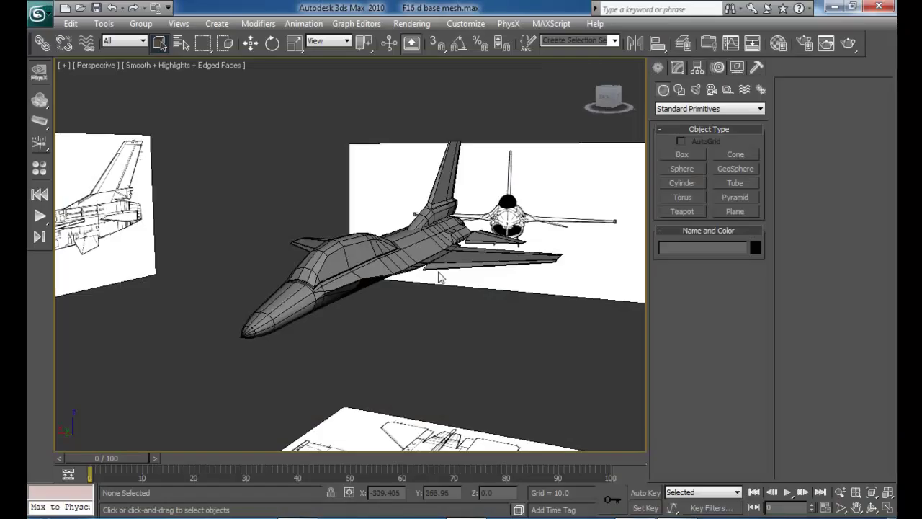
- Create a cylinder in the Back view over the air intake drawing, with radius about 100 and height about 202
middle_click_drag(440, 278, 446, 301)
key("alt+w")
middle_click_drag(464, 164, 485, 144)
key("alt+w")
scroll(486, 144, "up", 3)
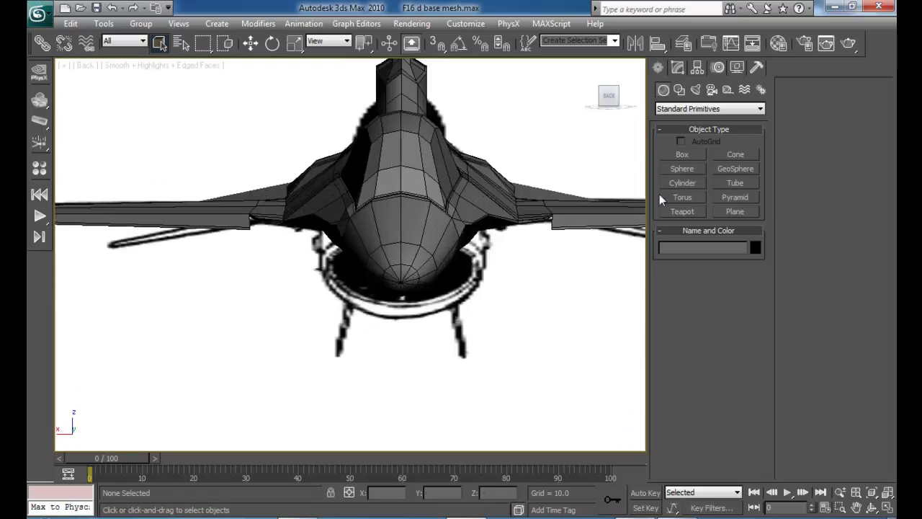
left_click(685, 179)
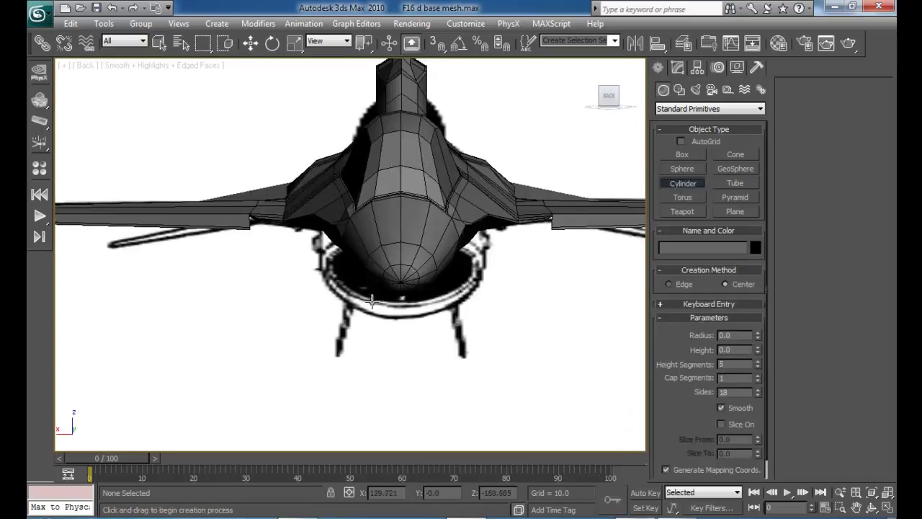
left_click_drag(403, 286, 463, 329)
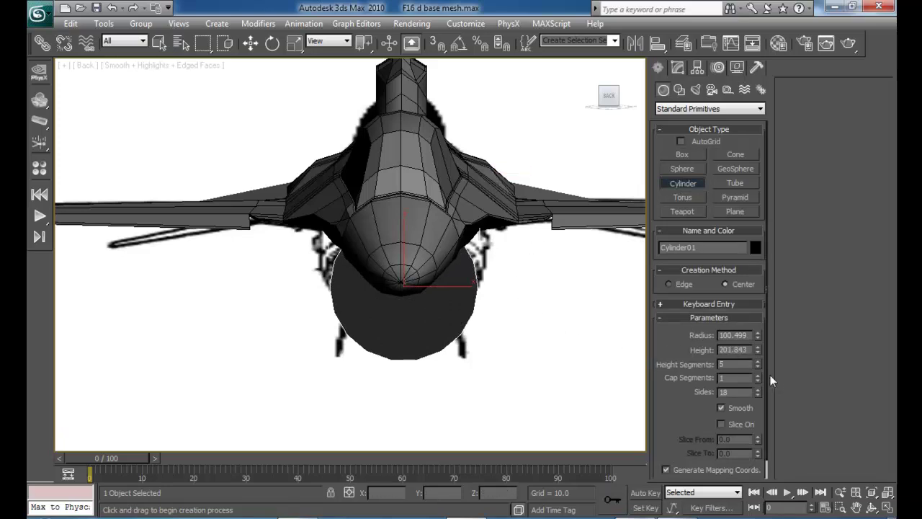
- Set the cylinder to 1 height segment and 12 sides
middle_click_drag(547, 346, 479, 342)
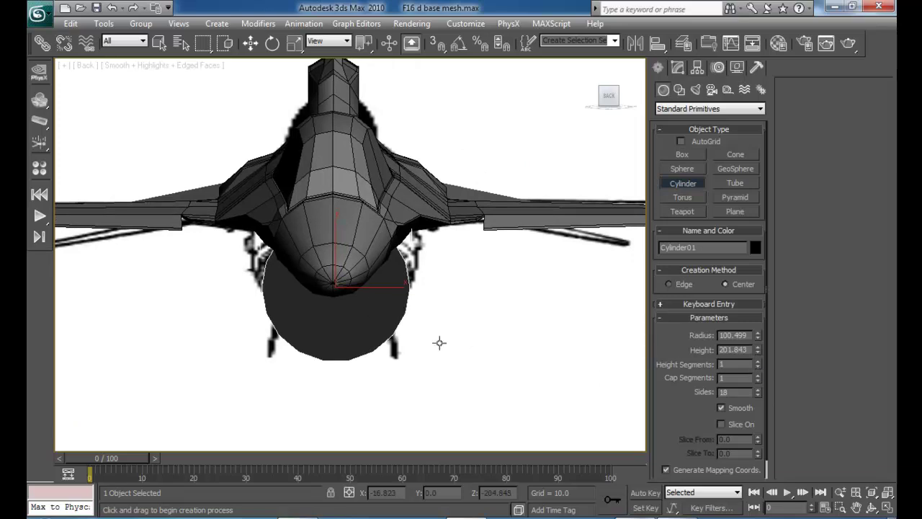
middle_click_drag(535, 337, 529, 337)
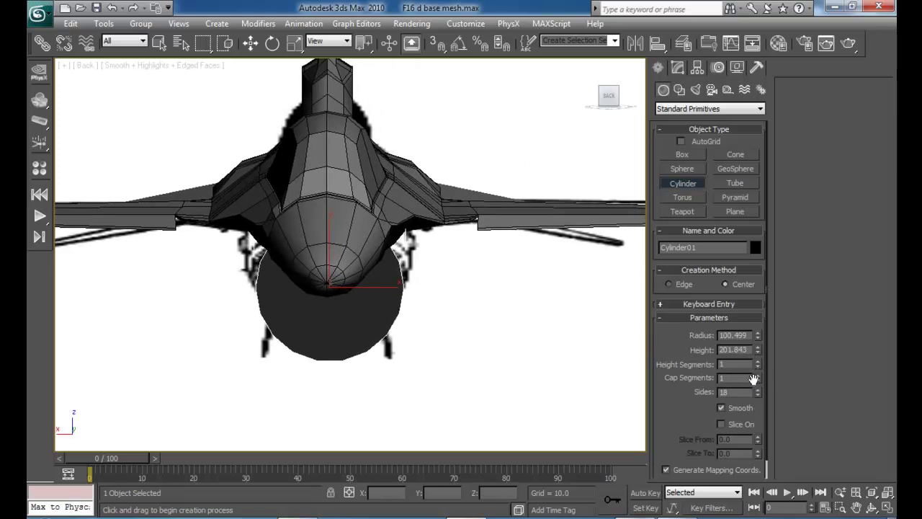
left_click_drag(758, 395, 769, 432)
middle_click_drag(475, 315, 484, 308)
middle_click_drag(447, 255, 446, 259)
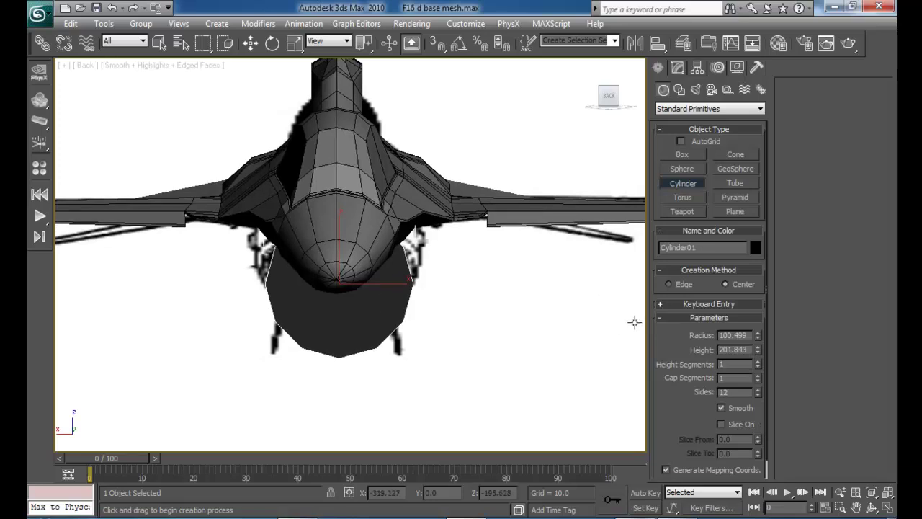
- Convert the cylinder to an Editable Poly
right_click(380, 304)
right_click(380, 303)
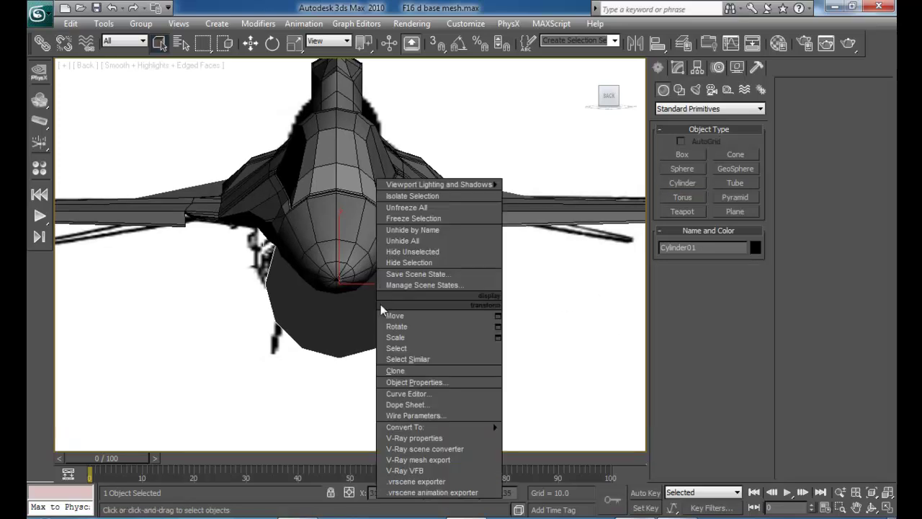
mouse_move(475, 430)
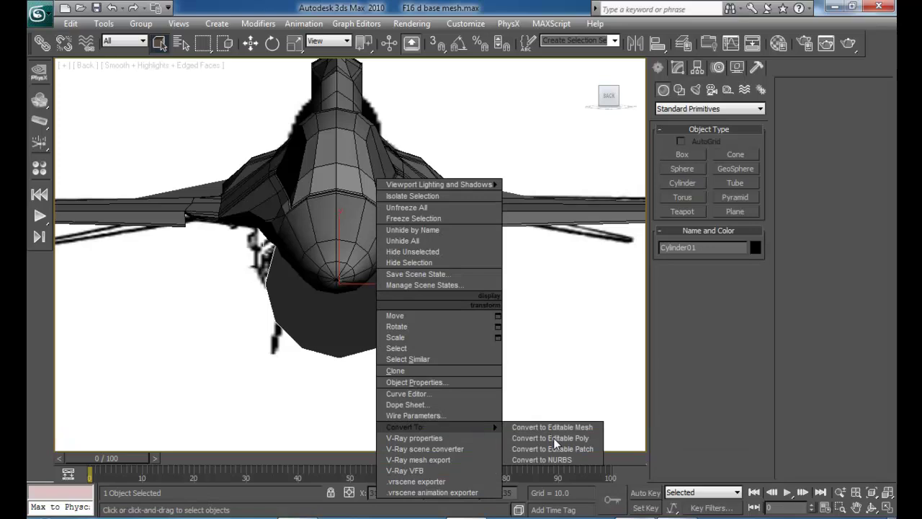
left_click(554, 438)
- Assign the 07 - Default material to the cylinder under the fuselage
middle_click_drag(499, 291, 418, 302)
key("alt+w")
key("alt+w")
key("m")
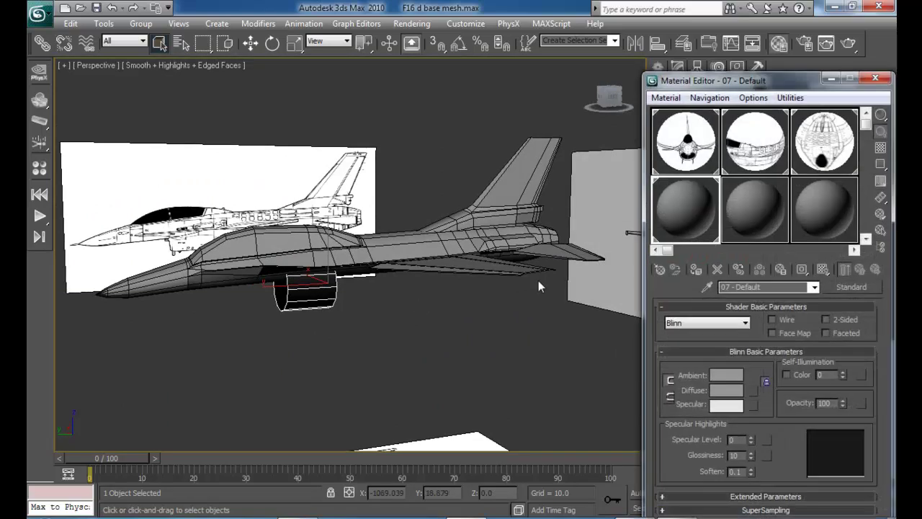
left_click(696, 270)
left_click(875, 78)
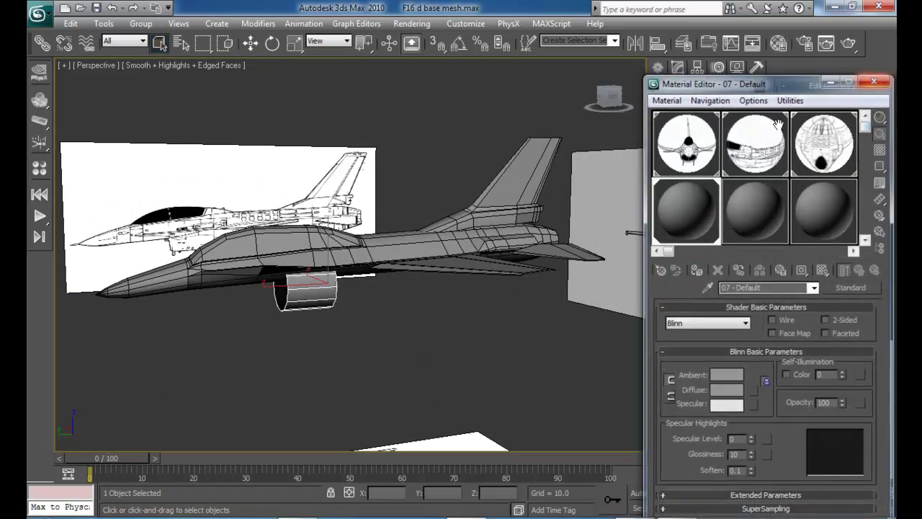
- Delete the front and rear cap polygons of the cylinder
left_click(358, 317)
middle_click_drag(358, 318, 438, 259, "alt")
scroll(429, 306, "up", 5)
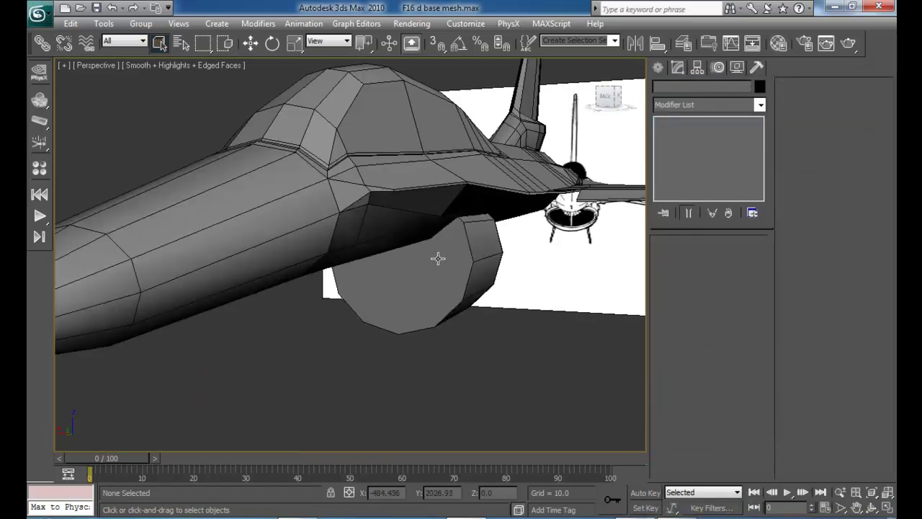
left_click(438, 260)
left_click(723, 259)
left_click(442, 294)
middle_click_drag(441, 294, 177, 244, "alt")
left_click(176, 244)
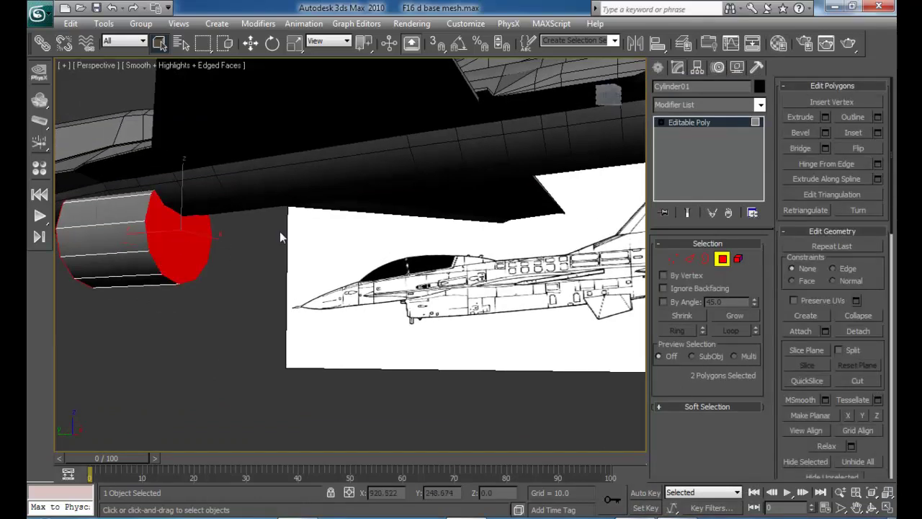
key("Delete")
- Flatten the open cylinder by scaling its height to about 54 percent
middle_click_drag(274, 229, 450, 289)
scroll(301, 275, "down", 4)
key("r")
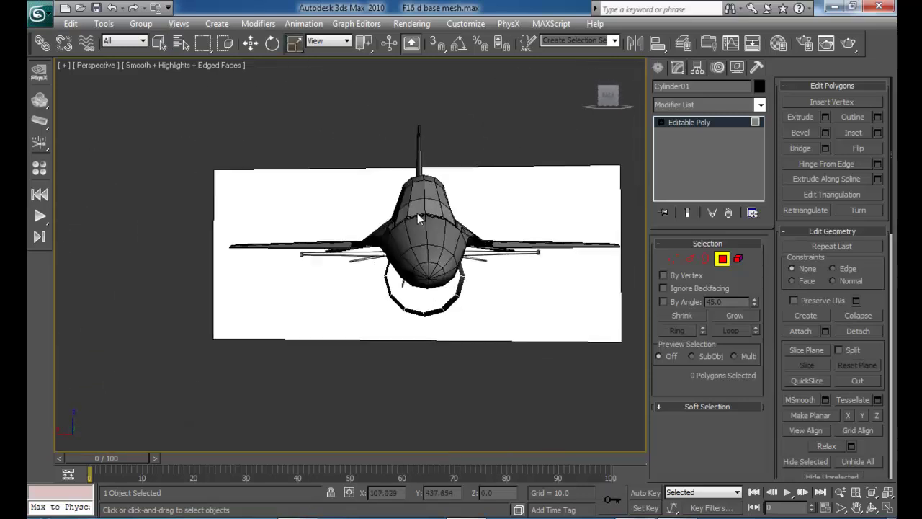
left_click(722, 259)
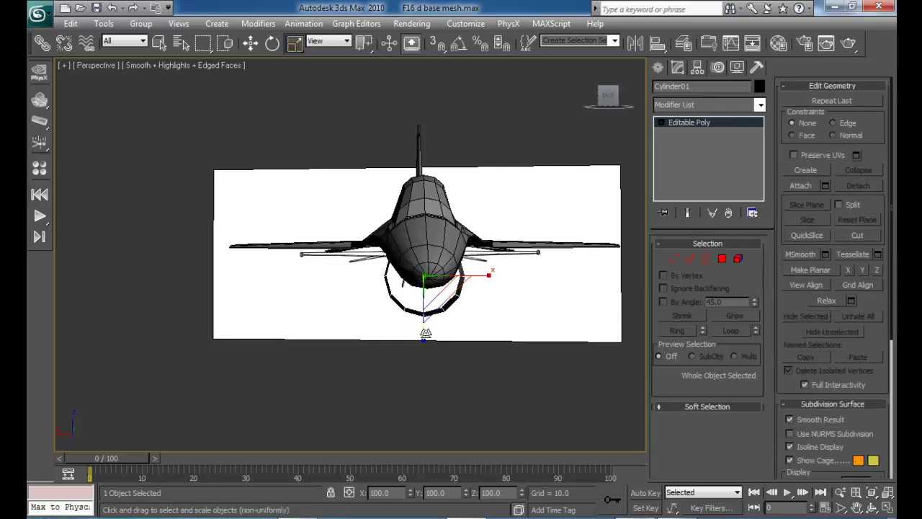
left_click_drag(425, 301, 426, 309)
middle_click_drag(438, 261, 440, 270, "alt")
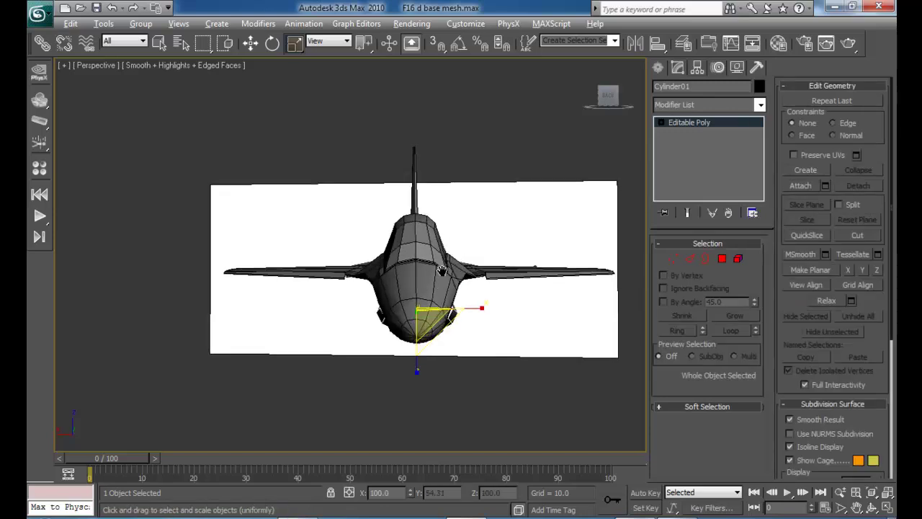
- Scale the cylinder's height to about 47 percent against the air intake drawing in the Back view
key("alt+w")
middle_click_drag(491, 186, 491, 205)
key("alt+w")
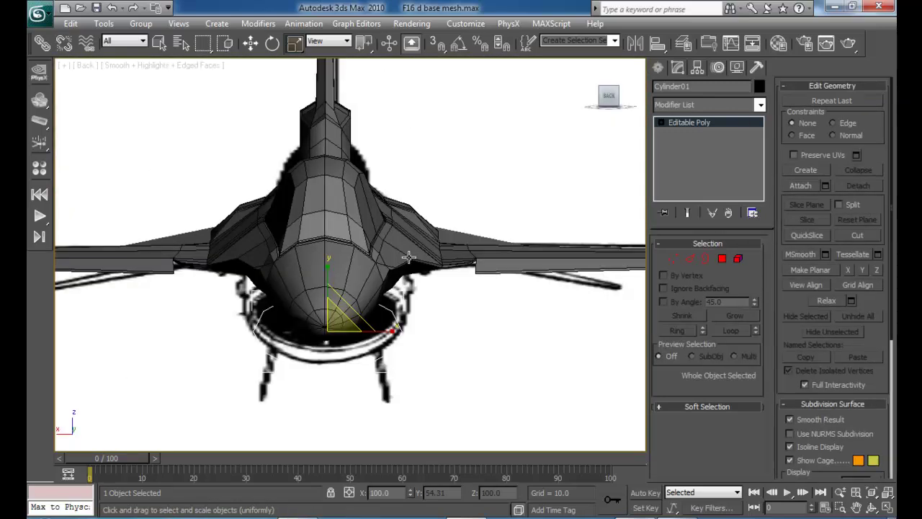
middle_click_drag(404, 266, 426, 185)
scroll(425, 185, "up", 2)
middle_click_drag(379, 206, 373, 220)
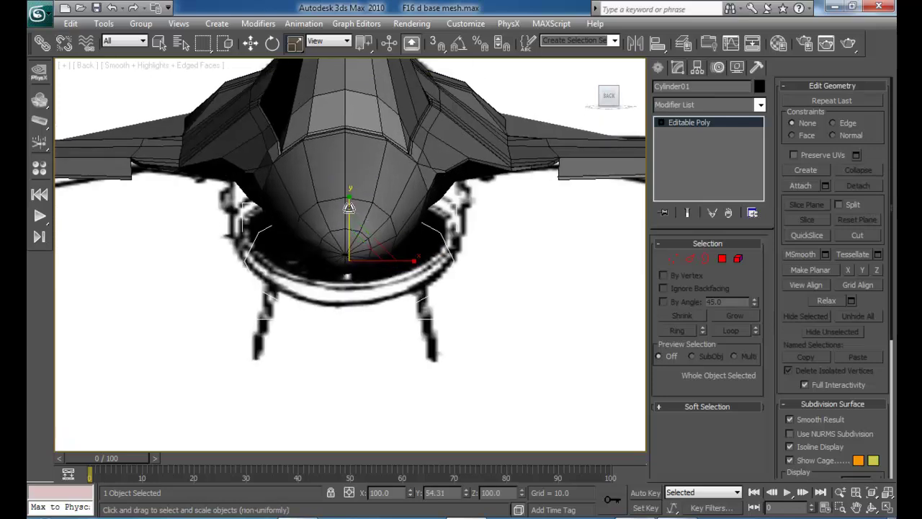
left_click_drag(348, 203, 349, 208)
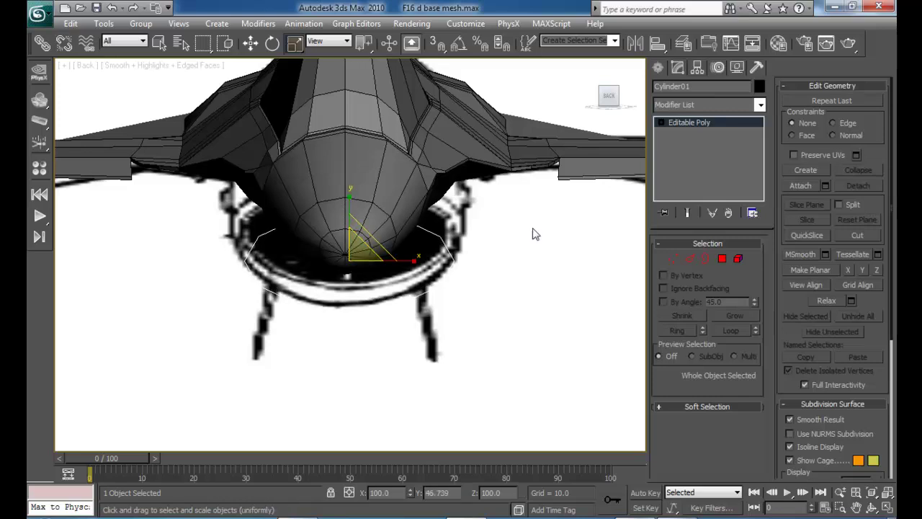
- Move the side vertices of the cylinder on both sides to fit the air intake outline in the reference drawing
left_click(671, 260)
left_click_drag(235, 261, 274, 336)
key("w")
mouse_move(254, 222)
left_mouse_down()
mouse_move(254, 202)
mouse_move(264, 222)
left_mouse_up()
middle_click_drag(348, 255, 332, 275)
left_click_drag(412, 235, 477, 321)
left_click_drag(448, 261, 451, 243)
middle_click_drag(452, 242, 437, 254)
left_click(518, 278)
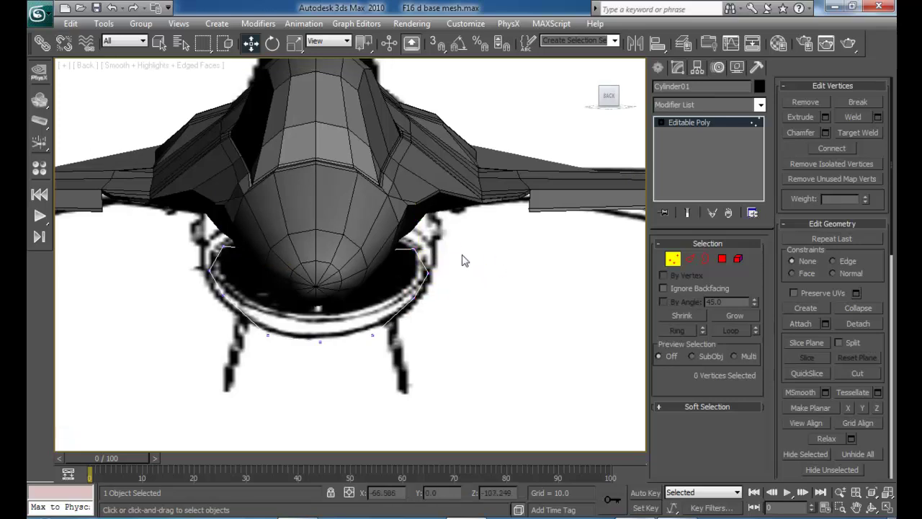
- Move the tip vertices of the vertical tail fin down to the fin tip in the back-view reference drawing
left_click(673, 259)
left_click(430, 149)
middle_click_drag(472, 167, 495, 304)
scroll(496, 304, "down", 2)
left_click(360, 195, "ctrl")
middle_click_drag(402, 182, 414, 283)
middle_click_drag(400, 234, 358, 240)
middle_click_drag(325, 212, 361, 204)
left_click(363, 306)
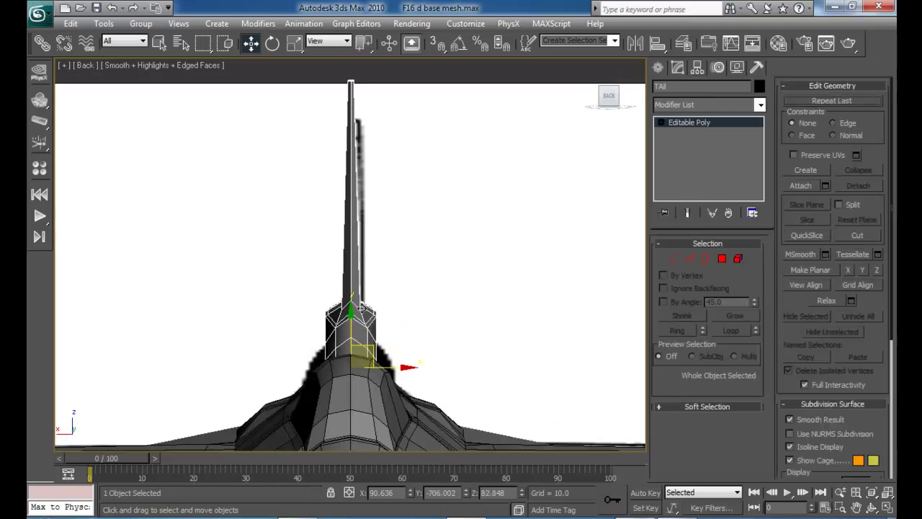
left_click(668, 255)
left_click_drag(392, 114, 346, 70)
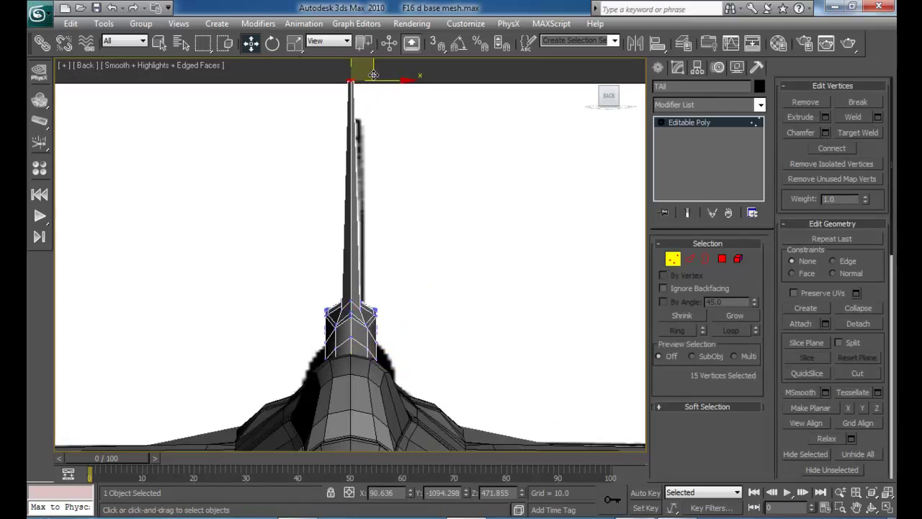
middle_click_drag(390, 112, 390, 154)
left_click_drag(368, 111, 406, 165)
left_click(673, 260)
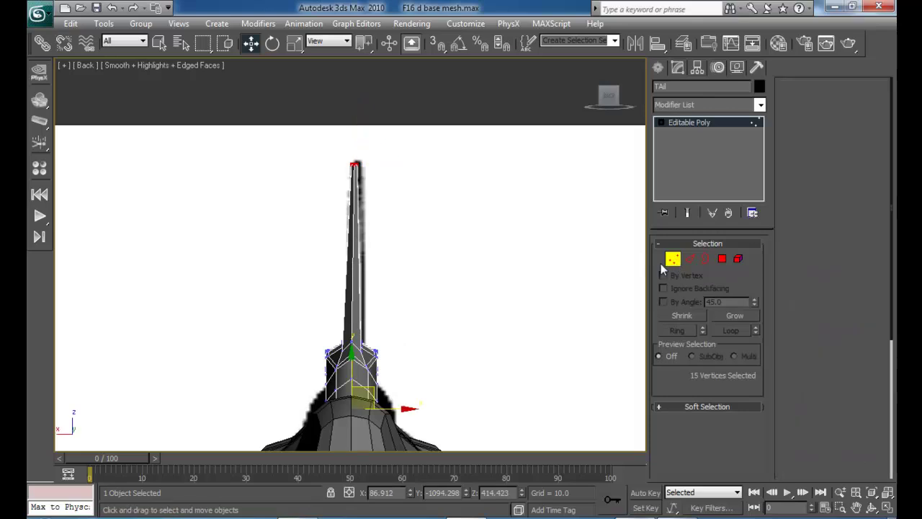
- Hide the fuselage and the vertical tail fin
left_click(438, 304)
middle_click_drag(438, 304, 435, 189)
middle_click_drag(428, 276, 422, 164)
left_click(417, 221)
left_click(351, 131, "ctrl")
right_click(387, 142)
right_click(387, 147)
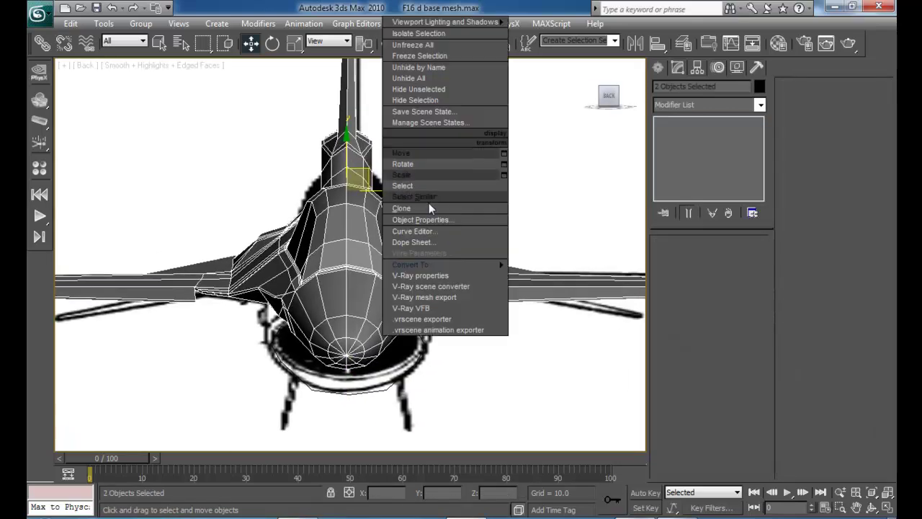
left_click(422, 100)
- Hide the ring-shaped tail object so that only the air intake cylinder and the reference drawings remain
scroll(436, 241, "up", 6)
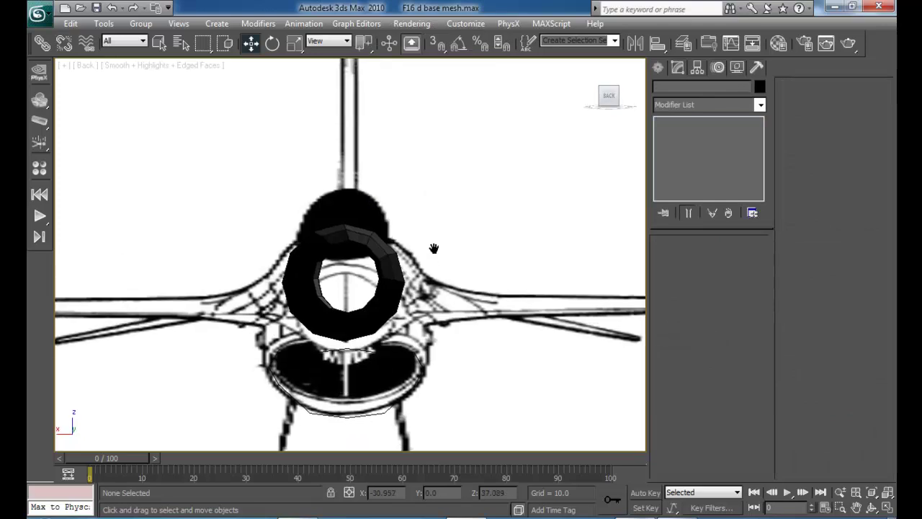
left_click(383, 213)
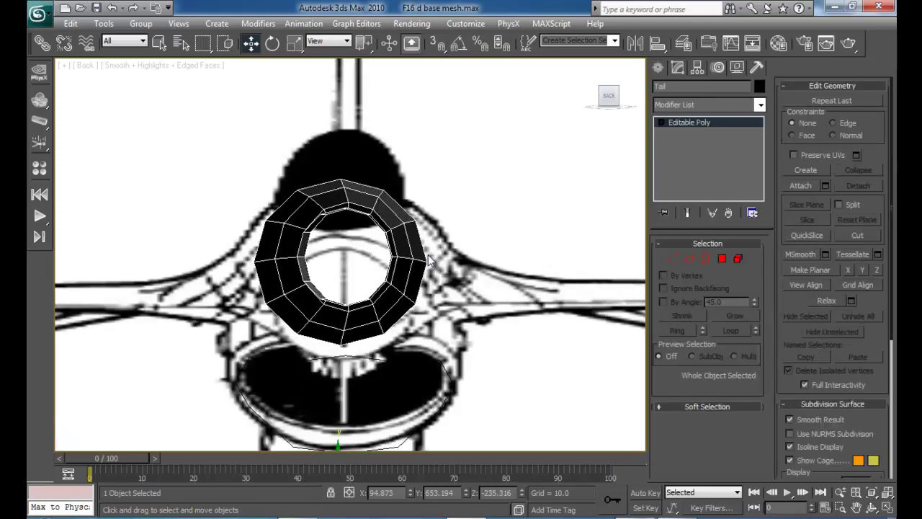
scroll(430, 261, "down", 4)
key("alt+w")
middle_click_drag(520, 348, 448, 239)
key("alt+w")
right_click(563, 238)
left_click(582, 197)
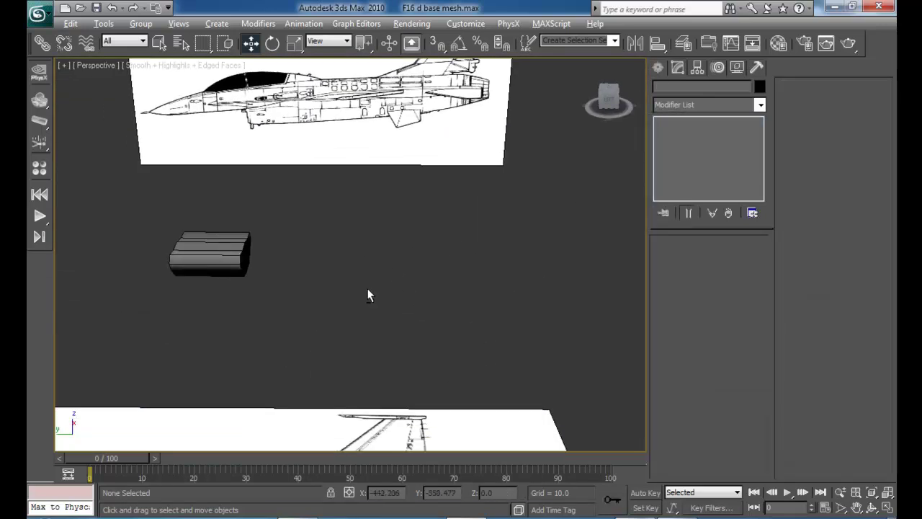
- Select the air intake cylinder in the Back view
key("alt+w")
middle_click_drag(470, 180, 475, 147)
key("alt+w")
middle_click_drag(423, 259, 389, 237)
left_click(327, 261)
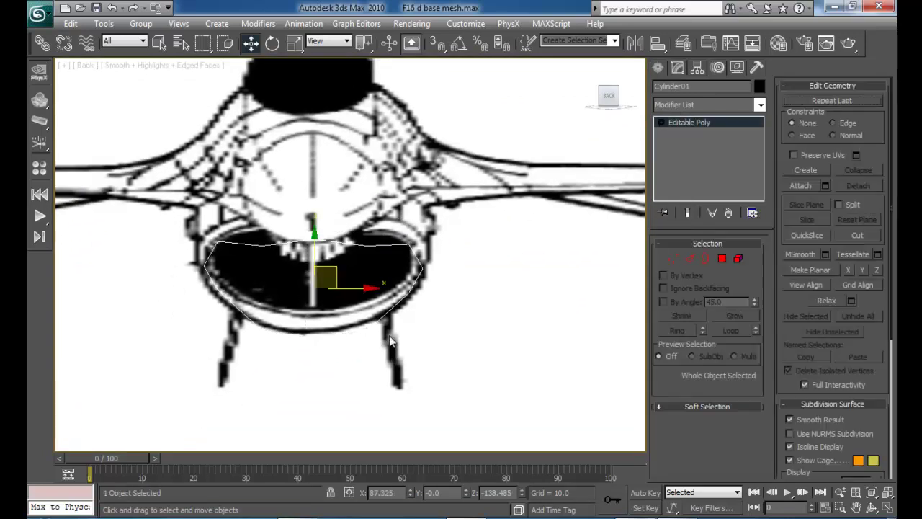
scroll(427, 281, "up", 3)
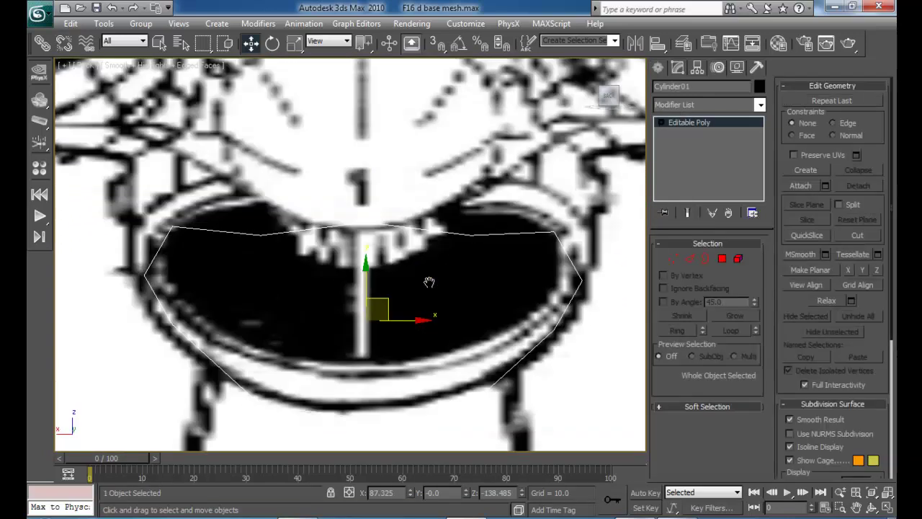
- Select the border around the cylinder's open front end in the Perspective view
scroll(433, 249, "down", 3)
key("alt+w")
middle_click_drag(432, 376, 447, 350)
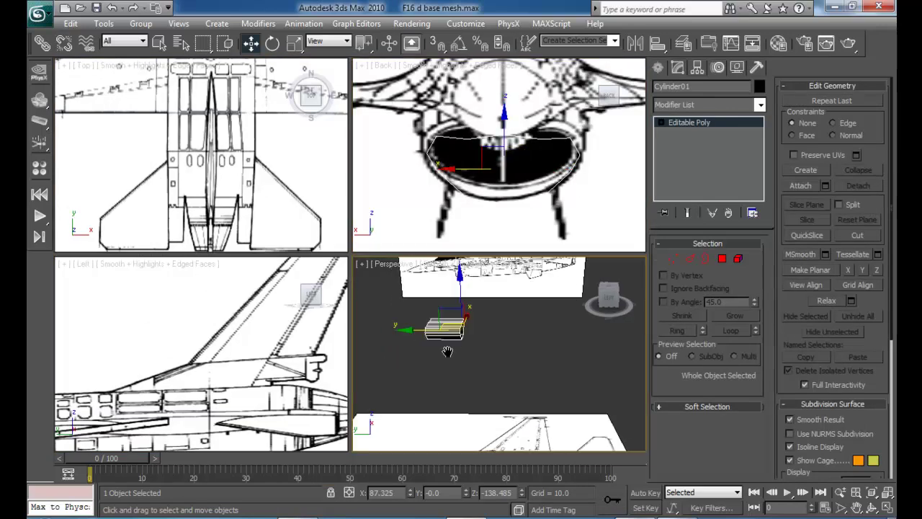
key("alt+w")
middle_click_drag(408, 315, 511, 329)
middle_click_drag(332, 276, 400, 374, "alt")
scroll(427, 275, "up", 3)
middle_click_drag(439, 274, 438, 310)
scroll(430, 328, "up", 2)
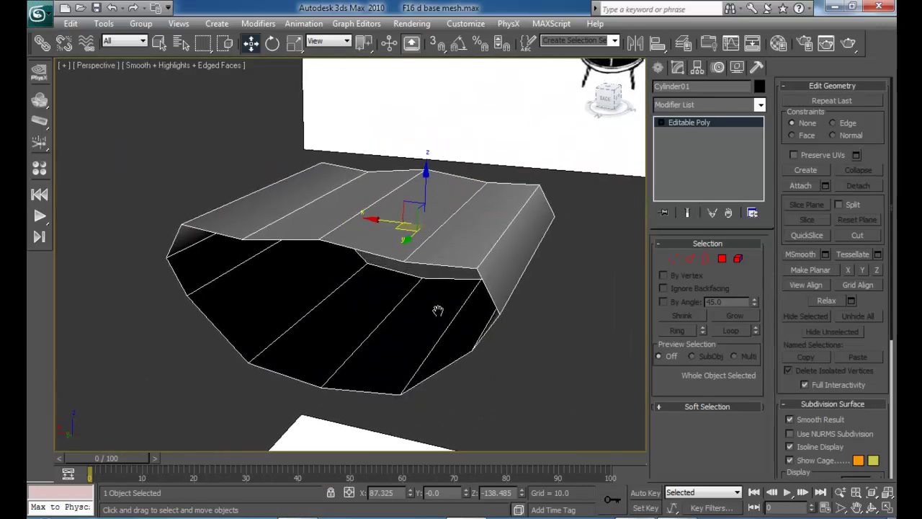
left_click(707, 260)
left_click(461, 267)
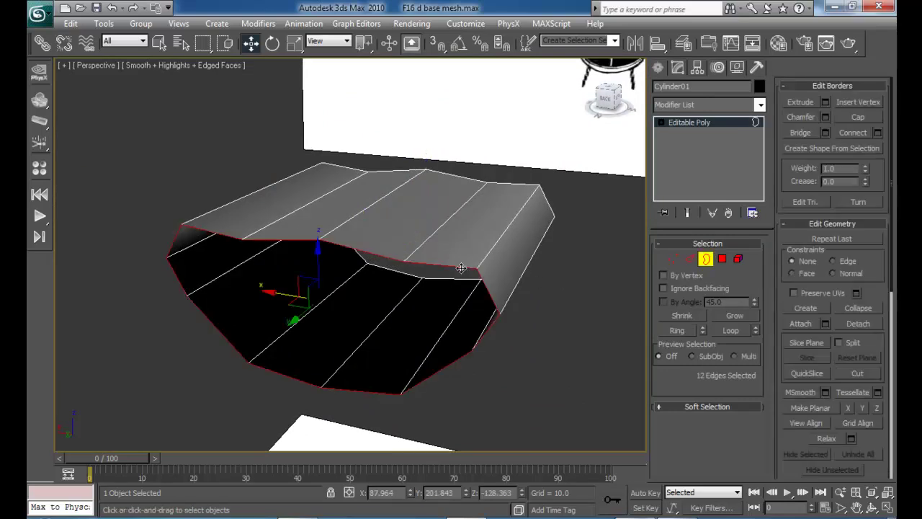
left_click(824, 102)
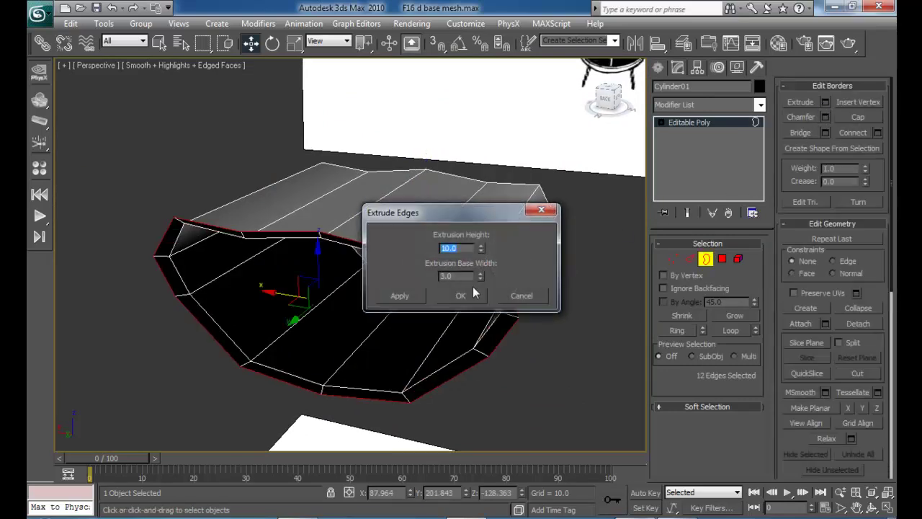
left_click_drag(481, 252, 466, 378)
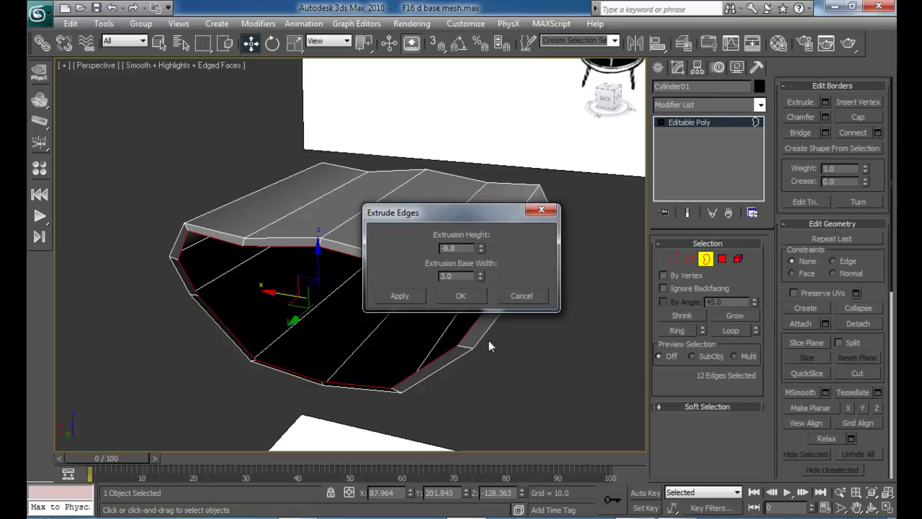
left_click(520, 297)
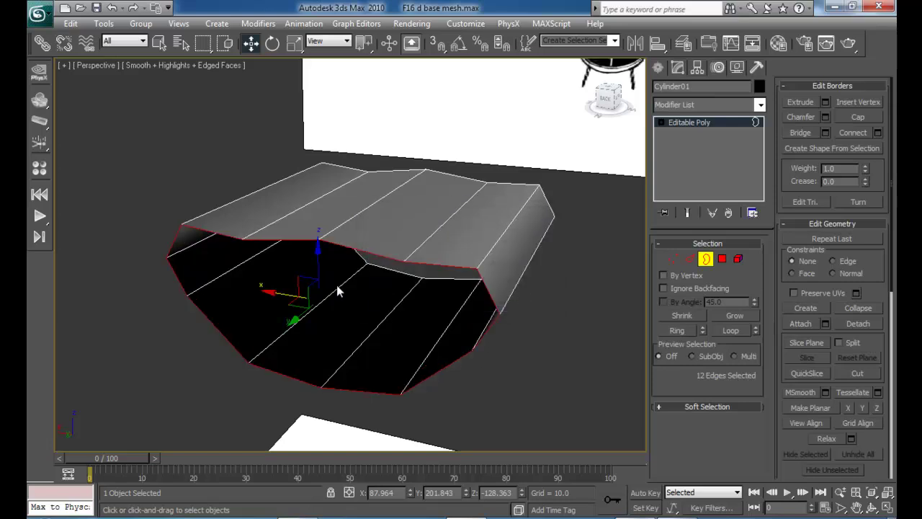
- Extend the selected front border into a thin inward rim by copy-scaling it, and pull a further ring of faces into the intake
key("r")
left_click_drag(328, 290, 328, 299, "shift")
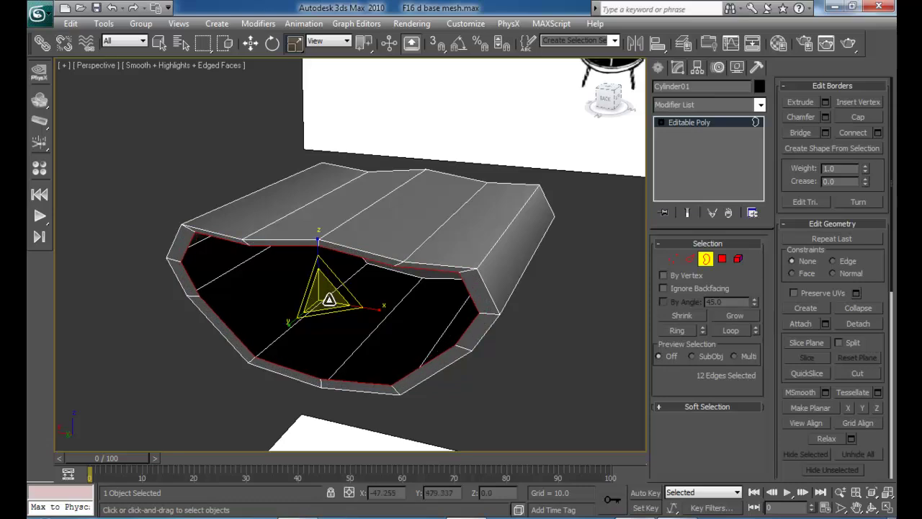
key("w")
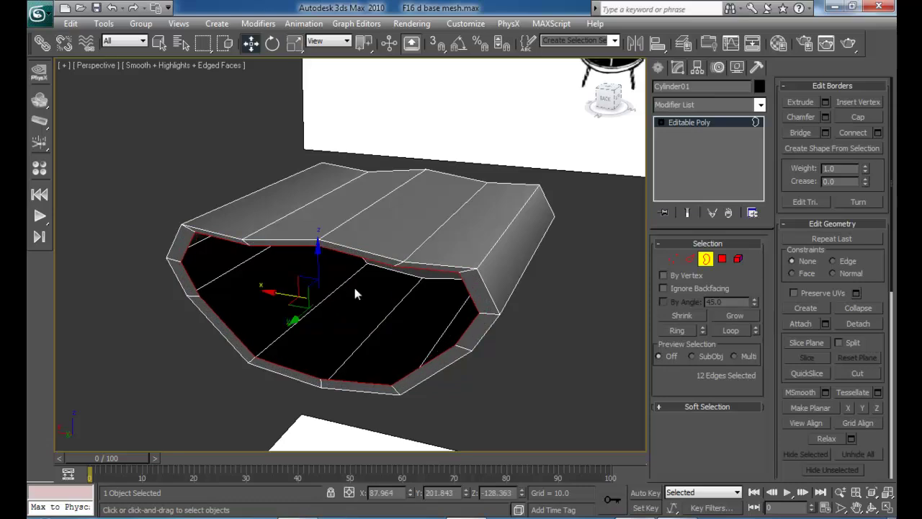
left_click_drag(300, 318, 334, 315, "shift")
left_click(488, 310)
- Make the intake cylinder see-through in the Back view so the reference drawing shows behind it
middle_click_drag(487, 310, 518, 249, "alt")
middle_click_drag(414, 260, 500, 211, "alt")
key("alt+w")
key("alt+w")
scroll(471, 220, "up", 3)
middle_click_drag(375, 245, 382, 185)
scroll(382, 184, "down", 2)
key("alt+x")
middle_click_drag(376, 228, 381, 231)
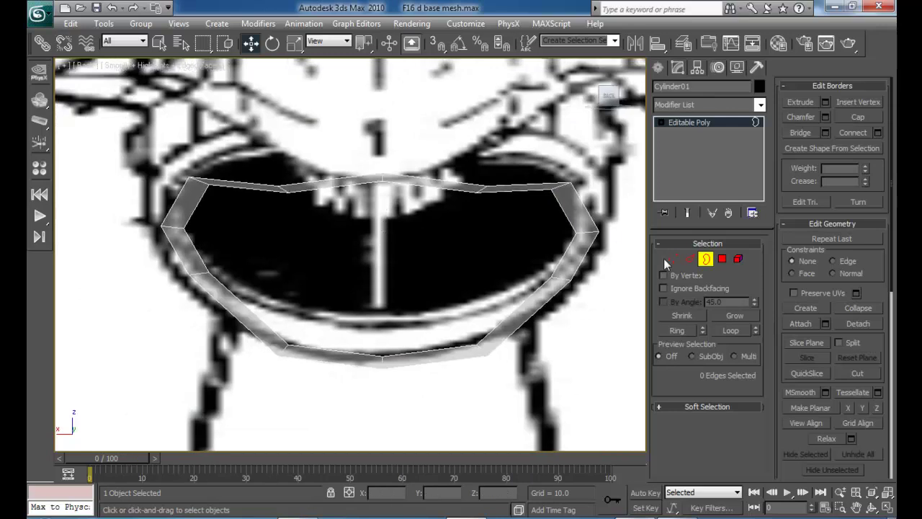
- Move the upper vertices of the intake mouth to follow the upper lip outline in the reference drawing
left_click(672, 259)
left_click_drag(300, 171, 265, 135)
left_click_drag(340, 130, 425, 231)
left_click_drag(393, 163, 381, 164)
left_click_drag(459, 147, 506, 222)
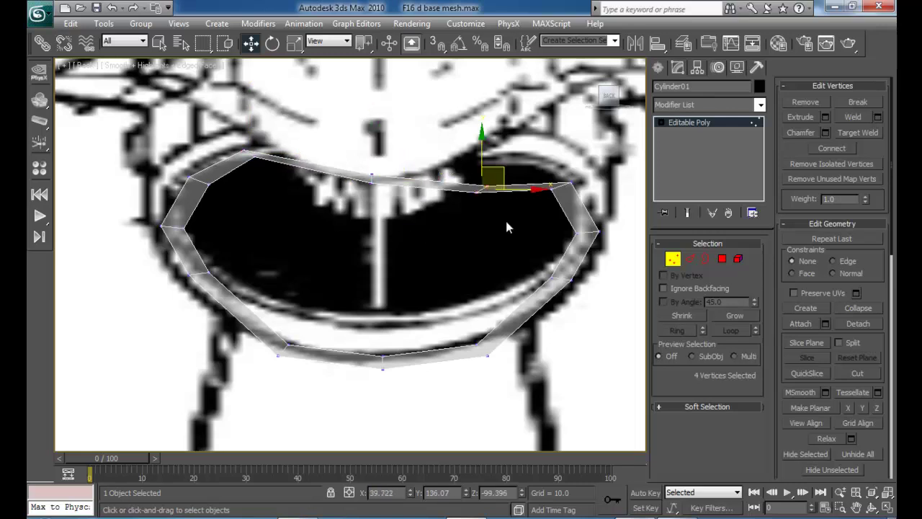
left_click_drag(497, 166, 501, 139)
left_click_drag(534, 130, 591, 213)
left_click_drag(580, 167, 588, 134)
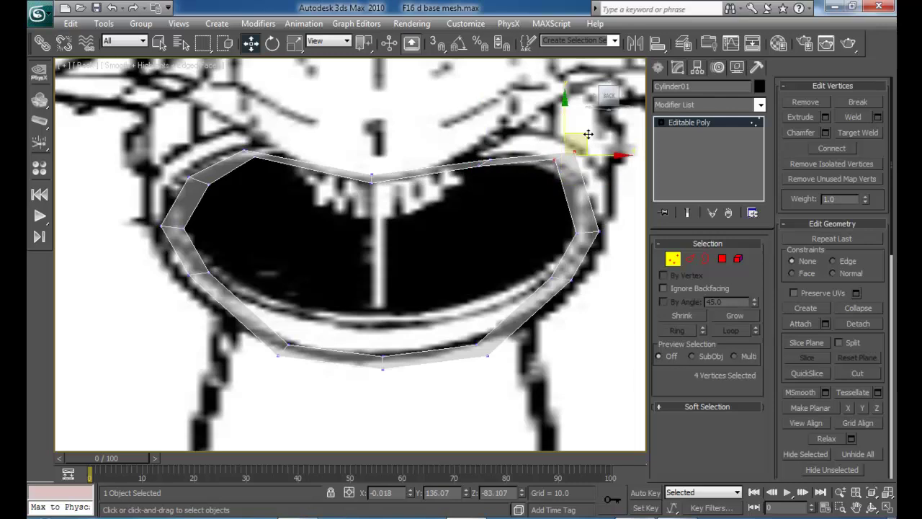
- Shift the right side and upper-right vertices of the intake mouth to the curved lip outline in the drawing
left_click_drag(604, 254, 607, 256)
left_click_drag(612, 185, 619, 189)
left_click_drag(444, 127, 511, 207)
key("r")
left_click_drag(551, 165, 495, 172)
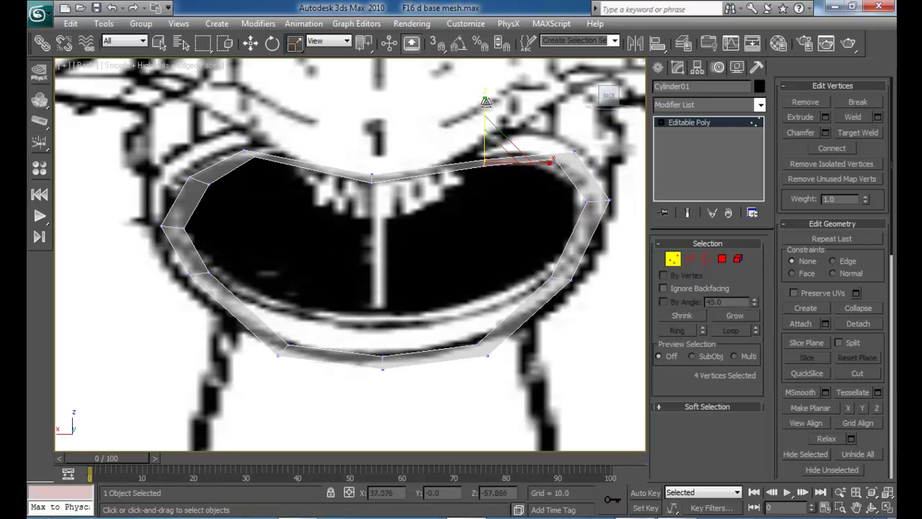
key("w")
left_click_drag(497, 144, 496, 128)
left_click_drag(549, 160, 570, 148)
- Raise the outer vertices at the upper-right bend and the top centre of the intake mouth to thicken the upper lip
middle_click_drag(550, 202, 519, 221)
scroll(427, 272, "up", 3)
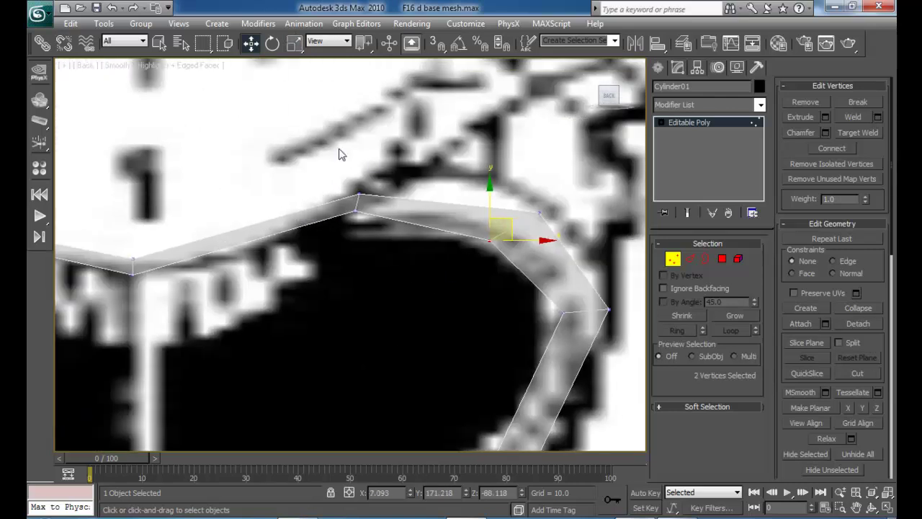
left_click_drag(380, 196, 397, 152)
middle_click_drag(409, 200, 508, 129)
left_click_drag(207, 180, 256, 200)
middle_click_drag(273, 205, 352, 271)
left_click_drag(313, 214, 316, 187)
- Move the inner and outer vertices at the upper-left bend of the intake mouth up onto the lip outline
scroll(317, 222, "up", 2)
middle_click_drag(316, 222, 454, 210)
middle_click_drag(280, 203, 481, 226)
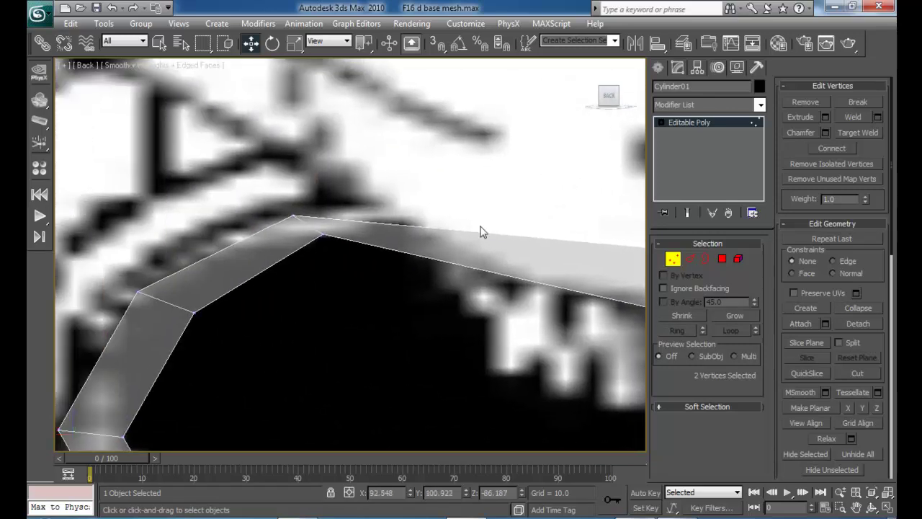
left_click_drag(324, 247, 282, 205)
key("r")
key("w")
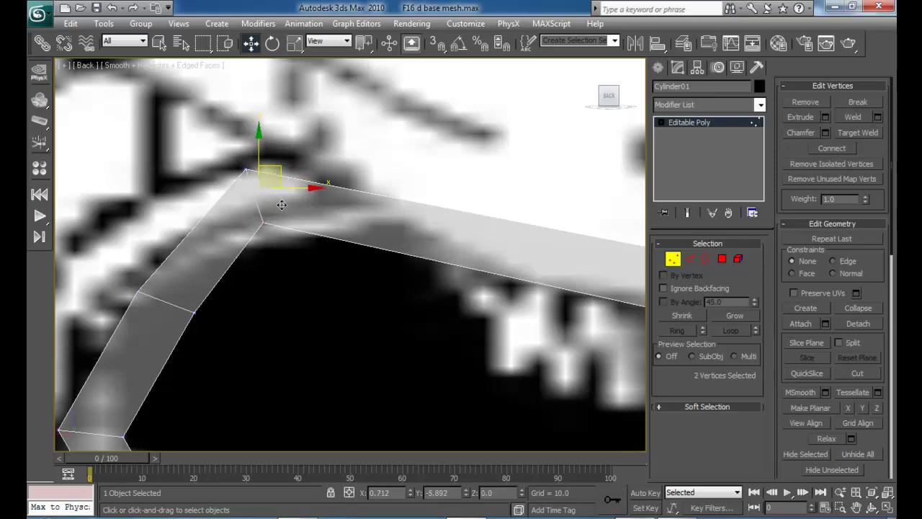
middle_click_drag(255, 259, 393, 152)
scroll(393, 153, "down", 4)
- Move the left side vertices of the intake mouth outward to match the inner and outer lip lines in the drawing
left_click_drag(262, 171, 322, 235)
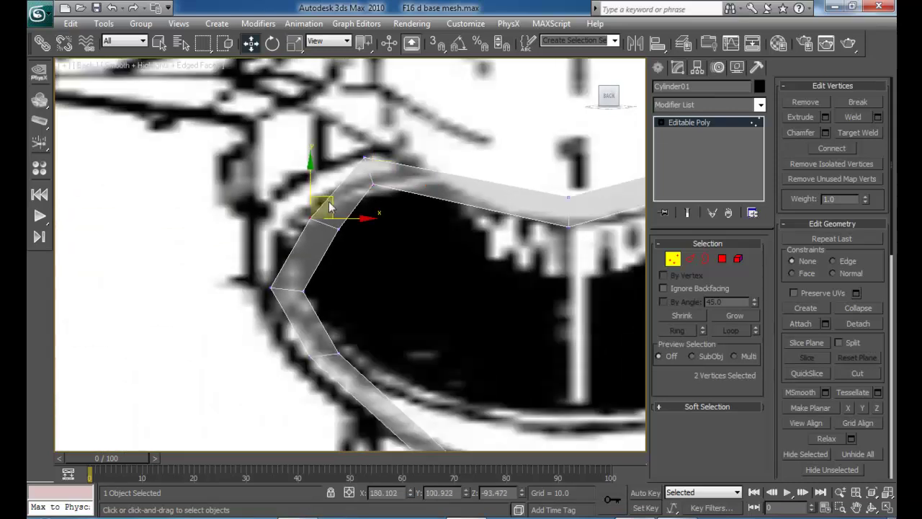
left_click_drag(286, 202, 272, 188)
key("ctrl+z")
left_click_drag(311, 196, 352, 248)
left_click_drag(361, 212, 324, 213)
middle_click_drag(372, 263, 344, 193)
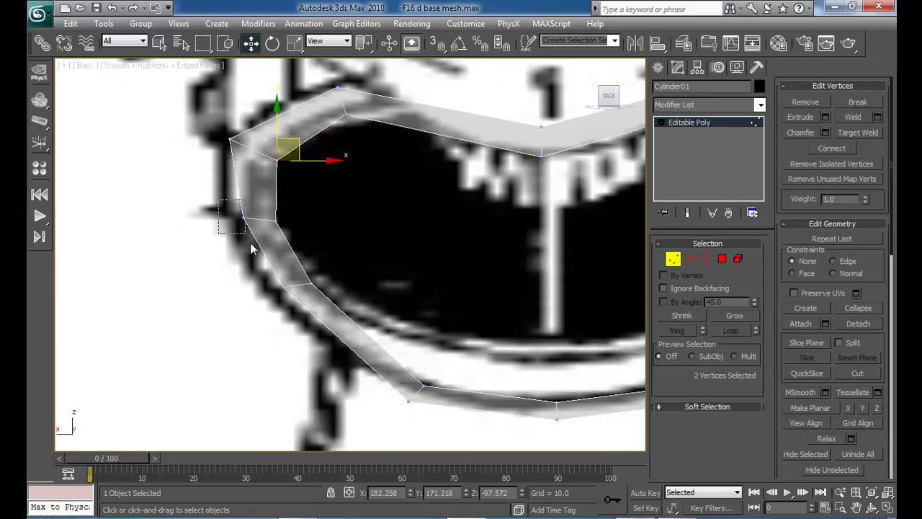
left_click_drag(250, 243, 251, 243)
left_click_drag(265, 201, 255, 214)
left_click_drag(273, 289, 293, 282)
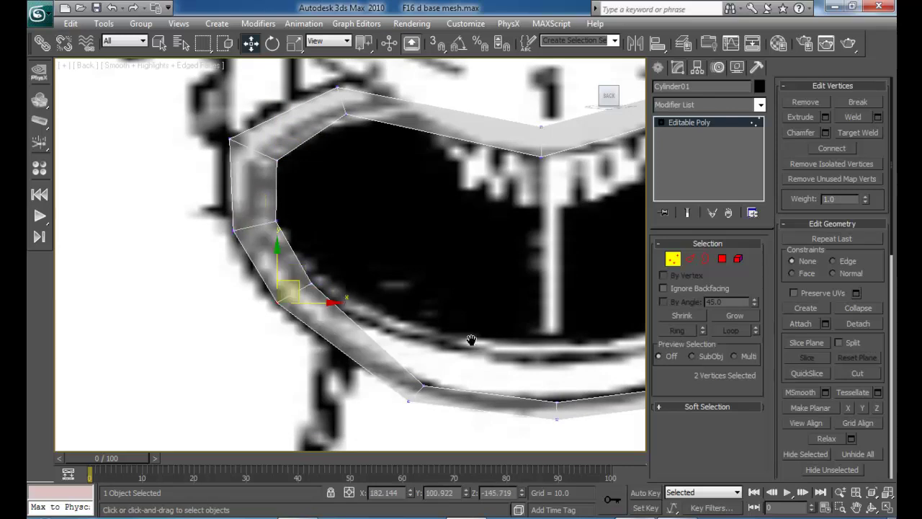
- Fit the lower-left and bottom centre vertices of the intake mouth to the lower lip lines in the drawing
middle_click_drag(471, 340, 389, 258)
left_click_drag(288, 376, 287, 376)
left_click_drag(356, 293, 371, 240)
key("r")
key("w")
middle_click_drag(493, 263, 360, 267)
left_click_drag(362, 325, 358, 256)
left_click_drag(375, 359, 353, 313)
- Fit the inner and outer lower-right vertices of the intake mouth to the lower lip lines in the drawing
middle_click_drag(423, 284, 322, 323)
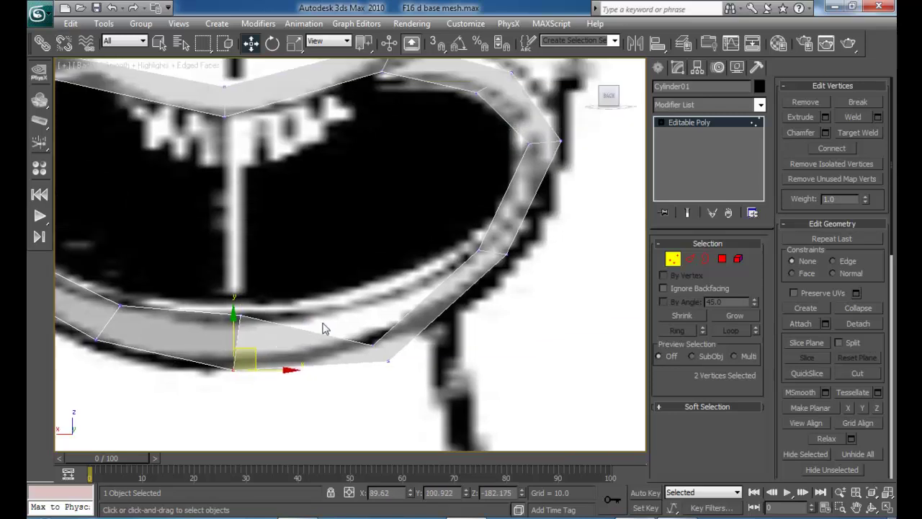
left_click_drag(375, 346, 381, 271)
left_click_drag(448, 404, 401, 327)
middle_click_drag(469, 307, 439, 377)
left_click(448, 319)
left_click_drag(466, 302, 459, 295)
left_click_drag(497, 347, 493, 317)
- Adjust the right side vertices of the intake mouth and lower the inner vertex at its upper-right bend slightly
middle_click_drag(514, 269, 486, 344)
left_click_drag(451, 272, 504, 290)
middle_click_drag(517, 303, 555, 242)
middle_click_drag(272, 261, 353, 298)
left_click_drag(422, 182, 483, 237)
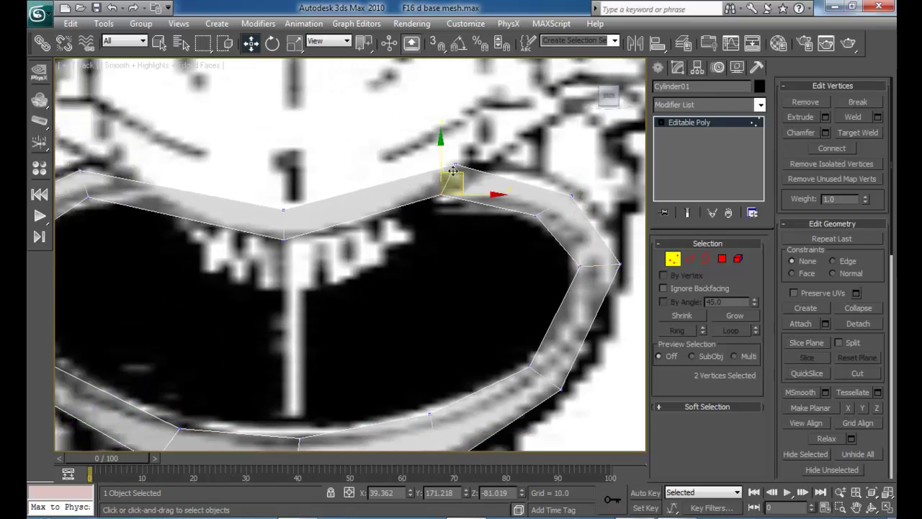
left_click_drag(440, 146, 440, 151)
- Fine-tune the inner and outer vertices at the upper-left bend and corner of the intake mouth against the drawing
middle_click_drag(251, 292, 486, 269)
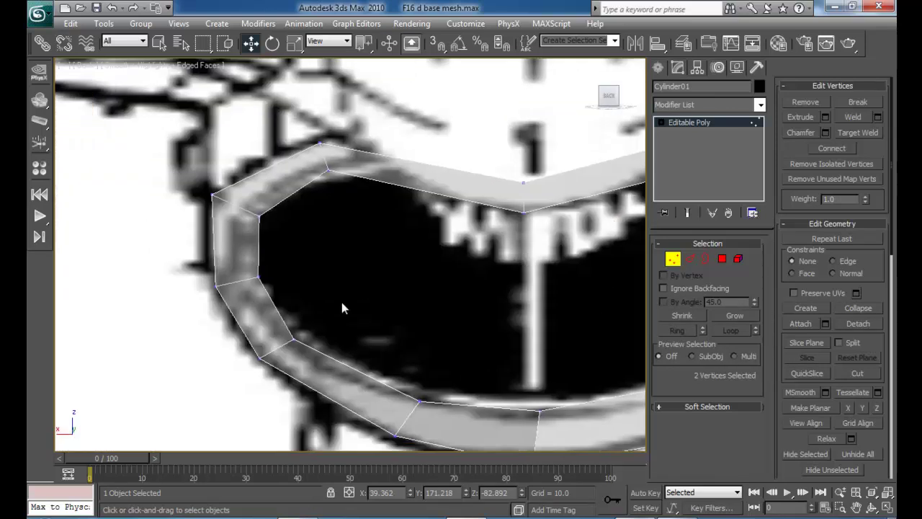
middle_click_drag(341, 302, 350, 324)
left_click(332, 195)
left_click_drag(333, 138, 332, 144)
middle_click_drag(401, 183, 298, 233)
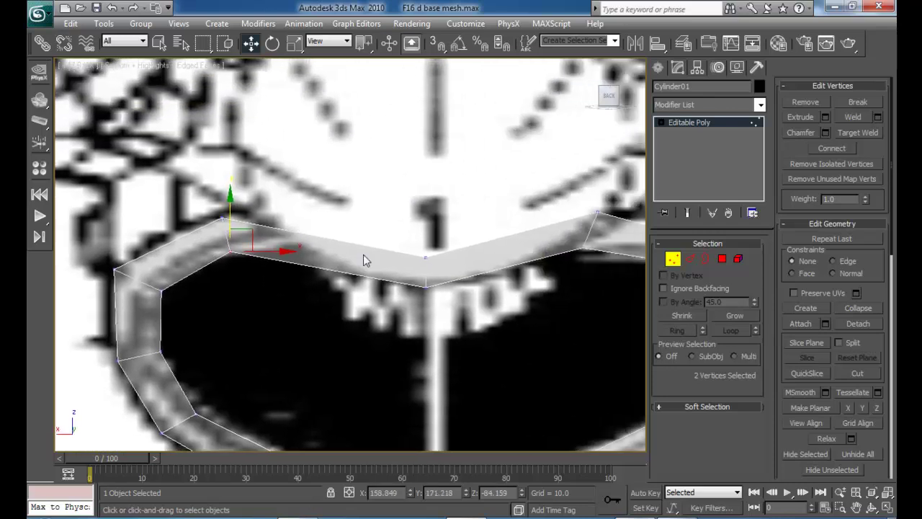
left_click_drag(180, 192, 230, 222)
left_click_drag(222, 174, 222, 171)
left_click_drag(71, 232, 121, 296)
left_click_drag(126, 248, 129, 249)
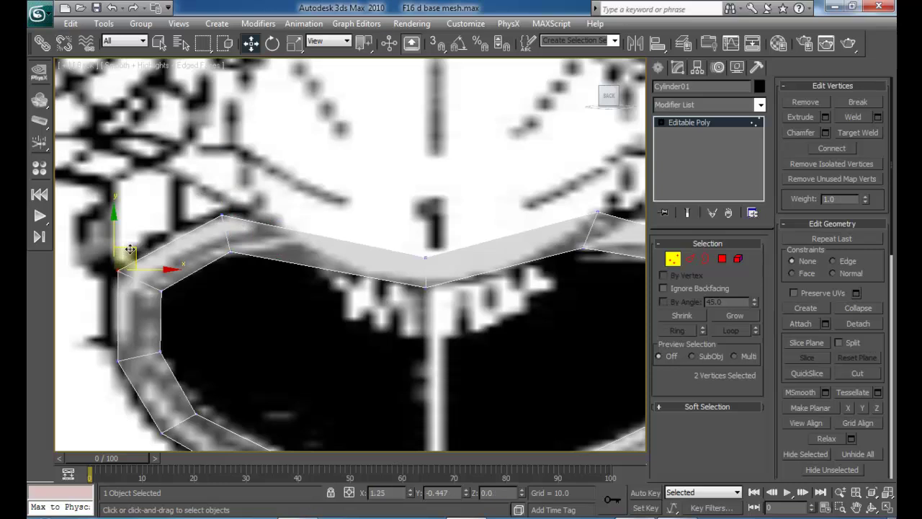
- Lower the inner lower-right vertices of the intake mouth slightly to meet the inner lip line
middle_click_drag(180, 309, 177, 219)
middle_click_drag(269, 285, 148, 189)
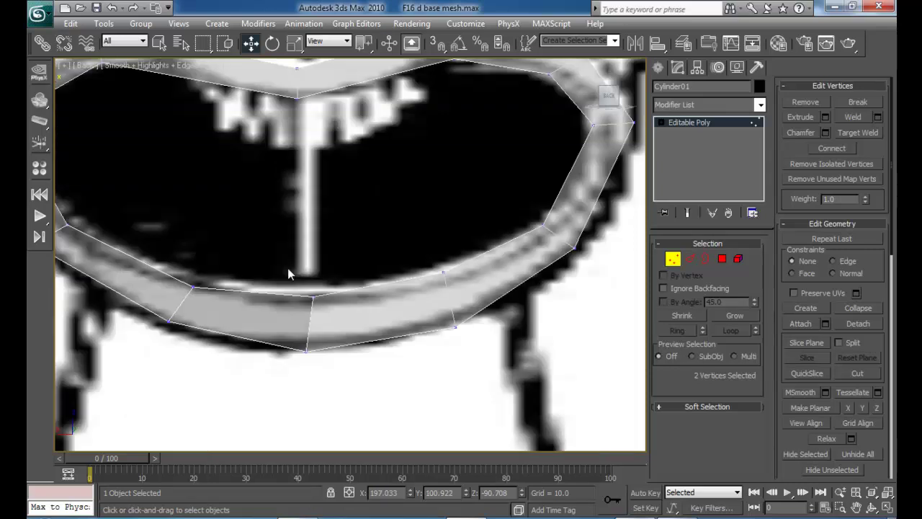
middle_click_drag(288, 274, 265, 278)
left_click_drag(435, 292, 435, 292)
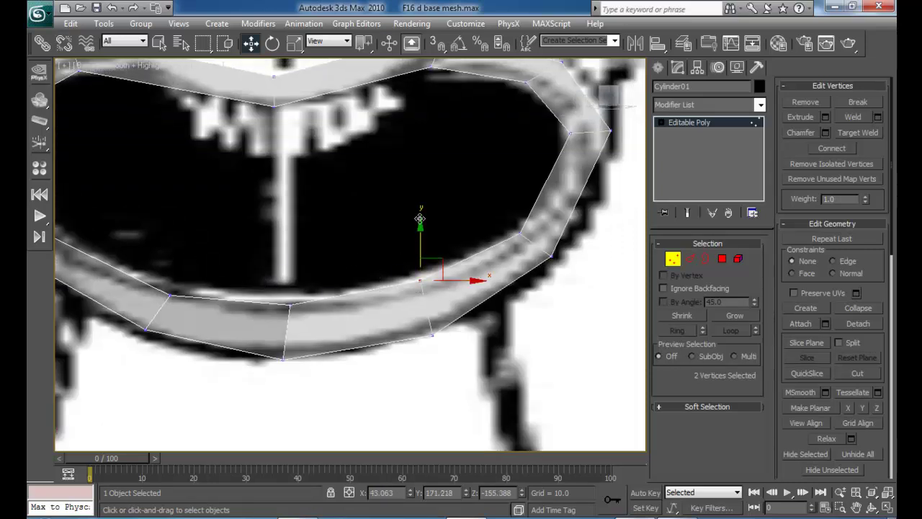
left_click_drag(422, 219, 423, 227)
- Align the inner and outer bottom centre vertices of the intake mouth by scaling them horizontally
scroll(387, 265, "down", 4)
middle_click_drag(338, 301, 380, 301)
left_click_drag(323, 297, 370, 306)
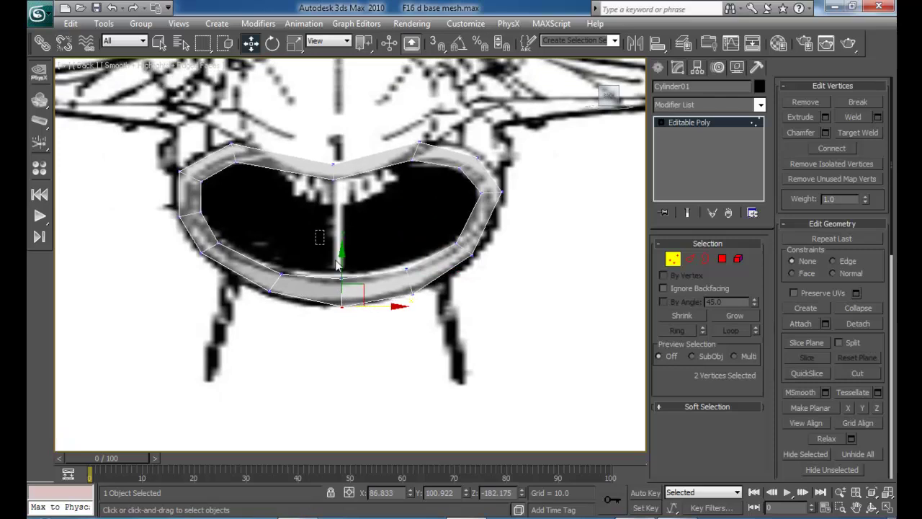
left_click_drag(317, 232, 368, 315)
key("r")
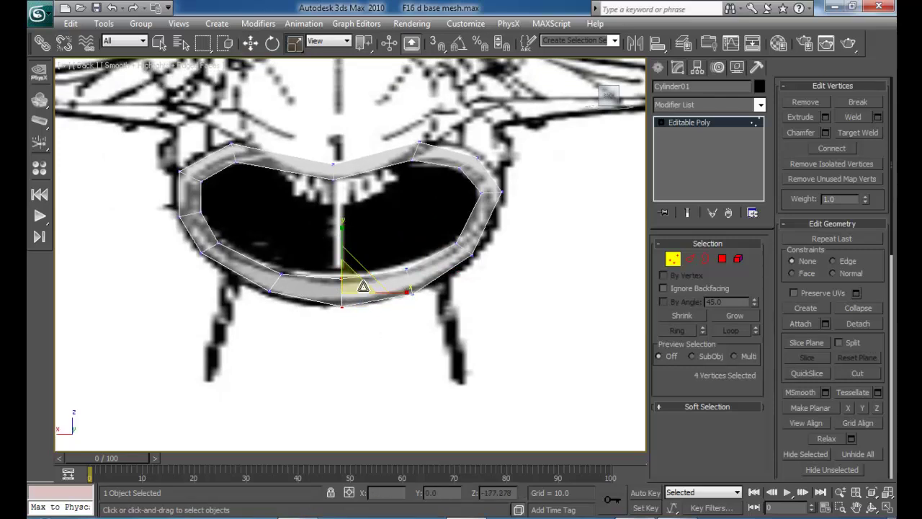
left_click_drag(408, 296, 432, 270)
- Nudge the upper-right and upper-left bend vertices of the intake mouth to even out the upper lip
key("w")
middle_click_drag(312, 268, 313, 292)
middle_click_drag(332, 240, 324, 273)
left_click_drag(425, 214, 429, 191)
left_click_drag(199, 173, 245, 226)
left_click(242, 198)
key("ctrl+z")
left_click_drag(241, 189, 239, 186)
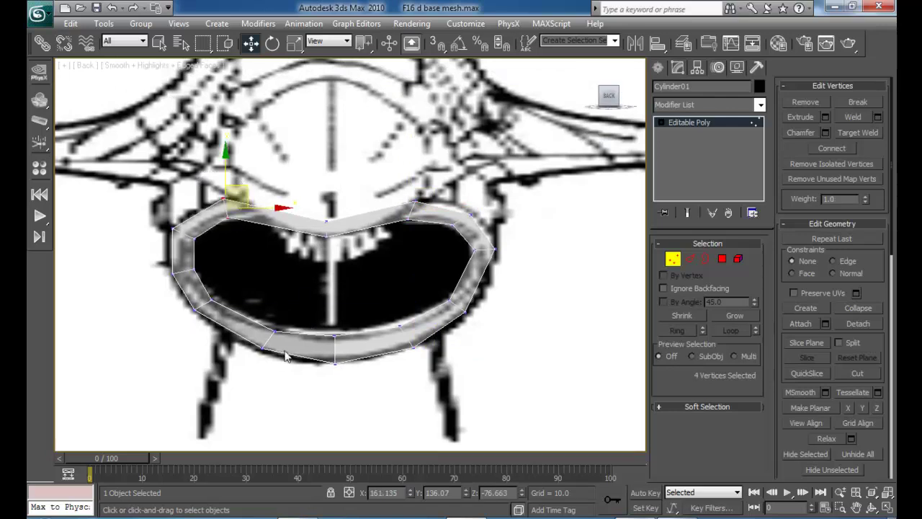
- Nudge the outer lower-left and lower-right vertices of the intake mouth onto the lip outline and finish vertex editing
left_click_drag(275, 366, 275, 367)
left_click_drag(277, 328, 275, 331)
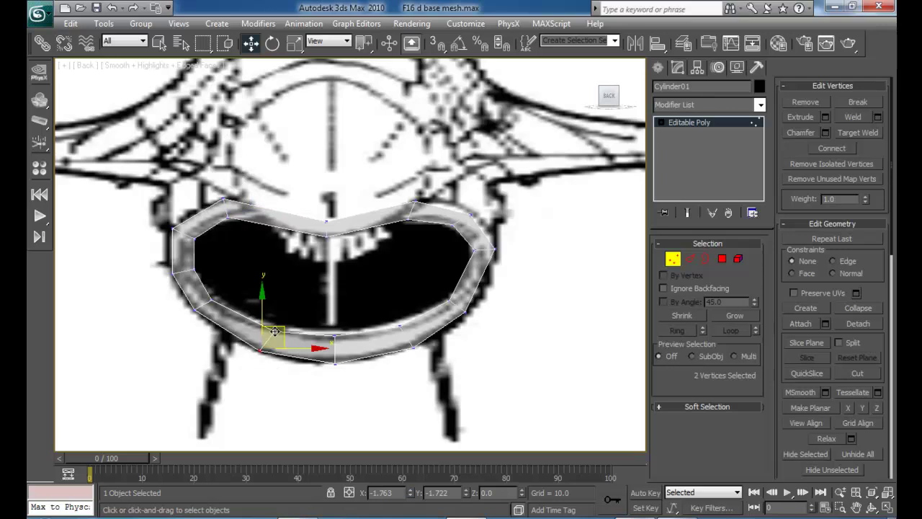
middle_click_drag(356, 342, 310, 334)
middle_click_drag(356, 308, 387, 311)
left_click_drag(452, 344, 452, 346)
left_click_drag(460, 306, 459, 306)
middle_click_drag(457, 286, 443, 303)
left_click(673, 263)
- Pull the two protruding bottom vertices of the intake's mouth back in side view until they line up with the front rim
middle_click_drag(470, 232, 446, 252)
key("alt+w")
middle_click_drag(503, 315, 424, 384, "alt")
left_click(483, 364)
middle_click_drag(483, 365, 493, 390, "alt")
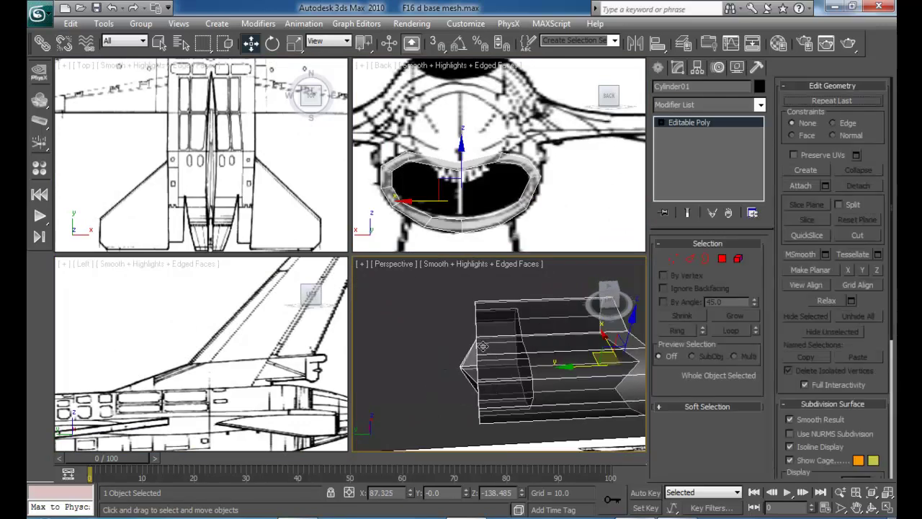
left_click(671, 262)
left_click_drag(434, 340, 473, 390)
middle_click_drag(146, 382, 486, 271)
key("alt+w")
scroll(461, 284, "up", 5)
middle_click_drag(432, 301, 197, 120)
scroll(238, 209, "down", 1)
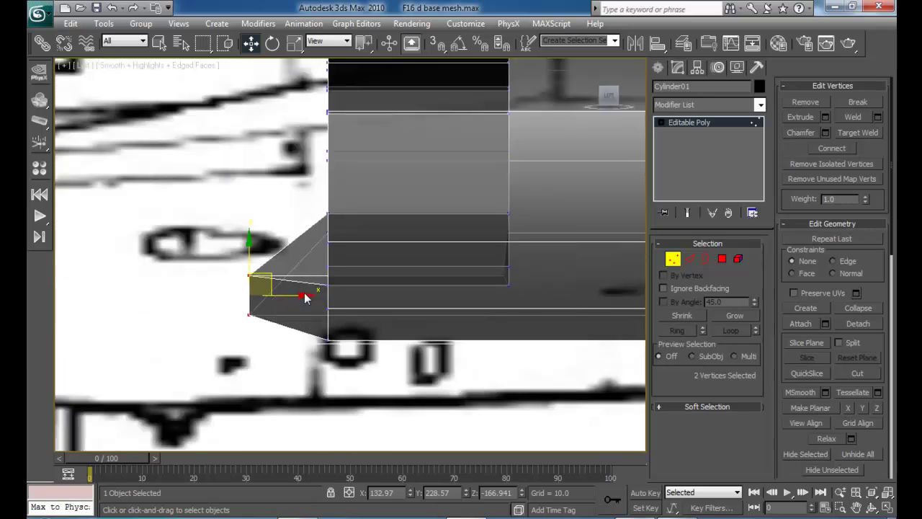
left_click_drag(301, 296, 380, 297)
middle_click_drag(390, 216, 321, 267)
key("alt+w")
middle_click_drag(492, 359, 514, 343, "alt")
key("alt+x")
mouse_move(514, 383)
middle_mouse_down("alt")
mouse_move(481, 328)
mouse_move(497, 318)
mouse_move(508, 340)
mouse_move(468, 361)
middle_mouse_up("alt")
left_click(535, 345)
- Unhide all hidden aircraft parts in the scene
middle_click_drag(223, 349, 84, 327)
scroll(85, 327, "down", 5)
scroll(141, 337, "down", 3)
middle_click_drag(150, 346, 171, 375)
middle_click_drag(208, 336, 186, 315)
right_click(187, 310)
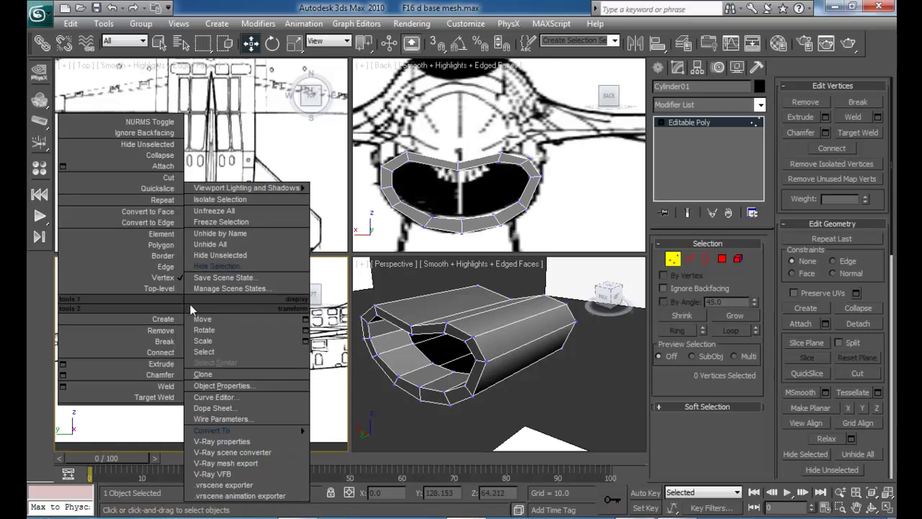
left_click(218, 248)
- Move the whole intake forward about 127 units in side view, towards the intake position on the blueprint
key("alt+w")
scroll(291, 286, "up", 3)
middle_click_drag(289, 283, 283, 302)
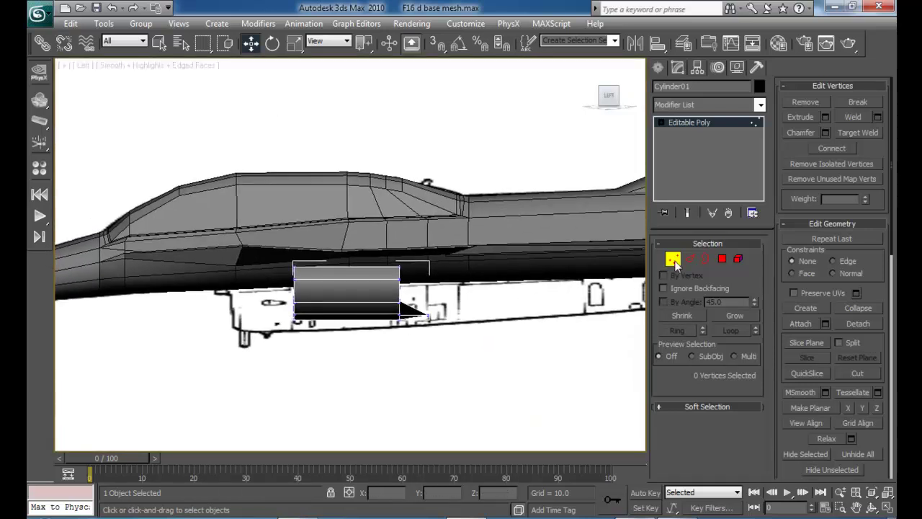
left_click(674, 261)
left_click_drag(450, 299, 383, 307)
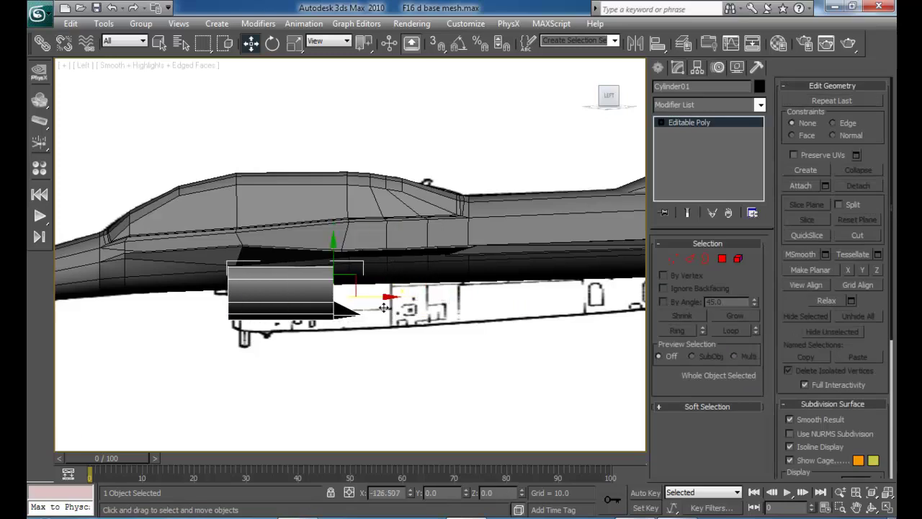
middle_click_drag(383, 307, 399, 264)
- Move the protruding bottom vertices at the intake's rear end forward into line with the rear edge
scroll(333, 329, "up", 3)
left_click(671, 261)
left_click_drag(398, 399, 306, 317)
left_click_drag(373, 324, 314, 322)
- Lengthen the intake by moving the 12 vertices of its rear end backwards under the fuselage
left_click_drag(216, 190, 299, 346)
scroll(357, 241, "down", 6)
left_click_drag(375, 246, 542, 247)
middle_click_drag(535, 251, 387, 208)
scroll(401, 303, "up", 3)
key("alt+w")
middle_click_drag(461, 326, 525, 299)
key("alt+w")
scroll(389, 301, "down", 4)
middle_click_drag(388, 302, 435, 201, "alt")
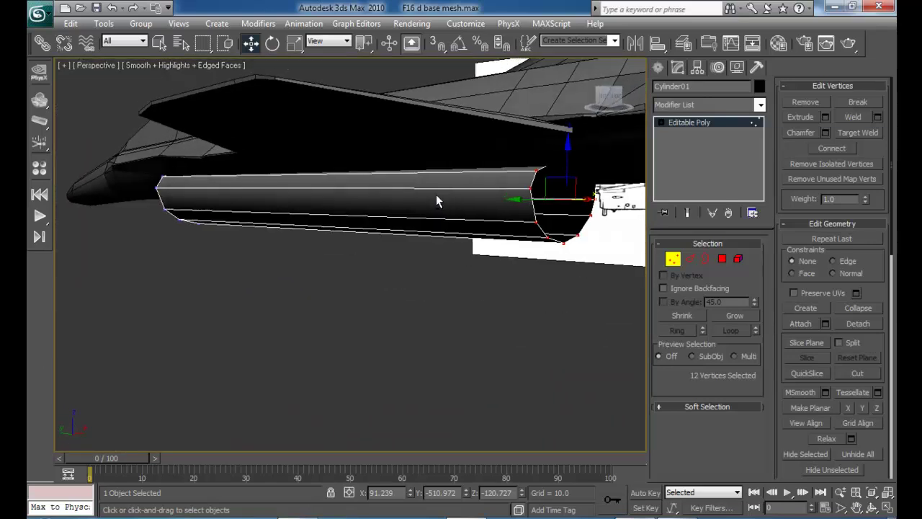
- Finish vertex editing and lower the whole intake slightly below the fuselage
left_click(671, 260)
left_click(385, 206)
middle_click_drag(243, 278, 372, 191, "alt")
left_click_drag(366, 169, 366, 189)
middle_click_drag(457, 203, 392, 248, "alt")
scroll(483, 211, "up", 3)
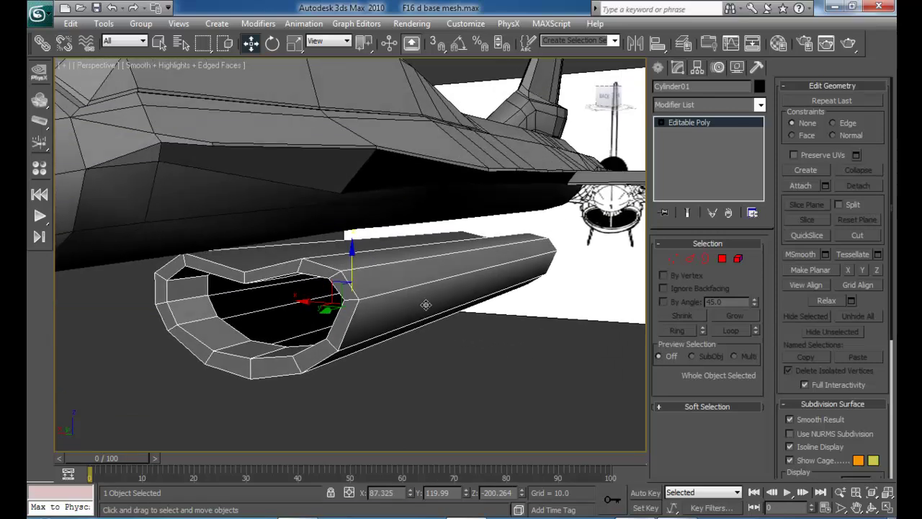
- Consult the F16Taxying reference photo and raise the intake about 3 units towards the fuselage
left_click(611, 516)
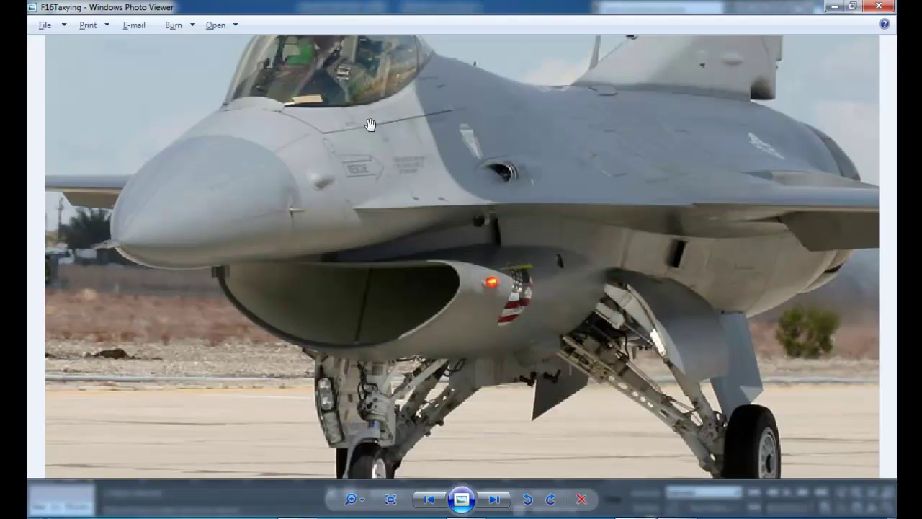
left_click(611, 516)
middle_click_drag(436, 319, 459, 313, "alt")
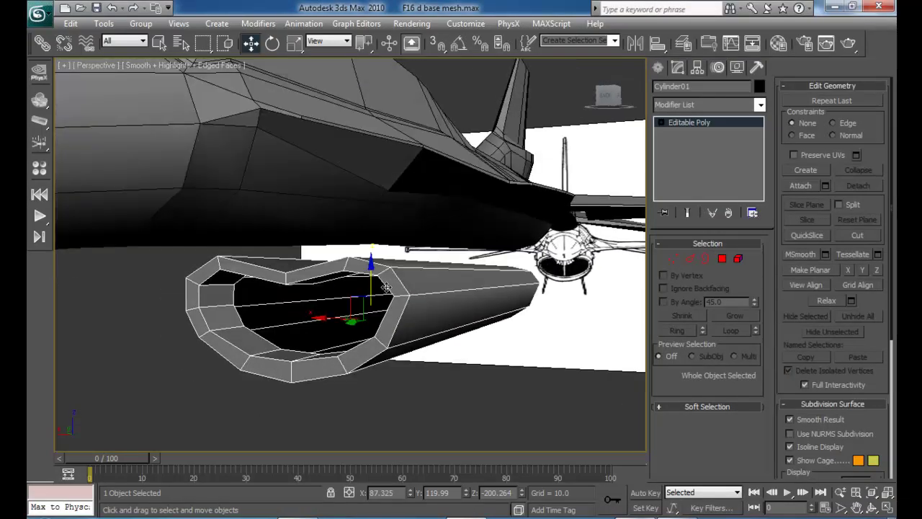
left_click_drag(368, 268, 371, 264)
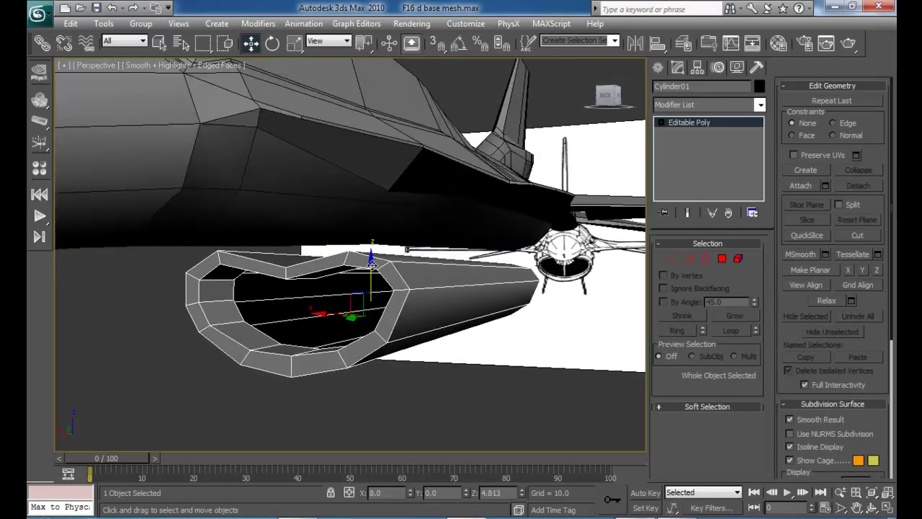
- Extend the front of the intake by moving its 36 mouth vertices forward along the Y axis
middle_click_drag(471, 296, 468, 162, "alt")
scroll(473, 178, "down", 4)
middle_click_drag(438, 178, 415, 170, "alt")
scroll(437, 190, "down", 3)
middle_click_drag(415, 170, 396, 189)
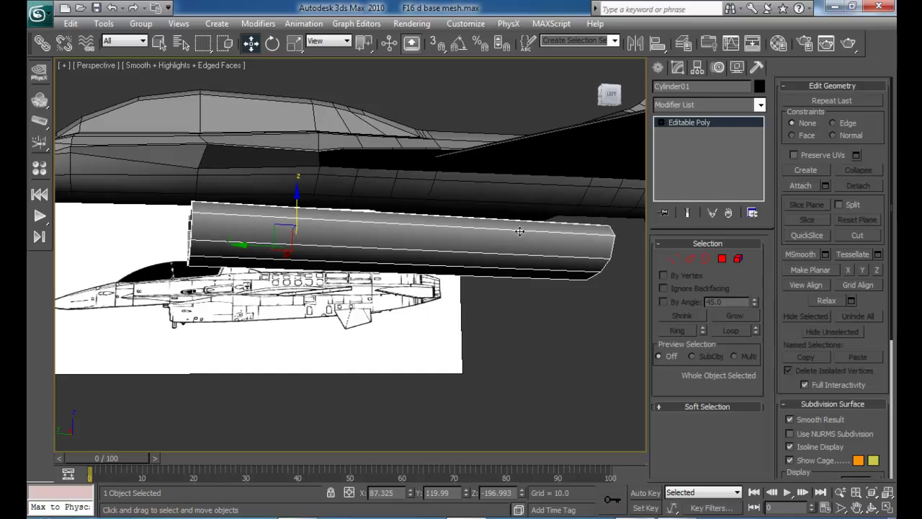
middle_click_drag(378, 229, 368, 236, "alt")
left_click(671, 261)
left_click_drag(118, 159, 294, 383)
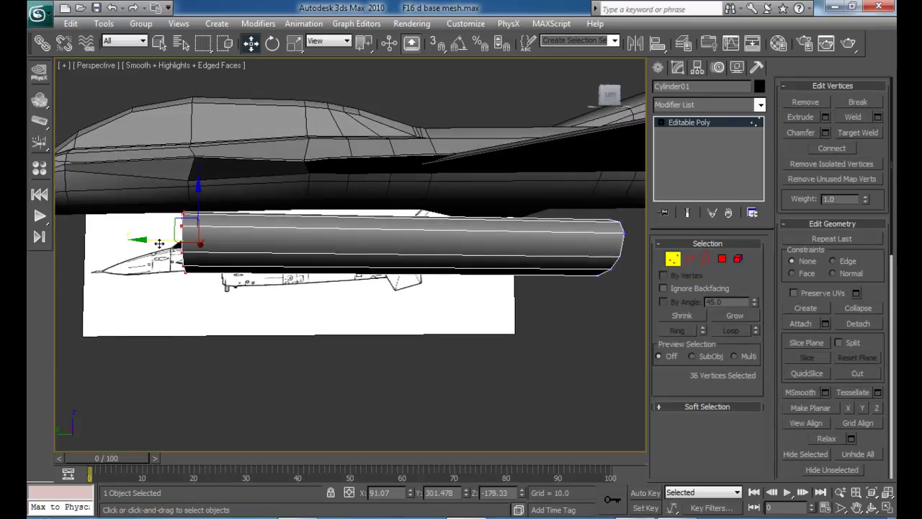
middle_click_drag(139, 240, 239, 259, "alt")
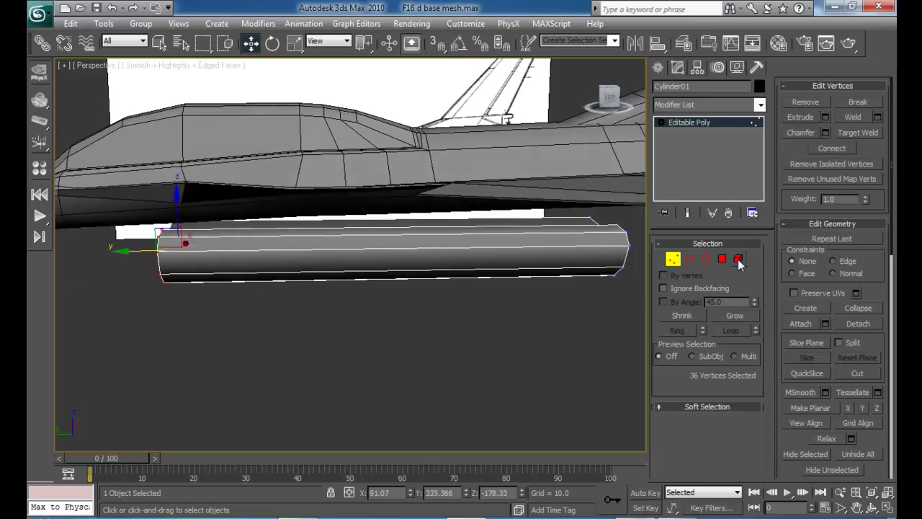
- Connect the intake's 12 lengthwise edges with 1 segment and Slide 91 to add an edge loop near the mouth
left_click(696, 257)
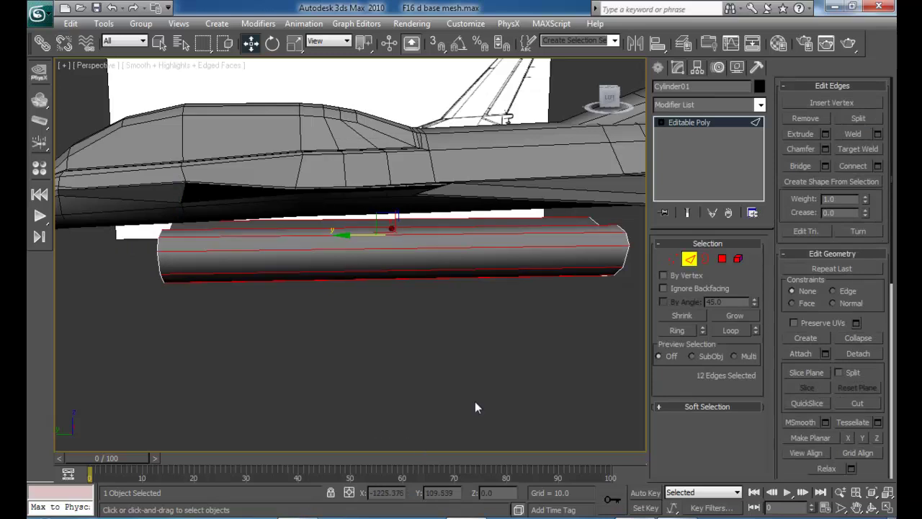
left_click(878, 165)
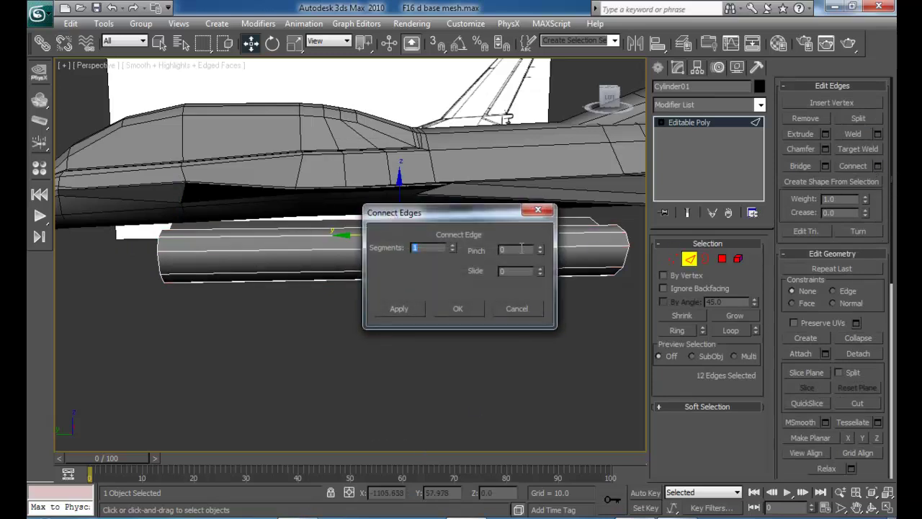
left_click_drag(498, 211, 662, 241)
left_click_drag(706, 303, 696, 279)
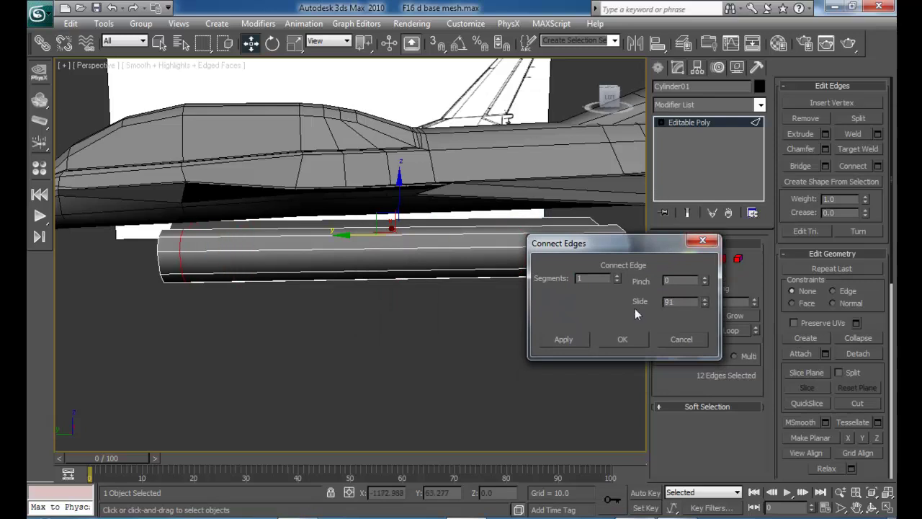
left_click(633, 337)
- Connect the 12 lengthwise edges behind the front loop with 4 segments, Pinch -61 and Slide 108
middle_click_drag(468, 249, 294, 201, "alt")
left_click_drag(334, 338, 335, 341)
left_click(878, 166)
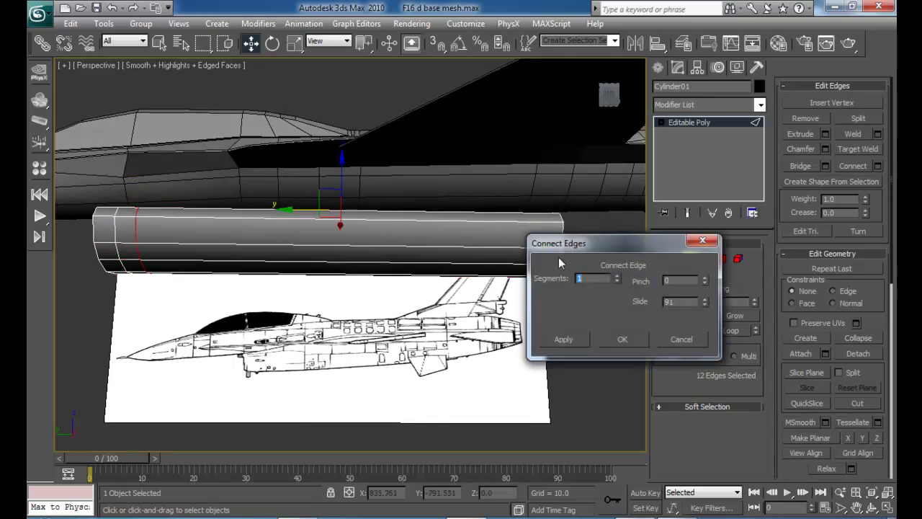
left_click(618, 275)
left_click(619, 274)
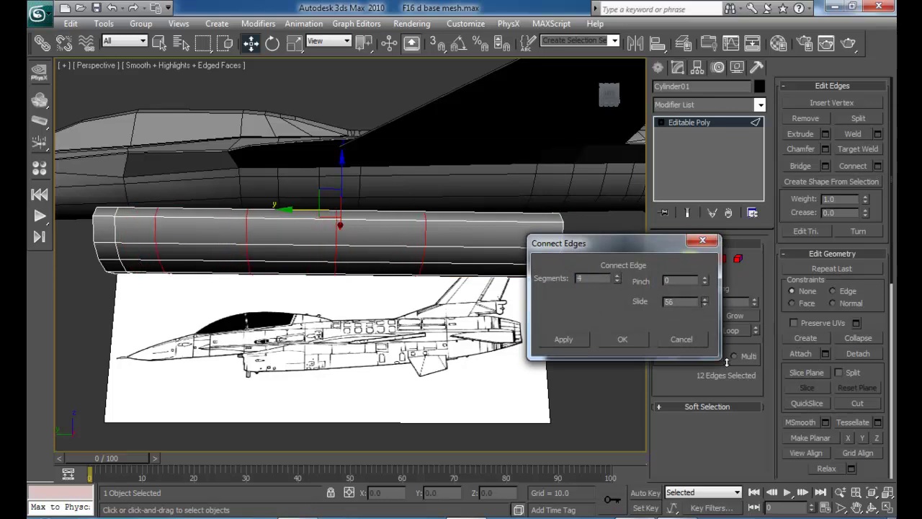
left_click_drag(705, 283, 717, 358)
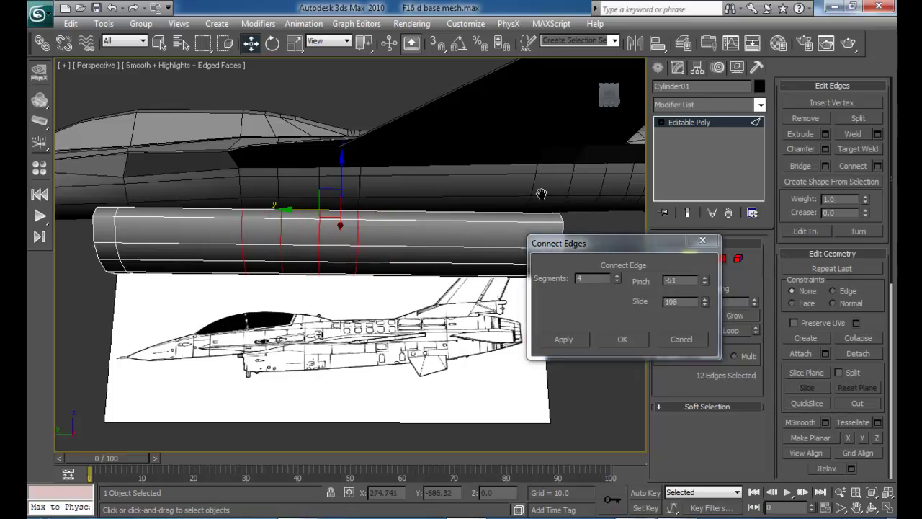
middle_click_drag(548, 195, 497, 175)
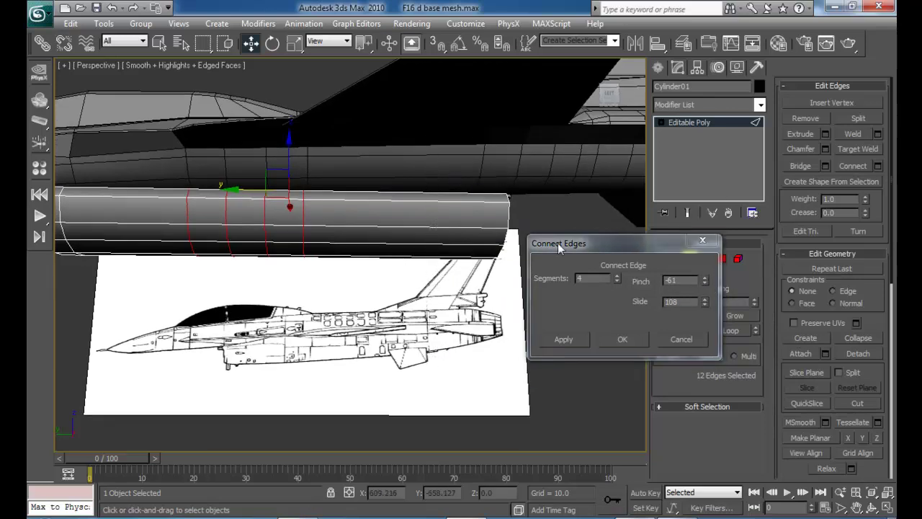
left_click(645, 339)
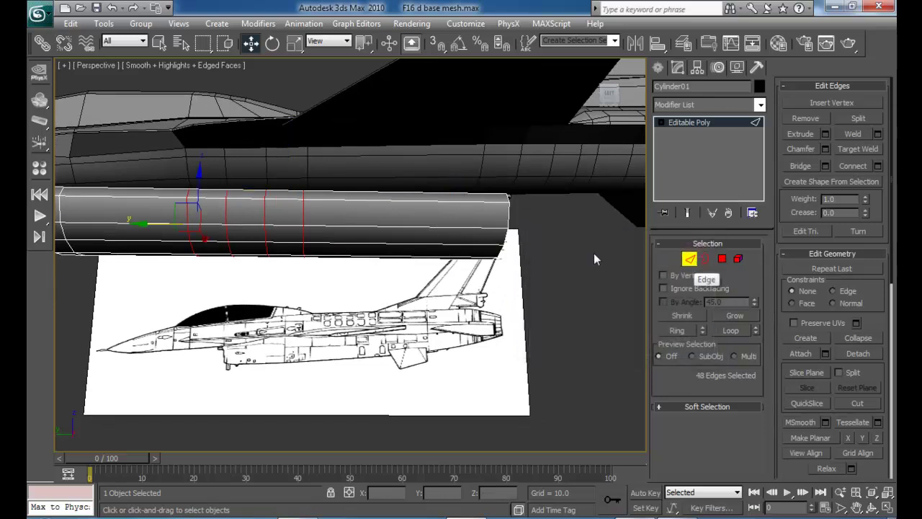
- Connect the 12 rear lengthwise edges with 1 segment, Pinch 0 and Slide -70 to add a loop near the rear end
left_click_drag(420, 328, 421, 332)
left_click(877, 165)
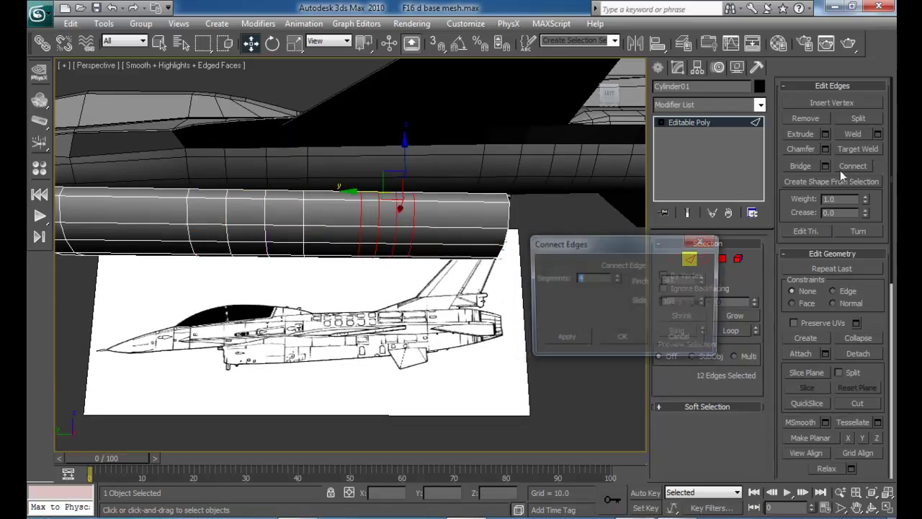
right_click(618, 280)
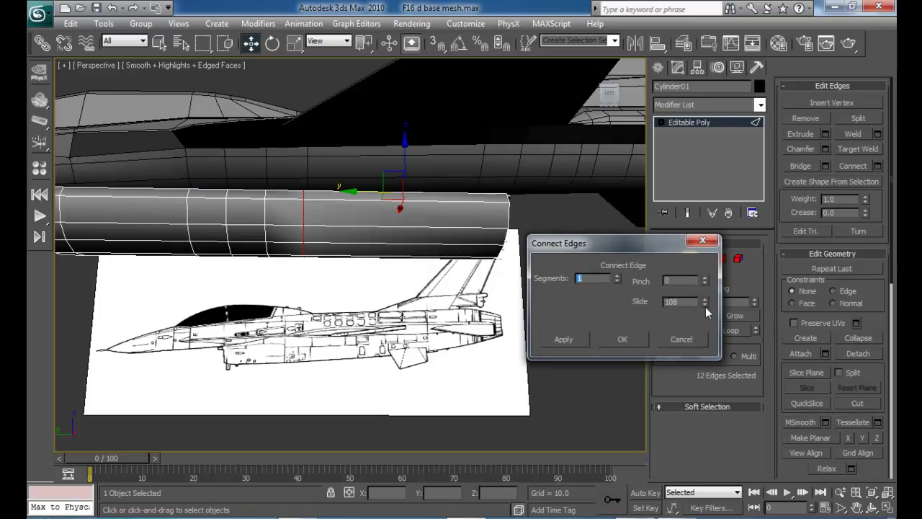
left_click_drag(706, 303, 712, 357)
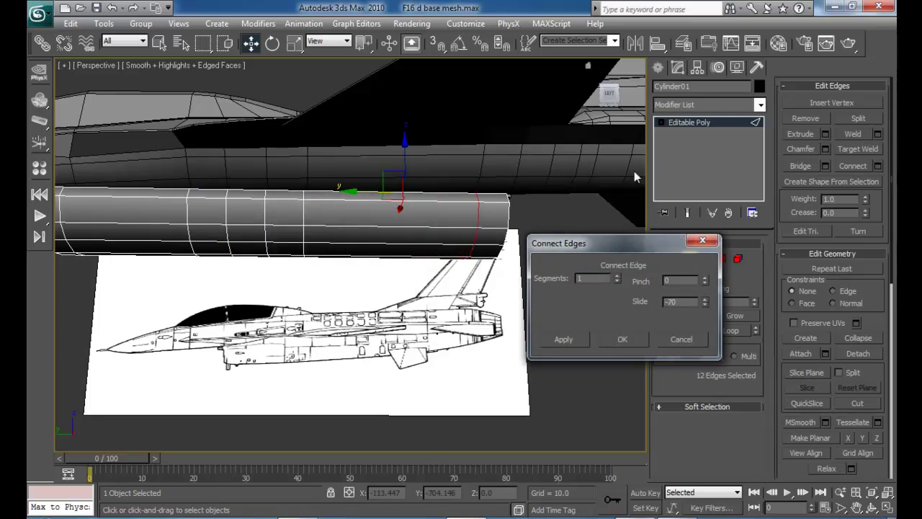
left_click(633, 337)
- Finish edge editing and isolate the intake from the rest of the aircraft
left_click(575, 304)
middle_click_drag(562, 268, 551, 121, "alt")
left_click(387, 88)
middle_click_drag(471, 99, 506, 198)
left_click(690, 260)
left_click(533, 270)
left_click(433, 157)
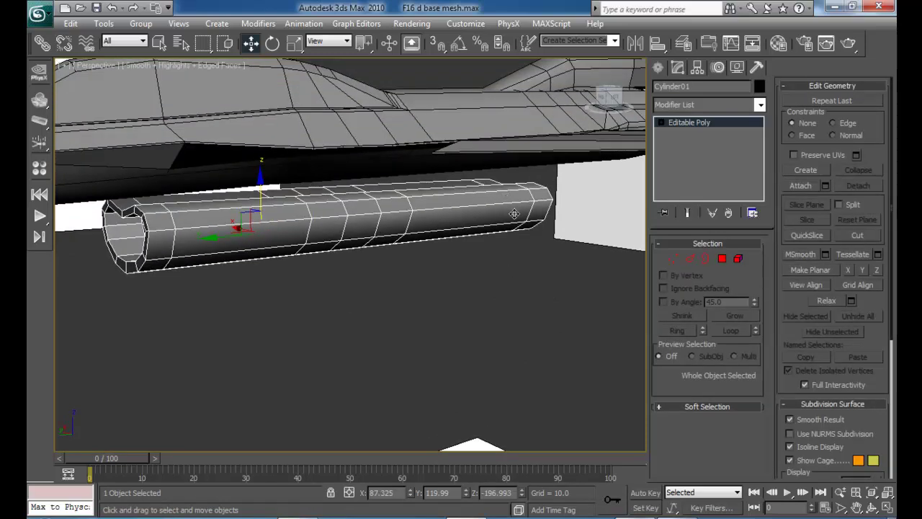
key("alt+q")
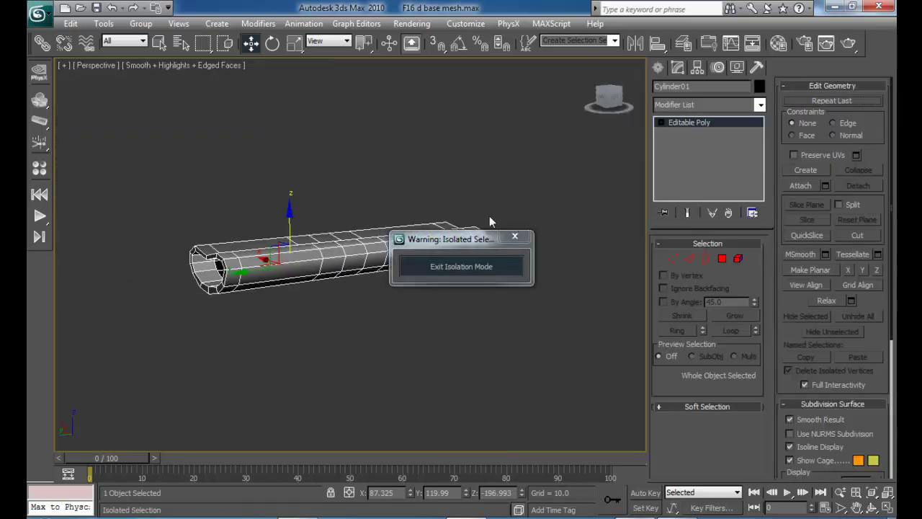
left_click_drag(487, 241, 602, 120)
middle_click_drag(360, 221, 447, 274, "alt")
scroll(435, 265, "up", 8)
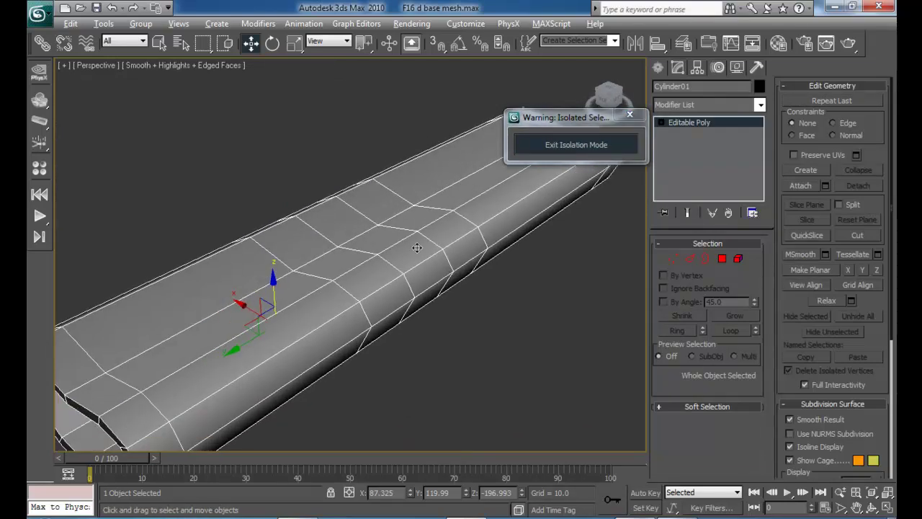
left_click(721, 260)
left_click(267, 274)
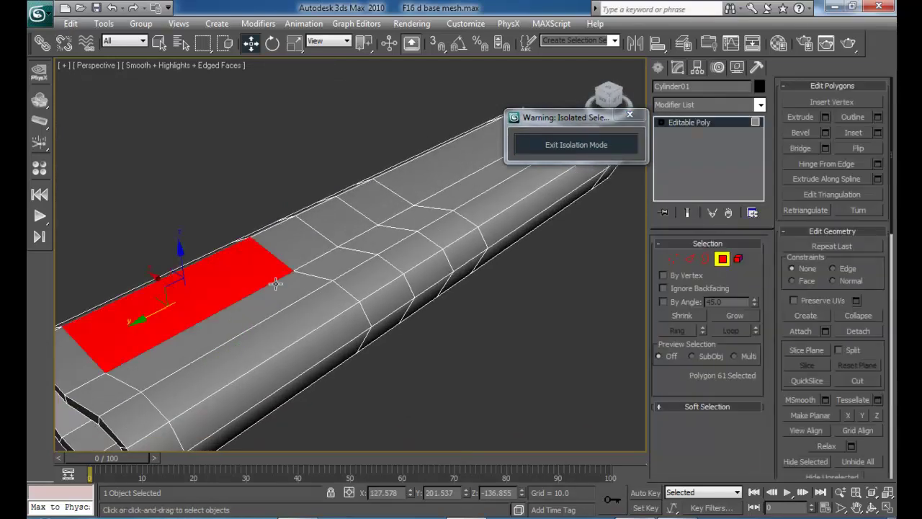
left_click(293, 295, "ctrl")
left_click(304, 245, "ctrl")
left_click(348, 256, "ctrl")
left_click(377, 239, "ctrl")
left_click(342, 220, "ctrl")
left_click(376, 202, "ctrl")
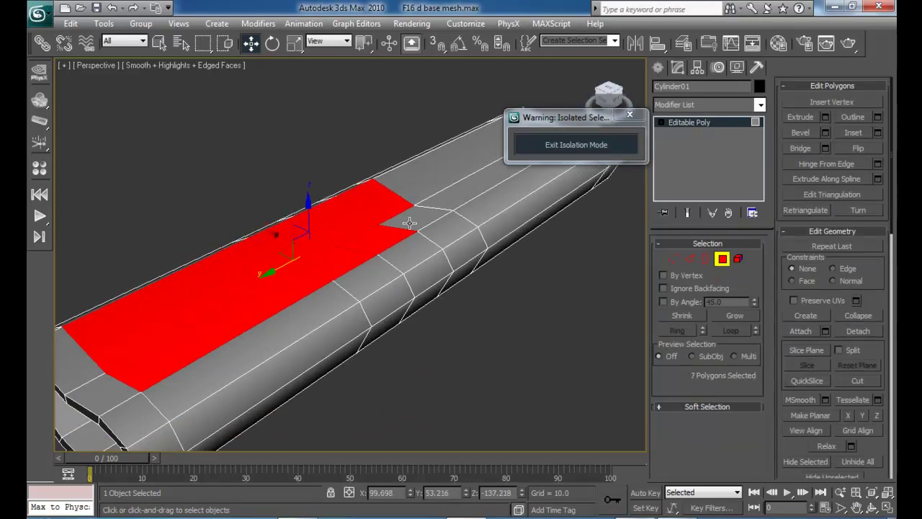
left_click(413, 220, "ctrl")
left_click(455, 195, "ctrl")
left_click(437, 183, "ctrl")
middle_click_drag(371, 230, 391, 196)
scroll(343, 226, "down", 6)
left_click(447, 291)
- Delete the vertices of one lengthwise half of the intake, keeping the other half up to the centre line
mouse_move(448, 291)
middle_mouse_down("alt")
mouse_move(445, 279)
mouse_move(444, 293)
mouse_move(450, 288)
middle_mouse_up("alt")
scroll(445, 278, "up", 3)
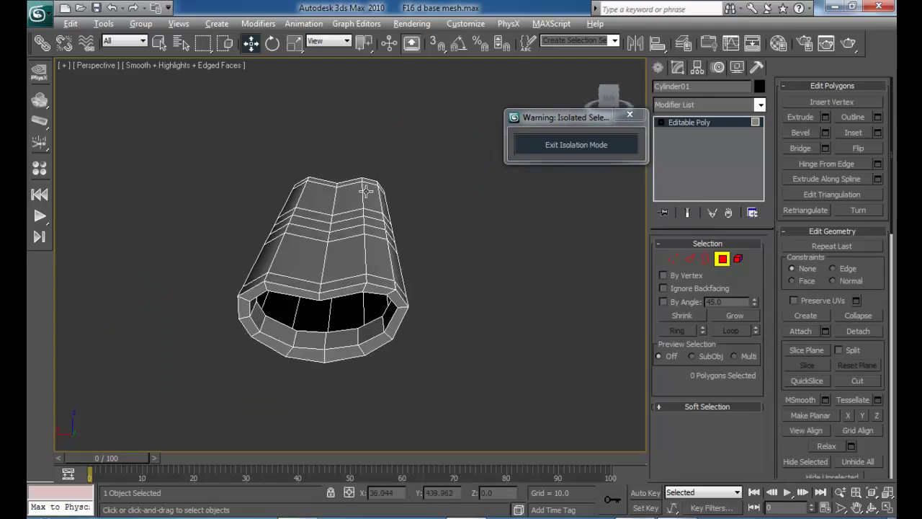
middle_click_drag(364, 191, 388, 202, "alt")
left_click(671, 258)
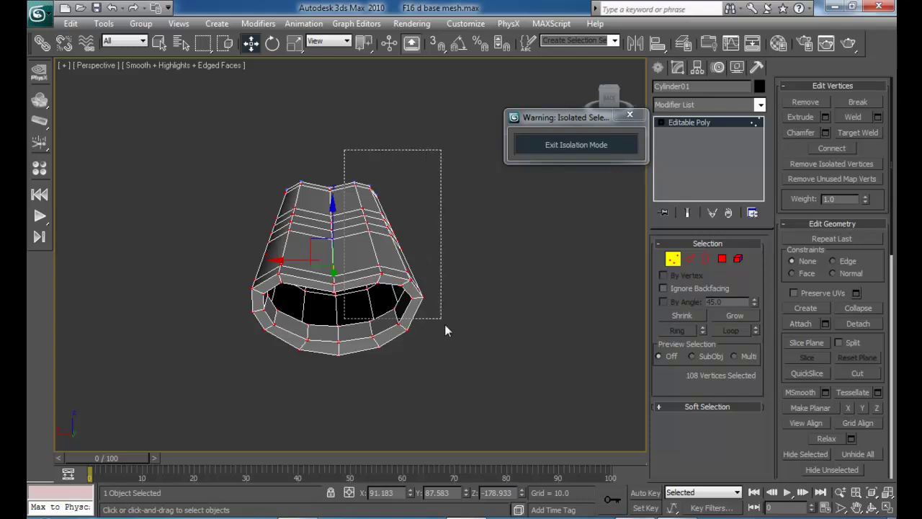
left_click_drag(467, 383, 470, 378)
key("Delete")
- Mirror the remaining half of the intake across the X axis as a copy with an offset of 0
middle_click_drag(476, 279, 413, 245)
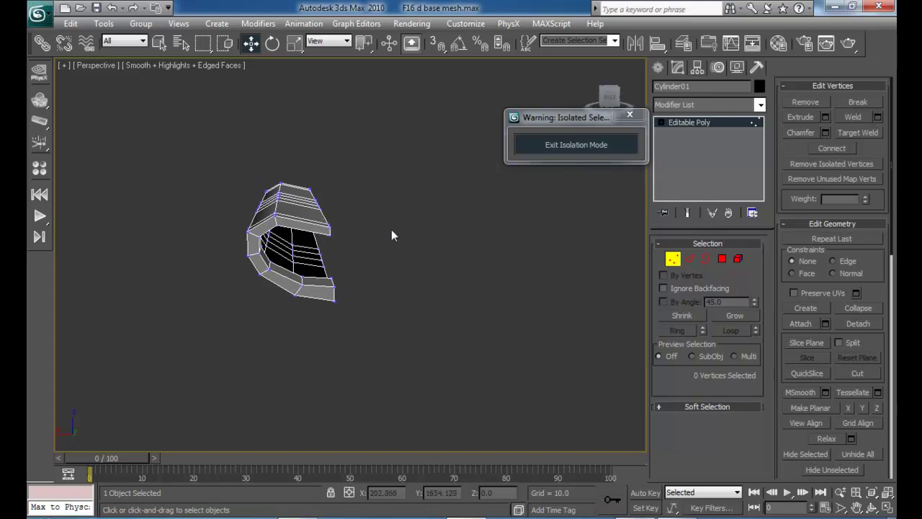
middle_click_drag(342, 211, 346, 207)
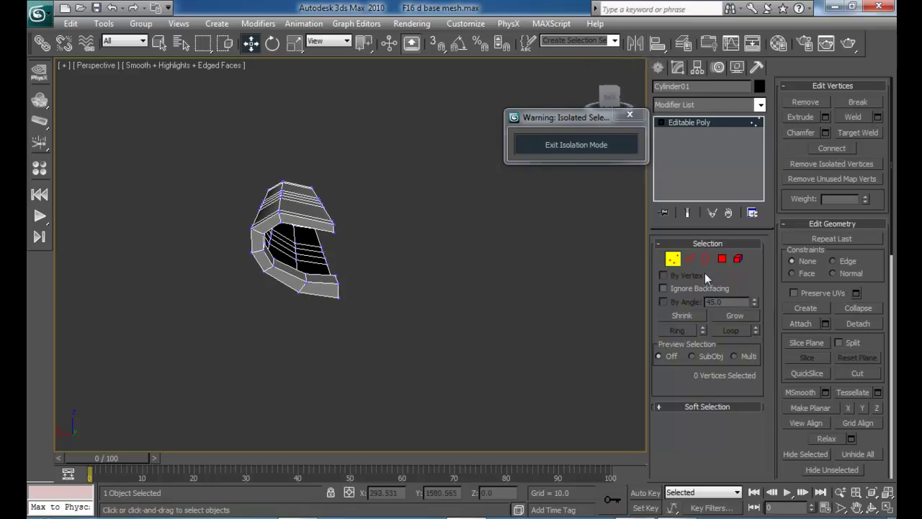
left_click(672, 259)
left_click(634, 43)
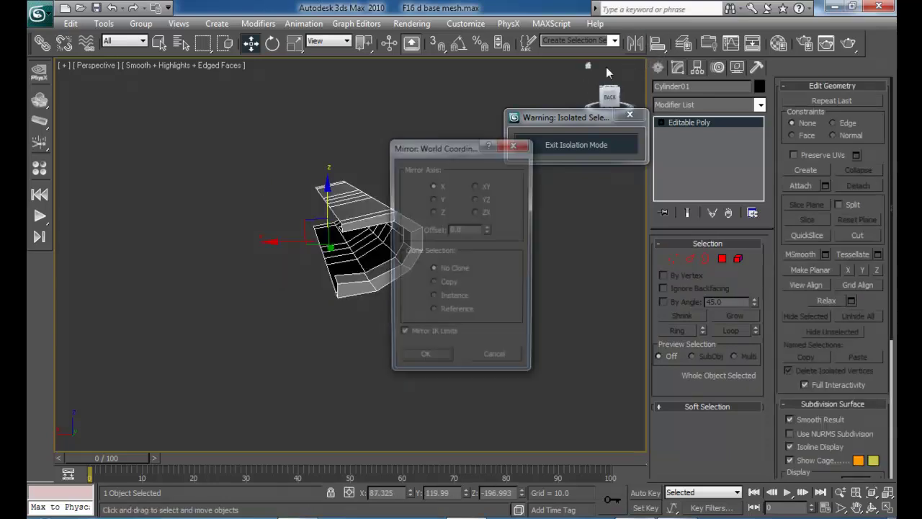
left_click(442, 284)
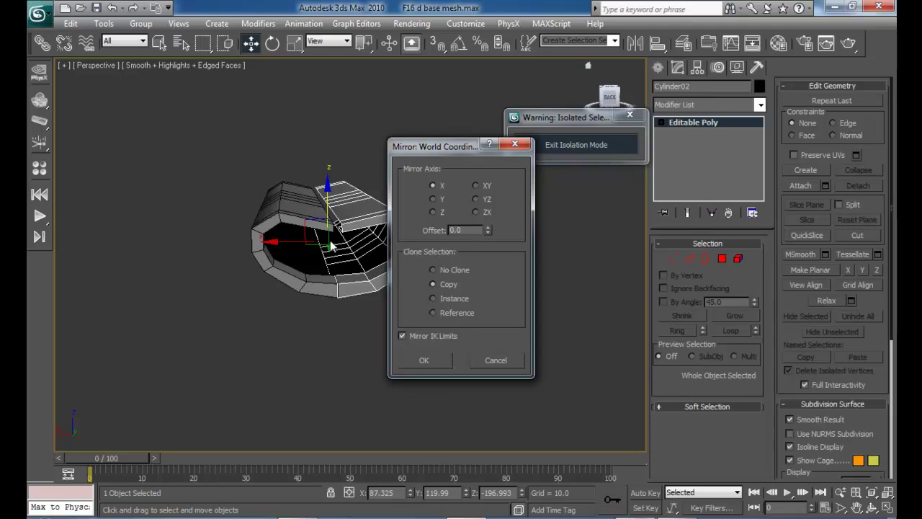
left_click(428, 358)
- Attach the original half of the intake to the mirrored copy to make them one editable poly object
middle_click_drag(400, 274, 420, 275, "alt")
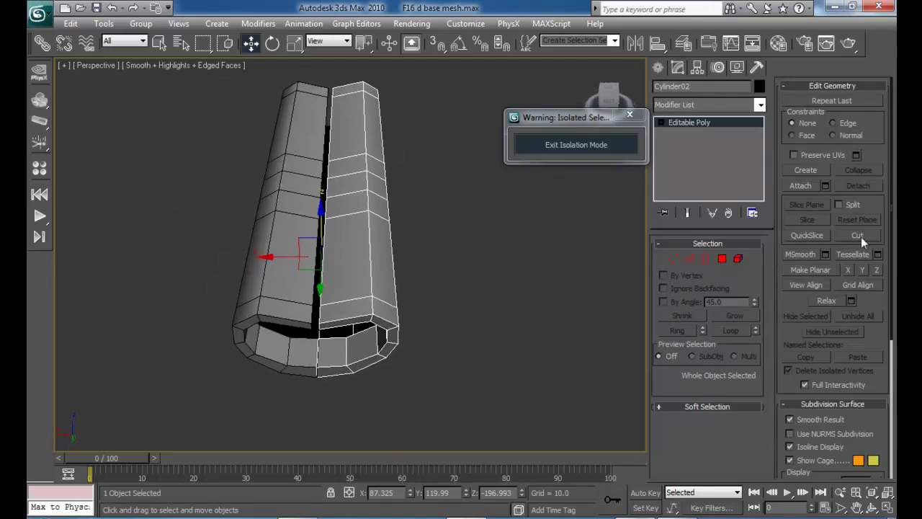
left_click(668, 260)
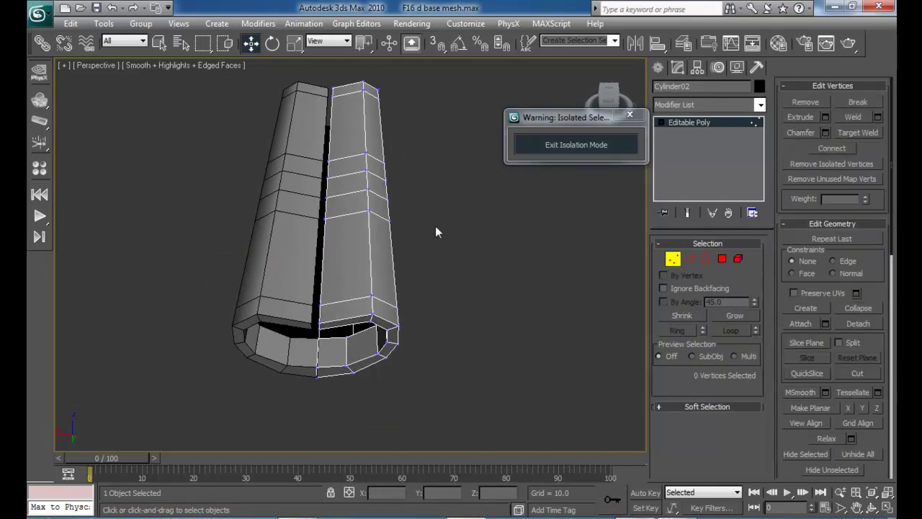
mouse_move(438, 218)
middle_mouse_down("alt")
mouse_move(440, 231)
mouse_move(440, 222)
middle_mouse_up("alt")
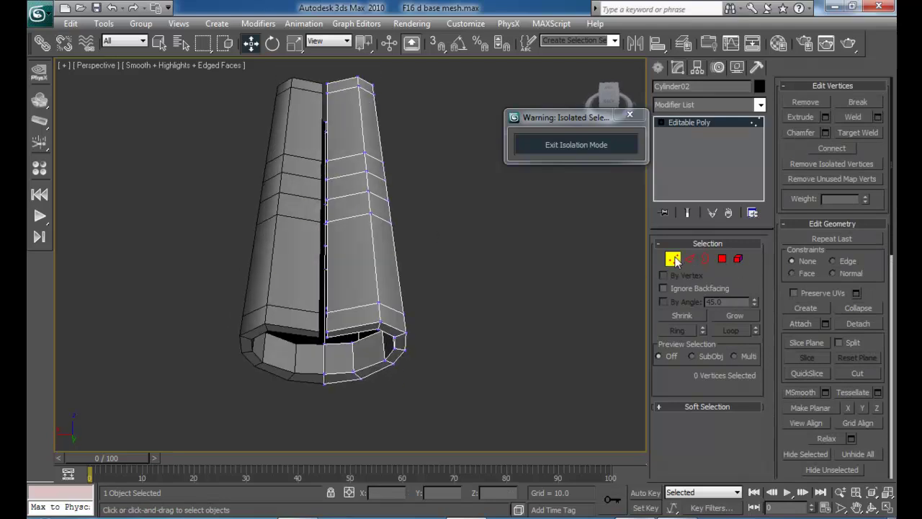
left_click(673, 259)
left_click(810, 185)
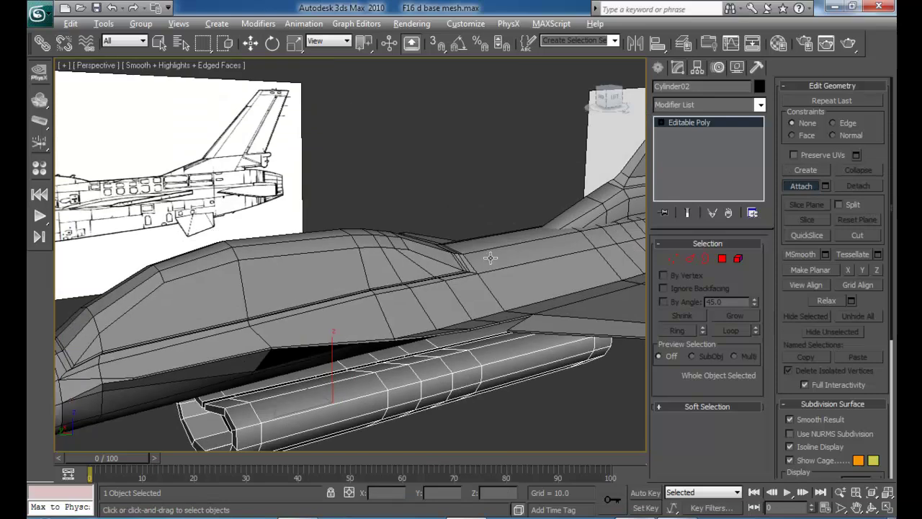
- Finish attaching and isolate the joined intake from the rest of the aircraft
middle_click_drag(489, 258, 460, 209)
scroll(472, 206, "down", 5)
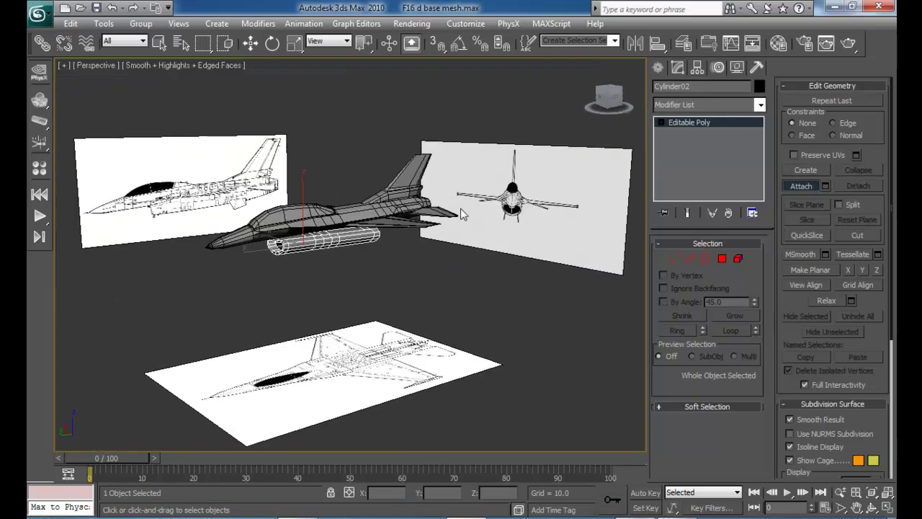
key("z")
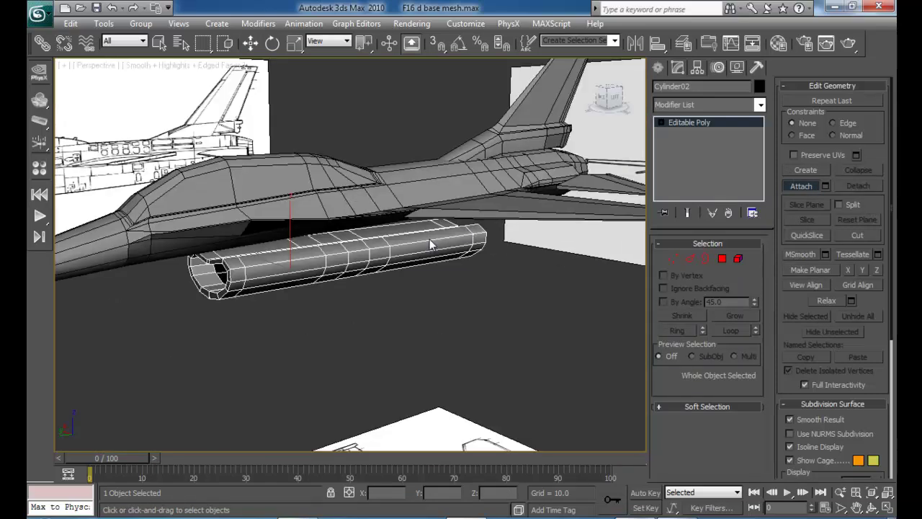
key("alt+q")
left_click_drag(450, 239, 545, 109)
middle_click_drag(386, 226, 455, 277, "alt")
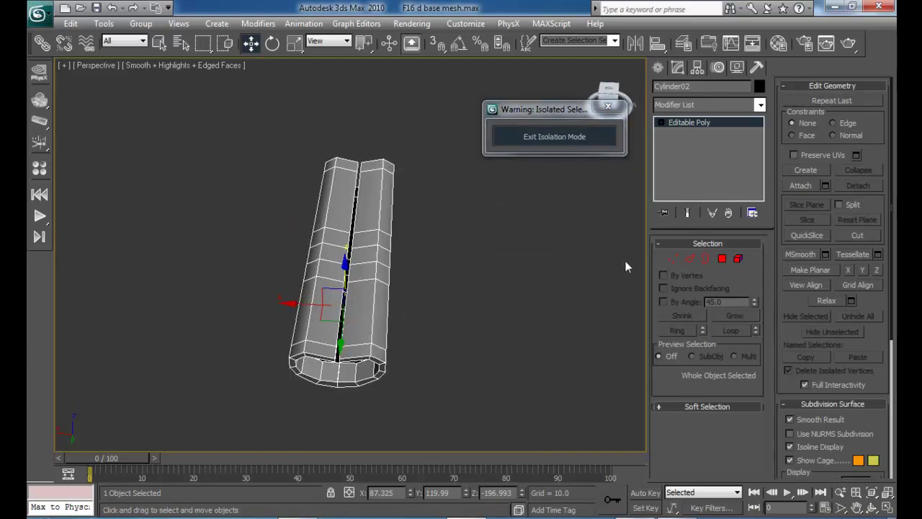
- Select all vertices along the intake's lengthwise centre seam and weld them with a threshold of 1.65
left_click(672, 258)
middle_click_drag(384, 193, 389, 193, "alt")
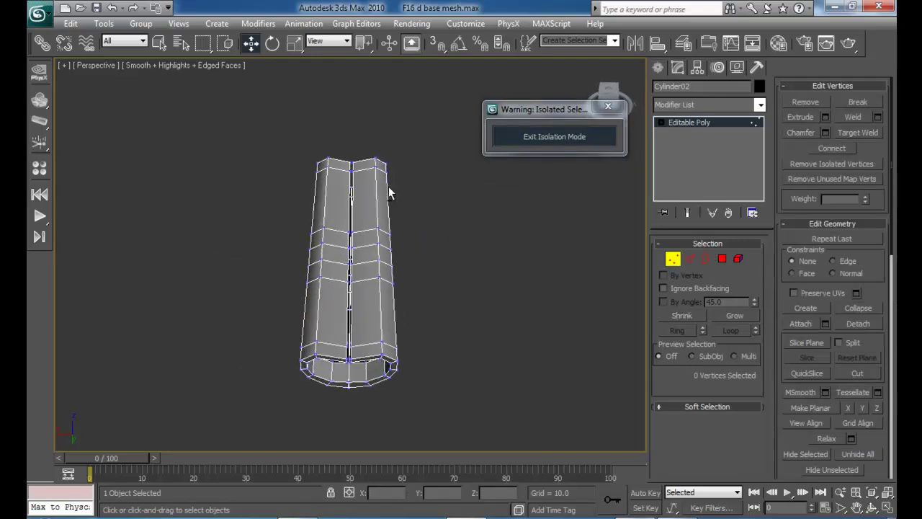
key("alt+w")
middle_click_drag(277, 117, 298, 244)
middle_click_drag(244, 133, 155, 209)
key("alt+w")
scroll(155, 209, "down", 2)
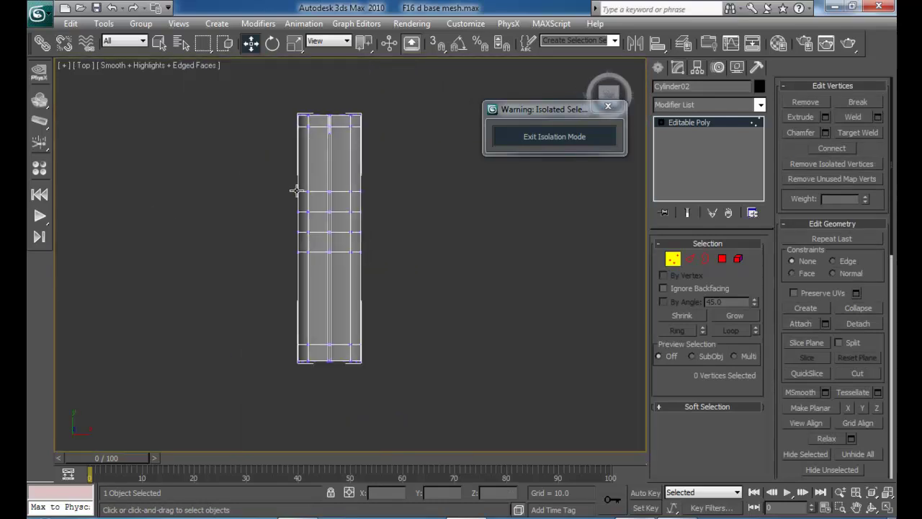
left_click_drag(340, 384, 340, 384)
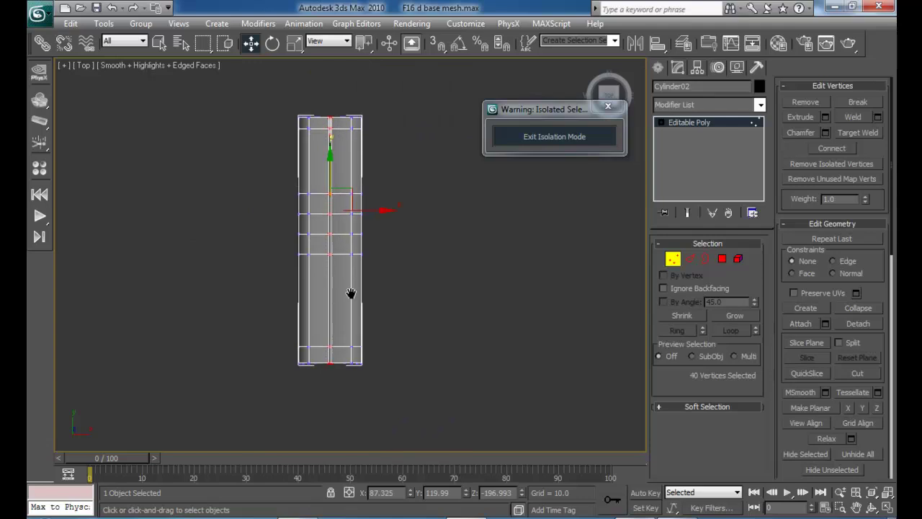
key("alt+w")
middle_click_drag(487, 360, 396, 245)
key("alt+w")
scroll(331, 192, "up", 3)
middle_click_drag(331, 192, 399, 308)
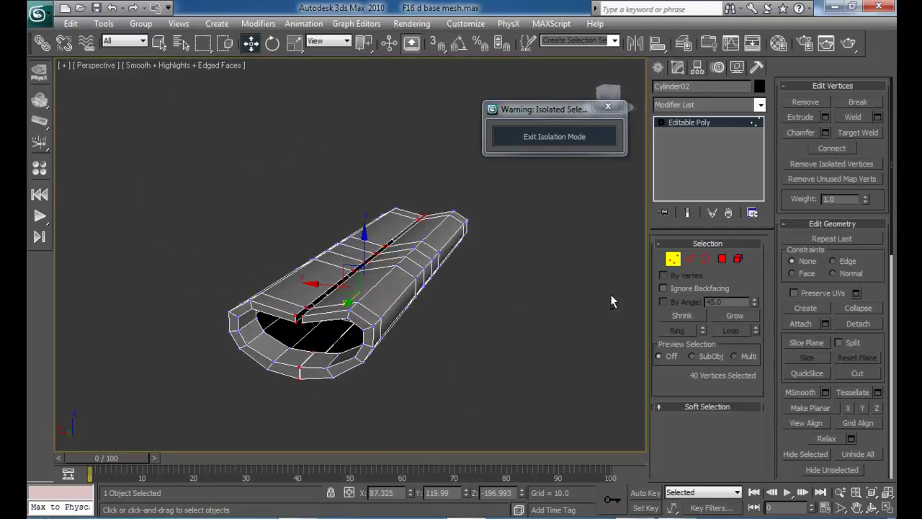
left_click(877, 117)
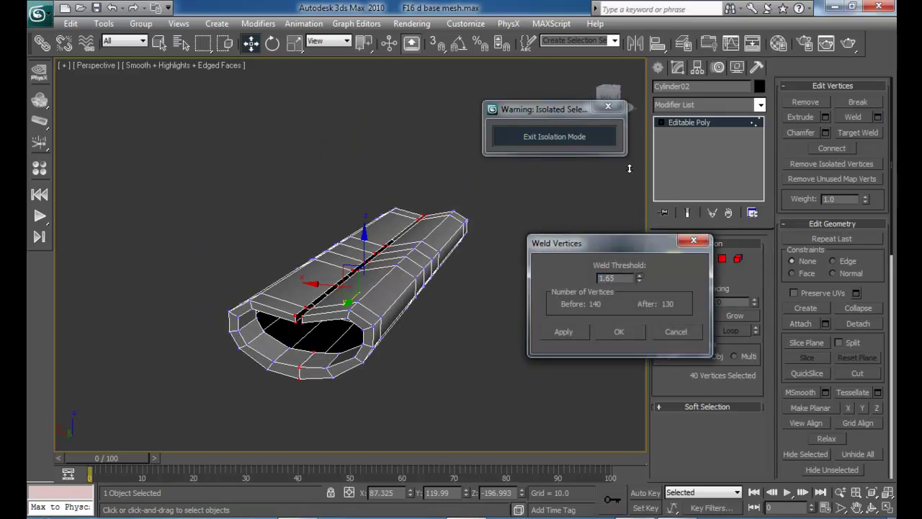
left_click(623, 335)
- Limit the selection to the vertices of the open upper seam and weld them with a threshold of 14.817
middle_click_drag(529, 324, 468, 291, "alt")
left_click_drag(562, 332, 364, 236, "alt")
middle_click_drag(318, 197, 519, 252)
middle_click_drag(599, 334, 603, 336, "alt")
left_click_drag(563, 307, 363, 238, "alt")
middle_click_drag(376, 214, 497, 261)
left_click_drag(235, 264, 234, 262, "alt")
middle_click_drag(314, 291, 383, 373, "alt")
left_click_drag(282, 314, 280, 312, "alt")
middle_click_drag(317, 353, 395, 244, "alt")
scroll(451, 308, "up", 5)
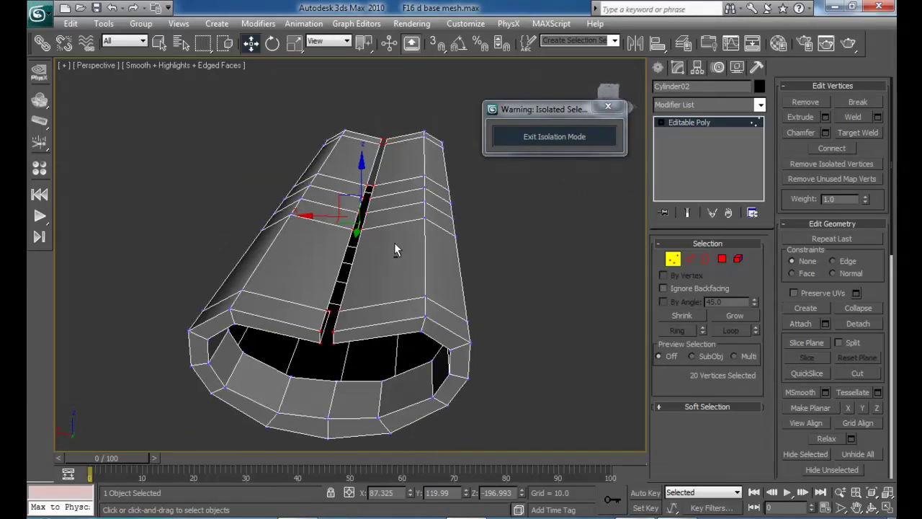
scroll(394, 244, "up", 4)
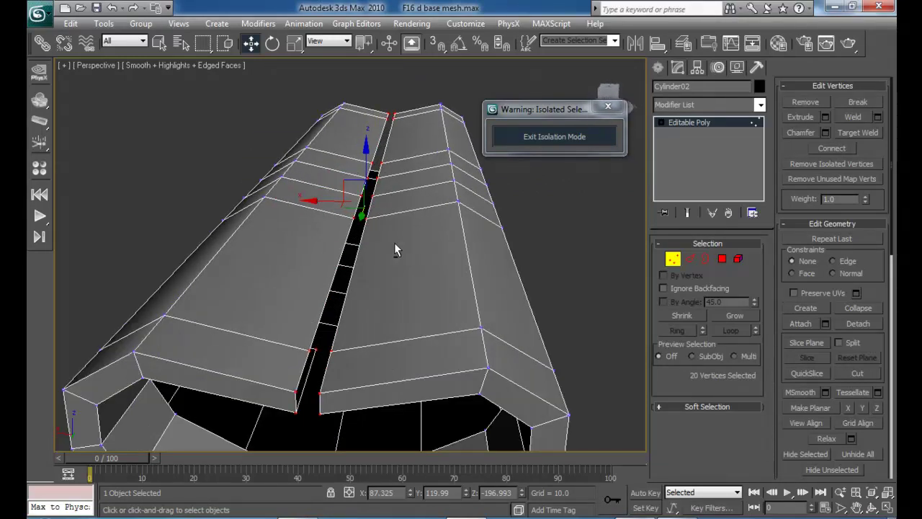
left_click(877, 117)
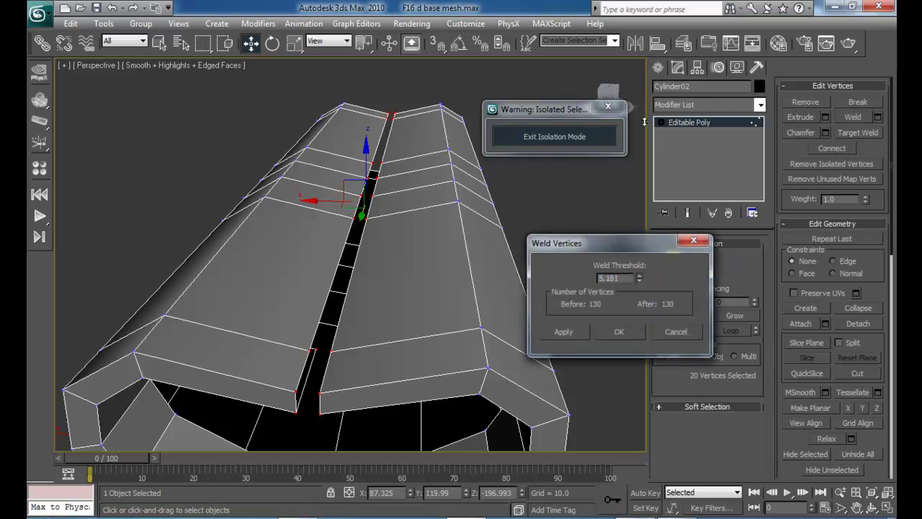
left_click_drag(645, 121, 642, 400)
middle_click_drag(332, 394, 202, 310, "alt")
middle_click_drag(361, 259, 220, 255)
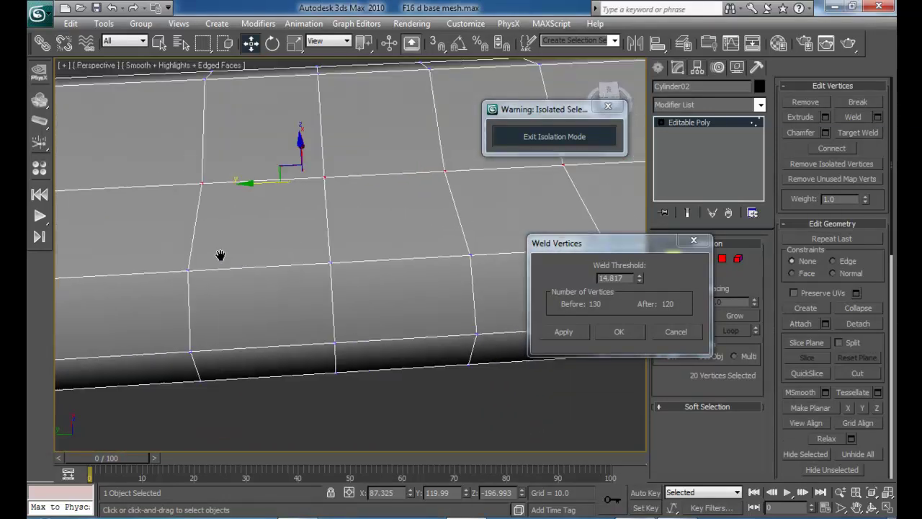
left_click(580, 331)
left_click(625, 336)
middle_click_drag(507, 303, 452, 325, "alt")
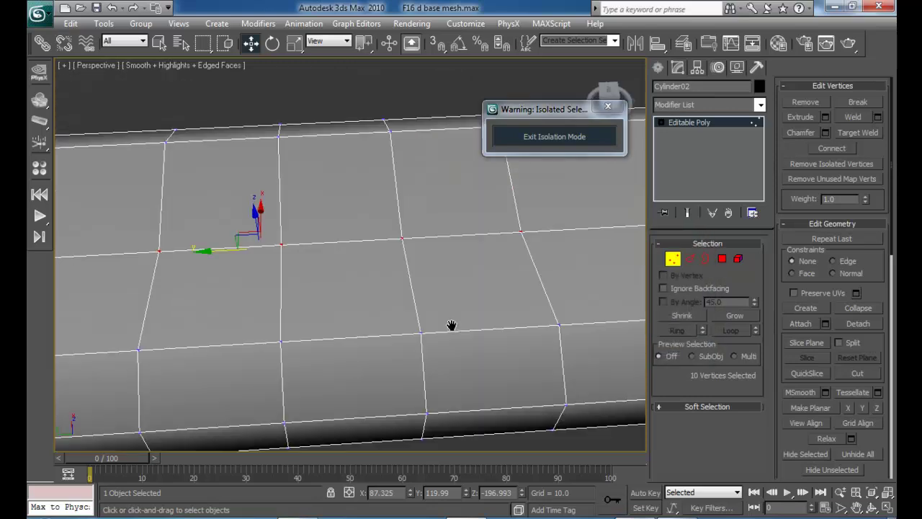
- Delete the 10 polygons on the intake's upper side along the centre line, keeping the narrow bands at both ends
scroll(461, 321, "down", 5)
middle_click_drag(520, 287, 529, 179, "alt")
middle_click_drag(453, 262, 360, 232)
middle_click_drag(360, 232, 454, 214, "alt")
middle_click_drag(401, 262, 457, 237)
scroll(456, 238, "down", 3)
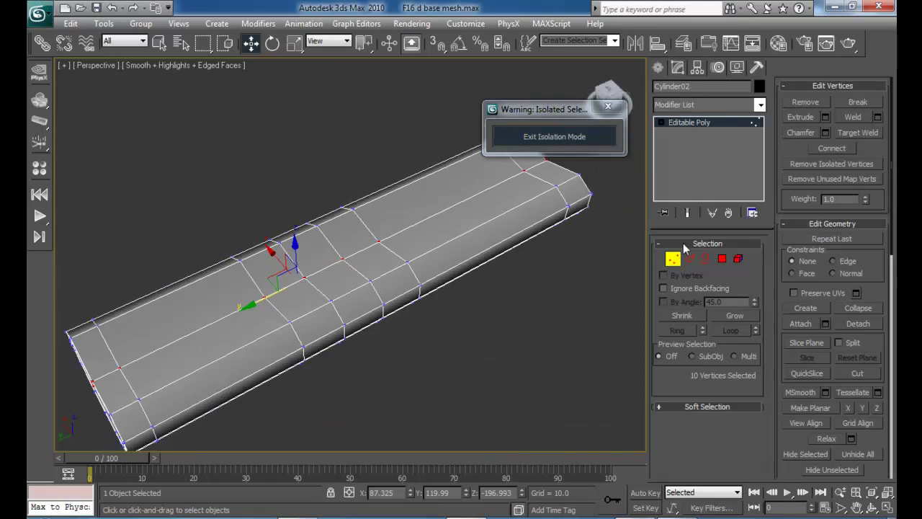
left_click(722, 258)
left_click(219, 307)
left_click(263, 317, "ctrl")
left_click(299, 299, "ctrl")
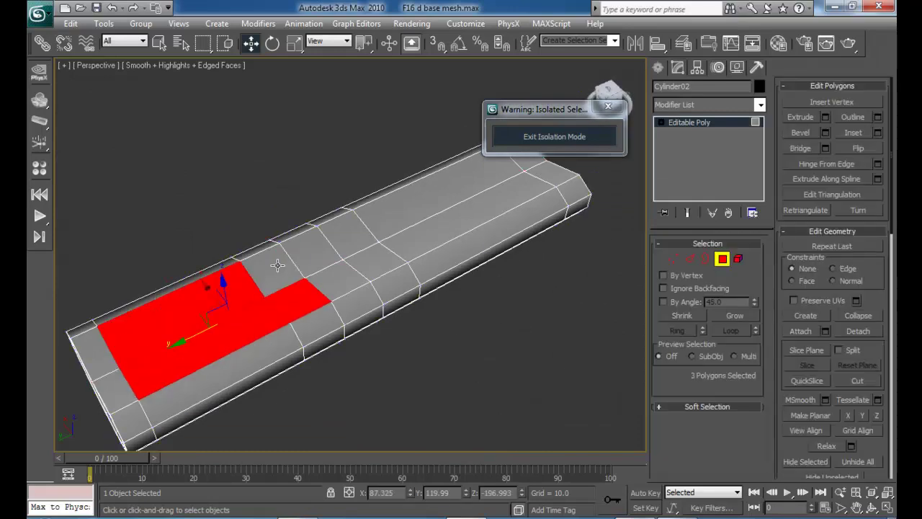
left_click(277, 265, "ctrl")
left_click(313, 252, "ctrl")
left_click(341, 283, "ctrl")
left_click(376, 262, "ctrl")
left_click(352, 235, "ctrl")
left_click(393, 219, "ctrl")
left_click(416, 231, "ctrl")
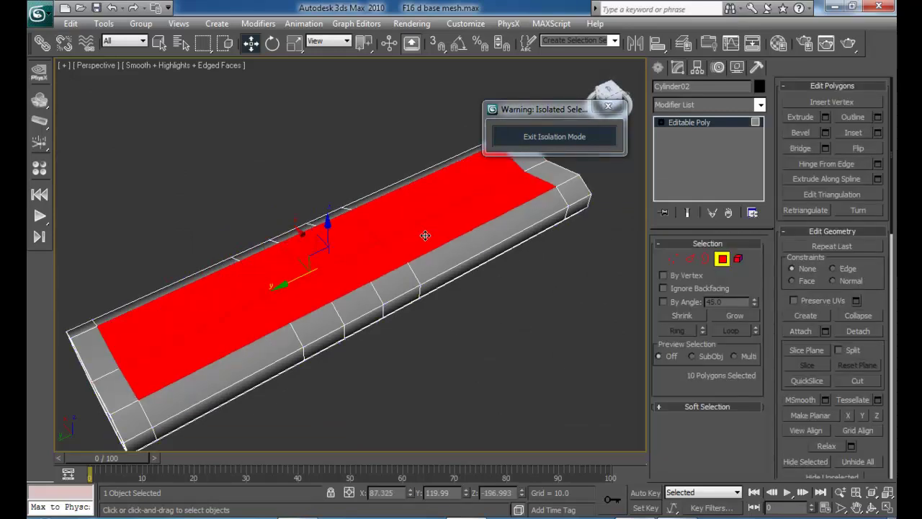
key("Delete")
- Exit isolation mode to bring back the rest of the aircraft around the intake
scroll(410, 262, "down", 5)
scroll(408, 266, "down", 2)
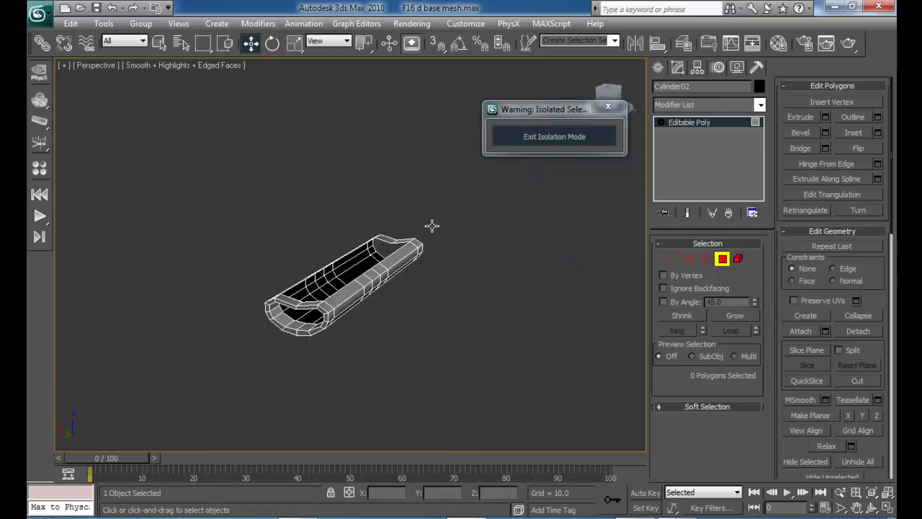
left_click(533, 138)
mouse_move(407, 283)
middle_mouse_down("alt")
mouse_move(408, 265)
mouse_move(385, 279)
mouse_move(389, 298)
mouse_move(411, 303)
mouse_move(412, 283)
mouse_move(418, 310)
mouse_move(416, 290)
middle_mouse_up("alt")
scroll(353, 270, "up", 5)
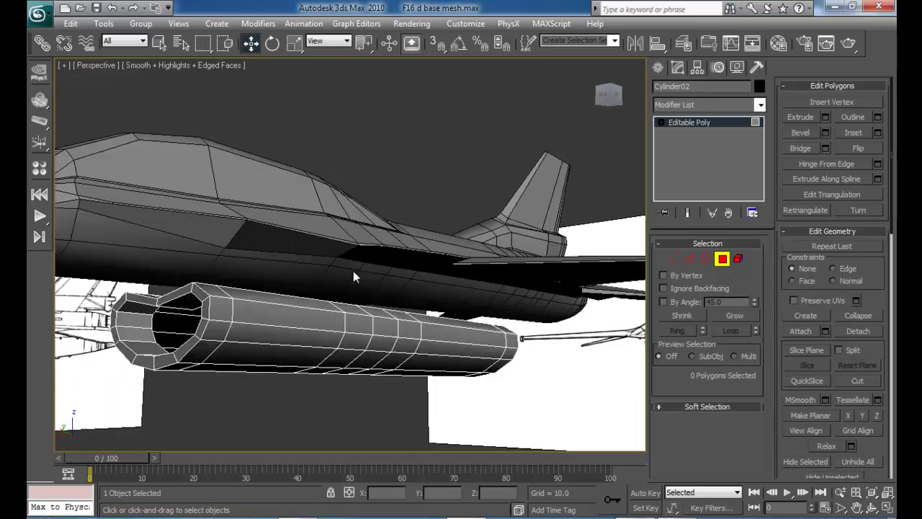
middle_click_drag(317, 284, 400, 280)
- Finish polygon editing and move the intake straight down, well clear of the fuselage, to Z about -596
left_click(724, 260)
left_click(492, 261)
middle_click_drag(487, 308, 426, 224)
left_click(452, 290)
scroll(426, 224, "down", 5)
left_click_drag(368, 235, 383, 391)
middle_click_drag(385, 302, 463, 238, "alt")
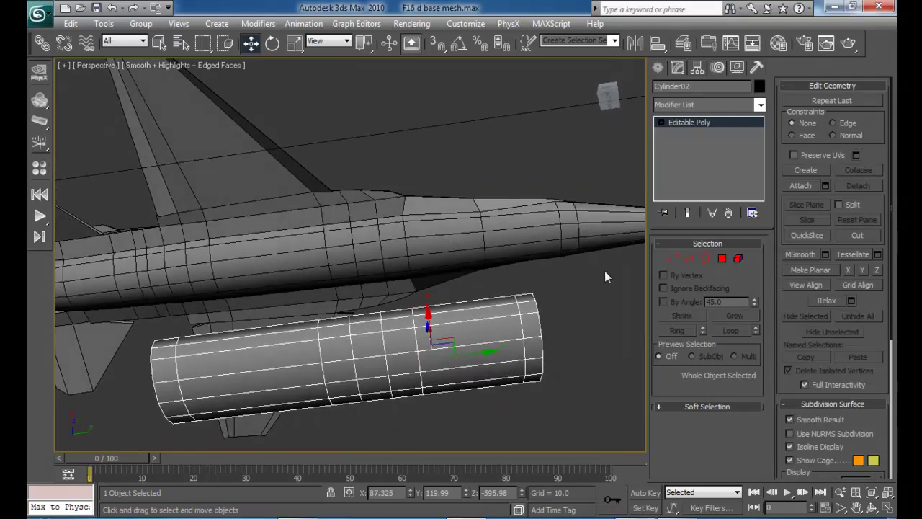
- Delete the strip of polygons along the fuselage's underside where the intake joins it
left_click(721, 258)
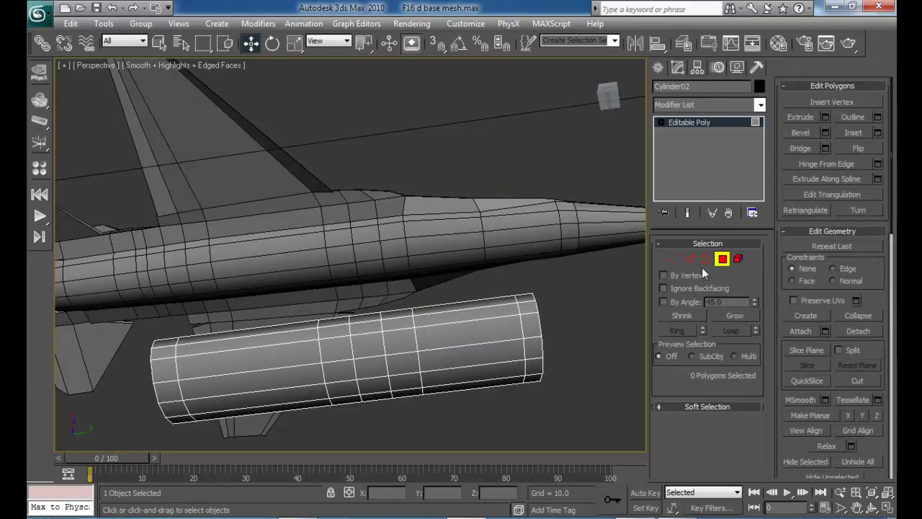
middle_click_drag(469, 263, 482, 304)
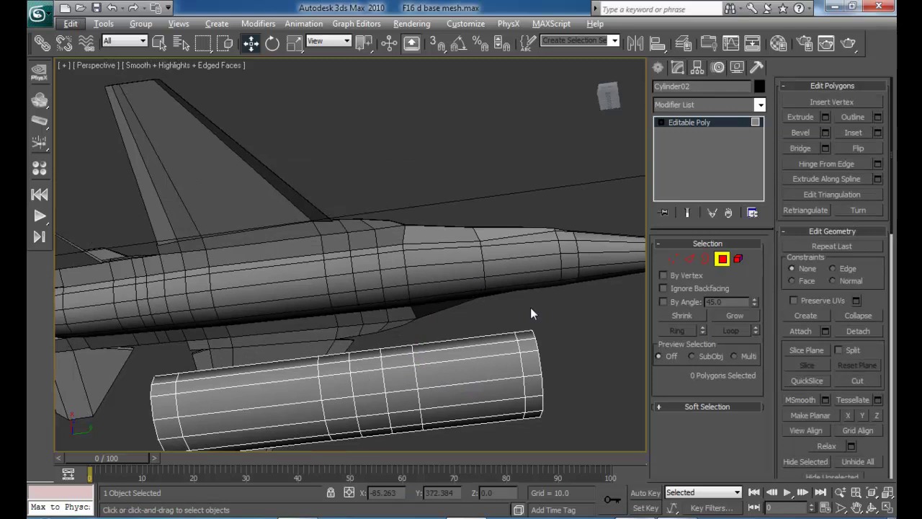
left_click(722, 258)
left_click(504, 280)
left_click(721, 258)
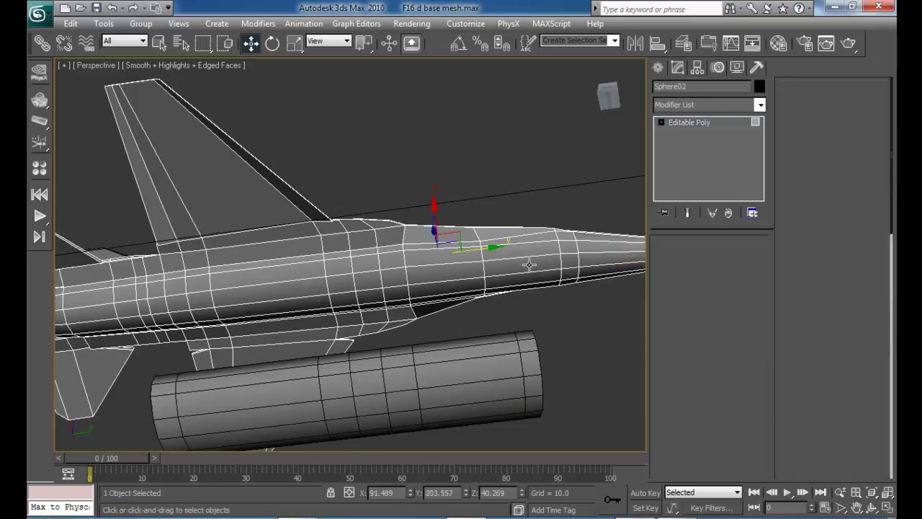
left_click(428, 275)
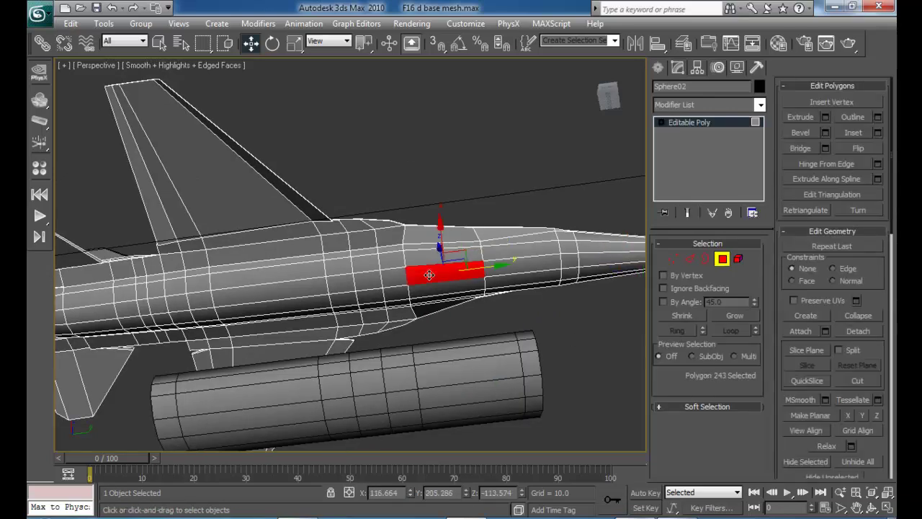
left_click(361, 285, "ctrl")
left_click(368, 296, "ctrl")
middle_click_drag(369, 296, 299, 385, "alt")
left_click(332, 287, "ctrl")
left_click(317, 299, "ctrl")
left_click(277, 277, "ctrl")
left_click(276, 284, "ctrl")
key("Delete")
- Select the border of the new underside opening and extend it downward into short walls toward the intake
middle_click_drag(367, 353, 217, 214)
middle_click_drag(446, 141, 422, 200)
left_click(703, 260)
left_click(422, 201)
middle_click_drag(478, 224, 426, 230, "alt")
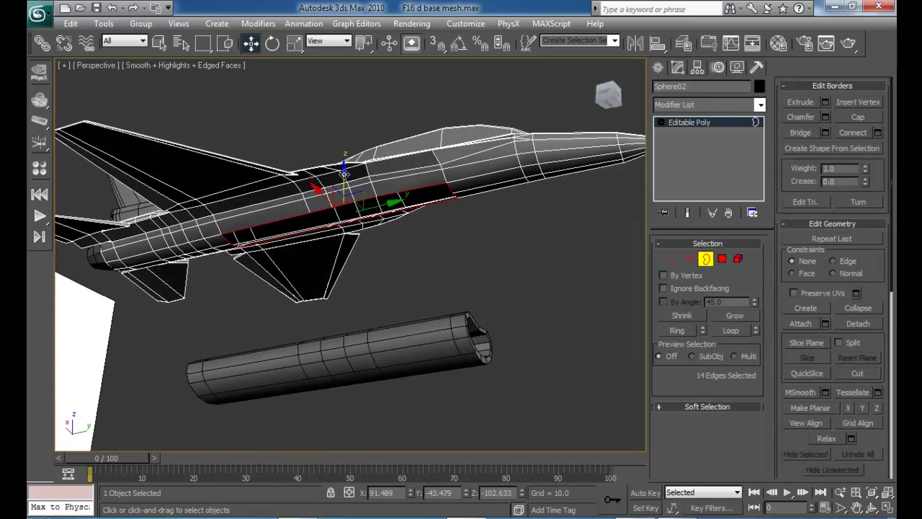
left_click_drag(344, 173, 345, 177, "shift")
middle_click_drag(472, 258, 488, 353, "alt")
scroll(418, 360, "up", 2)
left_click(707, 261)
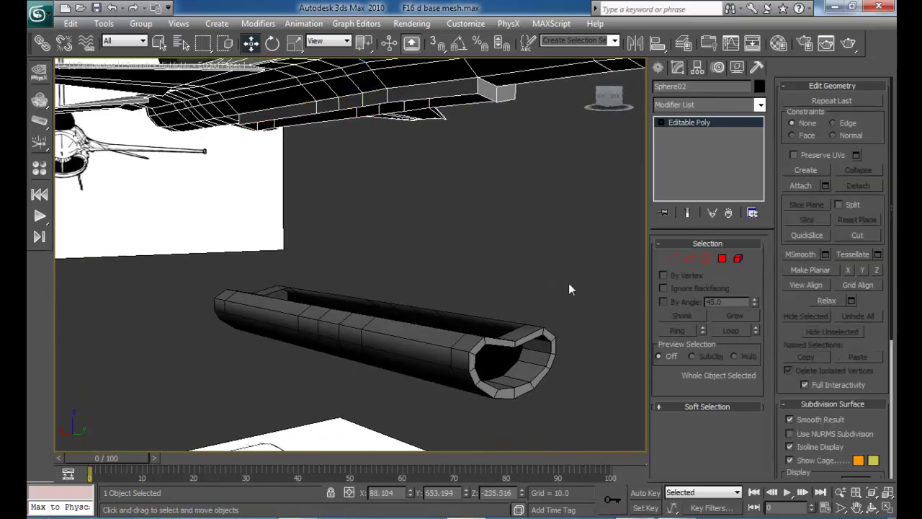
- Select the intake and move it back up beneath the fuselage opening to Z about -191
left_click(568, 284)
left_click(498, 337)
left_click_drag(416, 294, 402, 84)
- Examine the fit between the intake and the fuselage's extended underside opening from the side and rear
middle_click_drag(404, 86, 352, 233, "alt")
middle_click_drag(482, 222, 471, 247, "alt")
scroll(436, 208, "down", 5)
scroll(405, 265, "up", 5)
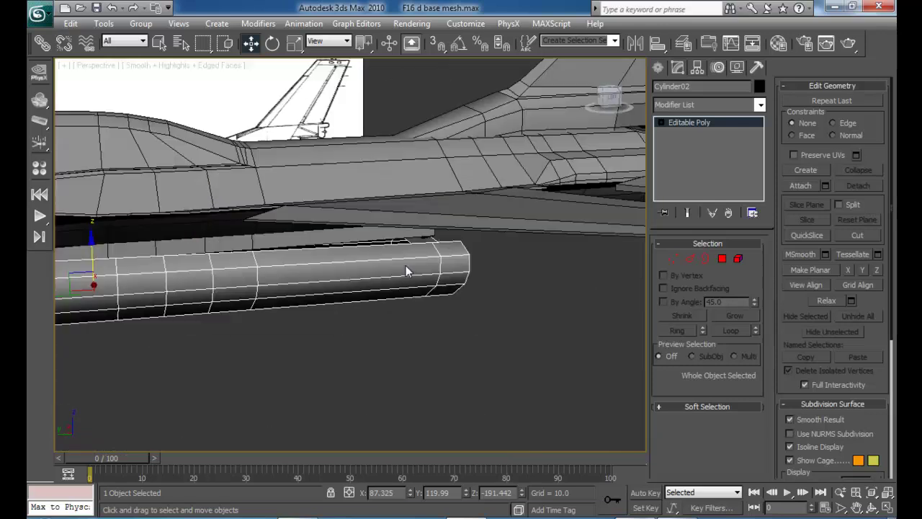
scroll(513, 212, "up", 5)
middle_click_drag(513, 212, 476, 216, "alt")
middle_click_drag(476, 216, 482, 230, "alt")
middle_click_drag(543, 221, 515, 208)
scroll(503, 232, "down", 5)
middle_click_drag(473, 232, 504, 221, "alt")
scroll(507, 241, "down", 5)
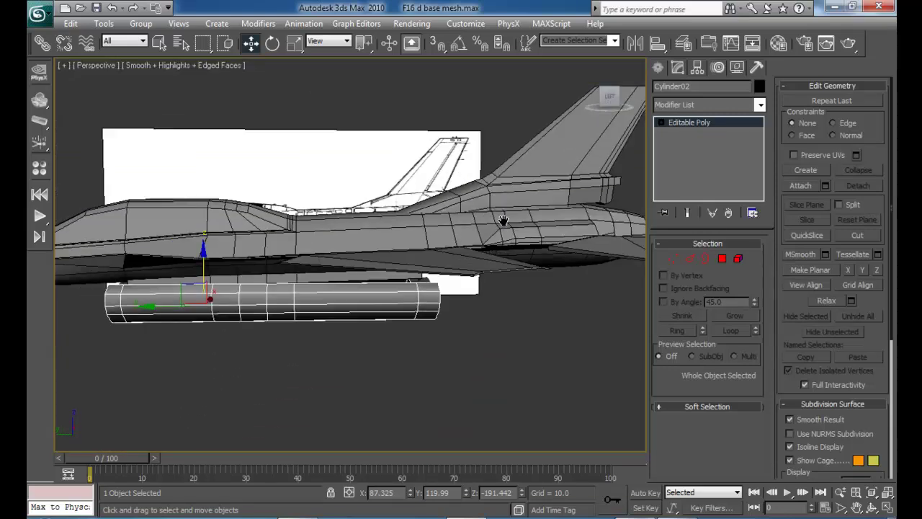
- Select the two rearmost vertex rings of the intake in the Left view and raise them slightly toward the fuselage
key("alt+w")
middle_click_drag(256, 393, 327, 390)
key("alt+w")
middle_click_drag(268, 355, 372, 370)
middle_click_drag(487, 309, 318, 280)
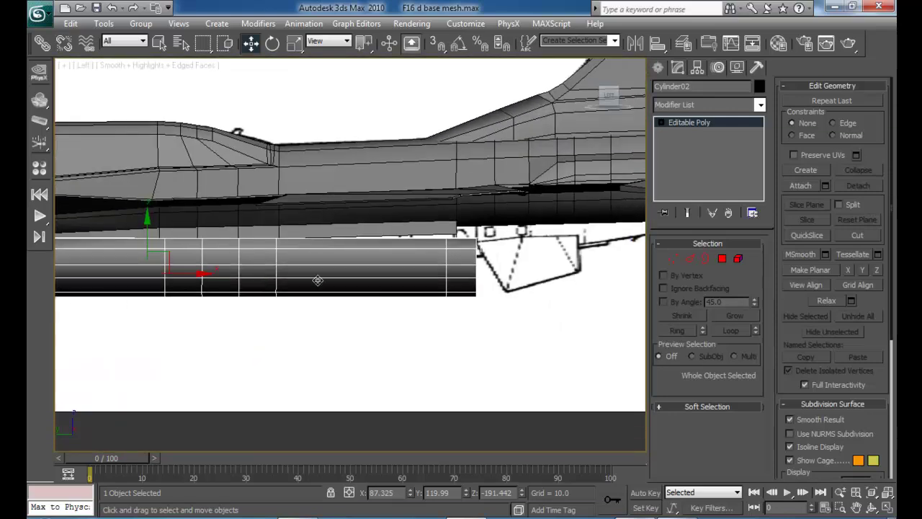
left_click(672, 259)
left_click_drag(519, 335, 397, 172)
left_click_drag(464, 214, 464, 206)
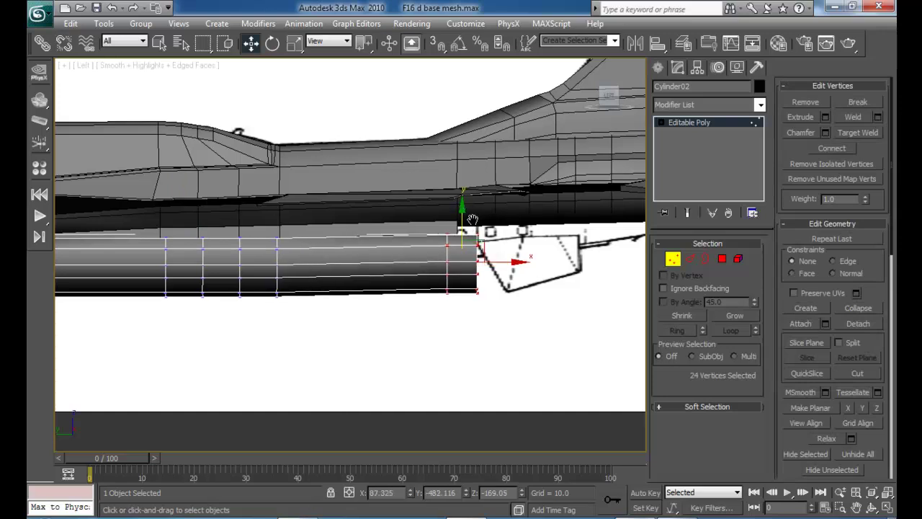
- Leave vertex editing and lower the whole intake to Z about -201 to open a gap beneath the fuselage
scroll(490, 241, "down", 2)
middle_click_drag(525, 229, 440, 255)
key("alt+w")
middle_click_drag(491, 308, 478, 314, "alt")
key("alt+w")
middle_click_drag(374, 287, 443, 209)
scroll(469, 270, "up", 5)
middle_click_drag(438, 311, 432, 263)
left_click(674, 260)
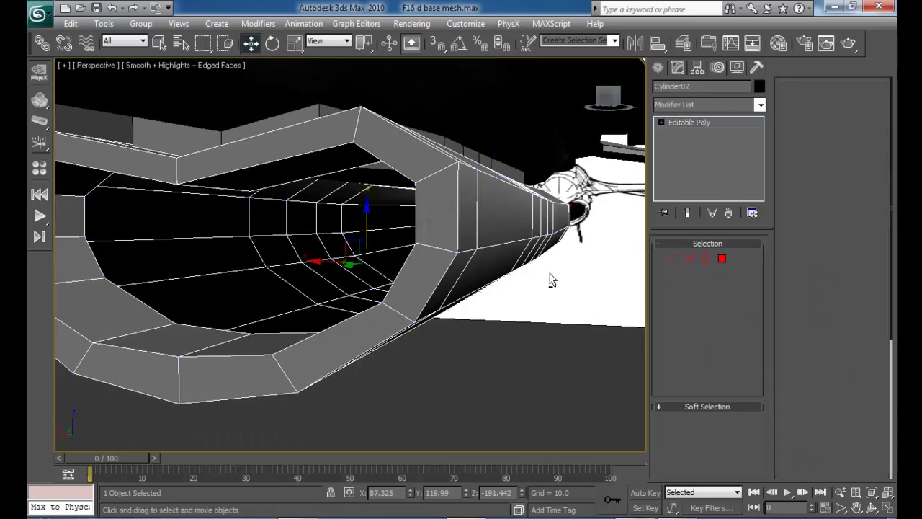
middle_click_drag(550, 279, 478, 276, "alt")
left_click_drag(347, 223, 351, 242)
middle_click_drag(368, 236, 407, 248, "alt")
scroll(443, 239, "down", 6)
scroll(407, 247, "up", 1)
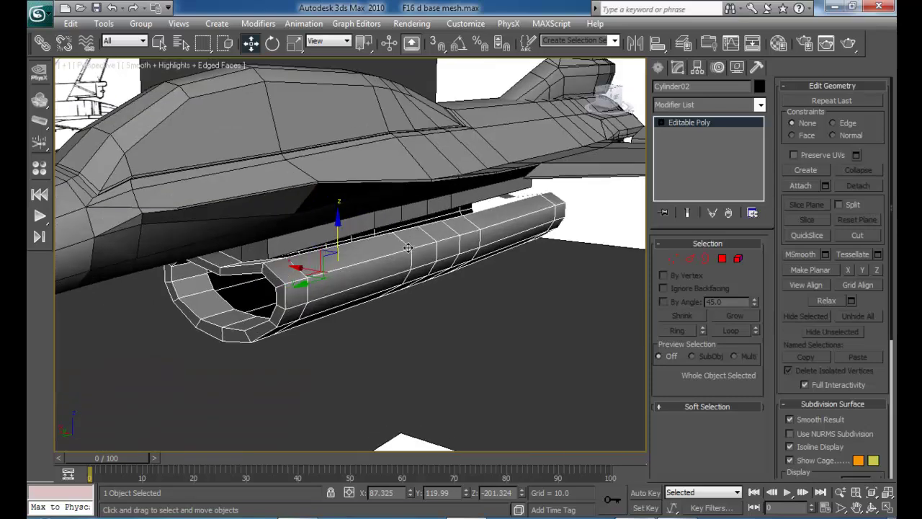
- Select the border of the fuselage's underside opening and raise it slightly to shorten the extended walls
middle_click_drag(332, 246, 324, 257, "alt")
scroll(324, 257, "up", 3)
left_click(319, 264)
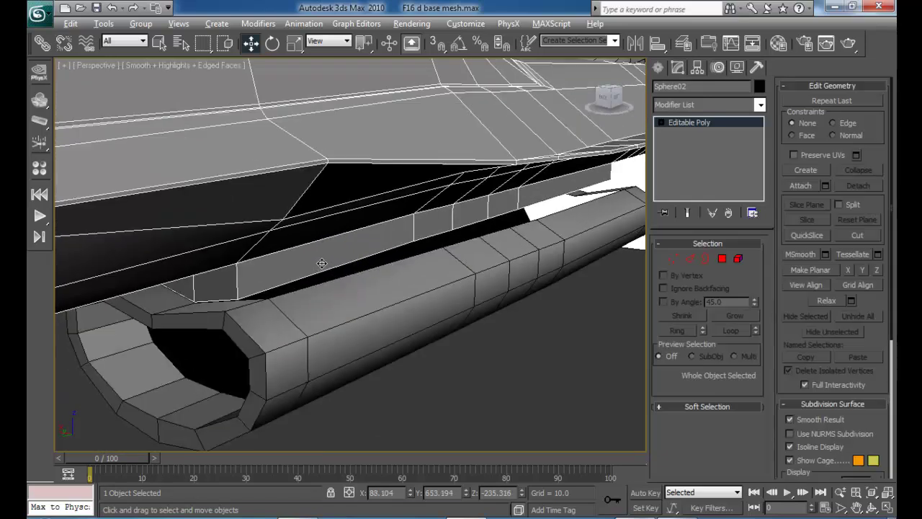
middle_click_drag(432, 280, 476, 279, "alt")
left_click(705, 259)
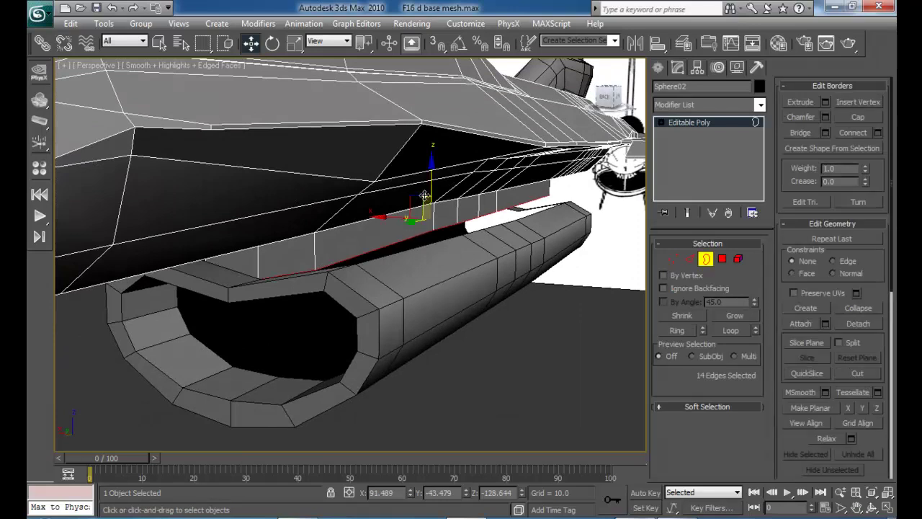
left_click_drag(431, 181, 433, 175)
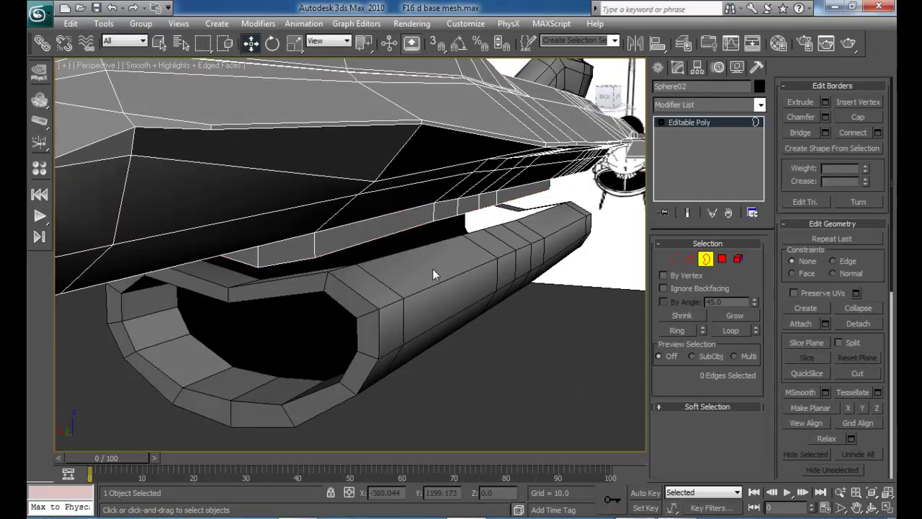
- Select the intake again and raise it closer to the fuselage opening, to Z about -194
left_click(702, 260)
left_click(450, 242)
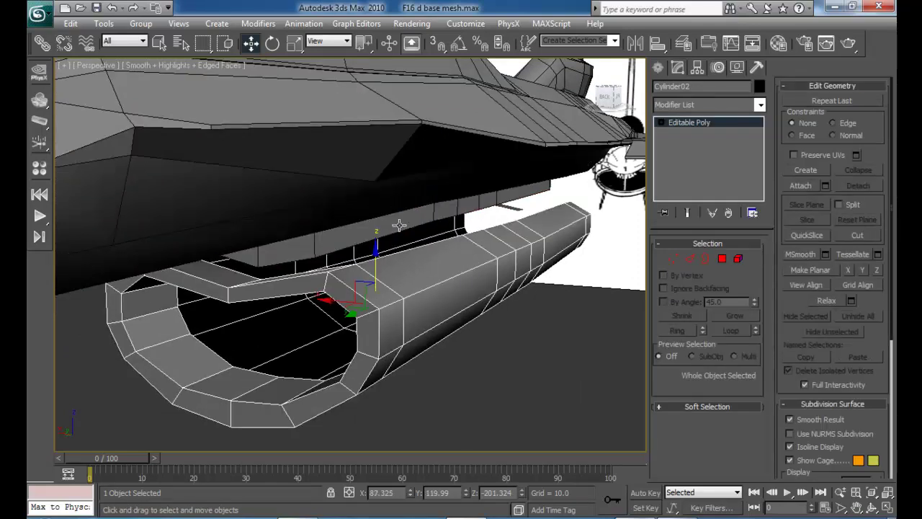
left_click_drag(379, 253, 378, 242)
middle_click_drag(419, 271, 452, 293, "alt")
middle_click_drag(323, 263, 350, 243, "alt")
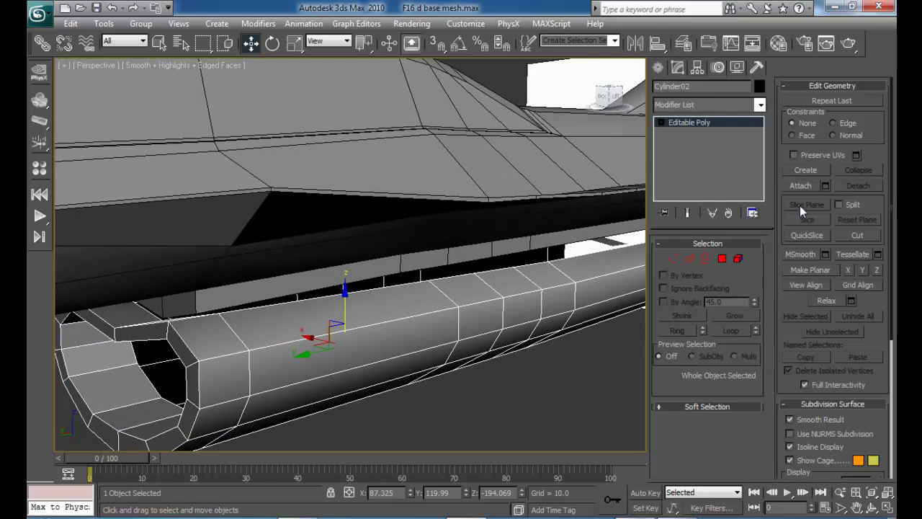
- Attach the fuselage to the intake as one editable poly and switch to vertex editing
left_click(800, 186)
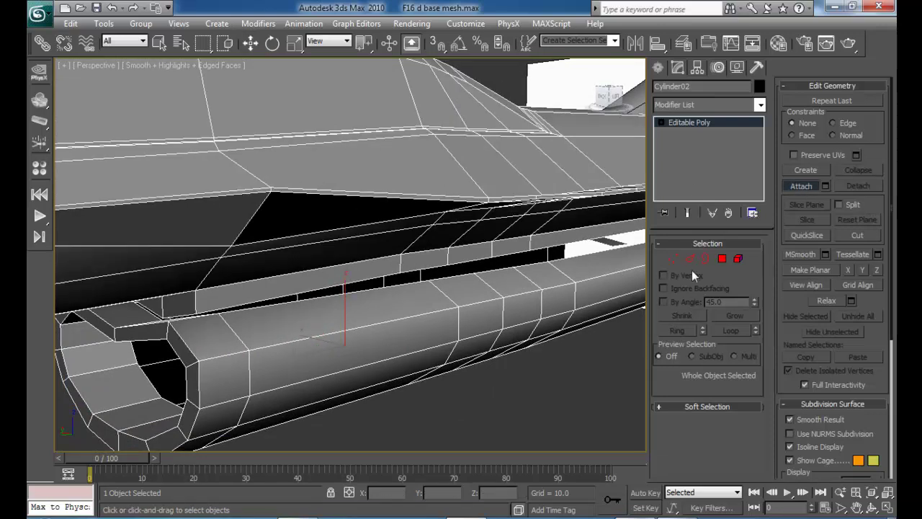
left_click(673, 259)
middle_click_drag(360, 260, 389, 211, "alt")
scroll(406, 267, "up", 3)
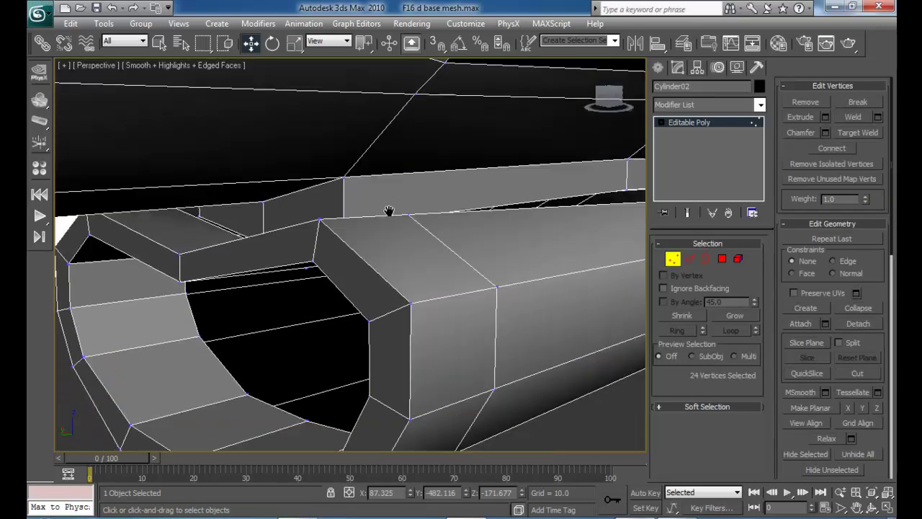
- Target-weld the two front corner vertices of the fuselage walls to the matching front corners of the intake opening
middle_click_drag(403, 250, 386, 282, "alt")
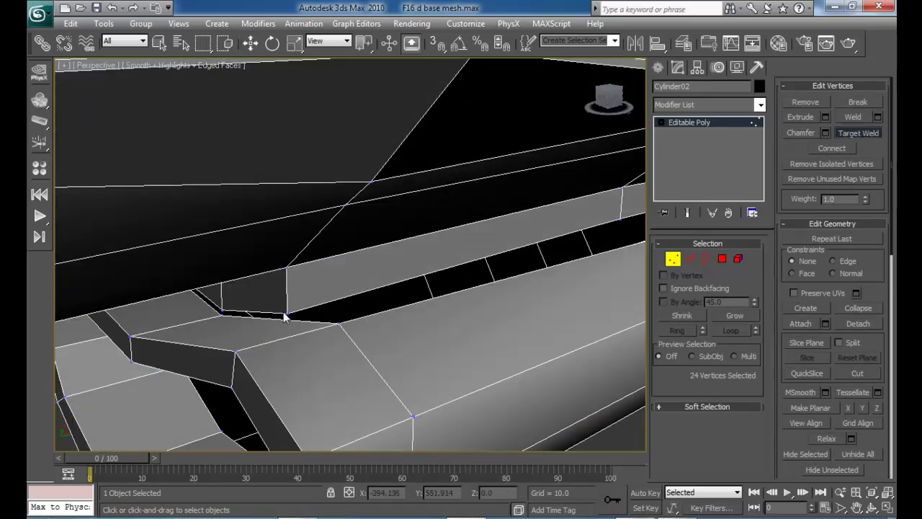
left_click(338, 321)
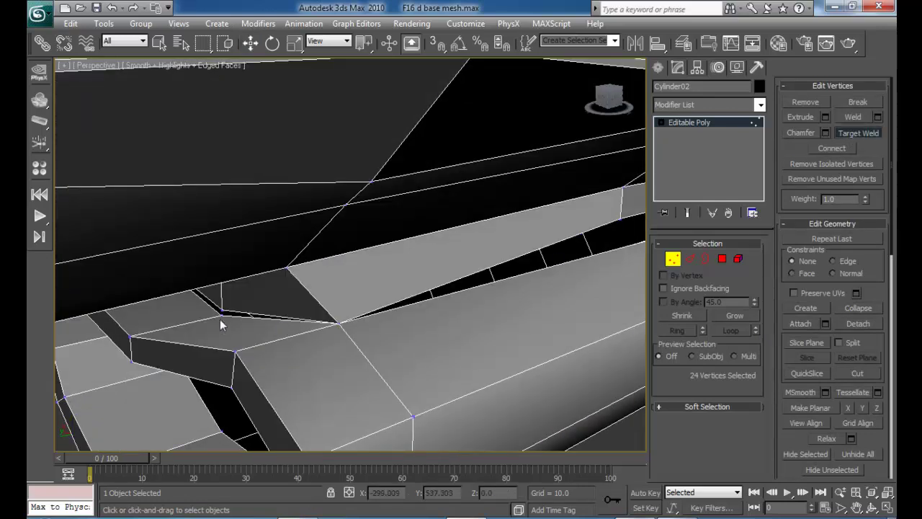
scroll(218, 348, "down", 3)
middle_click_drag(218, 347, 267, 319, "alt")
scroll(438, 276, "down", 3)
middle_click_drag(439, 276, 274, 258, "alt")
scroll(377, 260, "up", 2)
middle_click_drag(376, 261, 402, 314, "alt")
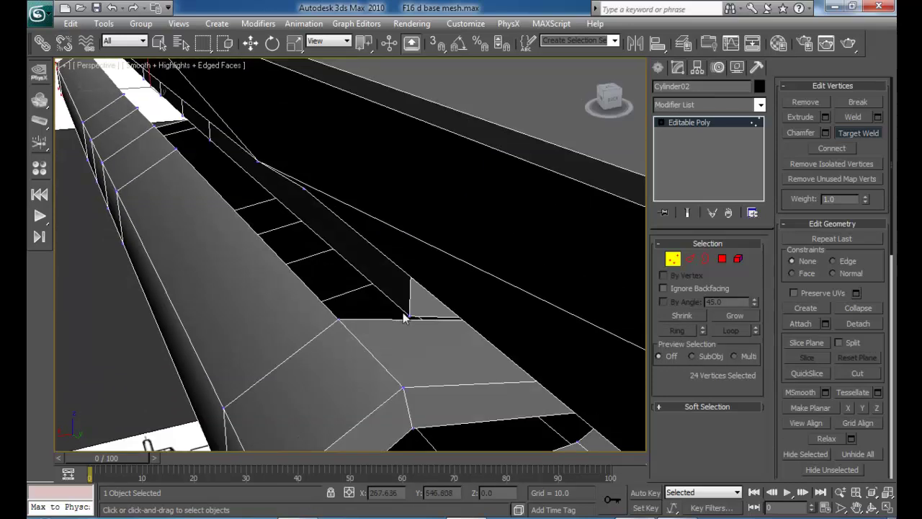
left_click(339, 319)
- Target-weld the four intermediate wall vertices along one side of the opening to the matching intake vertices
middle_click_drag(241, 291, 354, 249, "alt")
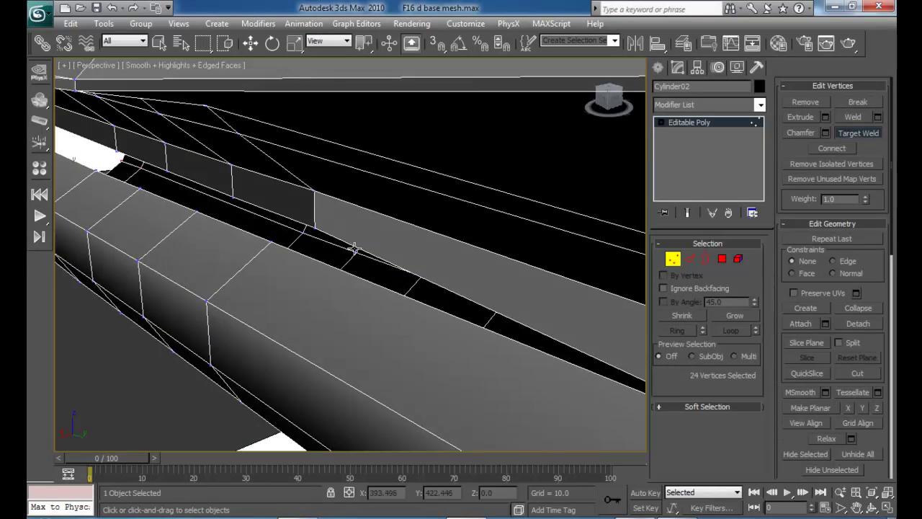
middle_click_drag(368, 175, 358, 237, "alt")
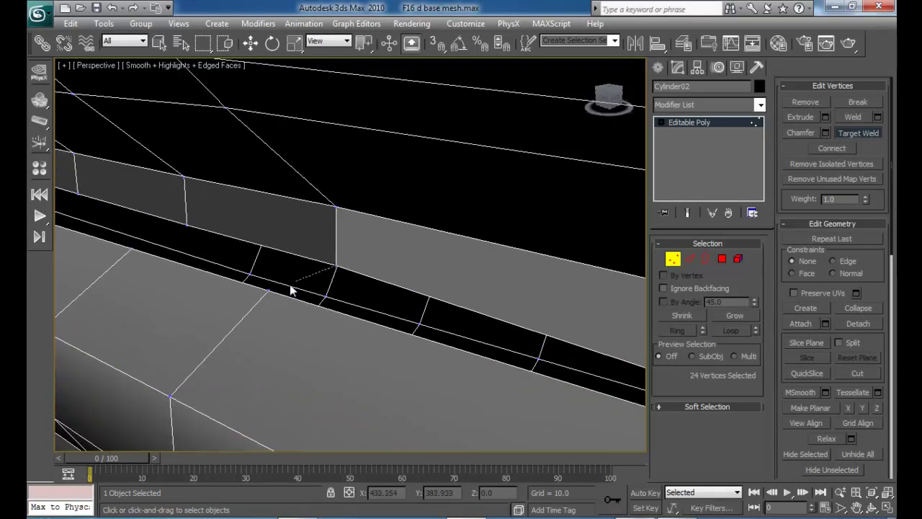
left_click(267, 292)
middle_click_drag(258, 235, 340, 288)
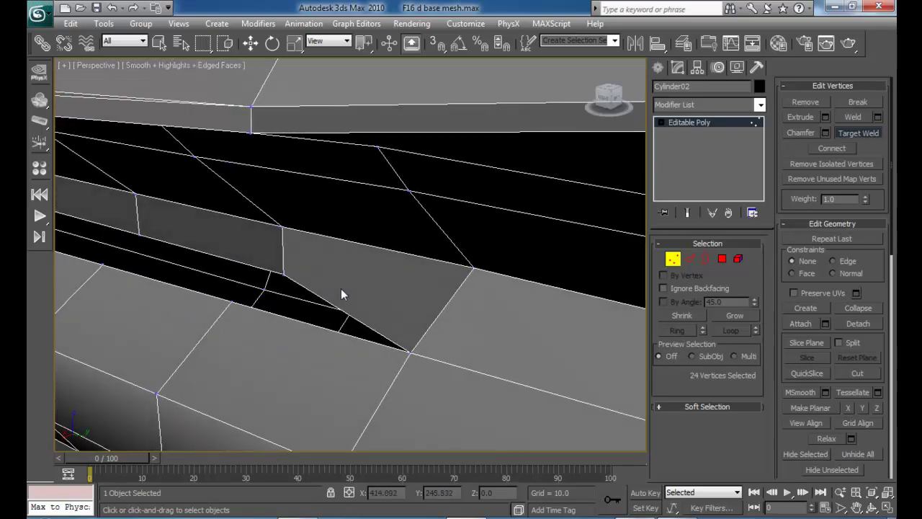
left_click(231, 299)
middle_click_drag(194, 264, 241, 265)
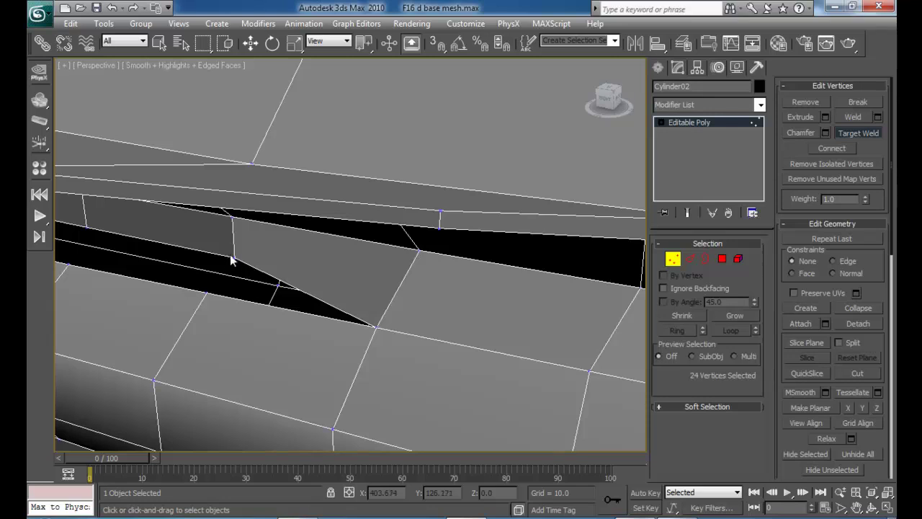
left_click(210, 291)
middle_click_drag(209, 291, 313, 299)
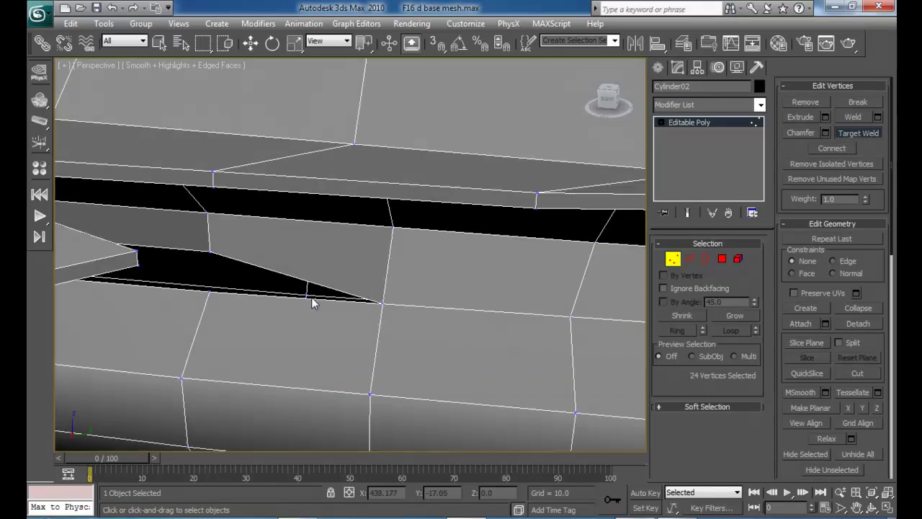
left_click(207, 289)
- Target-weld the three vertices across the rear edge of the fuselage walls to the intake's rear edge
middle_click_drag(204, 247, 288, 242)
middle_click_drag(288, 241, 468, 270)
middle_click_drag(469, 270, 414, 298, "alt")
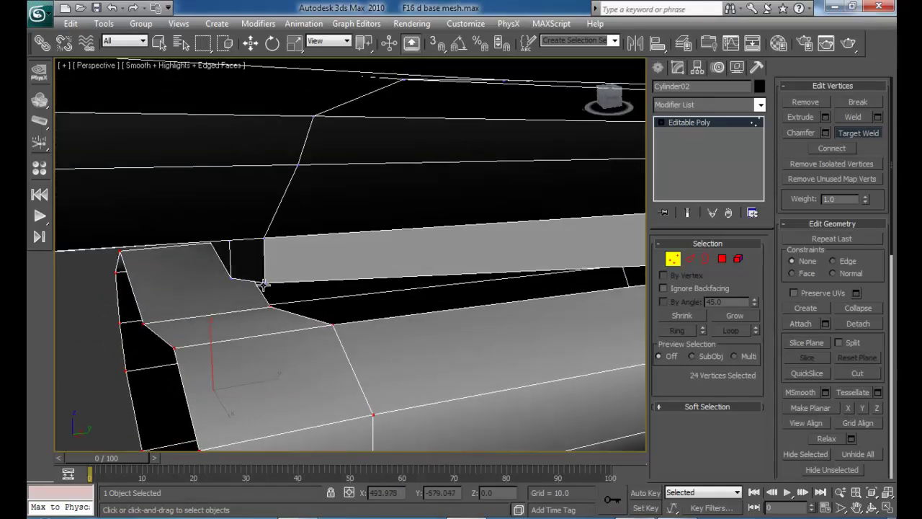
left_click(335, 325)
mouse_move(336, 322)
middle_mouse_down("alt")
mouse_move(308, 319)
mouse_move(326, 317)
middle_mouse_up("alt")
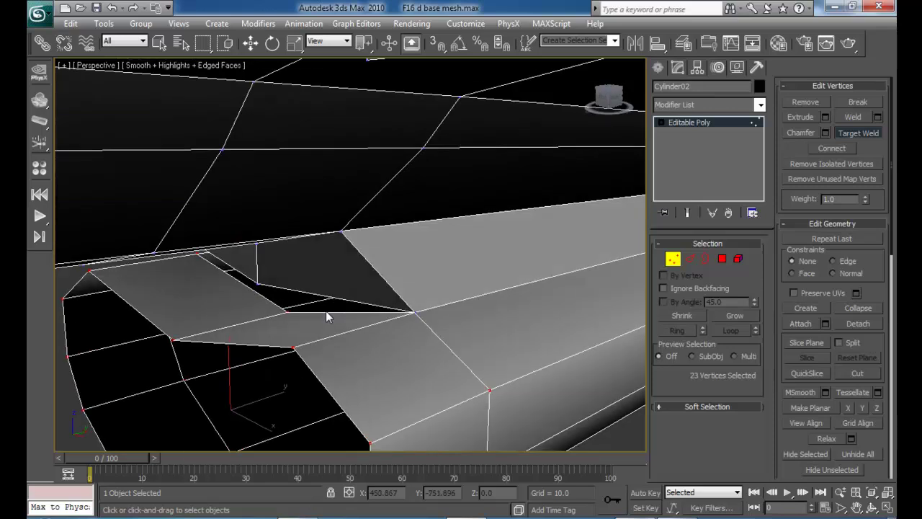
left_click(286, 311)
middle_click_drag(258, 324, 318, 312, "alt")
left_click(322, 271)
left_click(234, 303)
- Target-weld the two rearmost intermediate wall vertices on the opposite side of the opening to the intake
middle_click_drag(233, 304, 377, 302)
scroll(343, 288, "up", 2)
middle_click_drag(272, 283, 459, 282)
scroll(346, 291, "down", 2)
scroll(359, 280, "up", 1)
middle_click_drag(359, 276, 352, 246, "alt")
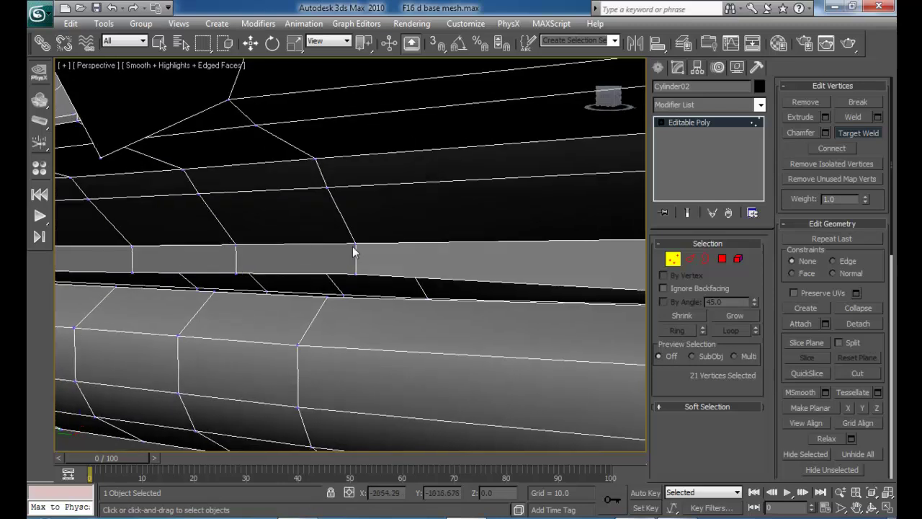
middle_click_drag(327, 298, 357, 278, "alt")
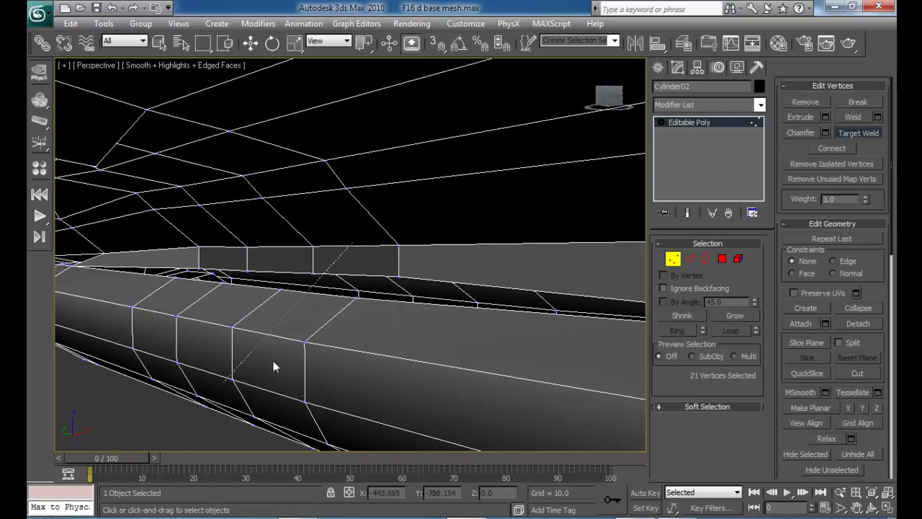
right_click(134, 398)
middle_click_drag(361, 309, 335, 322, "alt")
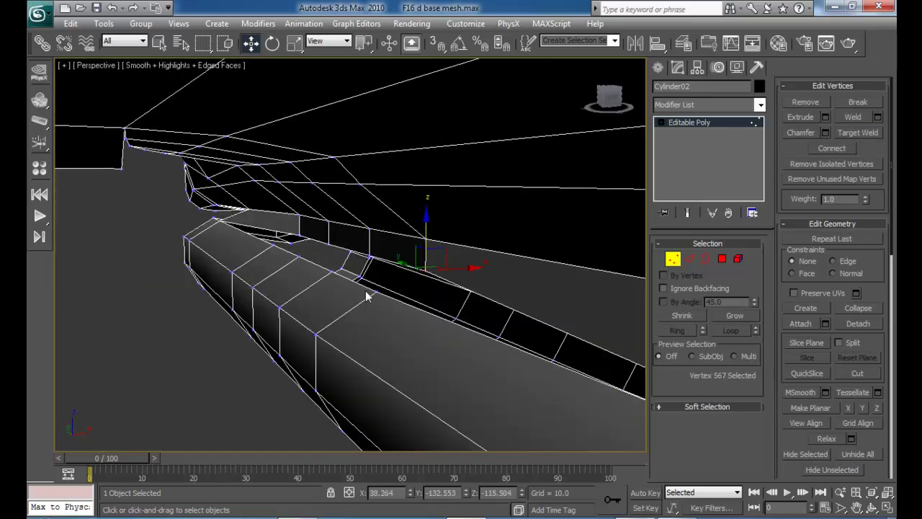
left_click(873, 133)
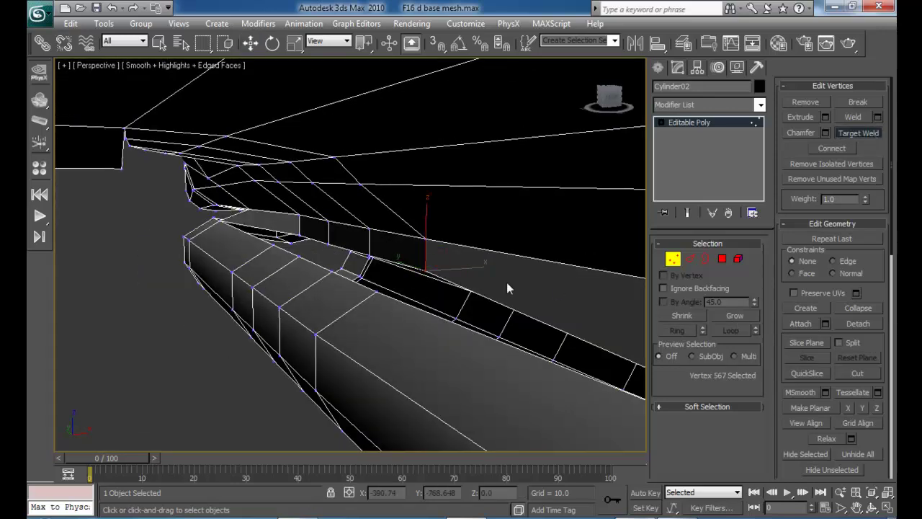
left_click(375, 292)
mouse_move(380, 272)
middle_mouse_down("alt")
mouse_move(396, 281)
mouse_move(377, 274)
middle_mouse_up("alt")
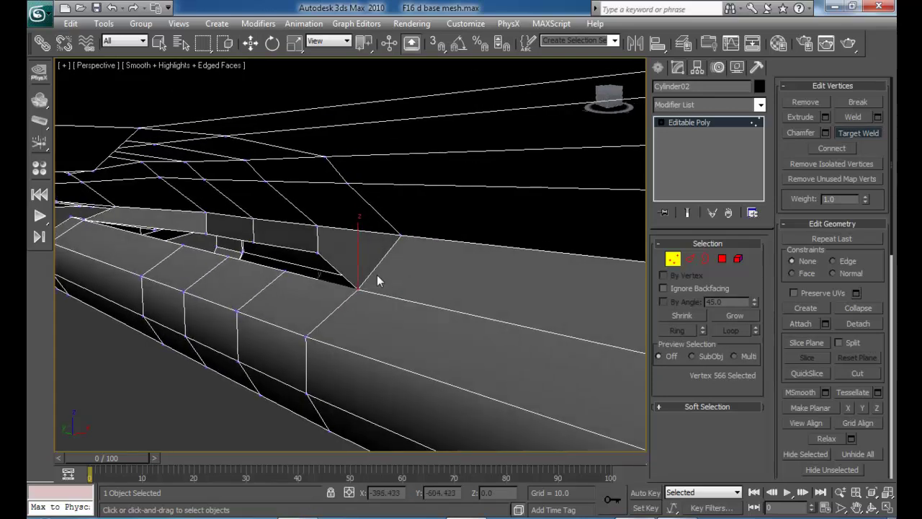
left_click(286, 270)
- Target-weld the remaining two intermediate wall vertices on that side to the intake to close the gap
middle_click_drag(253, 247, 696, 284, "alt")
middle_click_drag(386, 249, 478, 231, "alt")
middle_click_drag(479, 231, 549, 254)
scroll(409, 270, "up", 4)
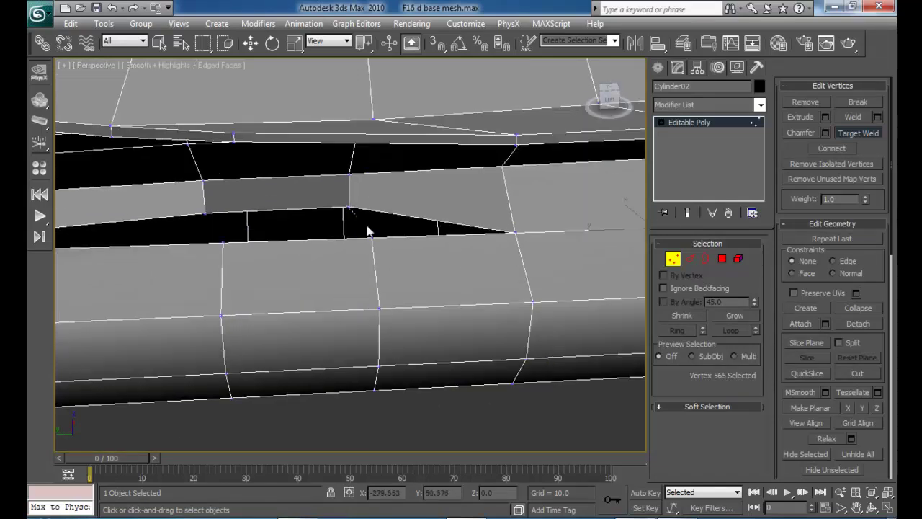
left_click(373, 237)
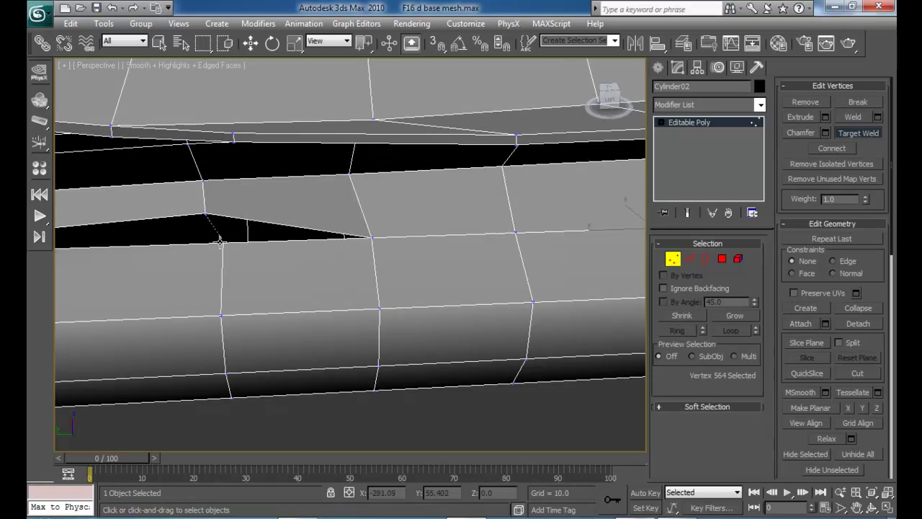
left_click(223, 243)
- Leave vertex editing, deselect the model and examine the joined intake from the front, side and rear
middle_click_drag(225, 240, 461, 254)
middle_click_drag(249, 281, 357, 288)
middle_click_drag(188, 276, 259, 296, "alt")
scroll(259, 296, "down", 5)
middle_click_drag(480, 317, 430, 286, "alt")
left_click(674, 258)
left_click(530, 307)
middle_click_drag(530, 307, 554, 245)
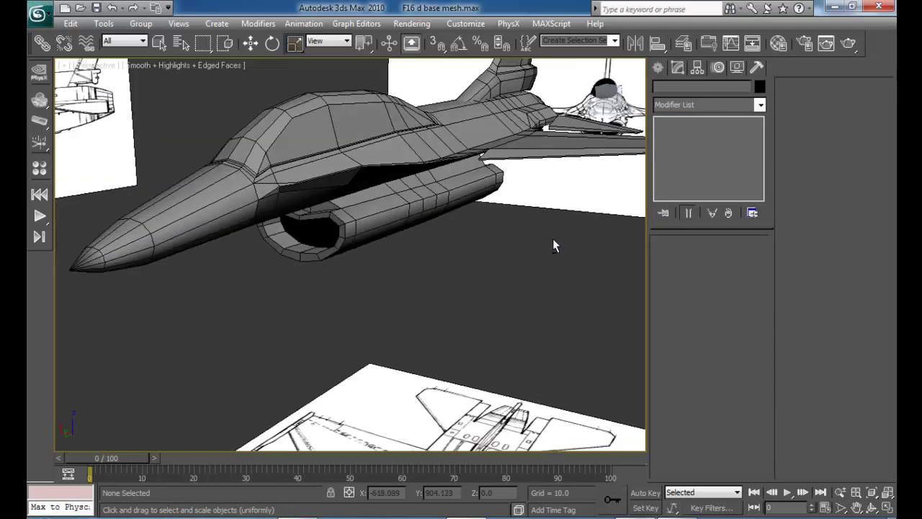
middle_click_drag(453, 224, 409, 234, "alt")
scroll(409, 234, "up", 3)
middle_click_drag(346, 209, 360, 235, "alt")
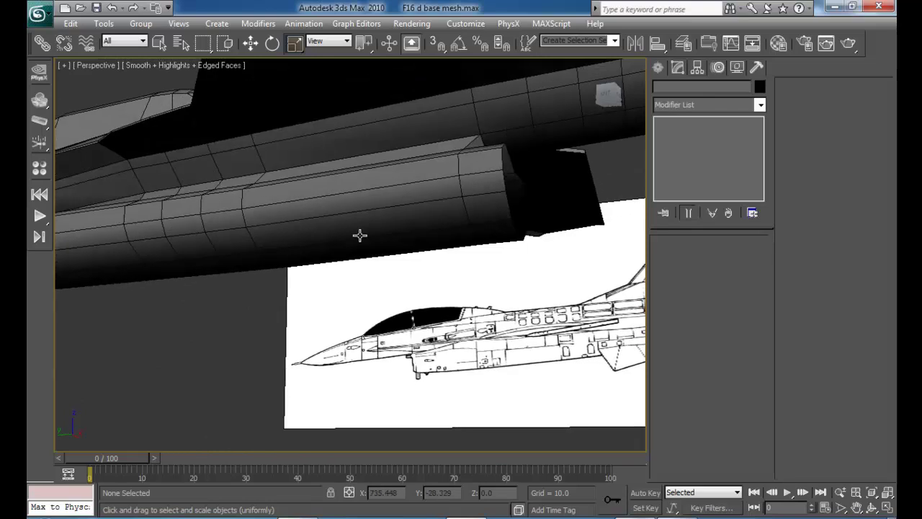
scroll(409, 245, "up", 3)
middle_click_drag(415, 235, 442, 263)
- Target-weld the side vertices of the intake's last two rings at the rear, merging each group into its middle vertex
left_click(459, 193)
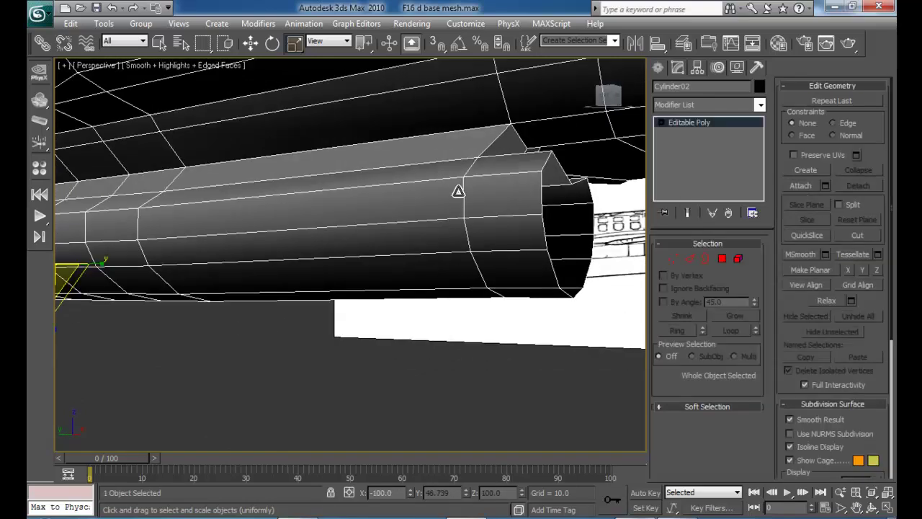
left_click(672, 259)
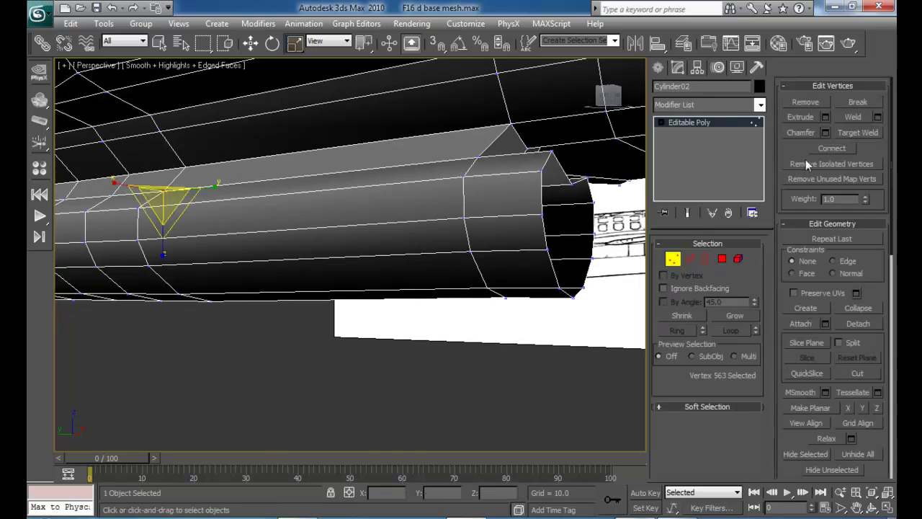
left_click(848, 133)
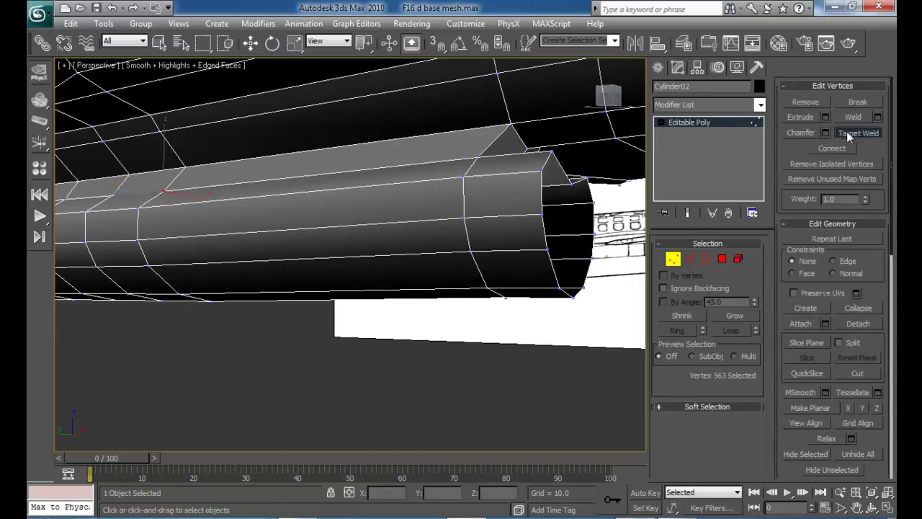
left_click(464, 216)
left_click(463, 218)
middle_click_drag(486, 249, 539, 224)
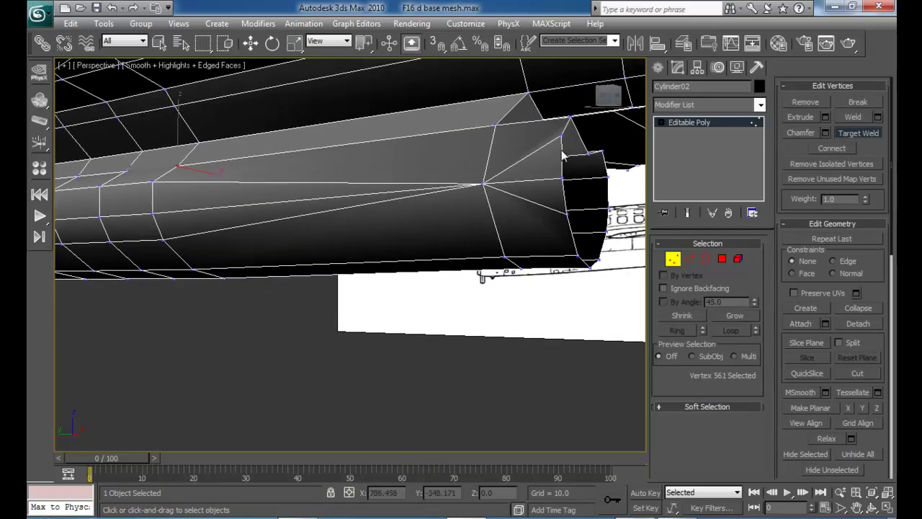
left_click(561, 178)
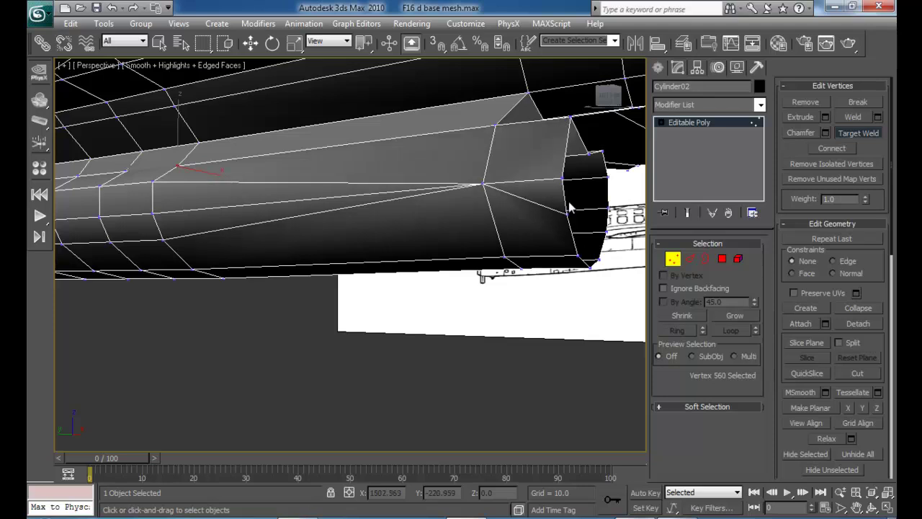
left_click(563, 180)
middle_click_drag(566, 192, 461, 239, "alt")
middle_click_drag(513, 256, 446, 418, "alt")
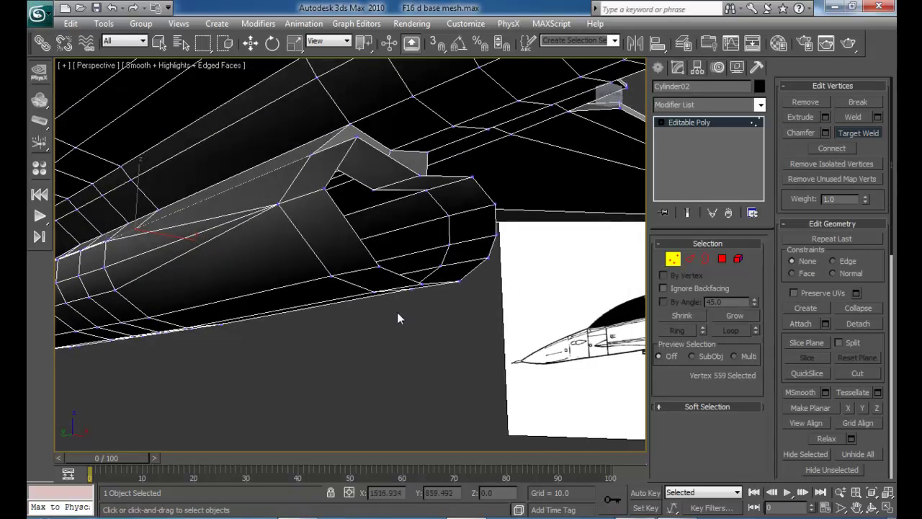
middle_click_drag(402, 312, 413, 337, "alt")
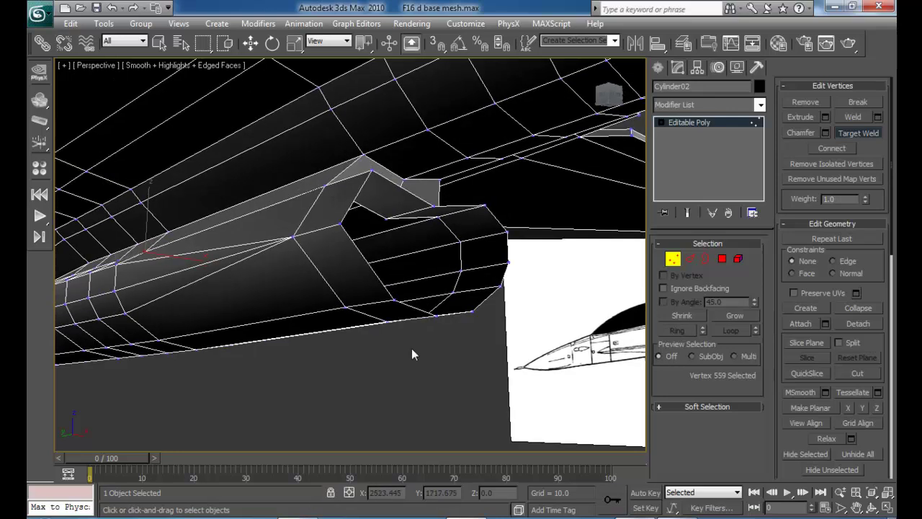
key("alt+q")
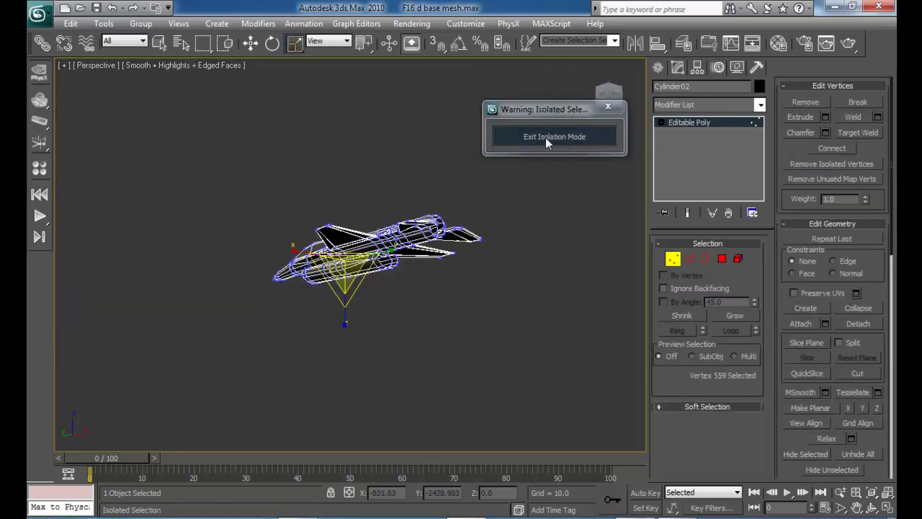
left_click(546, 137)
key("alt+w")
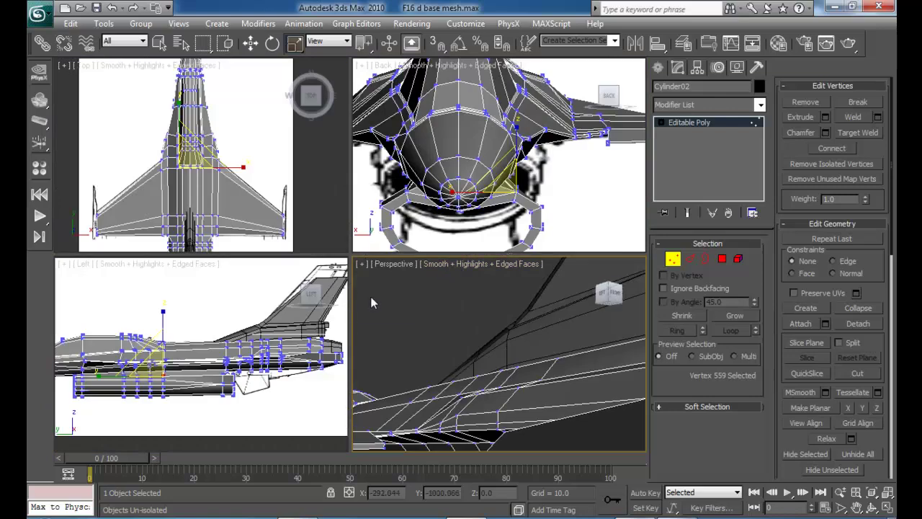
middle_click_drag(228, 304, 252, 283)
middle_click_drag(223, 327, 230, 332)
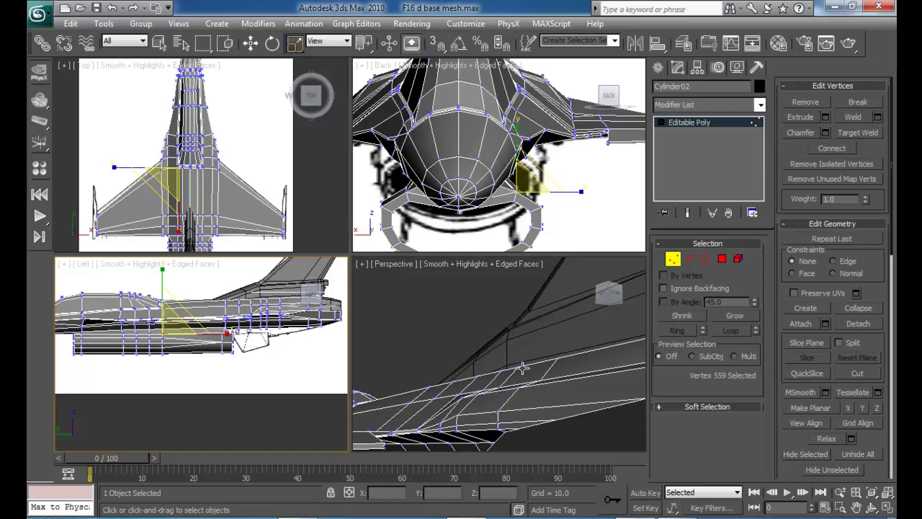
scroll(522, 368, "up", 3)
key("alt+w")
- Repeat the target welds on the opposite side of the intake's rear end, merging each ring's side vertices into the middle one
scroll(468, 305, "up", 3)
scroll(494, 389, "down", 5)
middle_click_drag(464, 365, 361, 257, "alt")
scroll(433, 234, "up", 5)
scroll(360, 257, "down", 2)
middle_click_drag(438, 208, 334, 236)
scroll(335, 236, "down", 2)
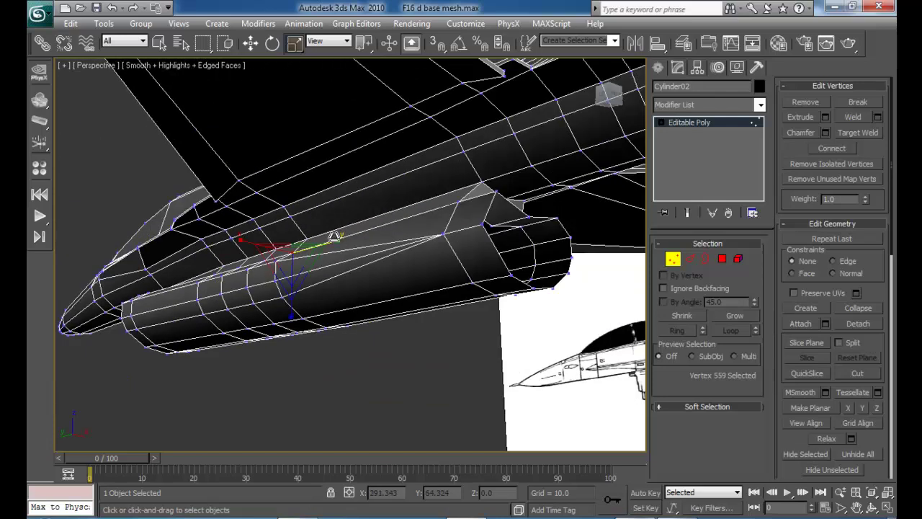
scroll(334, 236, "down", 2)
middle_click_drag(412, 243, 316, 224, "alt")
scroll(350, 202, "up", 4)
middle_click_drag(316, 224, 346, 239, "alt")
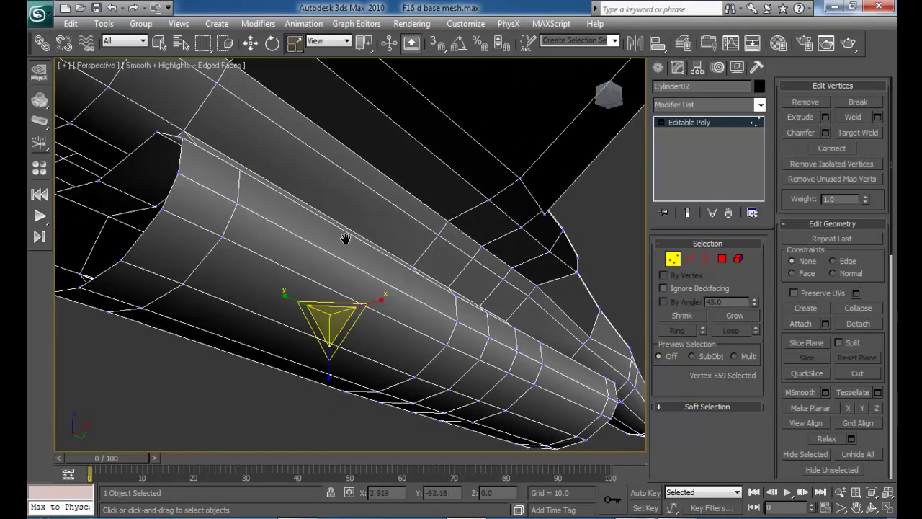
left_click(861, 134)
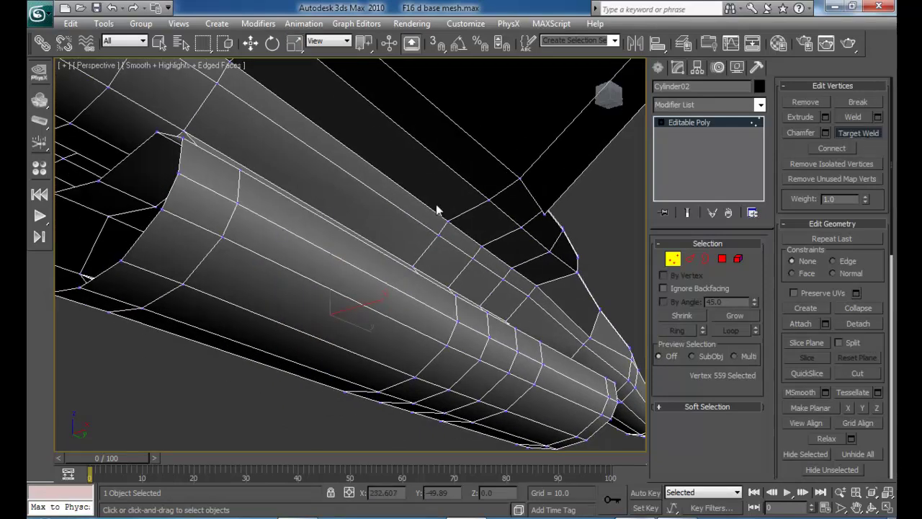
left_click(224, 236)
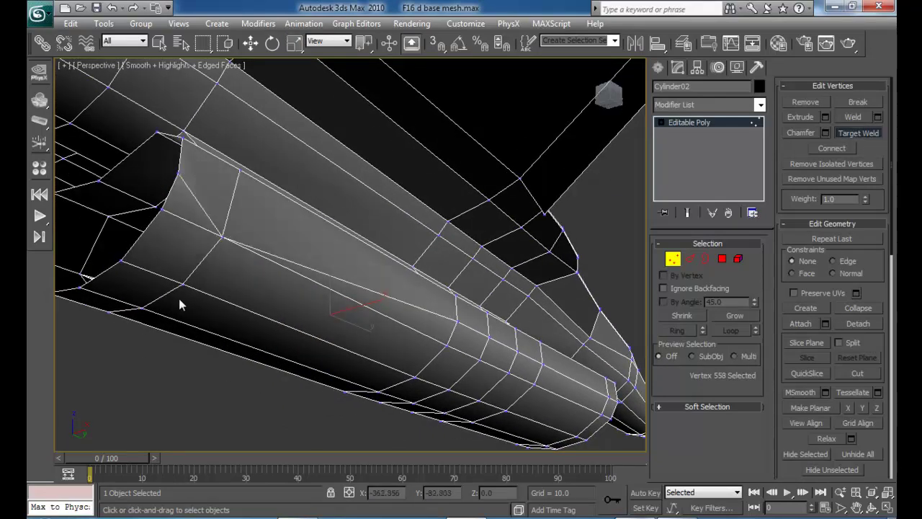
left_click(223, 236)
left_click(160, 209)
left_click(162, 208)
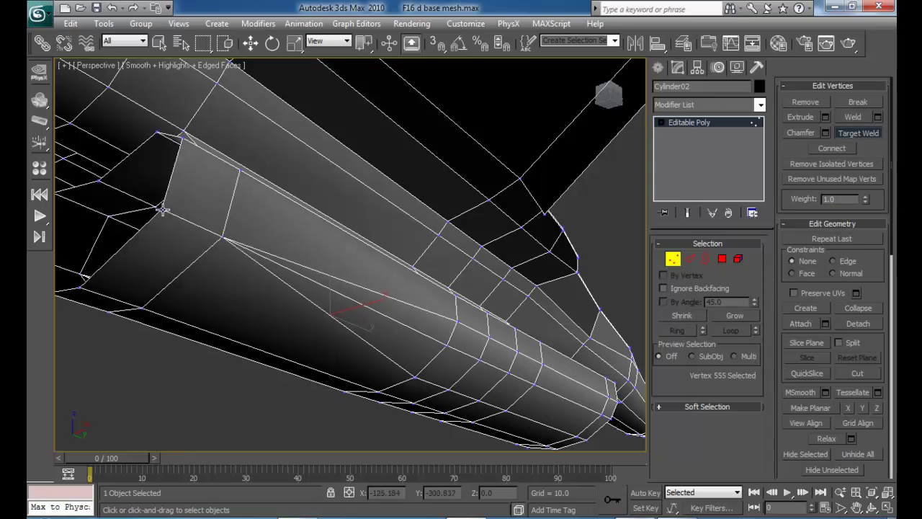
- Remove the middle of the converging edges along the intake on both sides, then leave edge editing
middle_click_drag(387, 321, 324, 269)
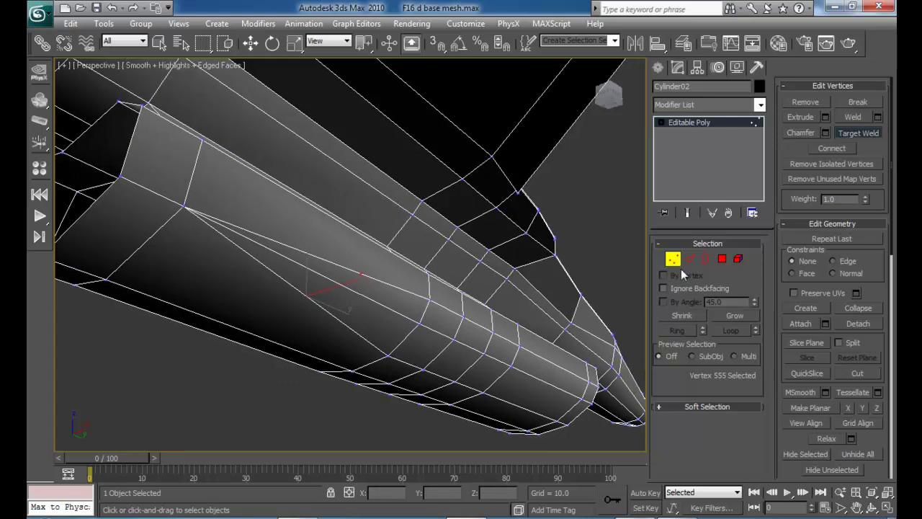
left_click(690, 260)
left_click(386, 307)
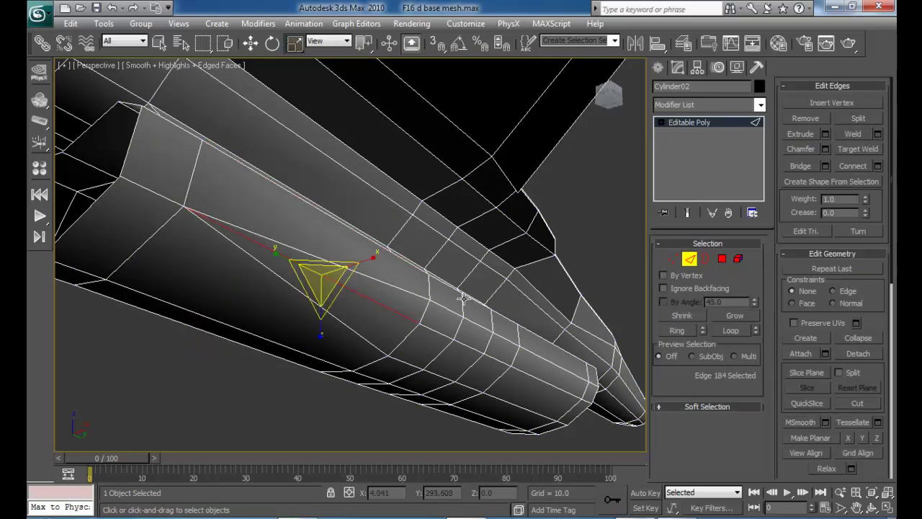
key("BackSpace")
middle_click_drag(271, 328, 517, 333, "alt")
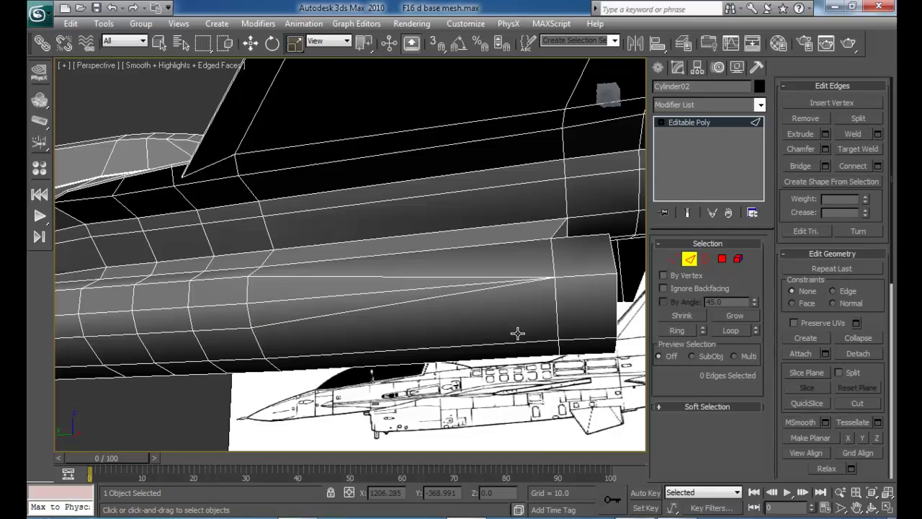
left_click(296, 297)
key("BackSpace")
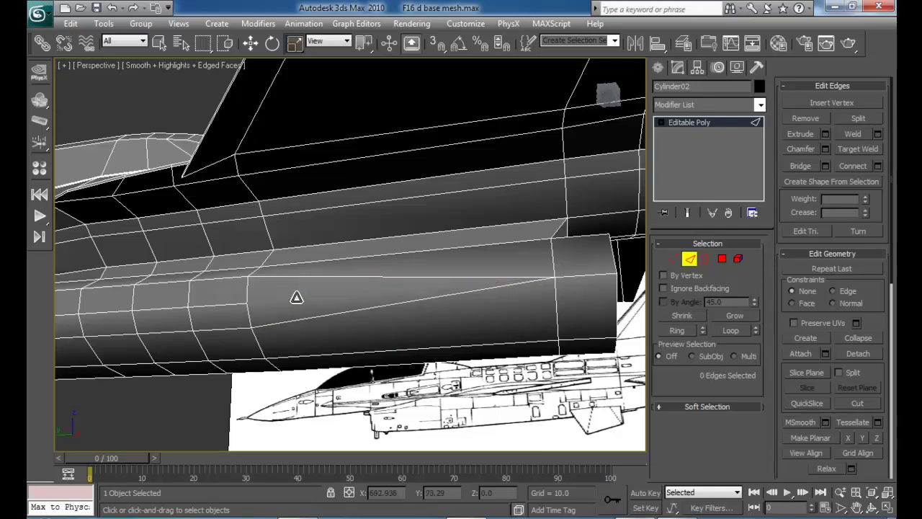
left_click(690, 264)
- Return to vertex editing in the maximized Left view and make the model see-through over the side blueprint
scroll(459, 230, "down", 4)
middle_click_drag(494, 262, 444, 289, "alt")
left_click(672, 260)
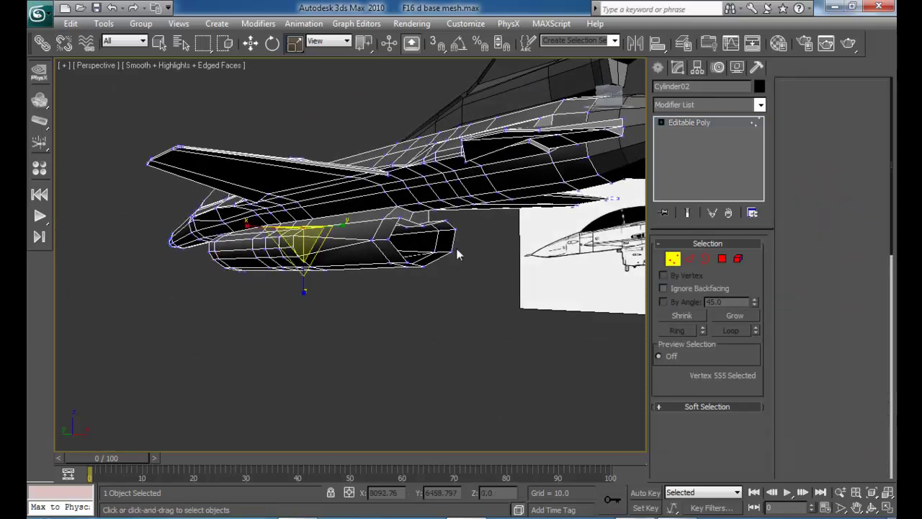
middle_click_drag(456, 248, 442, 260, "alt")
key("alt+w")
right_click(256, 350)
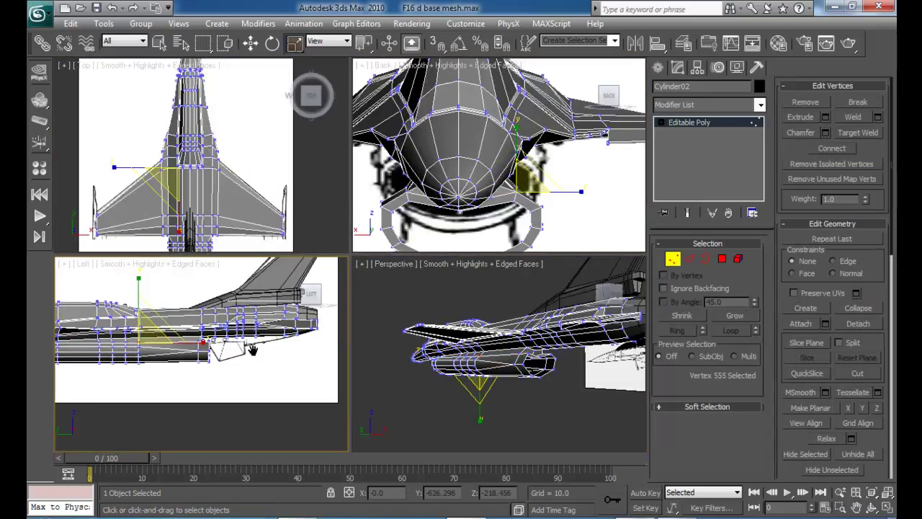
key("alt+w")
middle_click_drag(264, 340, 248, 411)
scroll(249, 416, "up", 3)
middle_click_drag(285, 360, 319, 269)
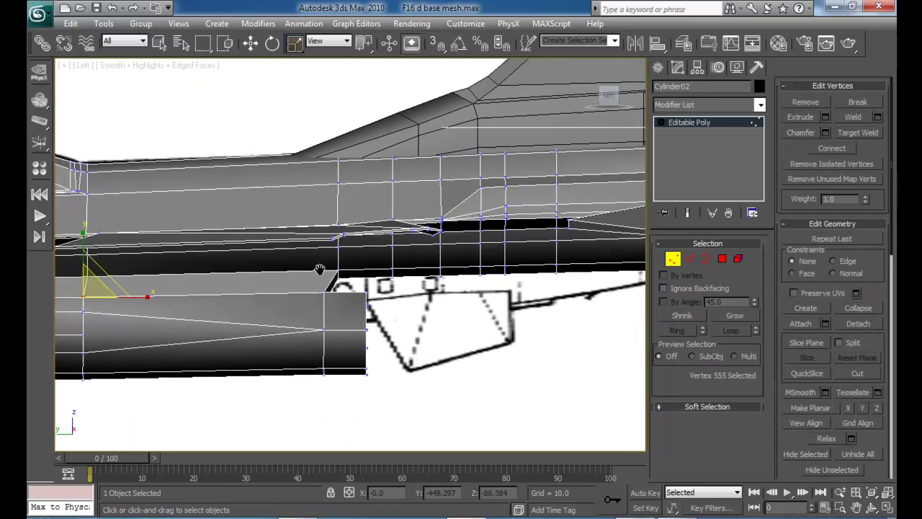
left_click(337, 311)
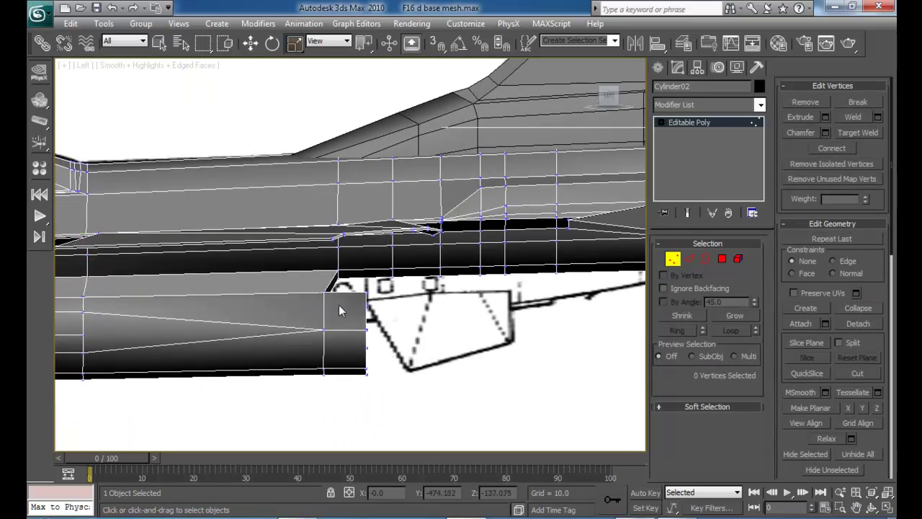
key("alt+x")
middle_click_drag(351, 304, 461, 314)
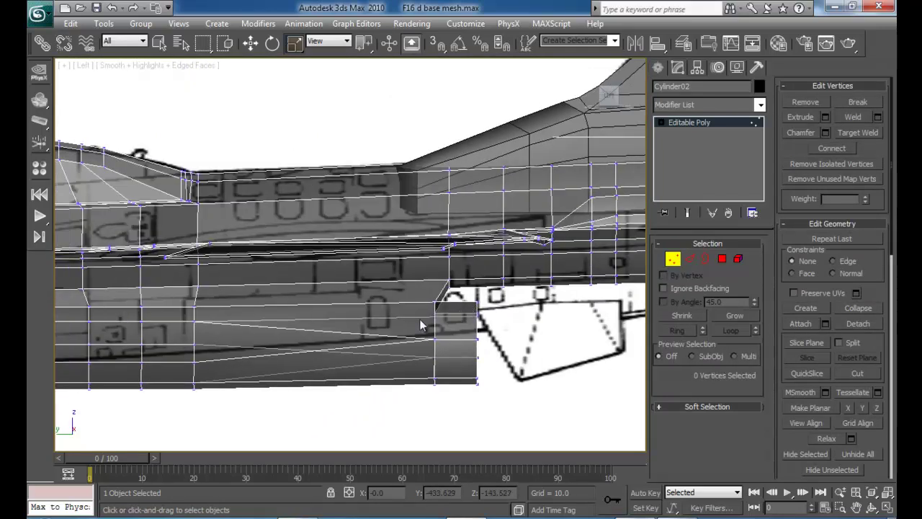
scroll(421, 321, "up", 2)
left_click_drag(436, 300, 435, 300)
key("w")
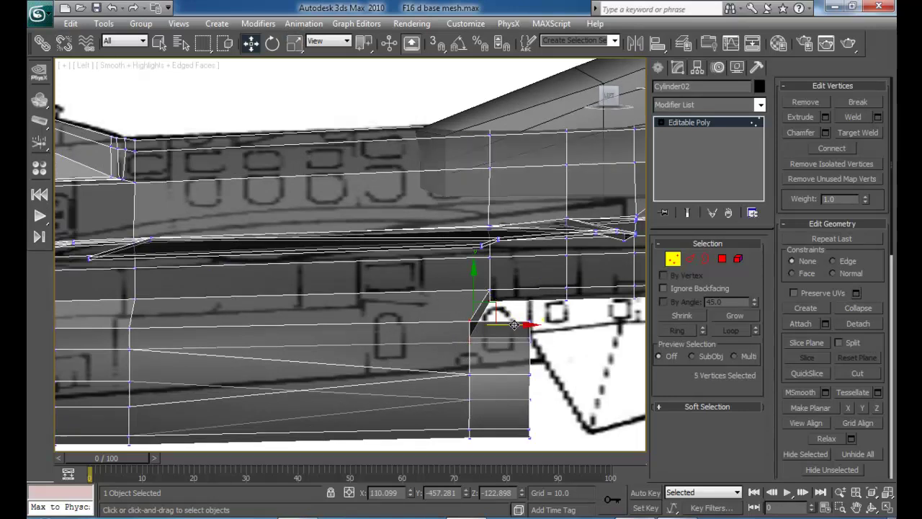
left_click_drag(528, 325, 549, 330)
key("ctrl+z")
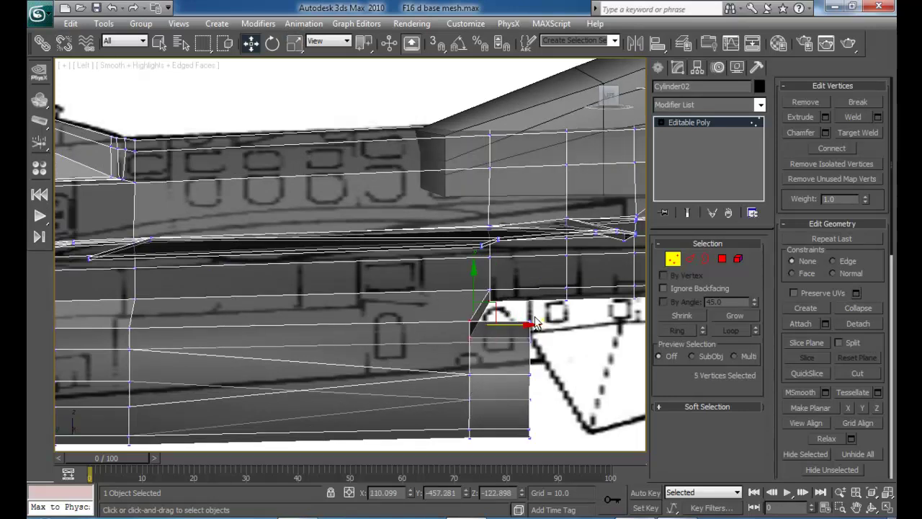
- Move the intake's second-to-last vertex column rearward to line up with the fuselage's vertical edge above it
left_click_drag(453, 294, 453, 293, "alt")
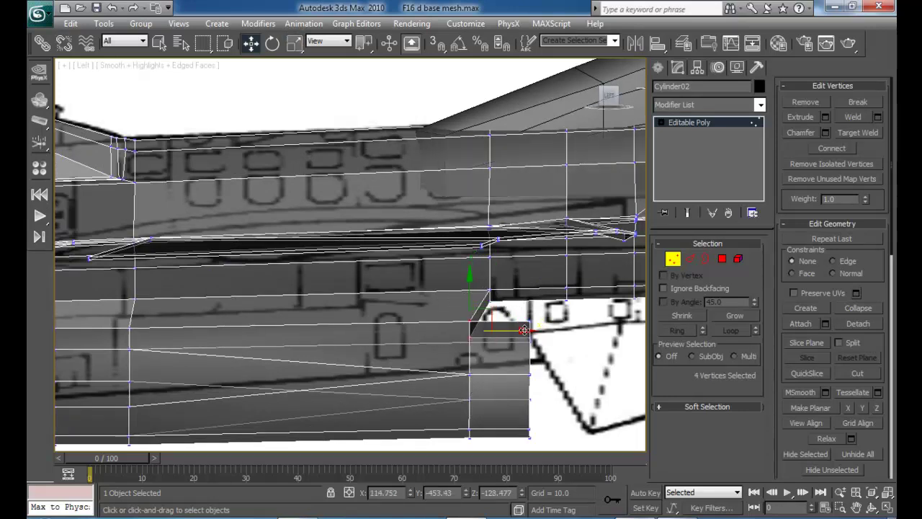
left_click_drag(524, 330, 531, 329)
right_click(545, 329)
middle_click_drag(526, 335, 537, 257)
left_click_drag(454, 289, 513, 378, "ctrl")
left_click_drag(525, 293, 546, 293)
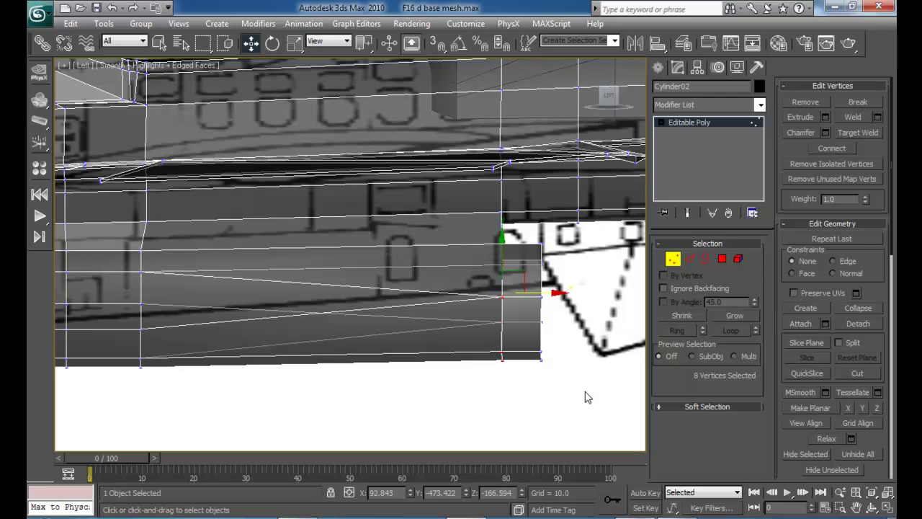
left_click_drag(512, 246, 544, 218)
left_click_drag(471, 238, 501, 220)
- Raise the lower vertex rows of the intake's four middle columns towards the blueprint's belly line
middle_click_drag(216, 265, 408, 249)
scroll(389, 253, "down", 3)
middle_click_drag(334, 262, 466, 266)
scroll(438, 265, "up", 3)
mouse_move(363, 210)
middle_mouse_down()
mouse_move(255, 252)
mouse_move(276, 219)
mouse_move(347, 212)
middle_mouse_up()
left_click_drag(306, 244, 307, 243)
left_click_drag(447, 228, 447, 221)
left_click_drag(341, 255, 341, 254)
left_click_drag(442, 239, 442, 230)
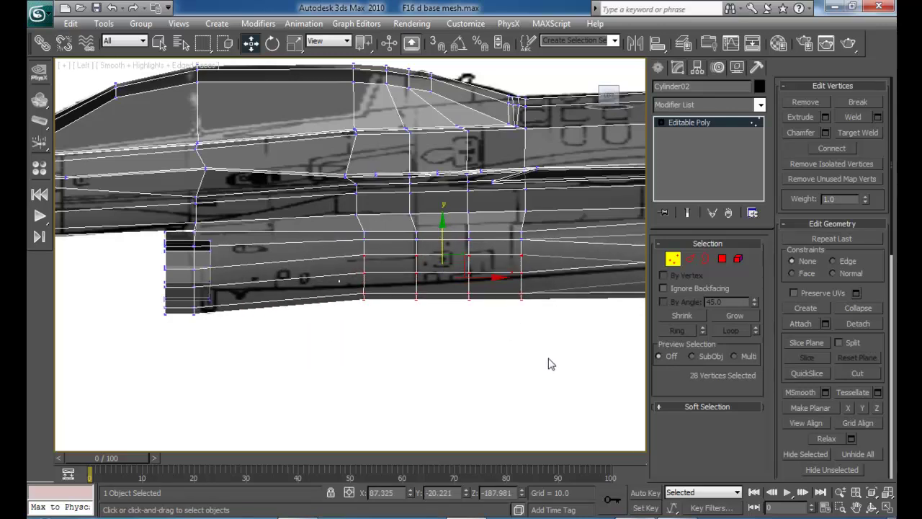
- Raise the lowest rows of those four columns further so the underside follows the blueprint outline
left_click_drag(353, 272, 353, 269)
left_click_drag(443, 238, 443, 232)
left_click_drag(342, 283, 343, 282)
left_click_drag(442, 246, 442, 240)
- Raise the lower vertex rows of the intake's front lip in successive groups to match the blueprint's underside
middle_click_drag(236, 286, 315, 288)
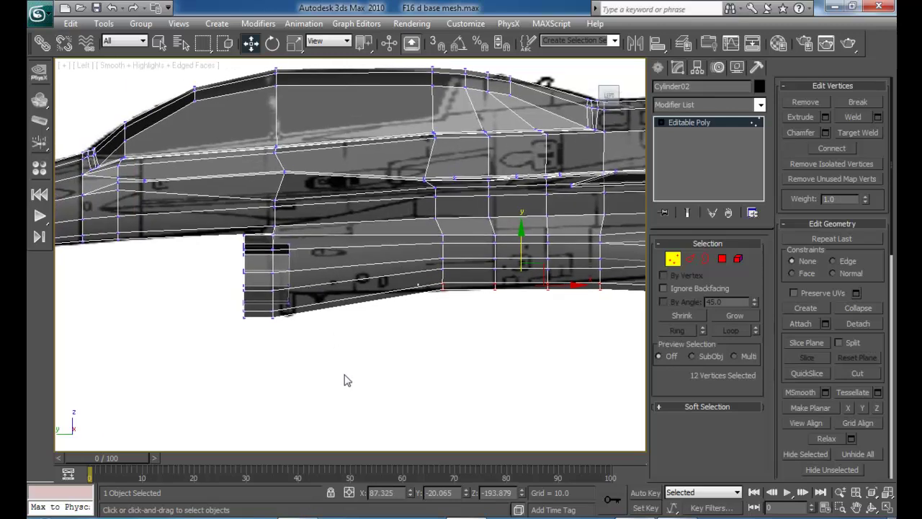
scroll(291, 345, "up", 3)
middle_click_drag(291, 344, 352, 323)
left_click_drag(280, 360, 139, 294)
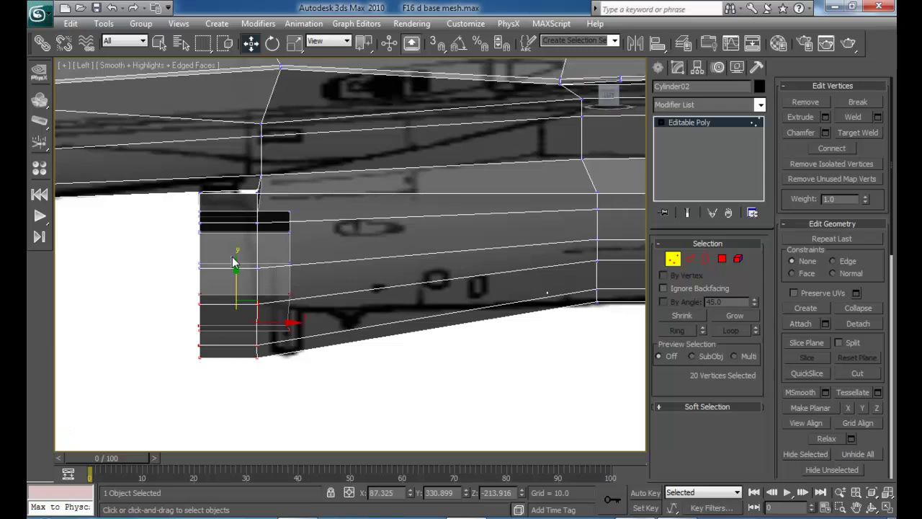
left_click_drag(234, 267, 235, 250)
left_click_drag(185, 315, 186, 311)
left_click_drag(240, 276, 238, 262)
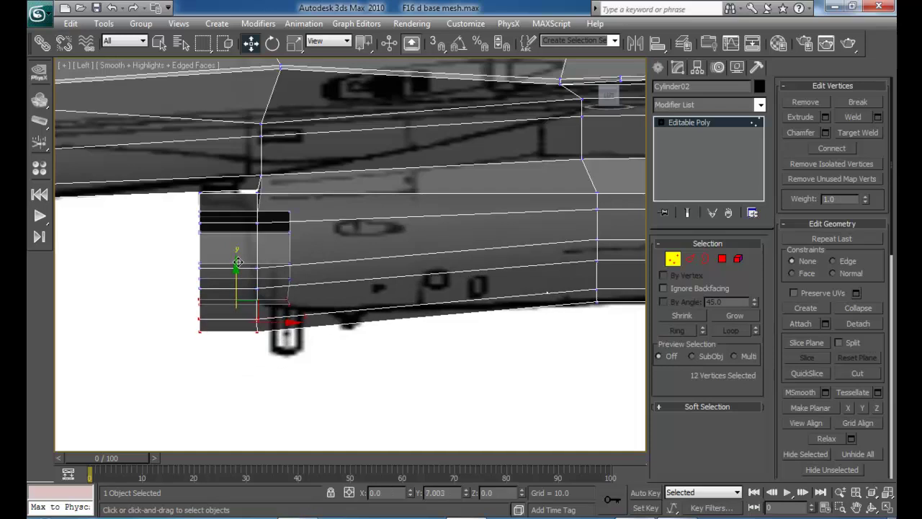
left_click_drag(205, 324, 211, 310)
left_click_drag(227, 271, 227, 265)
- Lower the foremost of the intake's four middle vertex columns slightly to smooth the underside along the blueprint line
middle_click_drag(268, 285, 106, 279)
scroll(304, 316, "down", 2)
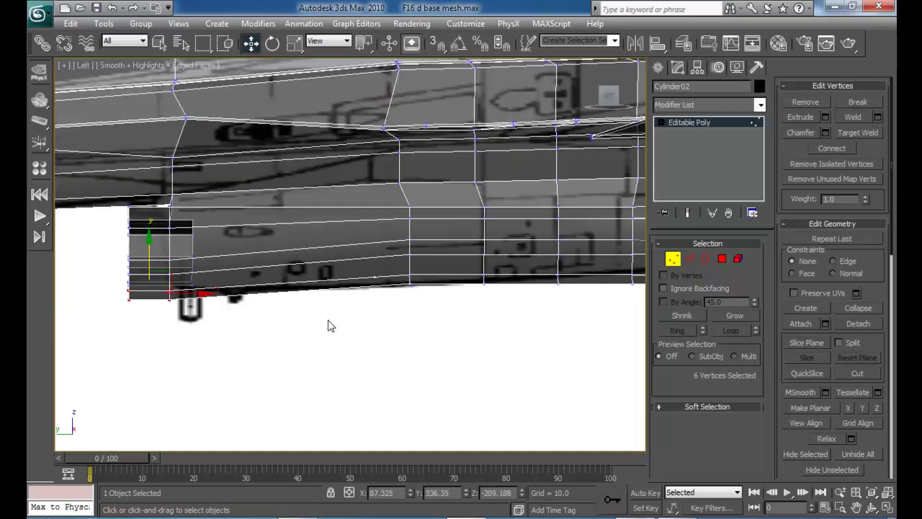
middle_click_drag(332, 323, 286, 296)
left_click_drag(341, 182, 341, 182)
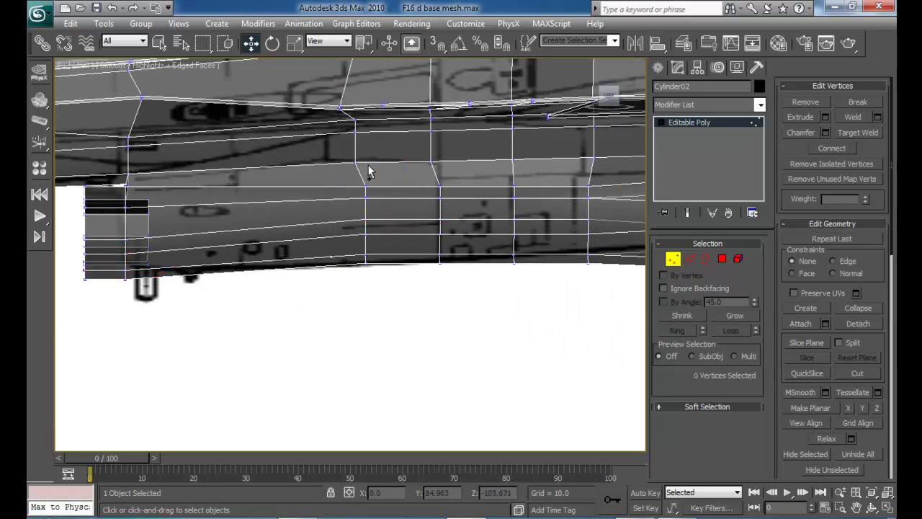
left_click_drag(365, 165, 366, 169)
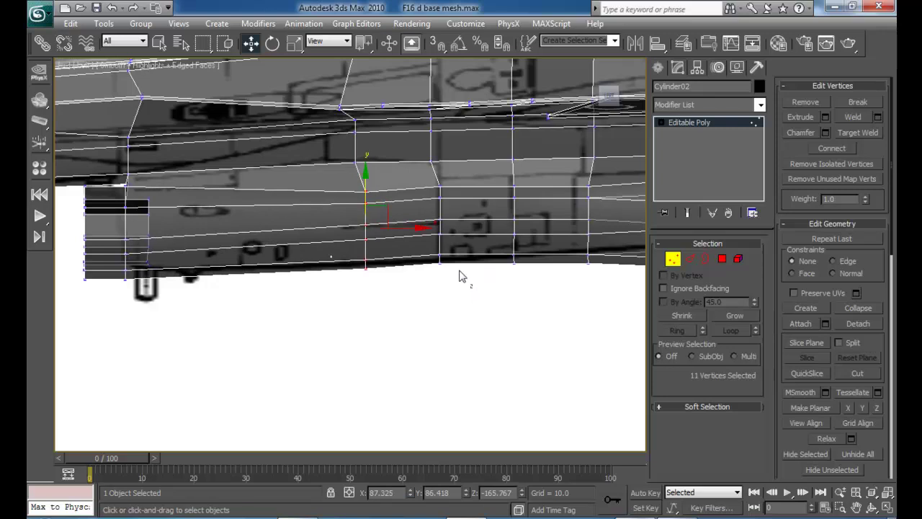
- Adjust the height of the rearmost of the intake's four middle vertex columns to follow the blueprint's belly line
left_click_drag(440, 167, 441, 170)
middle_click_drag(508, 221, 248, 226)
middle_click_drag(330, 212, 310, 217)
left_click_drag(294, 195, 306, 172)
middle_click_drag(268, 203, 145, 224)
scroll(259, 232, "down", 3)
middle_click_drag(376, 249, 332, 255)
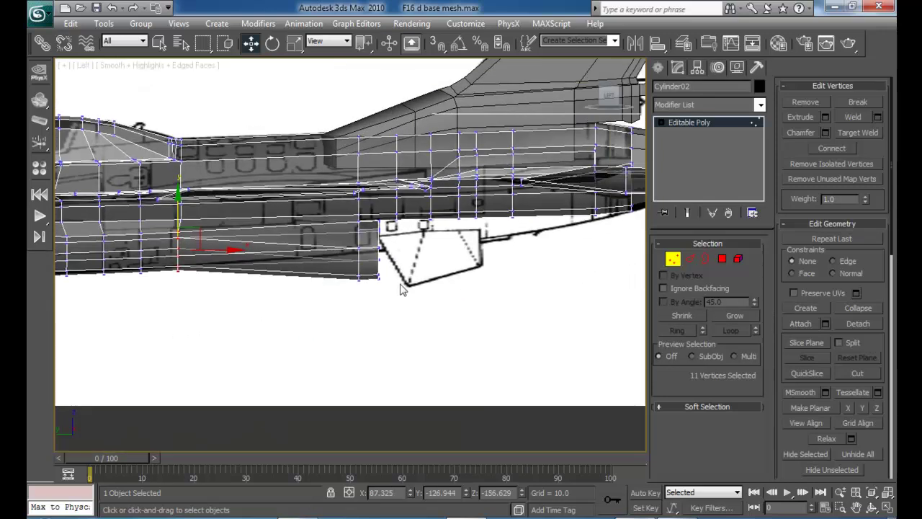
- Raise the lower vertex rows at the intake's rear end towards the blueprint's belly line
scroll(402, 288, "up", 5)
left_click_drag(306, 203, 307, 203)
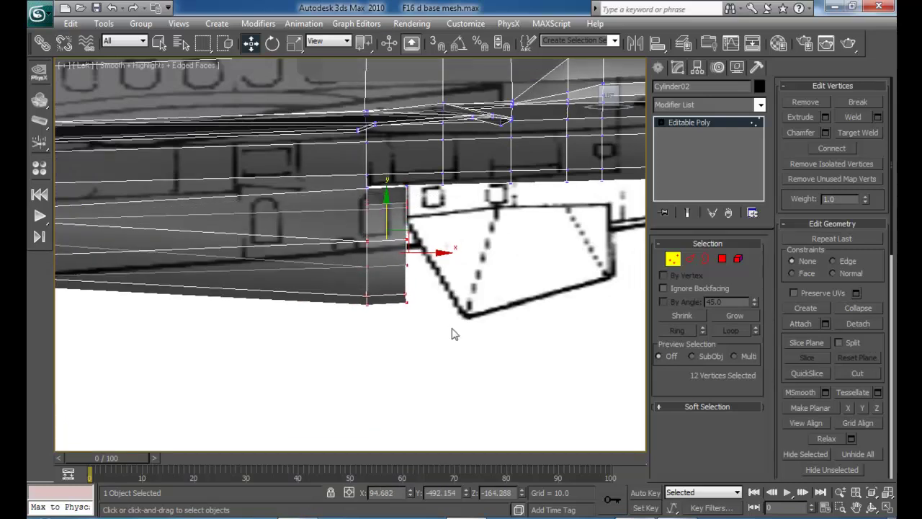
left_click_drag(334, 215, 328, 210)
left_click_drag(468, 327, 407, 255)
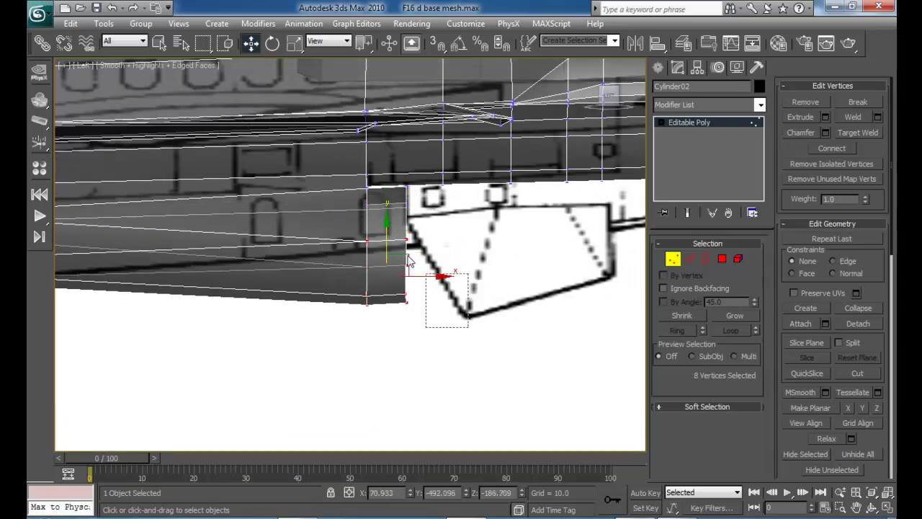
left_click_drag(349, 205, 350, 207)
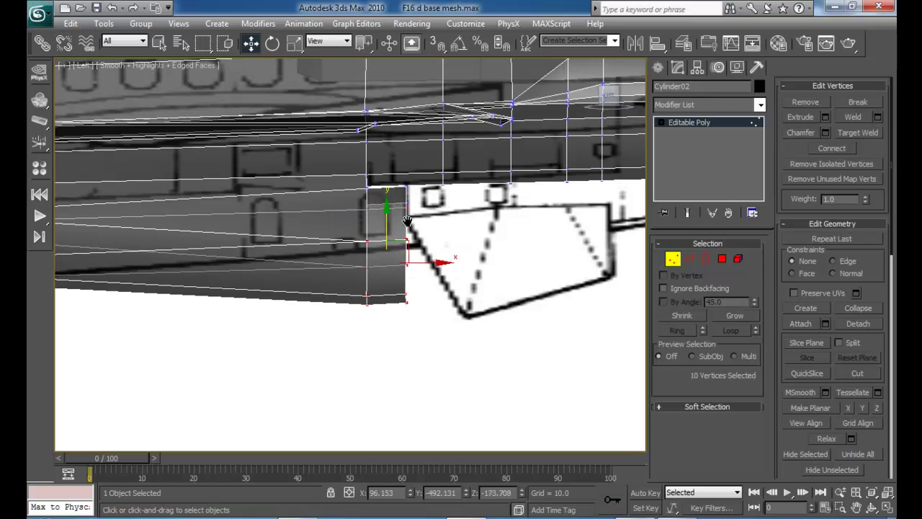
middle_click_drag(409, 220, 399, 236)
- Shift the lower vertices at the intake's rear end sideways to about X 82, closer to the fuselage centreline
key("alt+w")
right_click(408, 350)
key("alt+w")
middle_click_drag(271, 290, 375, 277, "alt")
scroll(302, 284, "up", 3)
left_click_drag(453, 322, 314, 275, "alt")
middle_click_drag(381, 303, 336, 311, "alt")
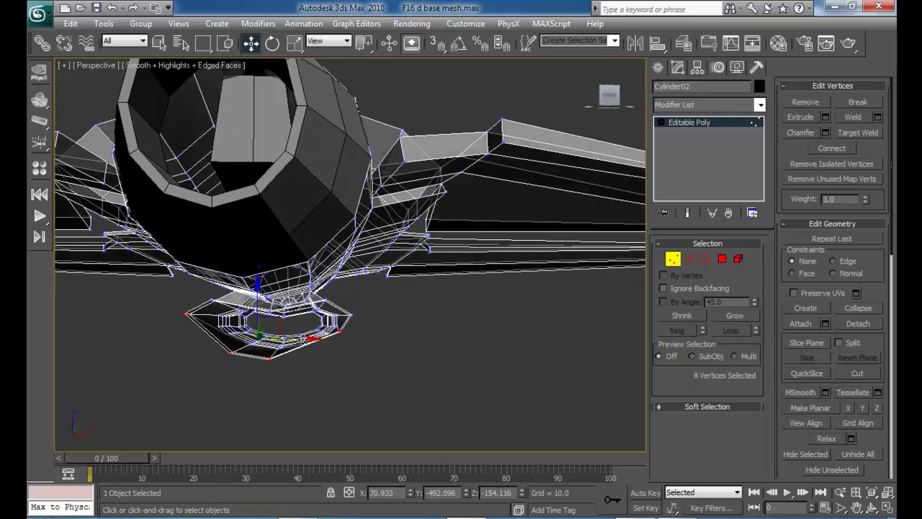
left_click_drag(302, 338, 312, 337)
middle_click_drag(309, 340, 385, 345, "alt")
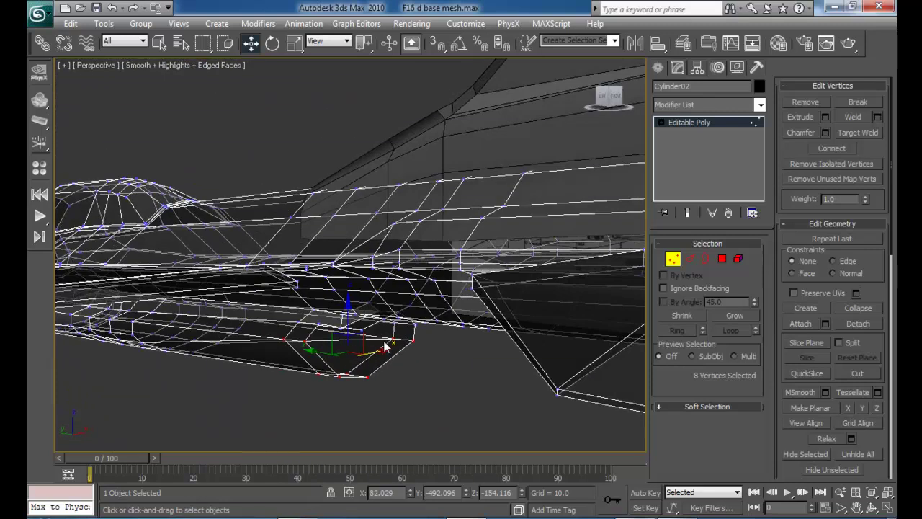
- Raise the lowest four vertices at the intake's rear end to meet the blueprint's belly line
key("alt+w")
right_click(269, 317)
key("alt+w")
middle_click_drag(274, 314, 336, 311)
left_click_drag(517, 348, 370, 264)
left_click_drag(436, 240, 436, 228)
middle_click_drag(443, 268, 281, 292)
scroll(280, 292, "down", 5)
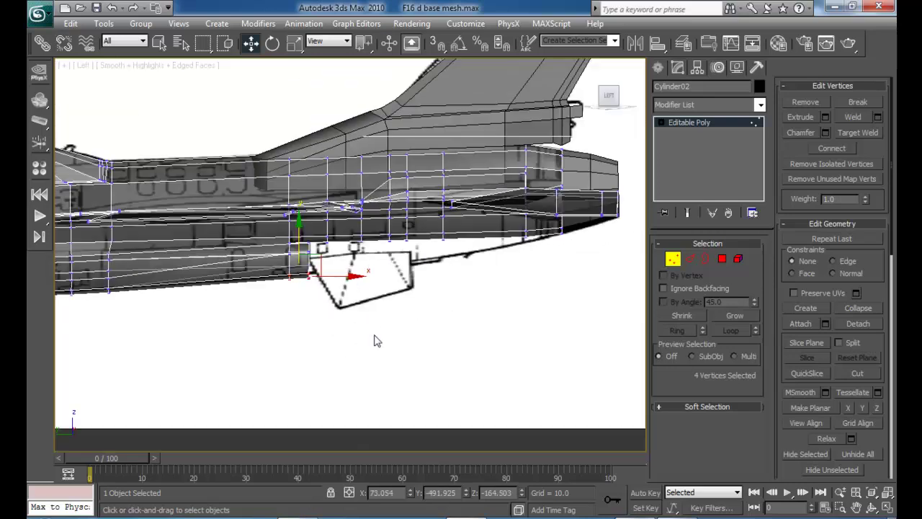
middle_click_drag(380, 336, 348, 355)
middle_click_drag(353, 324, 395, 350)
middle_click_drag(383, 272, 389, 222)
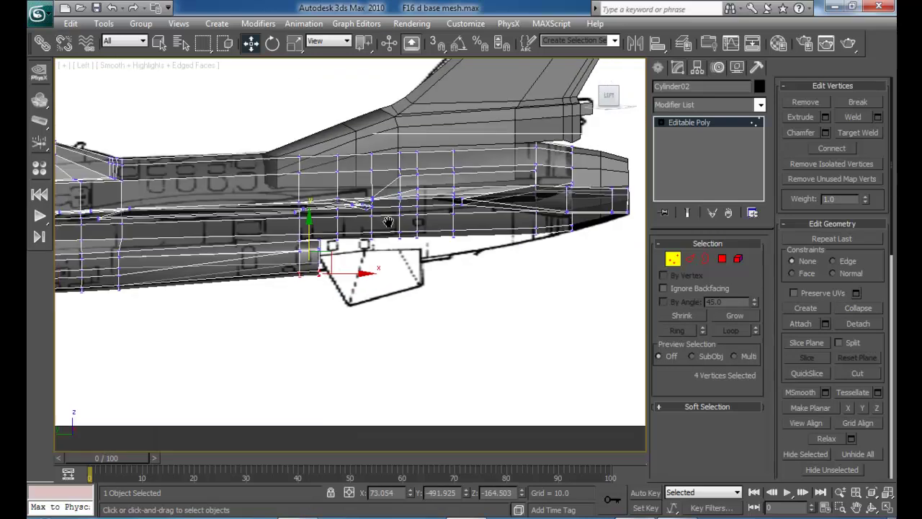
- Leave vertex editing and turn off the aircraft's see-through display in the perspective view
key("alt+w")
middle_click_drag(493, 367, 542, 376, "alt")
left_click(584, 394)
left_click(672, 259)
middle_click_drag(548, 308, 536, 337, "alt")
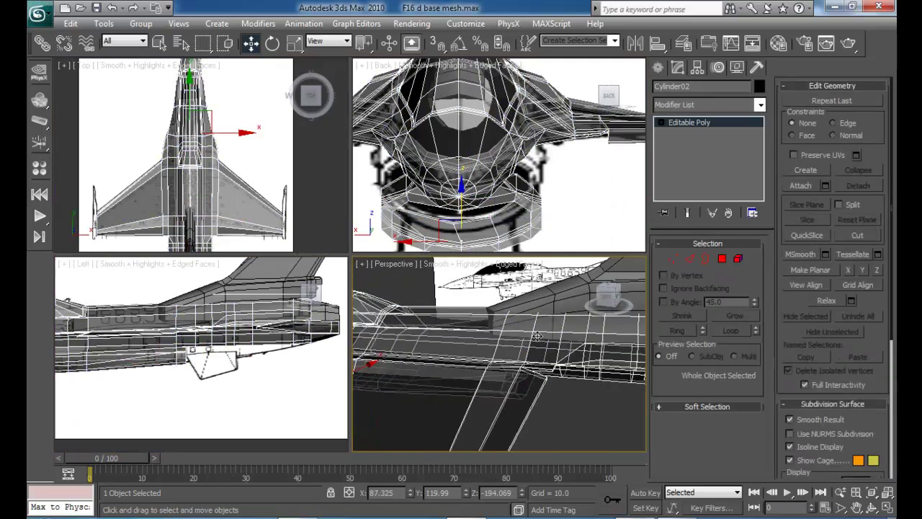
key("alt+x")
key("alt+w")
scroll(475, 374, "down", 6)
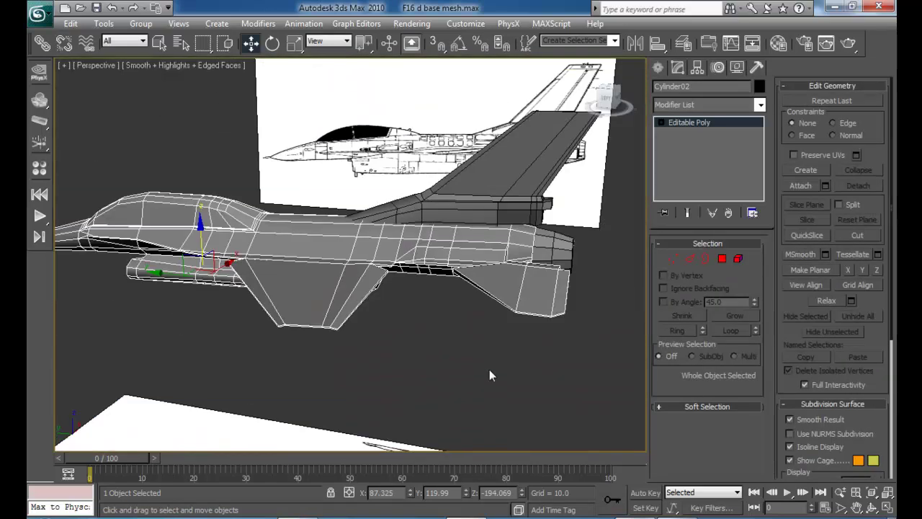
- Examine the intake's underside and its open rear end from several angles
middle_click_drag(428, 340, 350, 329, "alt")
scroll(354, 332, "up", 4)
scroll(372, 319, "down", 3)
scroll(301, 289, "up", 3)
scroll(351, 329, "down", 3)
middle_click_drag(183, 297, 263, 320, "alt")
scroll(221, 320, "up", 3)
scroll(235, 322, "up", 3)
middle_click_drag(234, 321, 236, 318, "alt")
scroll(232, 317, "down", 4)
scroll(236, 319, "up", 1)
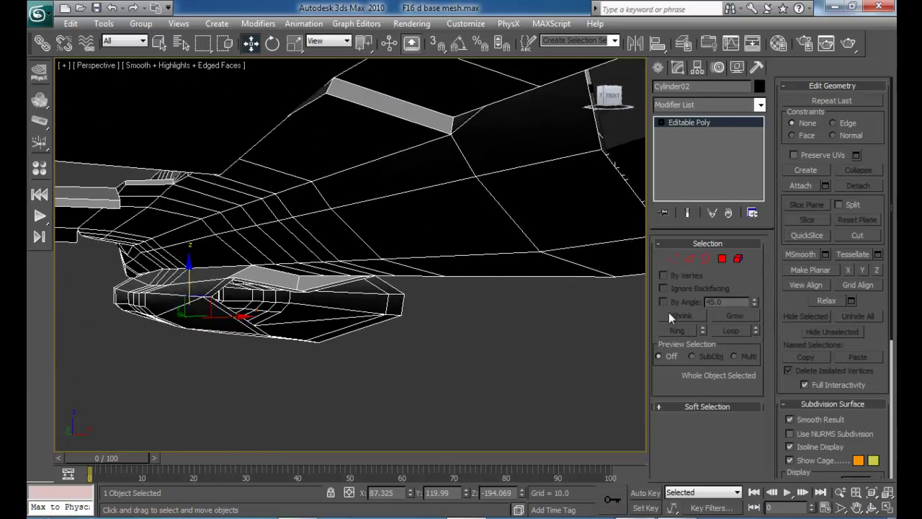
- Move the intake's lower middle line of vertices about 15 units along X towards the fuselage centreline
left_click(672, 258)
middle_click_drag(473, 316, 344, 354, "alt")
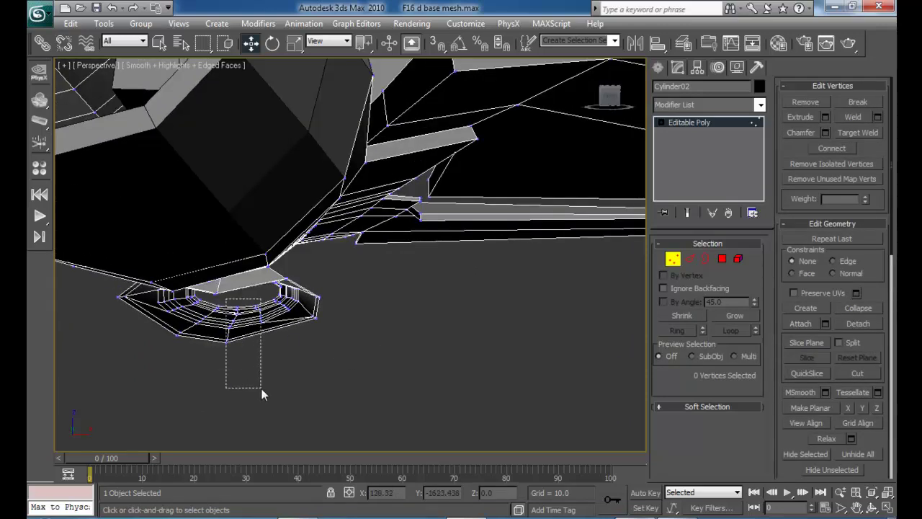
left_click_drag(241, 382, 243, 381)
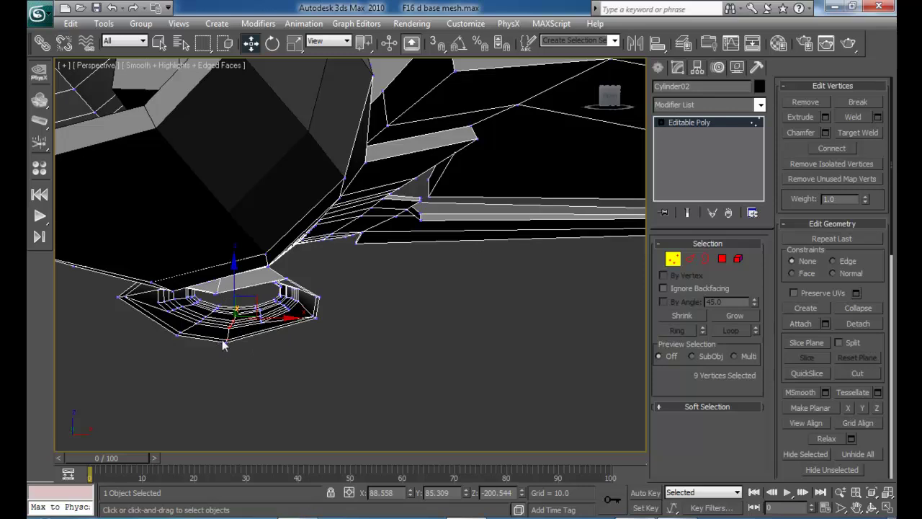
left_click_drag(286, 318, 293, 319)
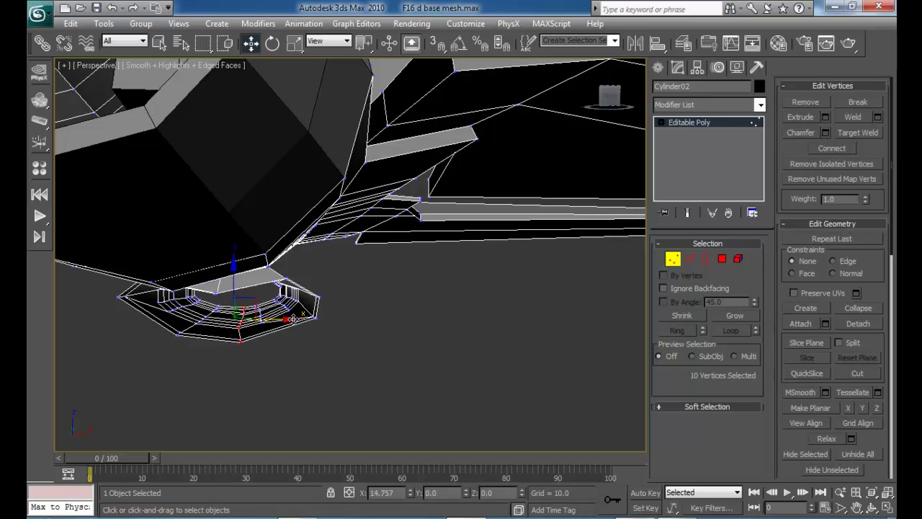
left_click_drag(242, 286, 242, 288)
middle_click_drag(258, 317, 299, 321, "alt")
middle_click_drag(200, 328, 422, 237, "alt")
scroll(304, 310, "down", 5)
key("alt+w")
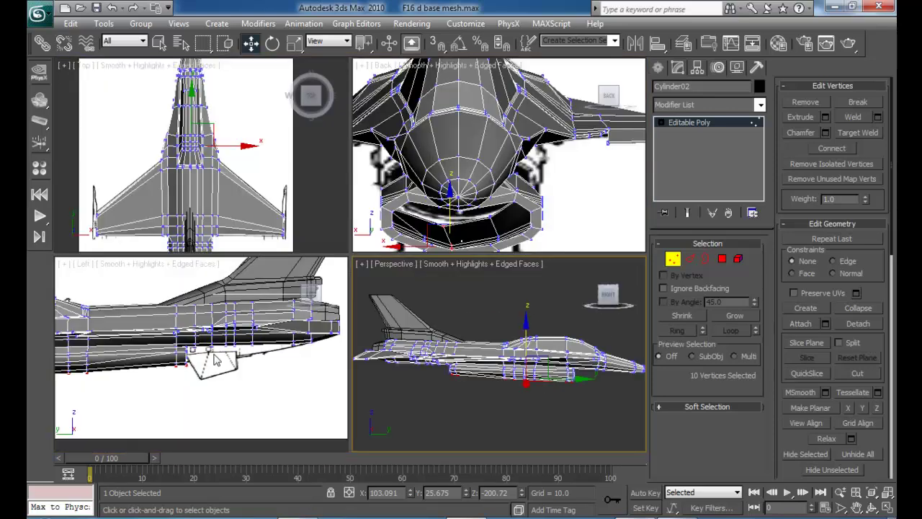
- Scale the rearmost of the intake's four middle vertex columns slightly narrower across its width
middle_click_drag(214, 356, 350, 392)
key("alt+w")
middle_click_drag(415, 424, 400, 375)
left_click_drag(358, 260, 356, 256)
middle_click_drag(440, 308, 418, 319)
key("alt+w")
middle_click_drag(510, 344, 451, 371, "alt")
scroll(451, 371, "up", 3)
key("r")
left_click_drag(464, 389, 474, 390)
- Scale the third of the intake's four middle vertex columns slightly narrower across its width
left_click_drag(187, 396, 174, 353)
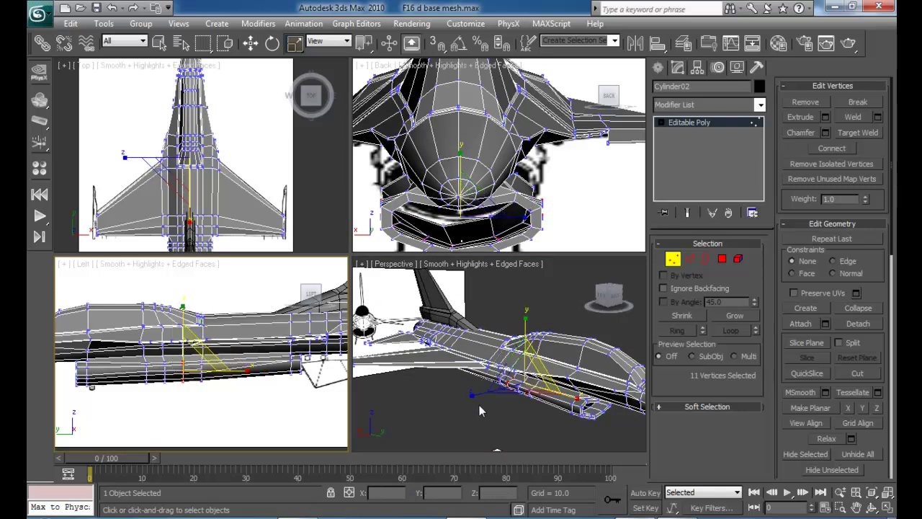
middle_click_drag(476, 398, 458, 374)
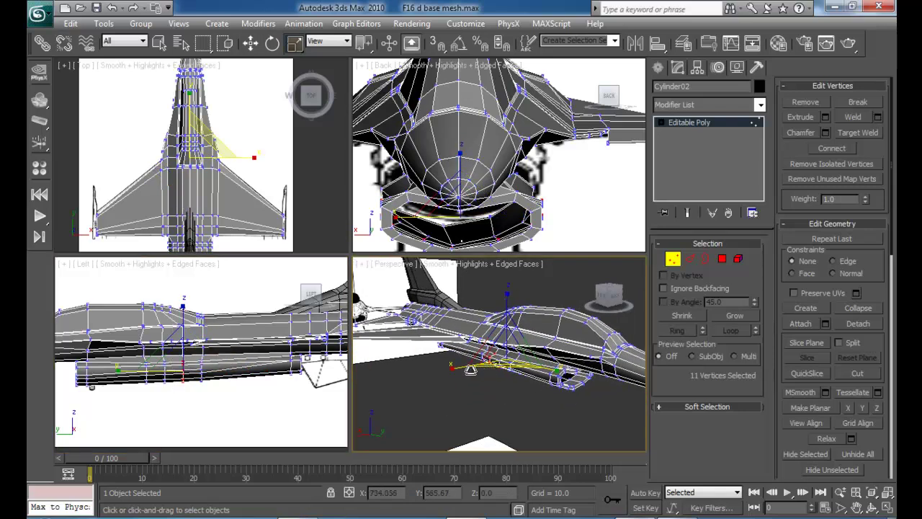
left_click_drag(458, 369, 466, 369)
left_click_drag(170, 401, 159, 356)
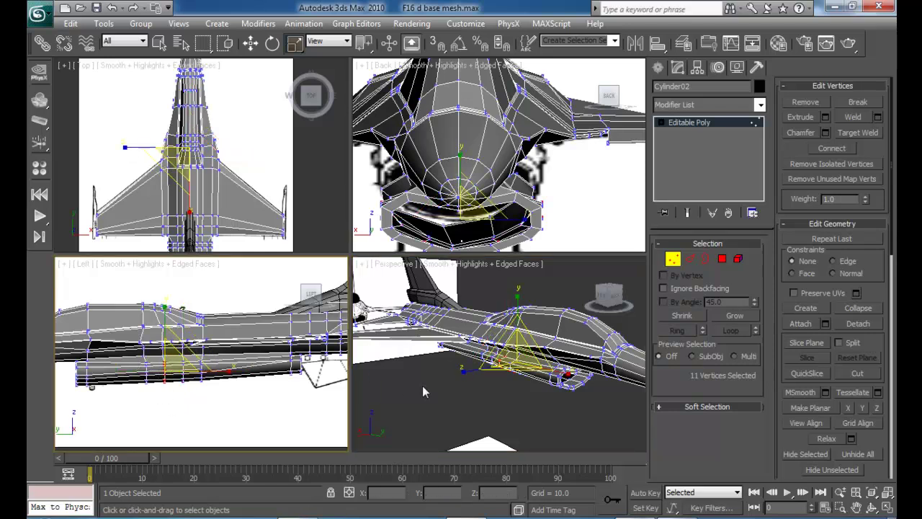
left_click(478, 382)
middle_click_drag(476, 379, 503, 280, "alt")
key("ctrl+z")
- Fine-tune the width of the intake's third middle vertex column and narrow the rearmost one a little further
middle_click_drag(523, 333, 516, 303, "alt")
left_click_drag(519, 306, 518, 308)
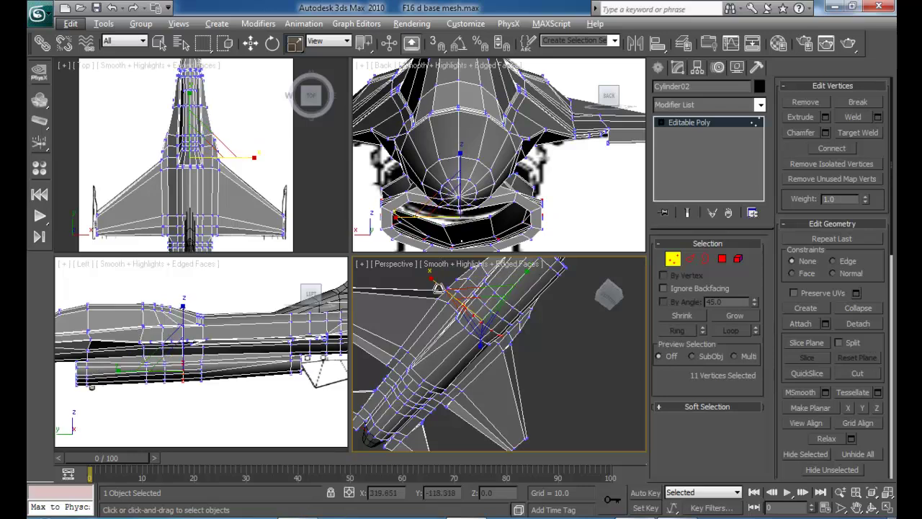
left_click_drag(218, 399, 197, 356)
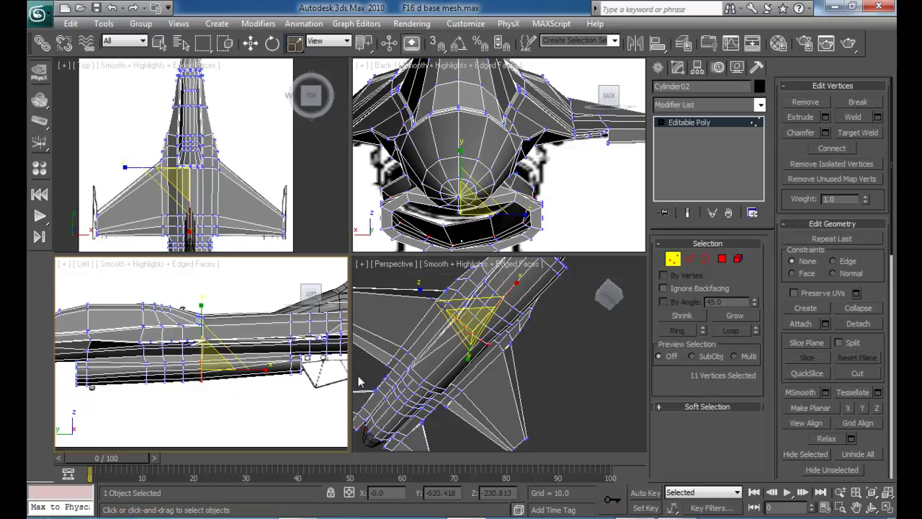
left_click(424, 295)
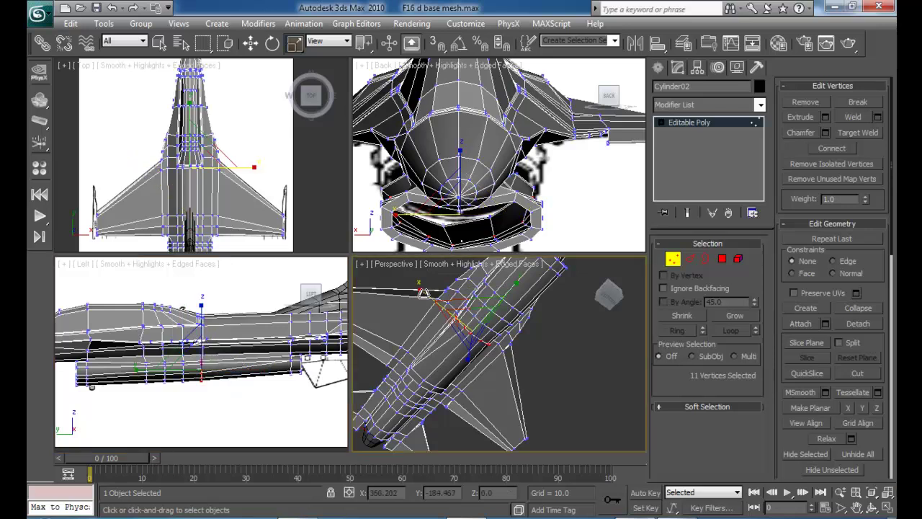
left_click_drag(425, 294, 429, 297)
- Select all 16 vertices at the intake's rear end and scale them down in width and height
left_click_drag(321, 411, 277, 352)
middle_click_drag(446, 382, 508, 378, "alt")
scroll(504, 383, "up", 5)
key("alt+w")
middle_click_drag(453, 348, 485, 335, "alt")
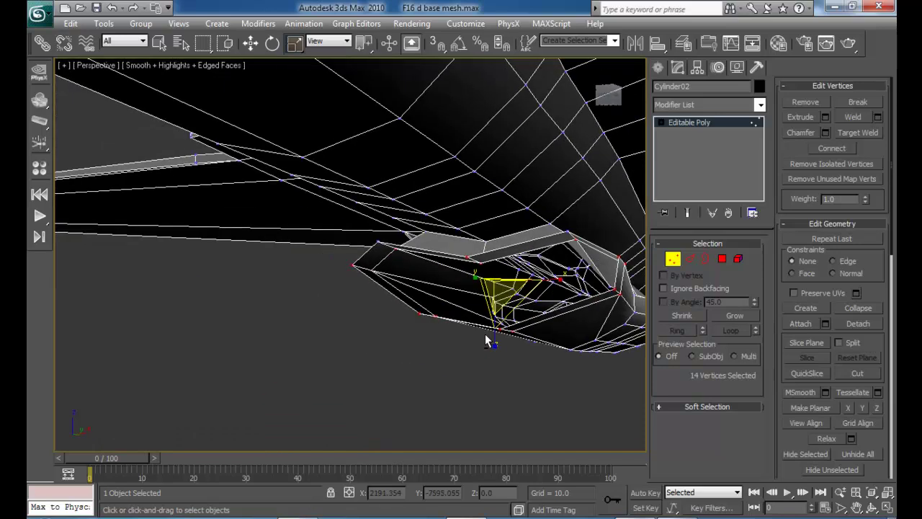
left_click(379, 242, "ctrl")
left_click(566, 231, "ctrl")
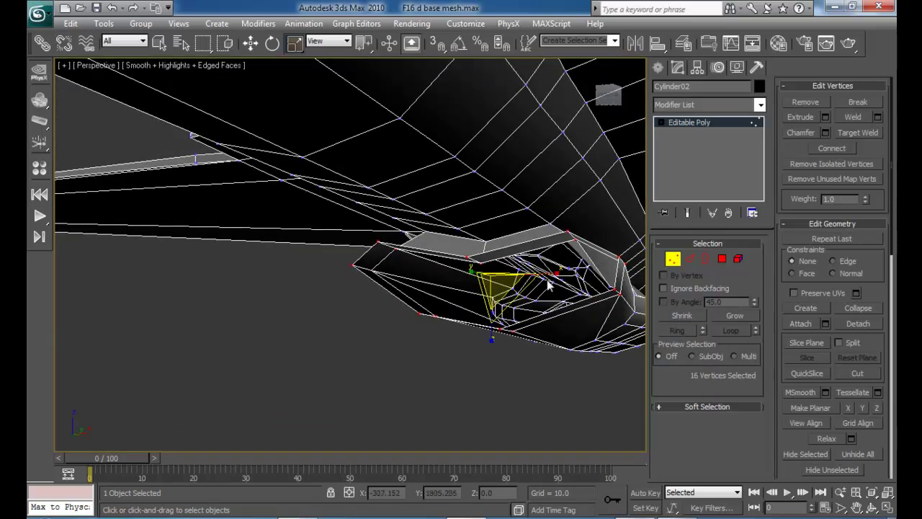
left_click_drag(552, 274, 529, 275)
mouse_move(530, 275)
middle_mouse_down("alt")
mouse_move(539, 305)
mouse_move(566, 280)
mouse_move(533, 262)
mouse_move(527, 270)
middle_mouse_up("alt")
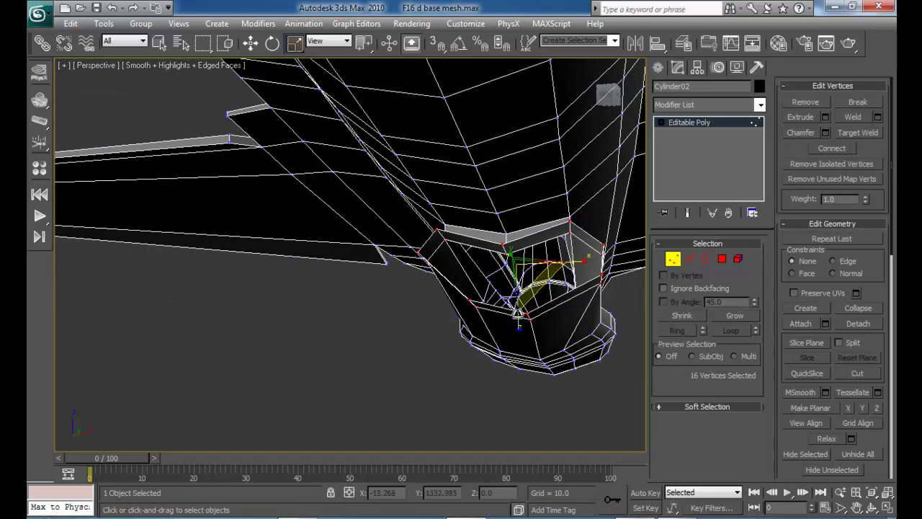
left_click_drag(521, 322, 519, 294)
- Close the open border at the intake's rear end with a cap
middle_click_drag(568, 286, 554, 338)
scroll(551, 333, "down", 2)
scroll(505, 296, "down", 2)
middle_click_drag(508, 298, 343, 267, "alt")
scroll(414, 280, "down", 2)
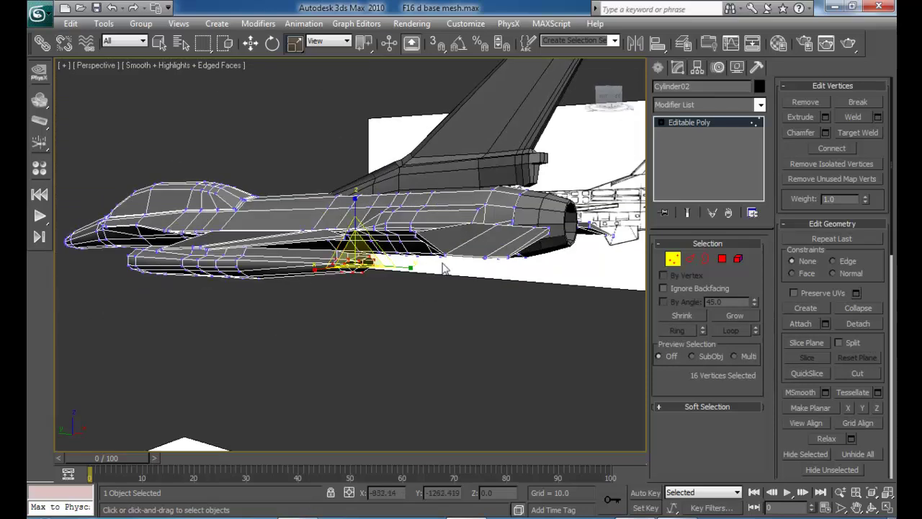
mouse_move(429, 287)
middle_mouse_down("alt")
mouse_move(470, 264)
mouse_move(389, 300)
mouse_move(456, 247)
mouse_move(351, 264)
mouse_move(333, 294)
mouse_move(414, 313)
mouse_move(433, 302)
middle_mouse_up("alt")
scroll(471, 263, "up", 3)
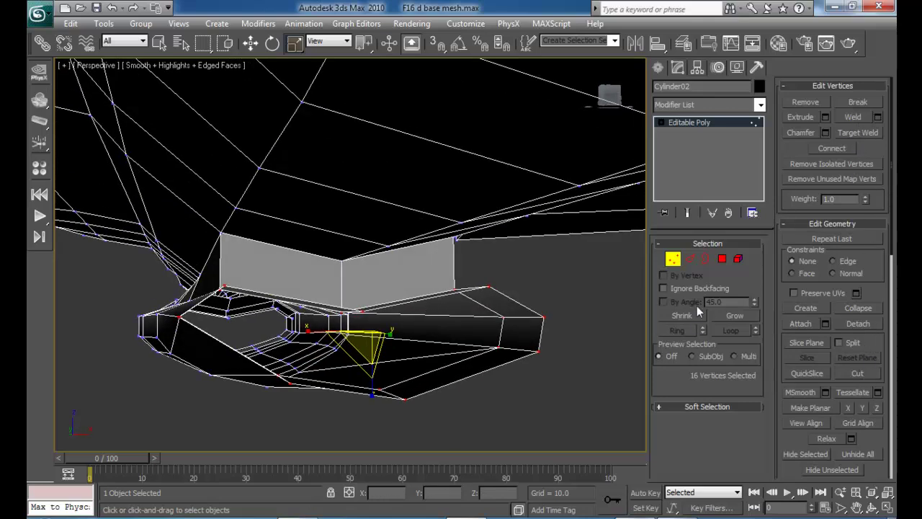
left_click(706, 262)
left_click(465, 289)
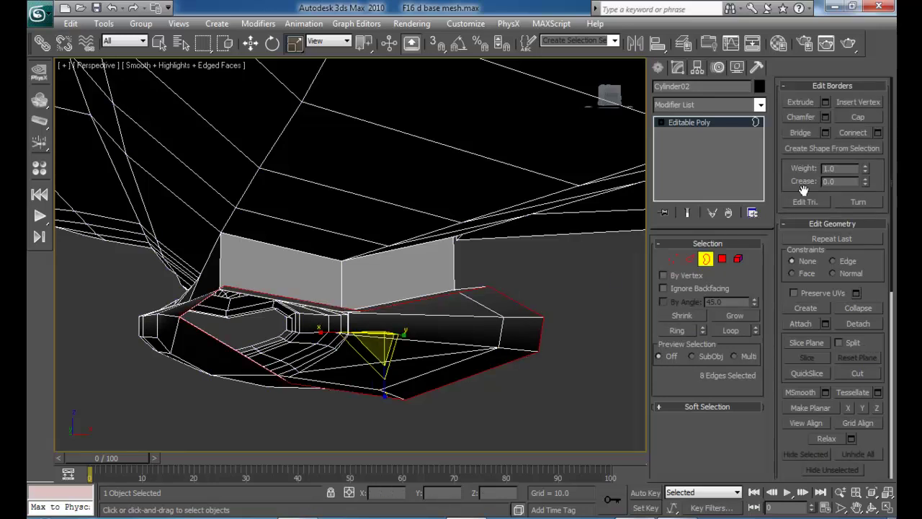
left_click(856, 118)
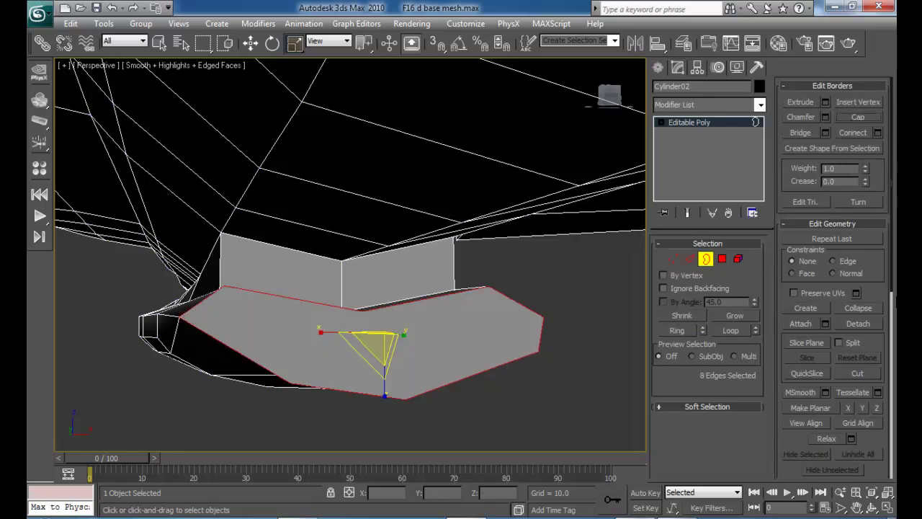
- Cut two edges across the rear cap, each joining an upper vertex to the lower vertex opposite it
left_click(864, 373)
middle_click_drag(461, 355, 518, 361, "alt")
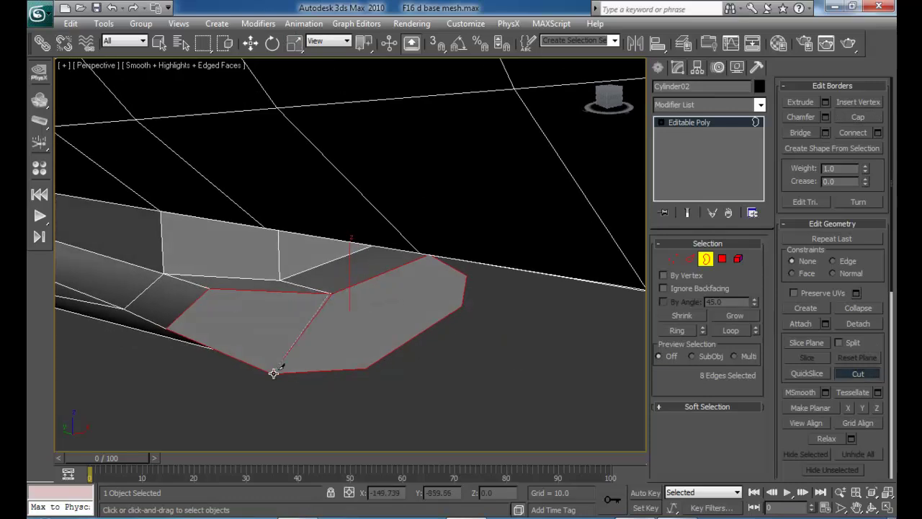
right_click(456, 299)
middle_click_drag(456, 299, 457, 288, "alt")
left_click(428, 270)
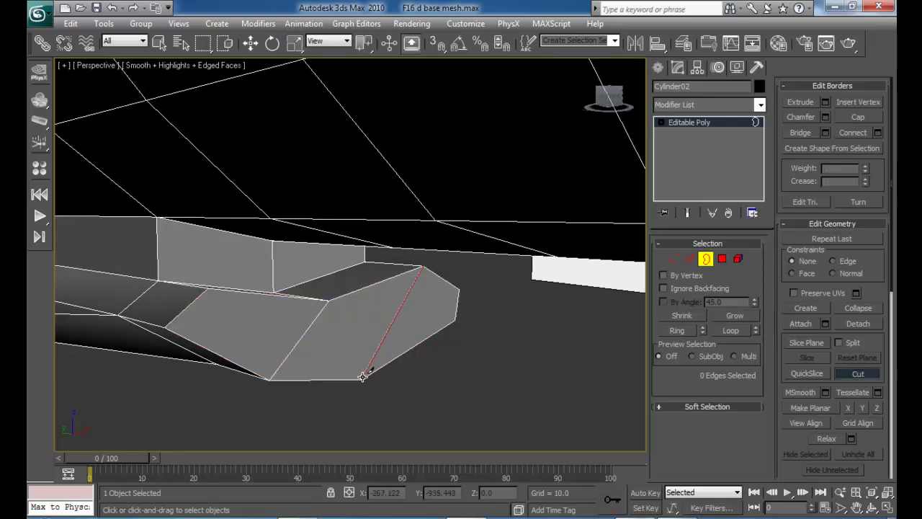
middle_click_drag(443, 329, 407, 330, "alt")
middle_click_drag(519, 316, 424, 270, "alt")
scroll(425, 270, "down", 4)
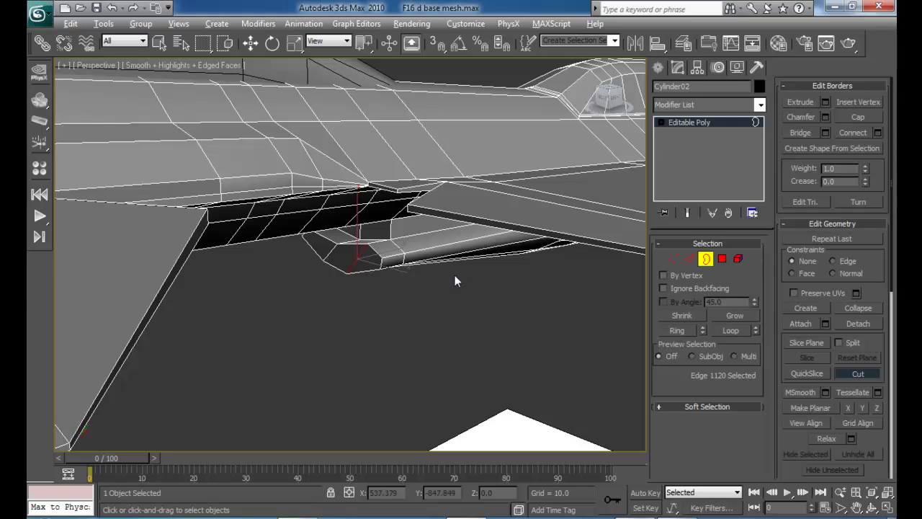
- Leave border editing and examine the capped intake rear beneath the fuselage
left_click(706, 260)
left_click(353, 289)
middle_click_drag(348, 289, 362, 202, "alt")
scroll(492, 281, "down", 5)
scroll(436, 274, "up", 7)
middle_click_drag(437, 274, 519, 255, "alt")
middle_click_drag(464, 291, 480, 242, "alt")
- Select the second of the intake's four middle vertex columns and enlarge the side and perspective viewports
key("alt+w")
middle_click_drag(268, 347, 296, 343)
key("alt+w")
middle_click_drag(330, 294, 311, 304)
left_click(326, 271)
left_click(674, 260)
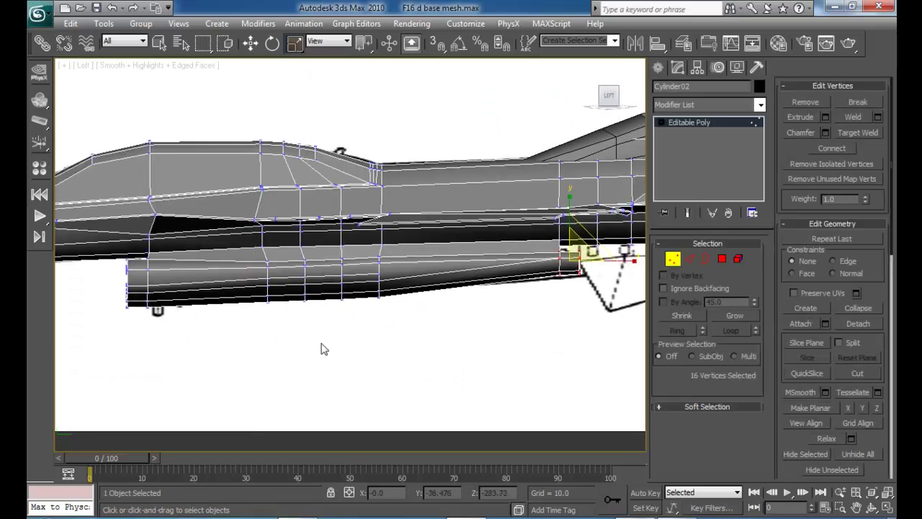
left_click_drag(295, 255, 293, 255)
key("alt+w")
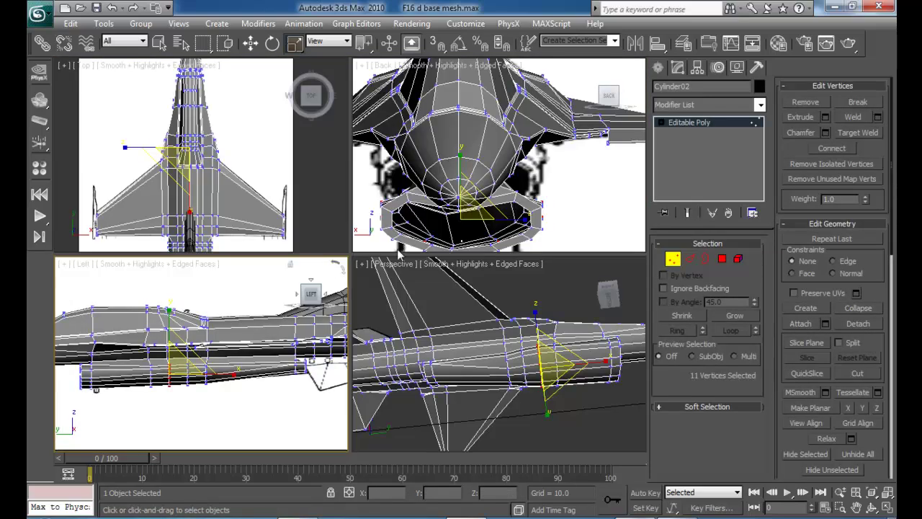
left_click_drag(398, 252, 393, 100)
middle_click_drag(429, 253, 421, 230, "alt")
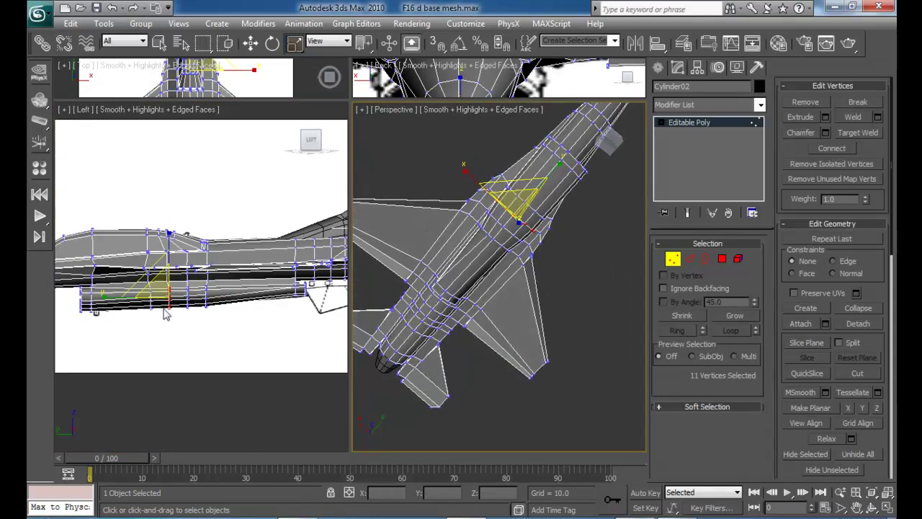
- Select the third of the intake's four middle vertex columns and narrow it to about 94% along X
left_click_drag(193, 322, 180, 286)
middle_click_drag(481, 213, 493, 287, "alt")
scroll(491, 290, "up", 2)
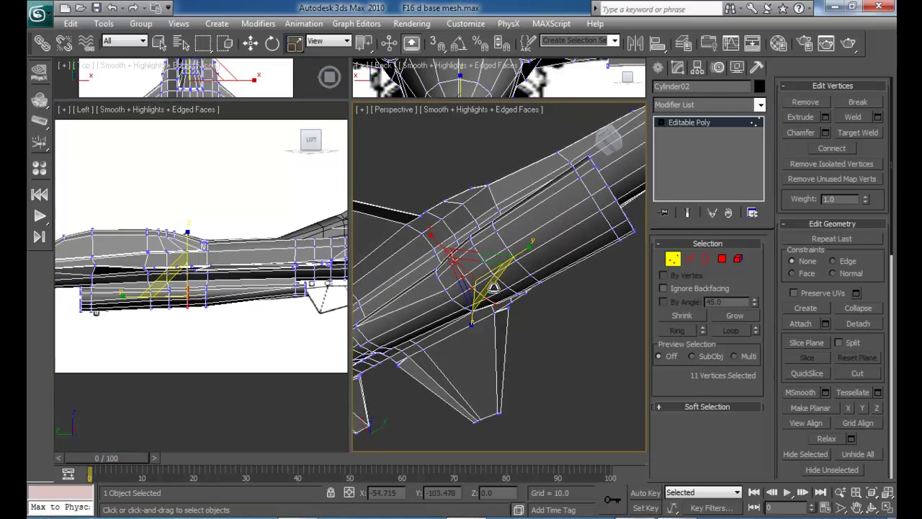
left_click_drag(435, 237, 437, 238)
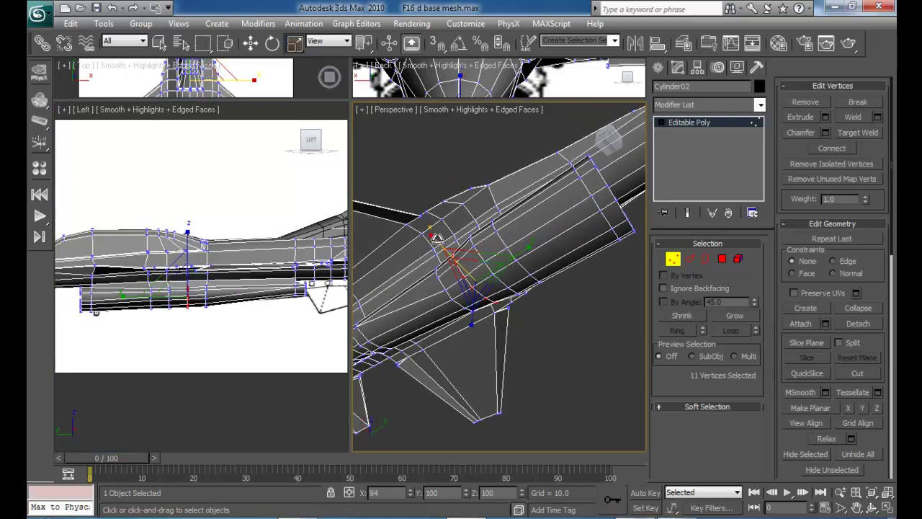
- Narrow the intake's second middle vertex column slightly, and scale the first one to about 96% along X
left_click_drag(181, 333, 161, 274)
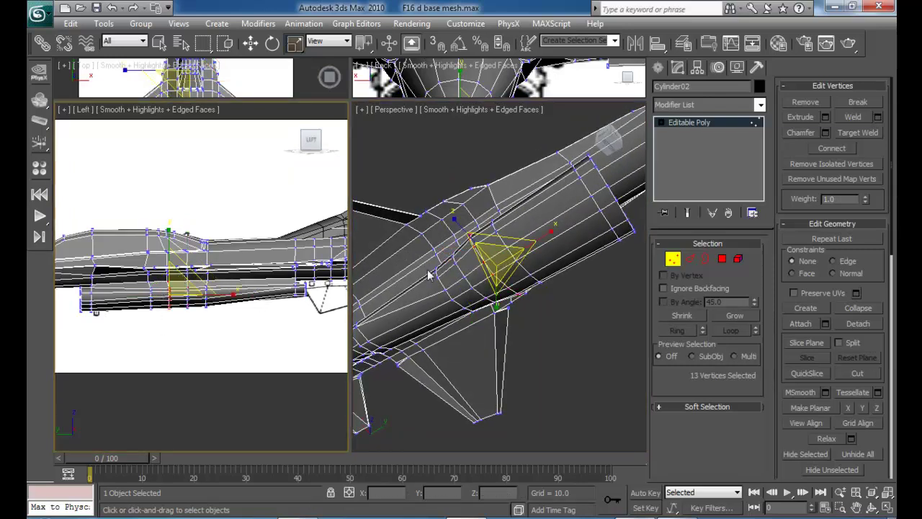
left_click(458, 226)
left_click_drag(458, 225, 459, 227)
left_click_drag(154, 339, 127, 280)
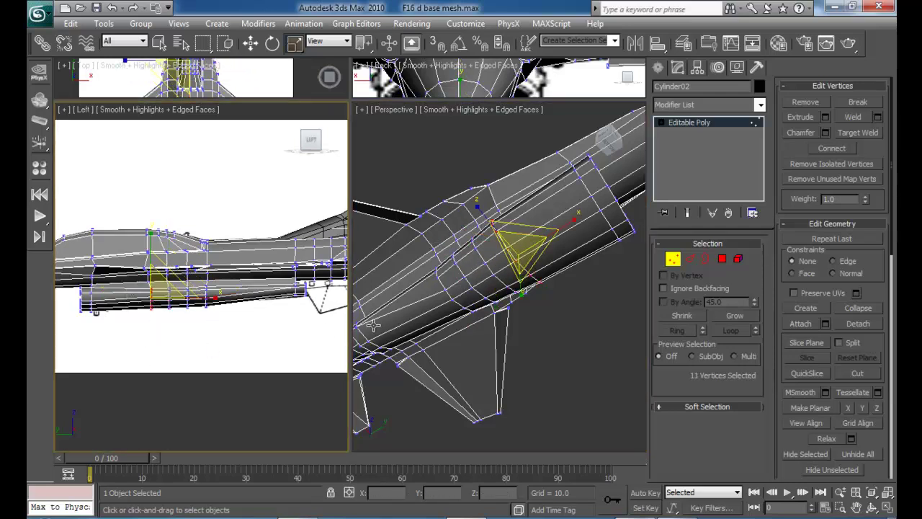
left_click_drag(478, 212, 482, 214)
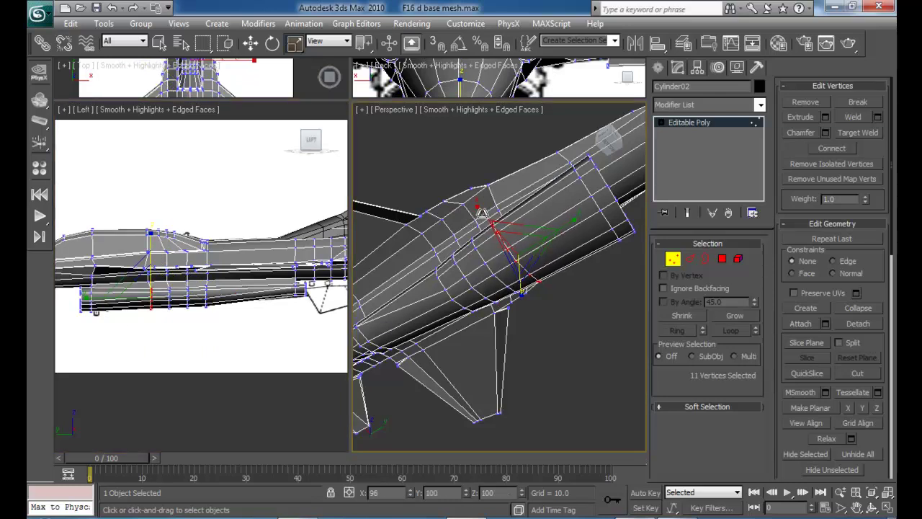
- Select the two vertex columns at the intake's front opening and narrow them slightly along X
middle_click_drag(121, 301, 191, 288)
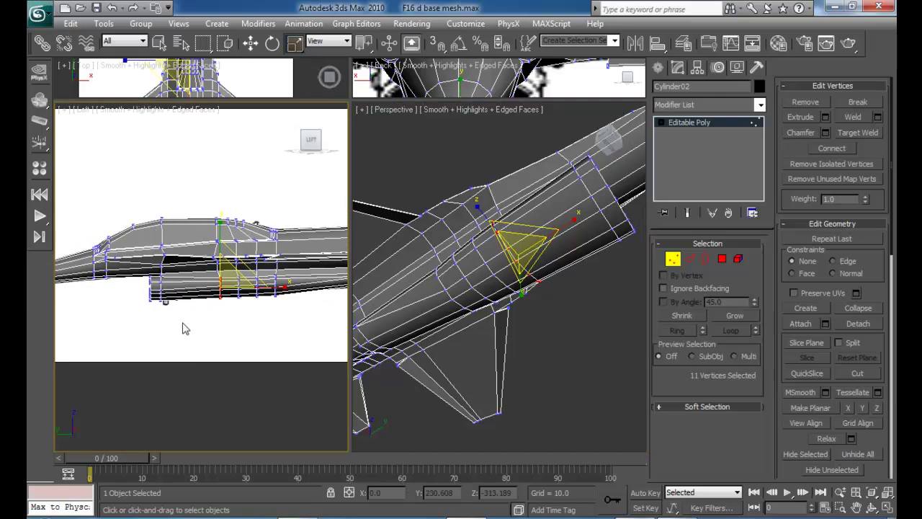
scroll(182, 328, "up", 8)
left_click_drag(277, 403, 102, 212)
middle_click_drag(555, 199, 488, 220)
left_click_drag(474, 190, 478, 196)
- Deselect the vertices, examine the narrowed intake from the aircraft's front, and restore the four viewports to equal size
middle_click_drag(498, 220, 495, 307, "alt")
left_click(512, 382)
middle_click_drag(512, 383, 476, 260, "alt")
middle_click_drag(488, 319, 423, 288)
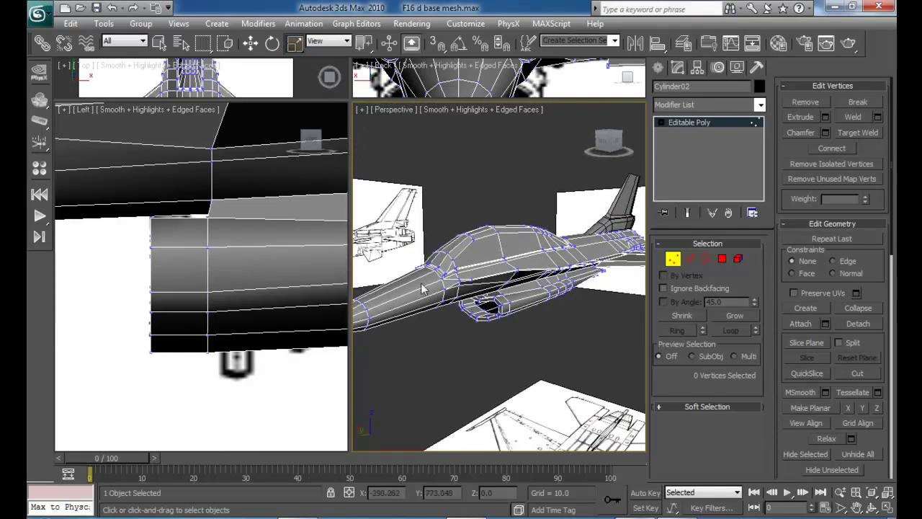
left_click_drag(391, 101, 396, 252)
middle_click_drag(533, 400, 536, 396, "alt")
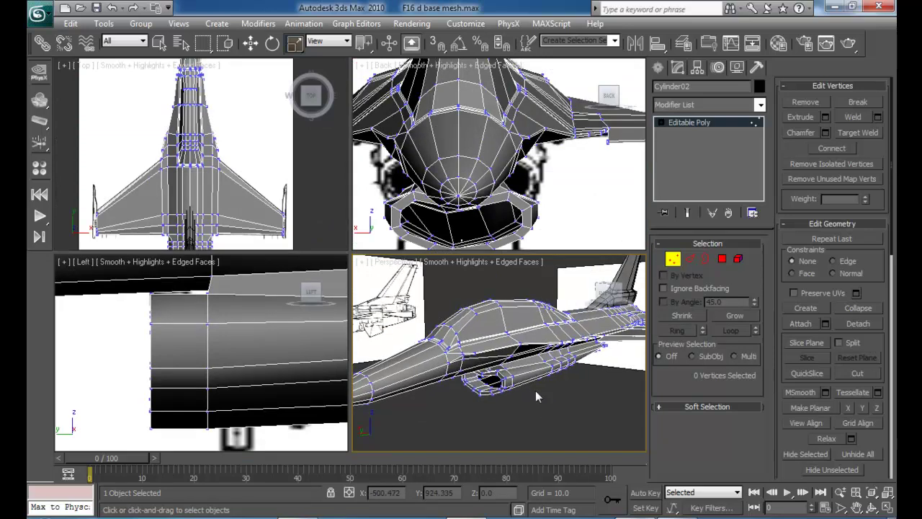
- Leave vertex editing on the fuselage and examine the whole aircraft in the maximized perspective view
left_click_drag(355, 249, 355, 232)
left_click(671, 263)
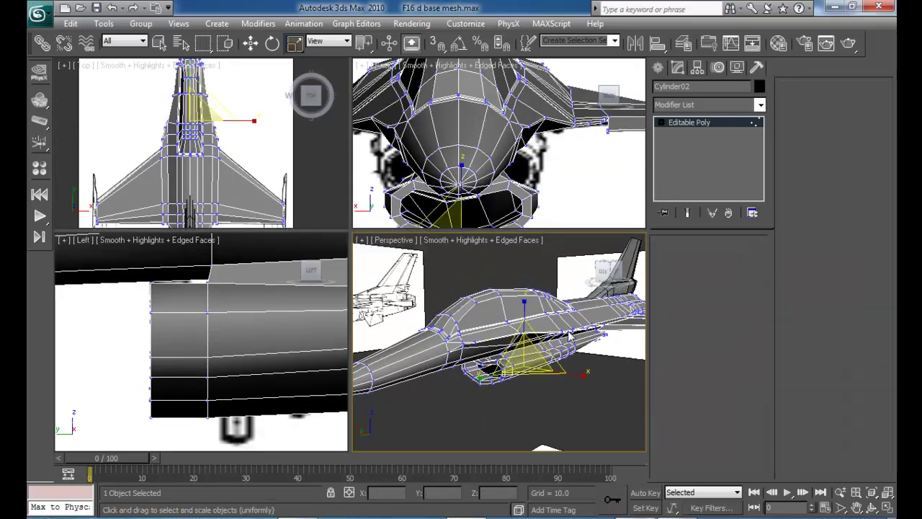
middle_click_drag(567, 336, 559, 327, "alt")
key("alt+w")
scroll(447, 288, "down", 3)
scroll(428, 284, "down", 2)
middle_click_drag(425, 284, 440, 260, "alt")
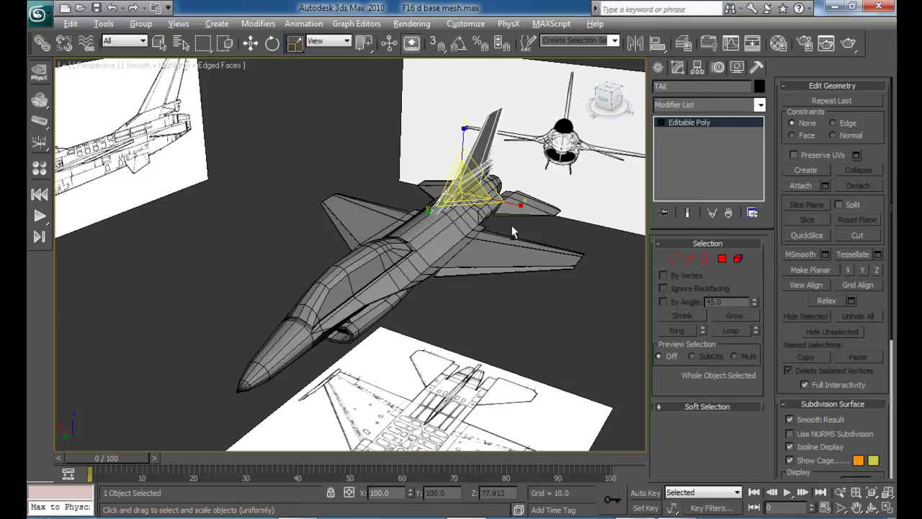
middle_click_drag(511, 225, 503, 173, "alt")
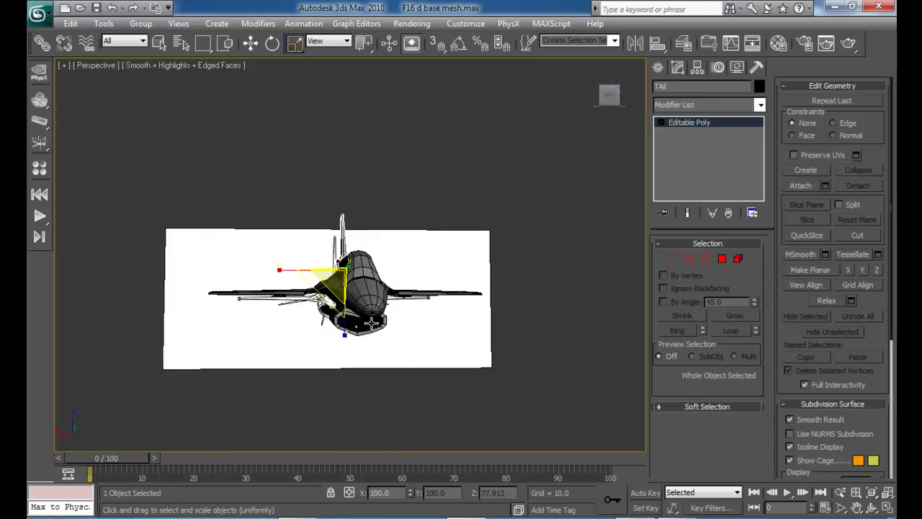
- Select the open inner border of the fuselage's air intake in border sub-object mode
scroll(376, 206, "up", 4)
middle_click_drag(377, 205, 371, 188, "alt")
scroll(365, 223, "up", 5)
middle_click_drag(365, 224, 404, 241, "alt")
scroll(334, 245, "up", 3)
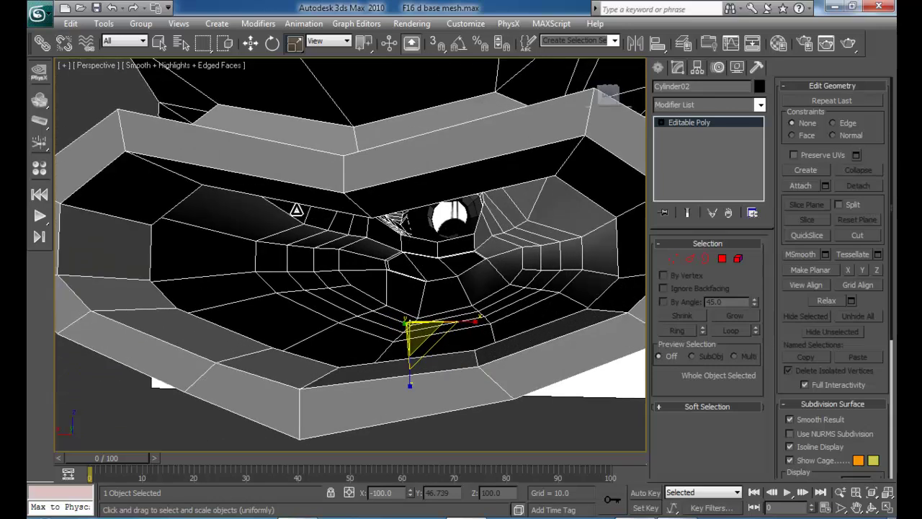
left_click(706, 259)
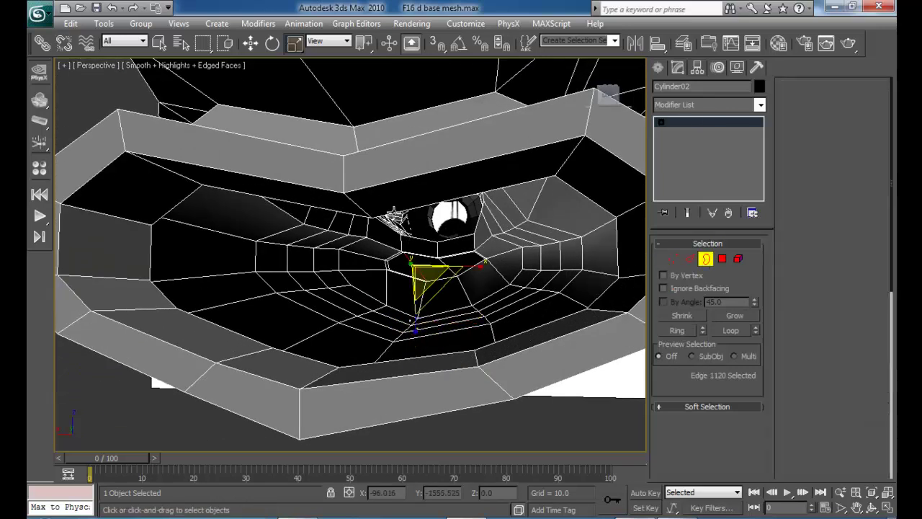
left_click(216, 186)
key("w")
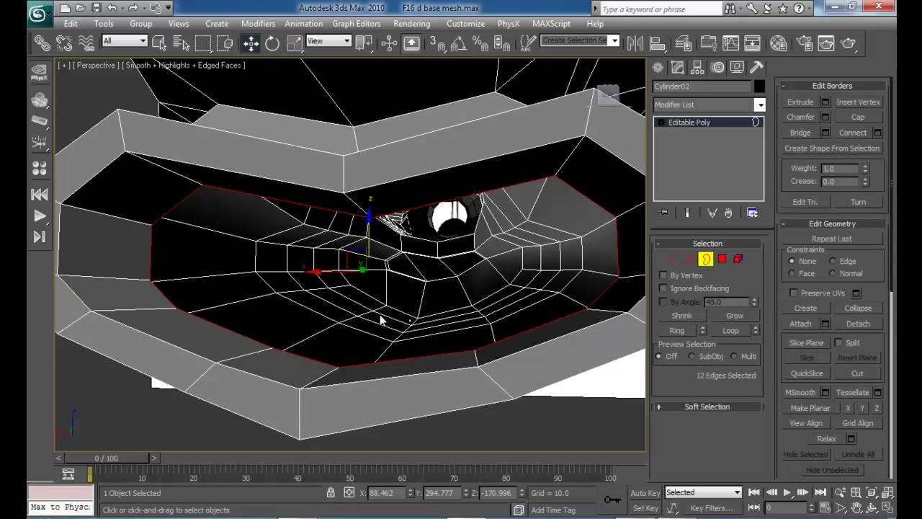
middle_click_drag(322, 271, 376, 307, "alt")
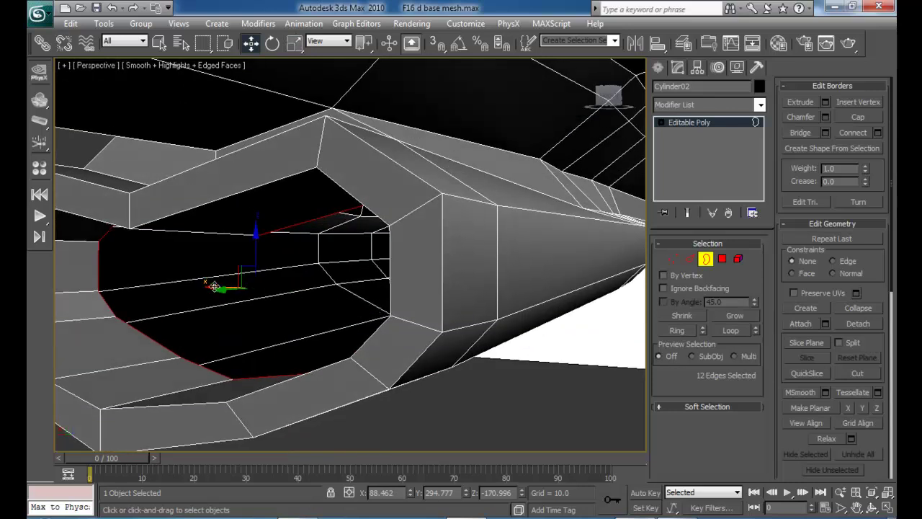
left_click(245, 309)
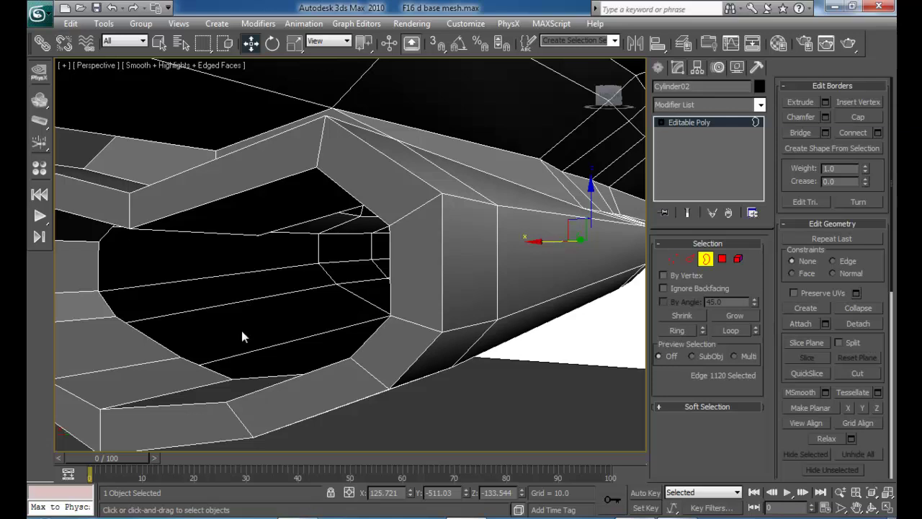
left_click(185, 359)
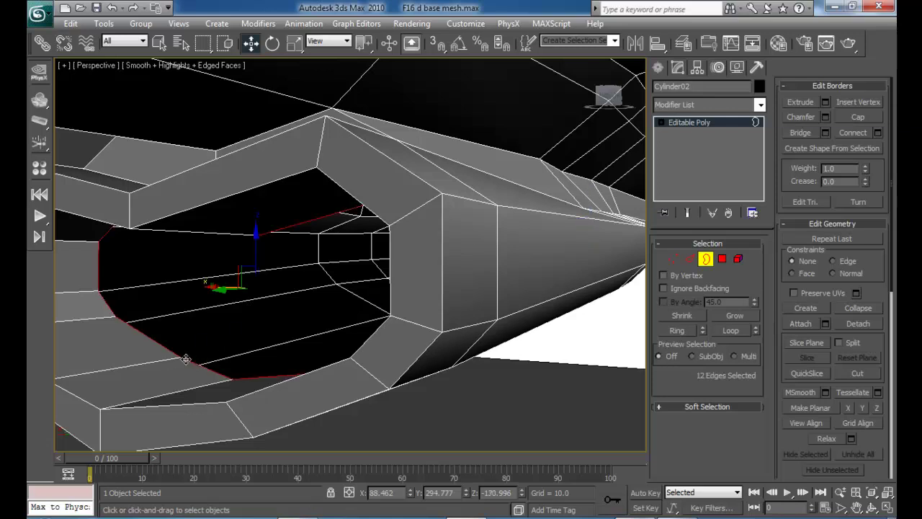
- Extend the selected intake border deeper along the duct to form new faces and scale its opening down
middle_click_drag(224, 288, 254, 343, "alt")
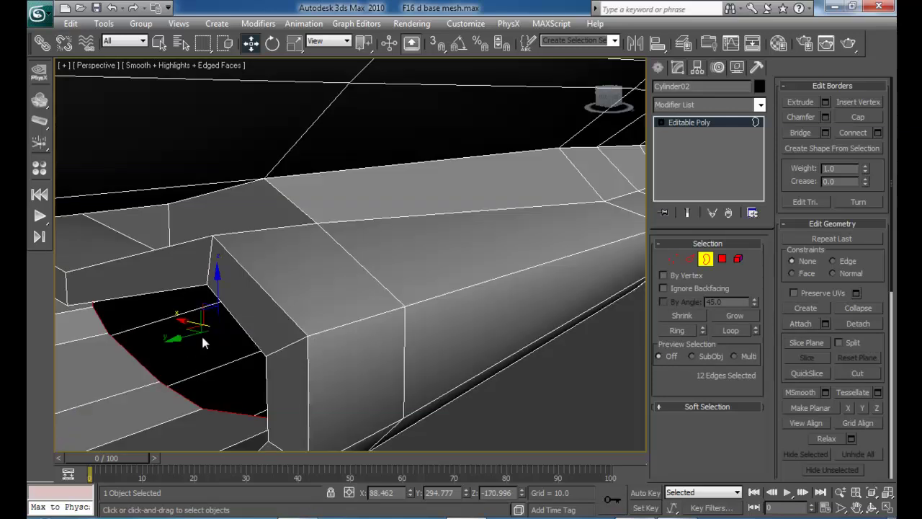
left_click_drag(191, 335, 518, 242)
middle_click_drag(354, 330, 388, 318, "alt")
key("r")
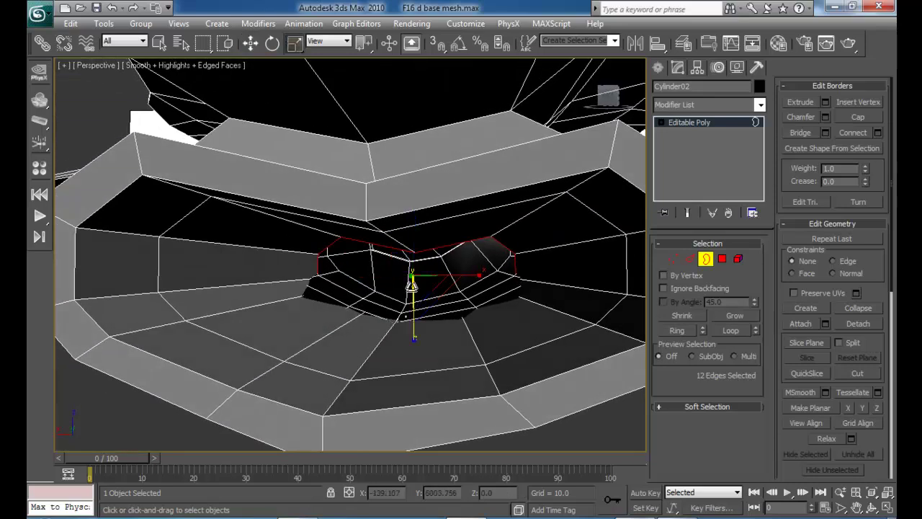
left_click_drag(421, 283, 394, 381)
- Clear the selection, leave border editing and examine the intake and the whole aircraft from several sides
scroll(404, 307, "down", 8)
middle_click_drag(405, 311, 384, 316, "alt")
left_click(639, 310)
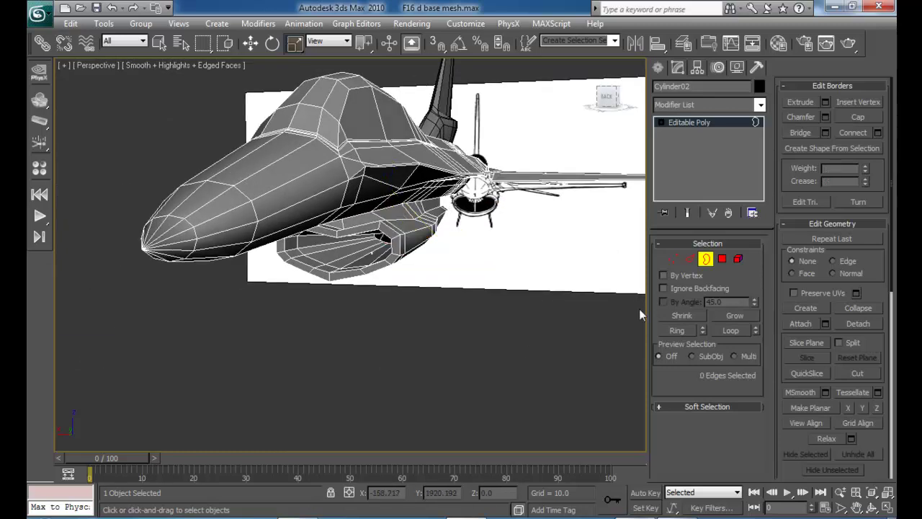
left_click(702, 260)
left_click(504, 313)
scroll(450, 313, "down", 5)
middle_click_drag(453, 310, 433, 199, "alt")
scroll(464, 322, "up", 5)
scroll(432, 199, "down", 5)
middle_click_drag(432, 253, 405, 285, "alt")
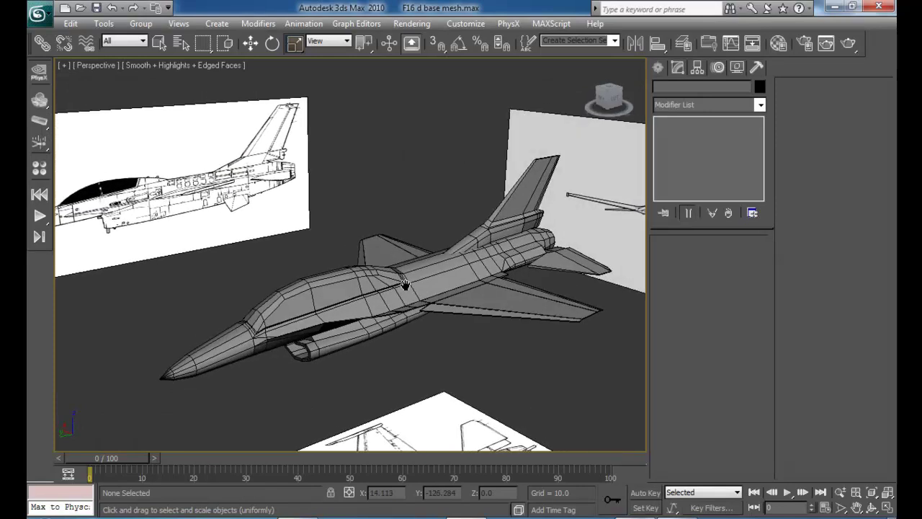
- Switch to Windows Photo Viewer and look through the F-16 reference photos
left_click(593, 518)
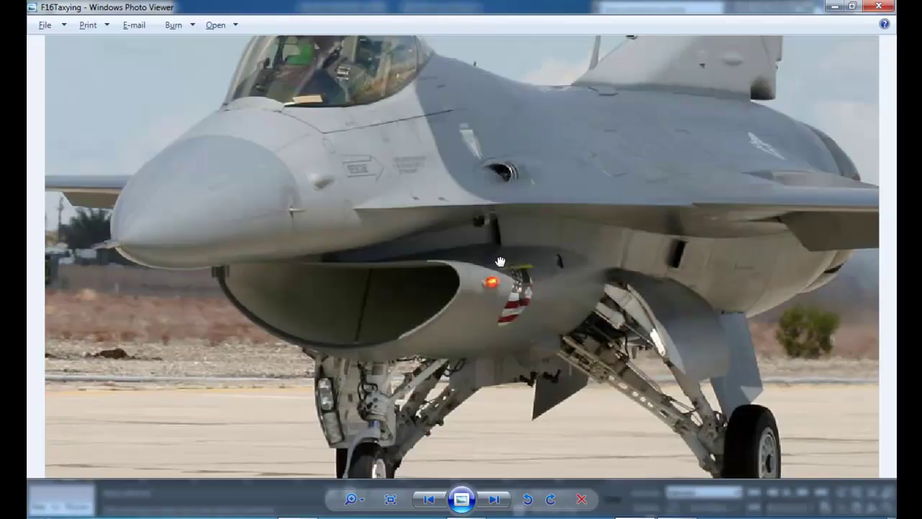
left_click_drag(500, 261, 514, 295)
scroll(514, 294, "down", 2)
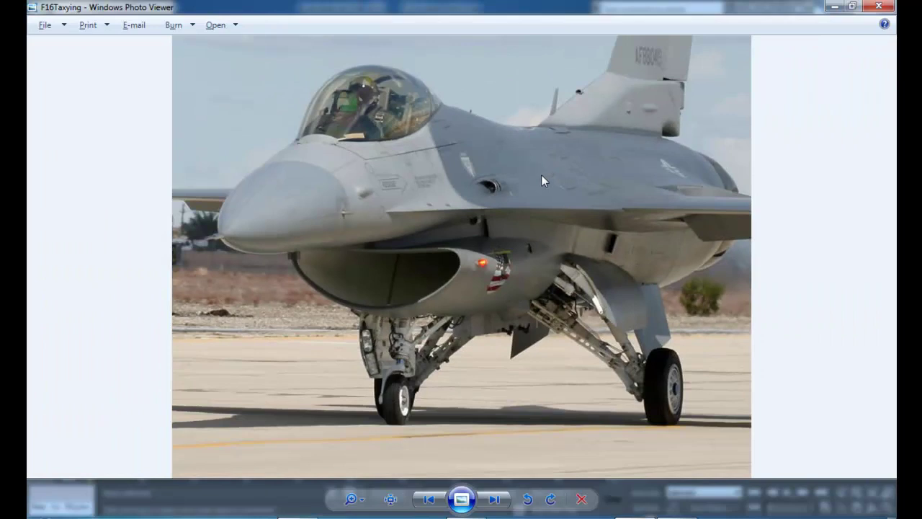
key("Right")
key("Right")
scroll(554, 202, "up", 2)
key("Right")
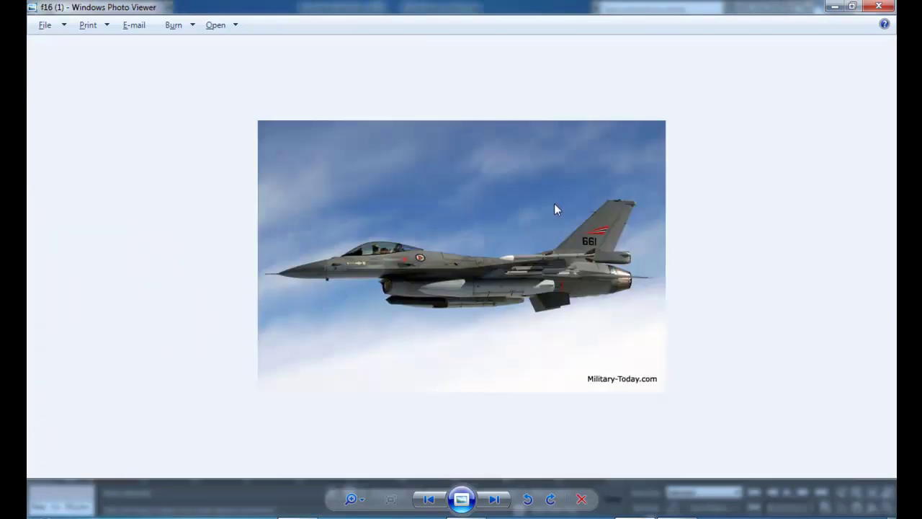
scroll(555, 208, "down", 2)
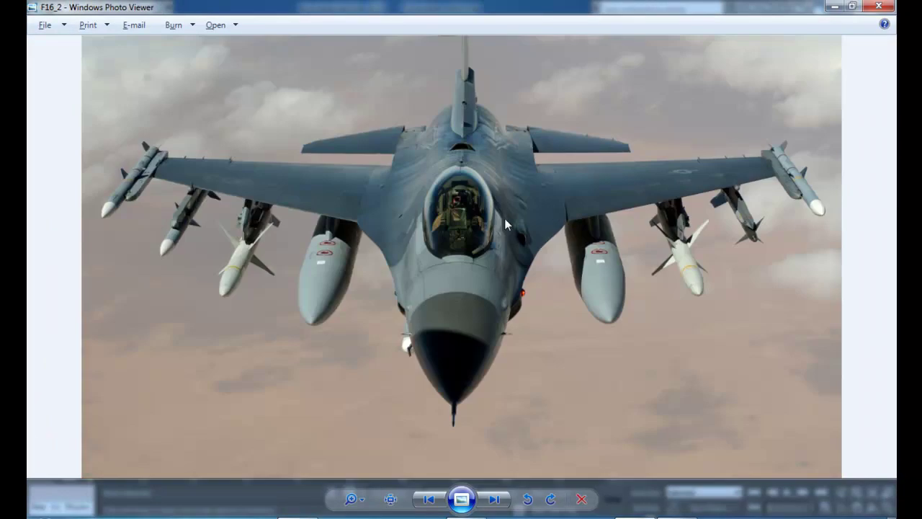
- Examine the nose, canopy, wings and underwing stores close up in the F16_2 front-view photo
scroll(542, 272, "up", 4)
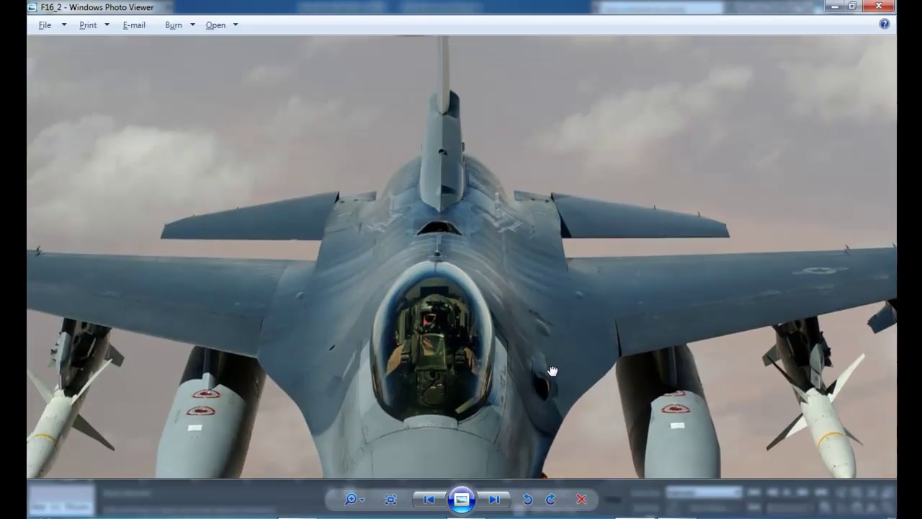
left_click_drag(552, 371, 757, 242)
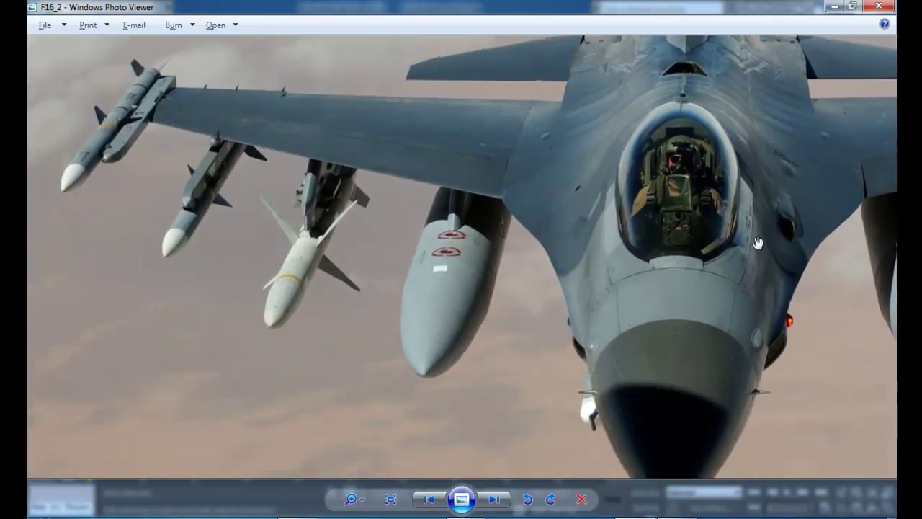
left_click_drag(618, 252, 105, 281)
left_click_drag(395, 223, 579, 89)
left_click_drag(684, 158, 657, 123)
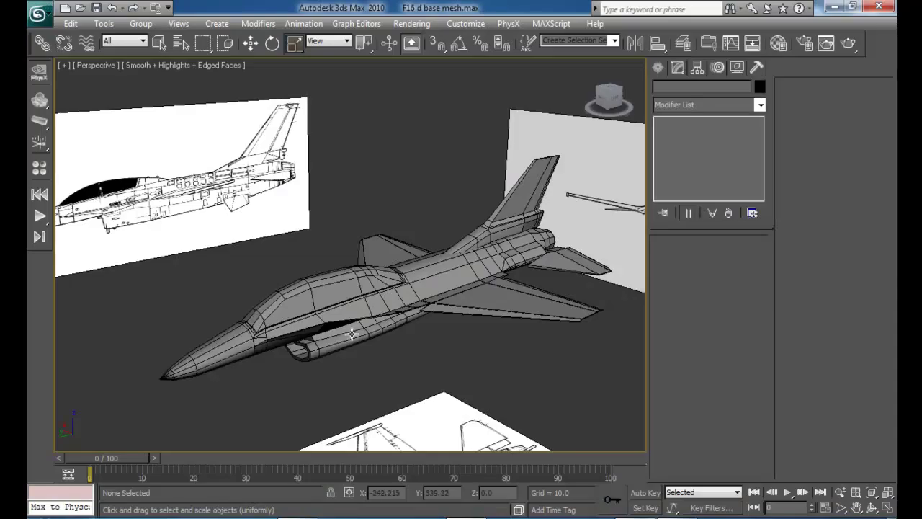
- Switch back to 3ds Max and chamfer the fuselage's nose-tip vertex by 4.2
middle_click_drag(432, 303, 422, 252, "alt")
scroll(473, 292, "up", 3)
left_click(427, 272)
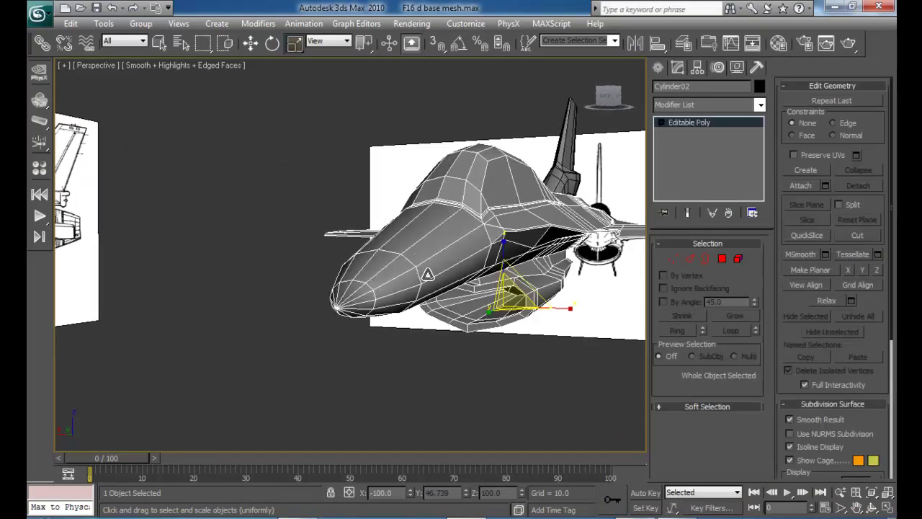
left_click(671, 259)
left_click(337, 309)
scroll(380, 329, "up", 5)
scroll(397, 294, "down", 3)
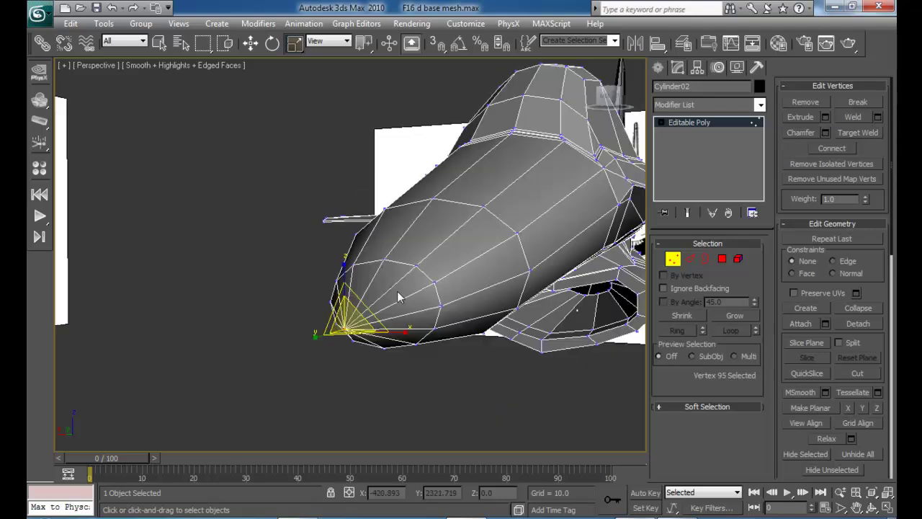
left_click(825, 133)
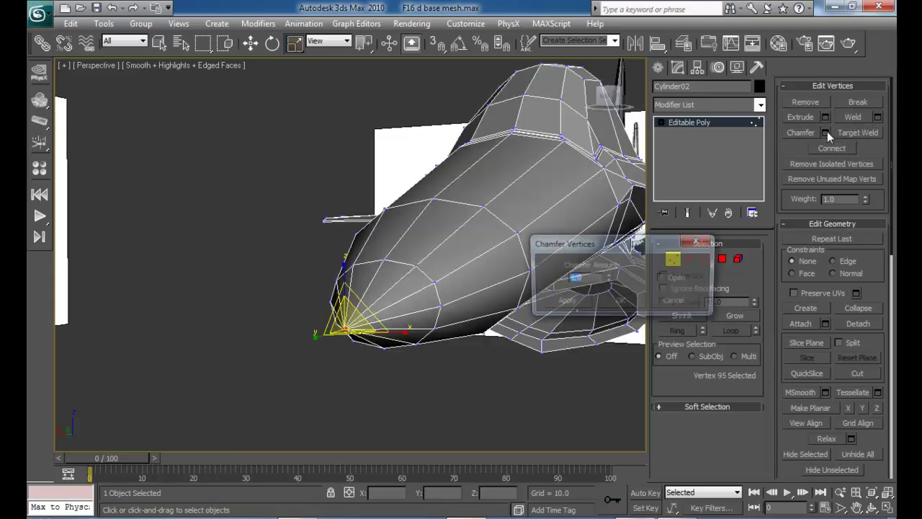
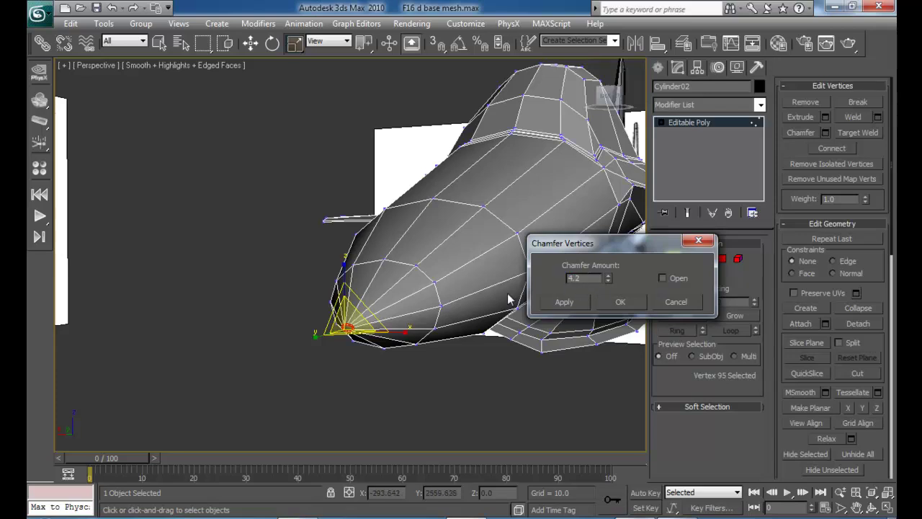
left_click(617, 308)
left_click(435, 370)
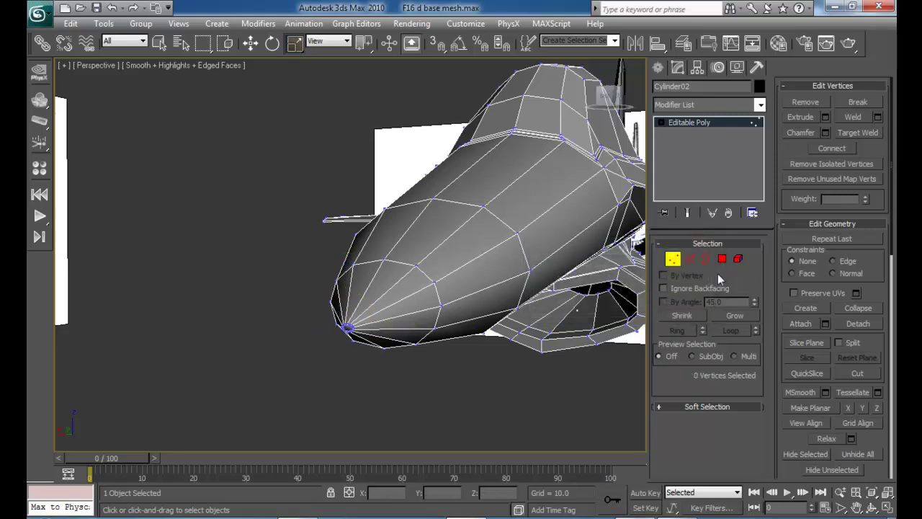
- Extrude the small polygon at the nose tip by 37.1 as a group, working against the side blueprint in the left view
left_click(722, 259)
left_click(348, 328)
middle_click_drag(424, 301, 444, 265)
key("alt+w")
middle_click_drag(224, 293, 225, 315)
key("alt+w")
middle_click_drag(185, 271, 353, 334)
scroll(352, 333, "down", 5)
middle_click_drag(202, 256, 547, 291)
scroll(547, 292, "up", 6)
middle_click_drag(133, 398, 263, 306)
scroll(391, 260, "up", 3)
middle_click_drag(389, 257, 434, 215)
left_click(825, 118)
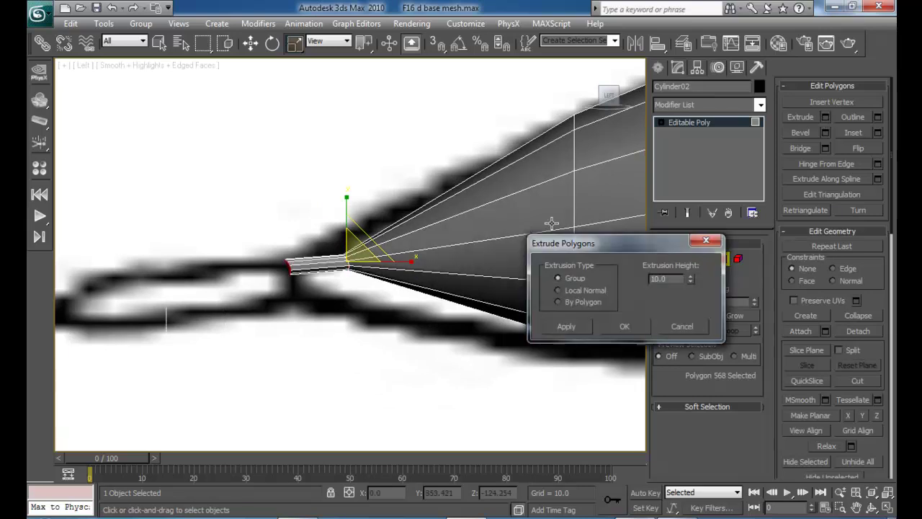
left_click_drag(693, 277, 678, 102)
middle_click_drag(344, 262, 415, 258)
scroll(421, 234, "down", 2)
left_click(618, 327)
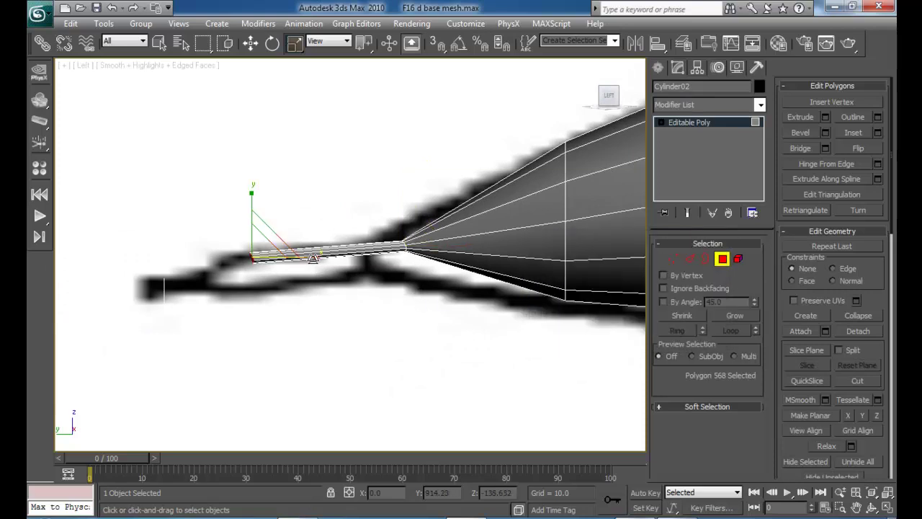
- Inset the end polygon of the nose probe by about 1.5 as a group
middle_click_drag(253, 275, 413, 240)
scroll(269, 295, "up", 3)
scroll(442, 311, "up", 3)
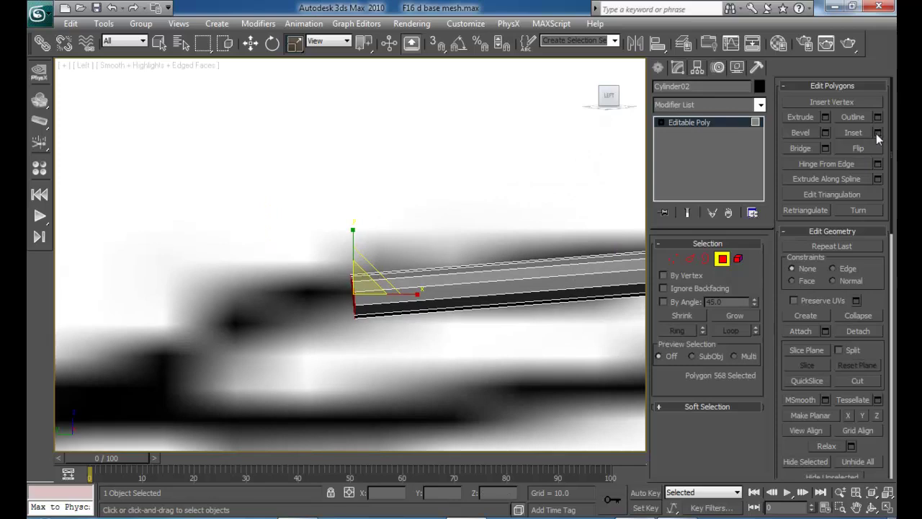
left_click(877, 133)
left_click_drag(690, 286, 675, 246)
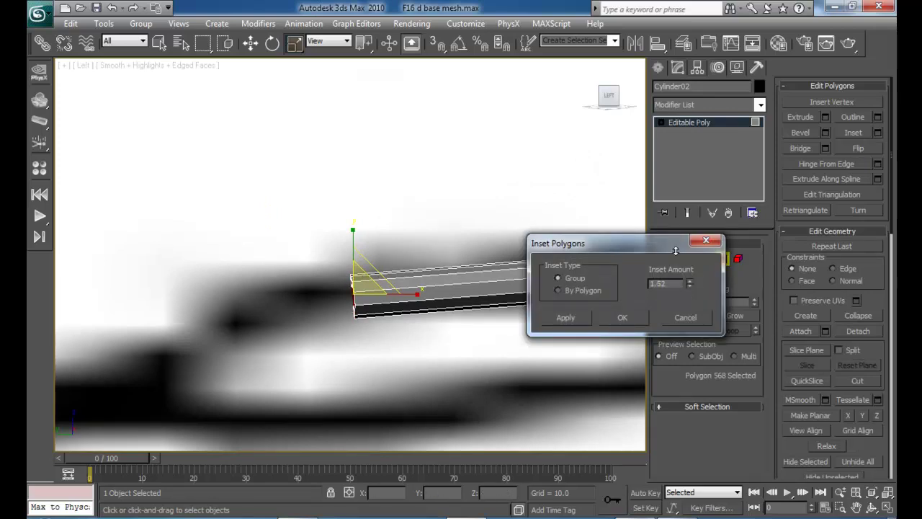
left_click(622, 319)
- Extrude the inset end polygon of the nose probe by 17.066 as a group
left_click(825, 117)
middle_click_drag(423, 315, 524, 213)
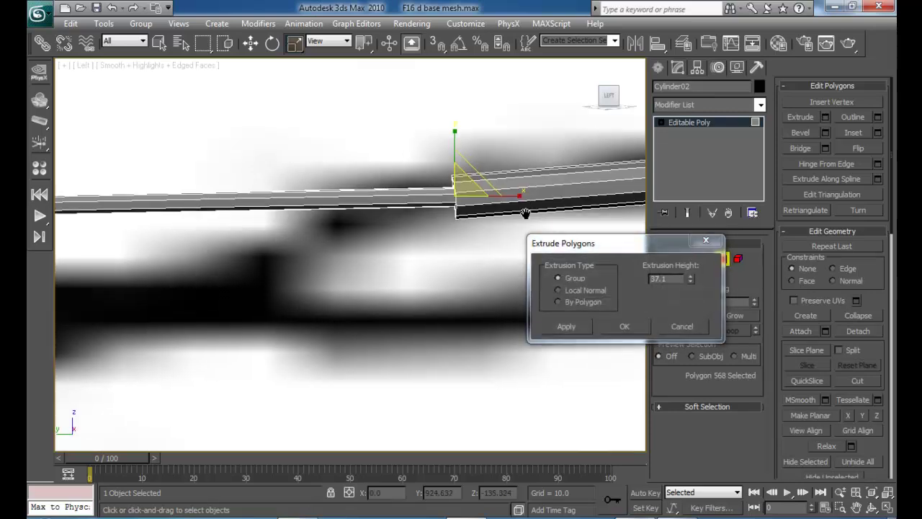
scroll(389, 228, "down", 6)
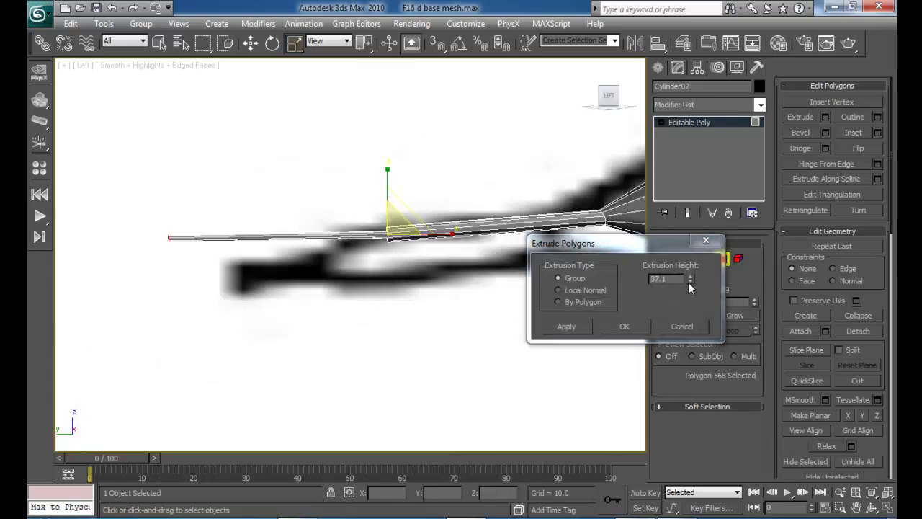
left_click_drag(688, 282, 697, 325)
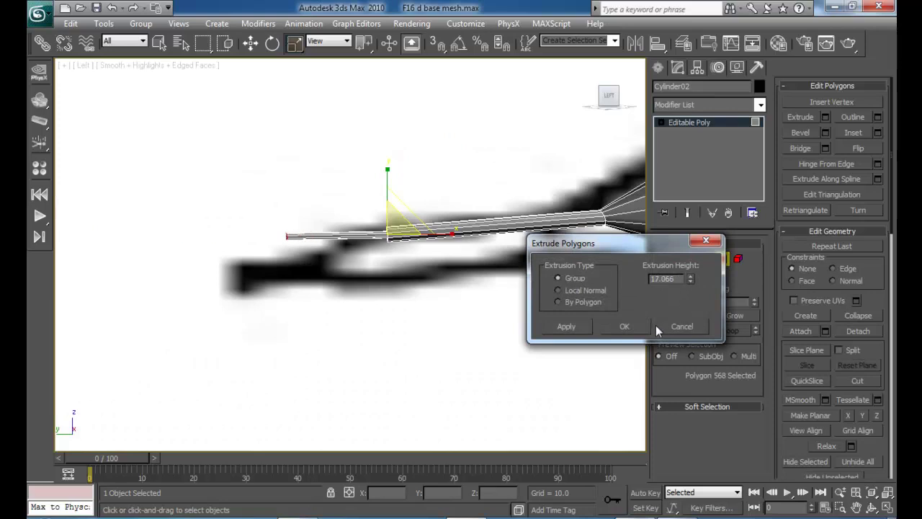
left_click(624, 325)
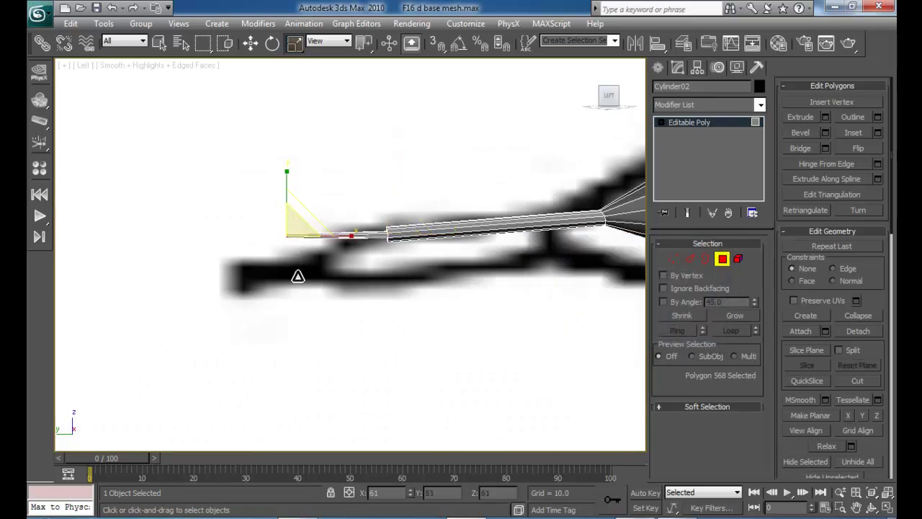
- Scale down the probe's end polygon and move it onto the probe tip in the side blueprint
left_click_drag(305, 228, 256, 250)
key("w")
left_click_drag(337, 152, 425, 318)
left_click(585, 277)
- Move the vertices at the step between the probe's thick and thin sections forward and down to follow the blueprint
left_click(672, 258)
left_click_drag(427, 264, 367, 187)
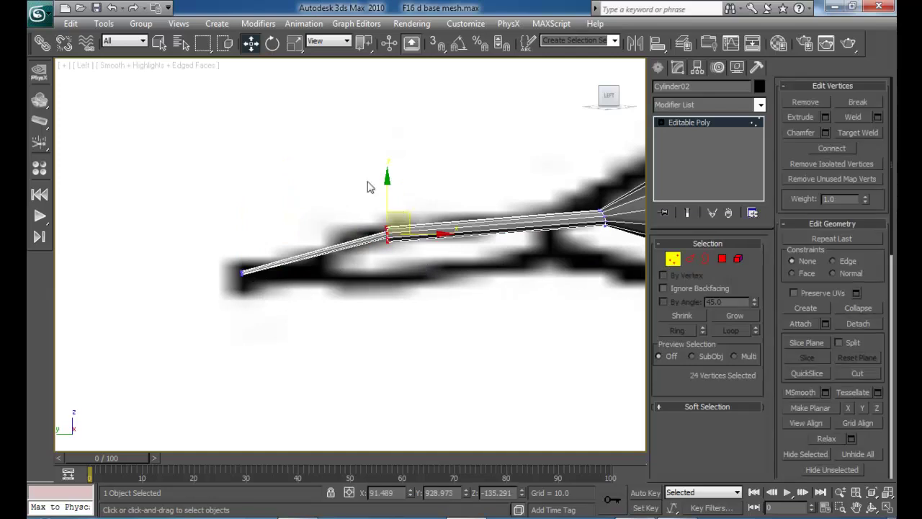
left_click_drag(405, 214, 344, 221)
- Move the vertex ring at the probe's base forward and down, and scale it up to match the side blueprint
key("r")
mouse_move(467, 255)
middle_mouse_down()
mouse_move(348, 271)
mouse_move(476, 269)
middle_mouse_up()
left_click_drag(449, 195, 505, 269)
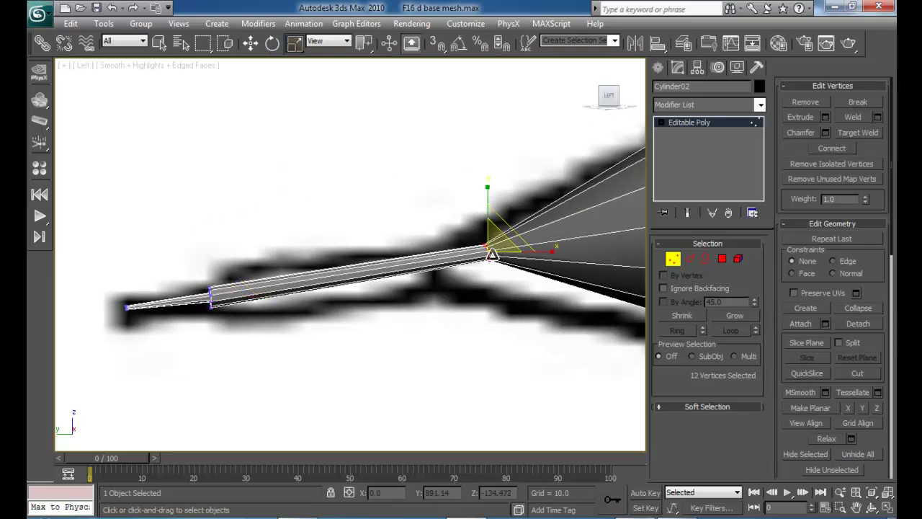
key("w")
left_click_drag(506, 232, 471, 148)
key("r")
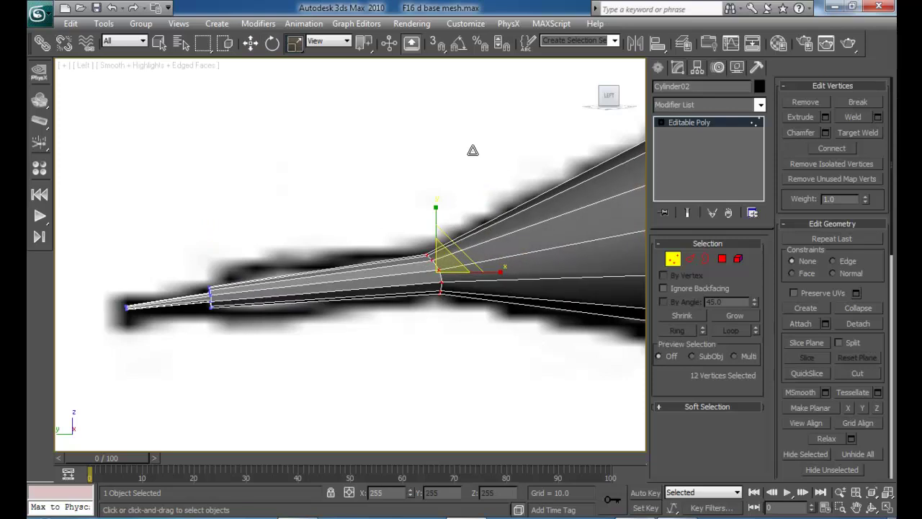
- Examine the reshaped nose probe and the canopy area of the fuselage from several angles in perspective
scroll(465, 237, "down", 2)
middle_click_drag(452, 237, 412, 190)
scroll(413, 189, "down", 4)
middle_click_drag(434, 244, 414, 255)
key("alt+w")
middle_click_drag(452, 309, 458, 305, "alt")
key("alt+w")
left_click(508, 385)
middle_click_drag(418, 267, 418, 317, "alt")
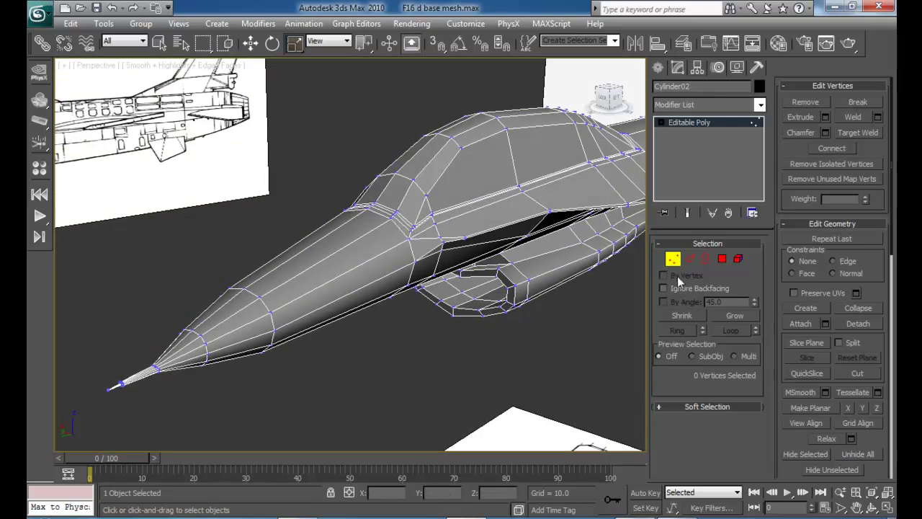
left_click(673, 259)
middle_click_drag(370, 374, 395, 334)
left_click(396, 333)
mouse_move(446, 293)
middle_mouse_down("alt")
mouse_move(430, 306)
mouse_move(474, 317)
mouse_move(498, 263)
mouse_move(504, 295)
mouse_move(543, 274)
mouse_move(457, 291)
middle_mouse_up("alt")
middle_click_drag(443, 259, 336, 252)
scroll(461, 313, "up", 3)
middle_click_drag(335, 252, 368, 251, "alt")
left_click(372, 237)
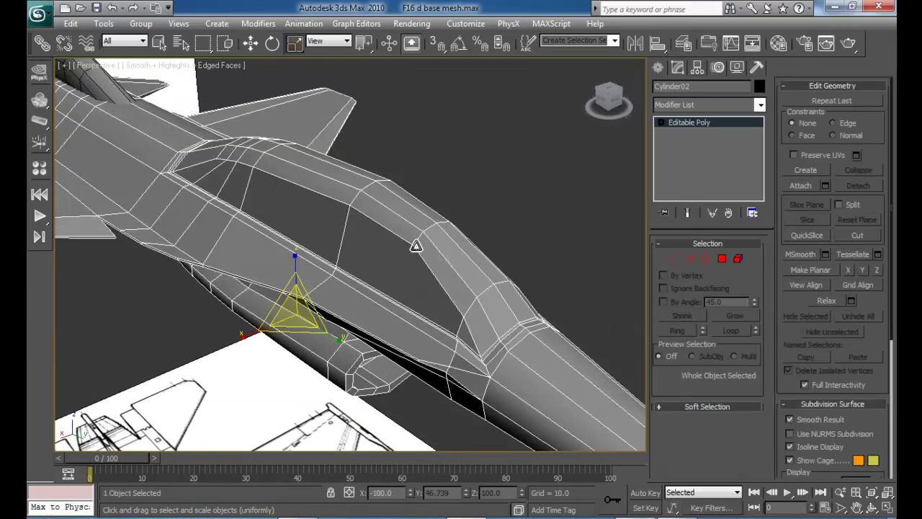
- Connect the ring of edges around the canopy sides and windshield with 1 segment and the slide reset to its default
left_click(691, 261)
left_click(342, 231)
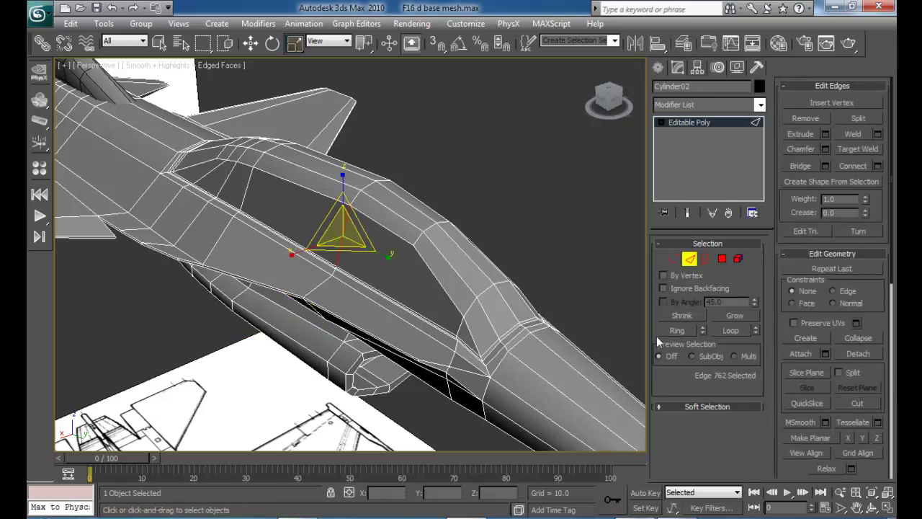
left_click(677, 337)
middle_click_drag(500, 265, 385, 331, "alt")
scroll(433, 266, "up", 3)
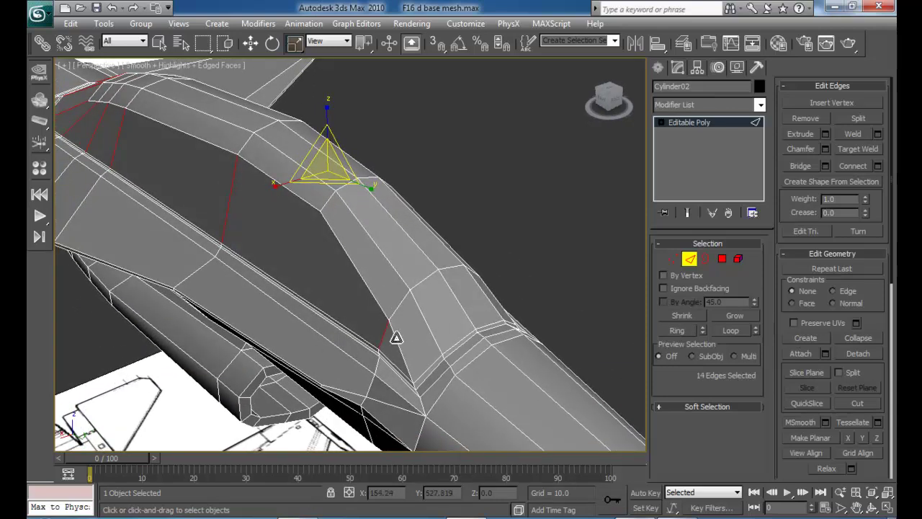
left_click(400, 350, "ctrl")
left_click(432, 326, "ctrl")
key("ctrl+z")
left_click(427, 324, "ctrl")
left_click(462, 311, "ctrl")
middle_click_drag(511, 332, 374, 339, "alt")
left_click(301, 329, "ctrl")
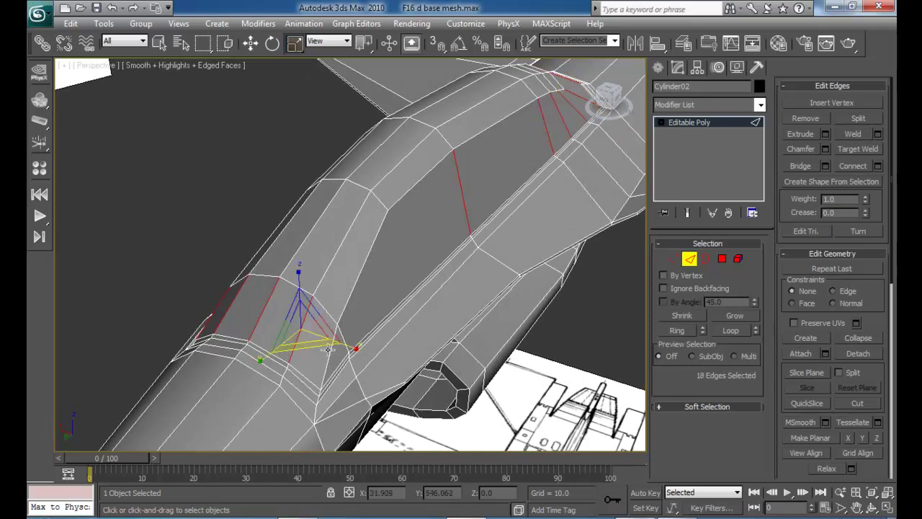
left_click(330, 350, "ctrl")
middle_click_drag(352, 347, 509, 356, "alt")
left_click(877, 166)
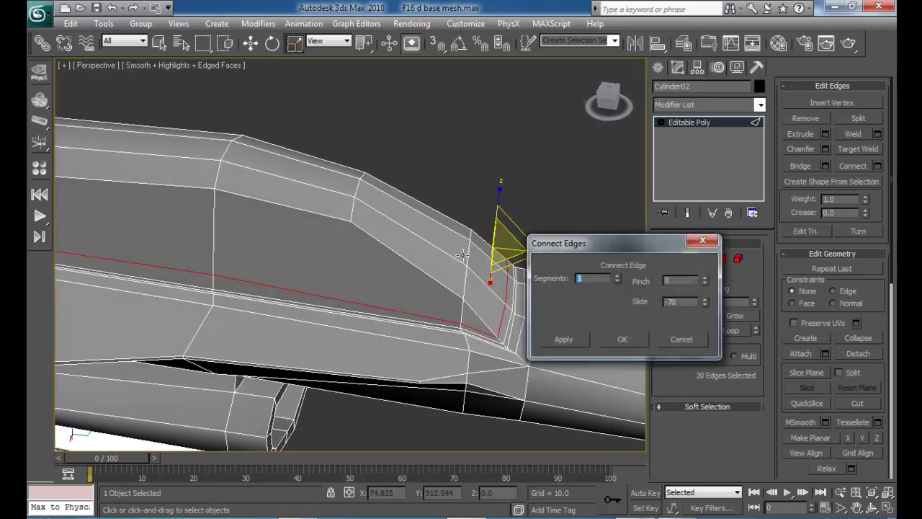
left_click(617, 276)
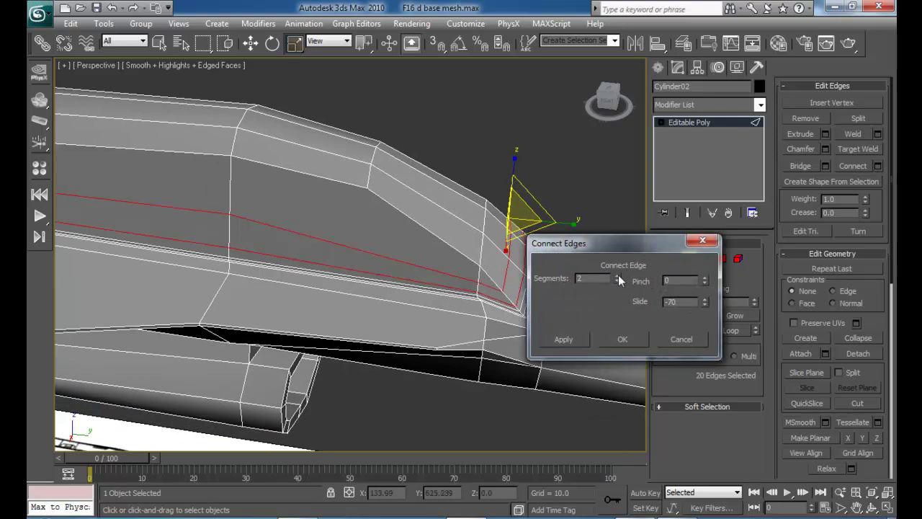
left_click(616, 280)
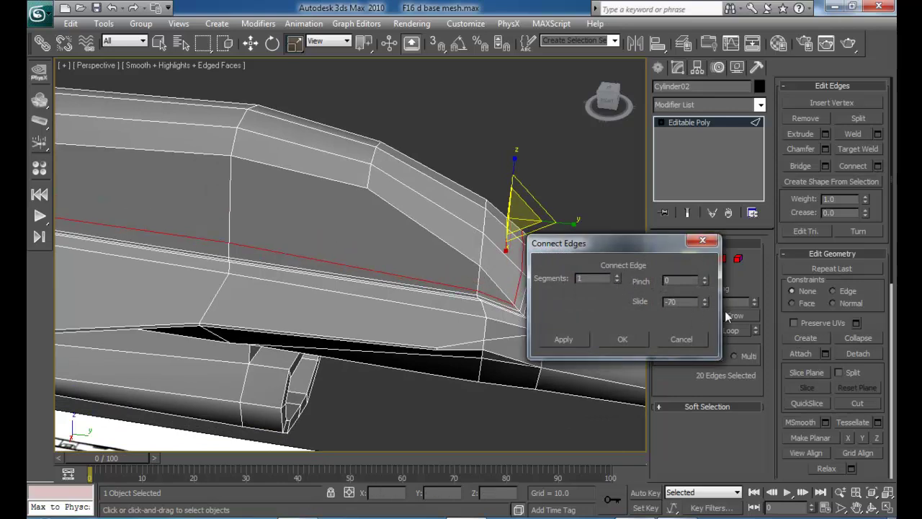
right_click(706, 300)
left_click(624, 338)
middle_click_drag(537, 339, 429, 270, "alt")
scroll(408, 315, "down", 4)
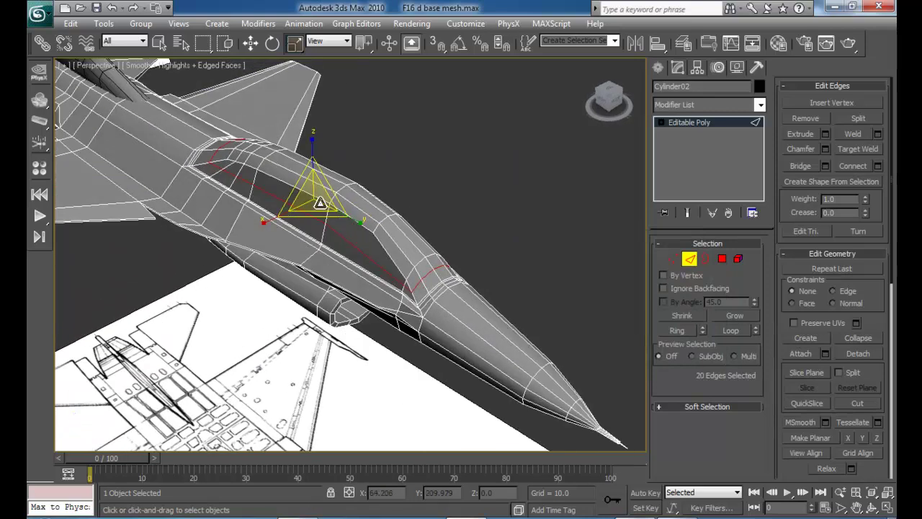
- Scale the new canopy edge loop up to about 104% and raise the four edges across the windshield's rear hoop slightly
left_click_drag(323, 203, 328, 200)
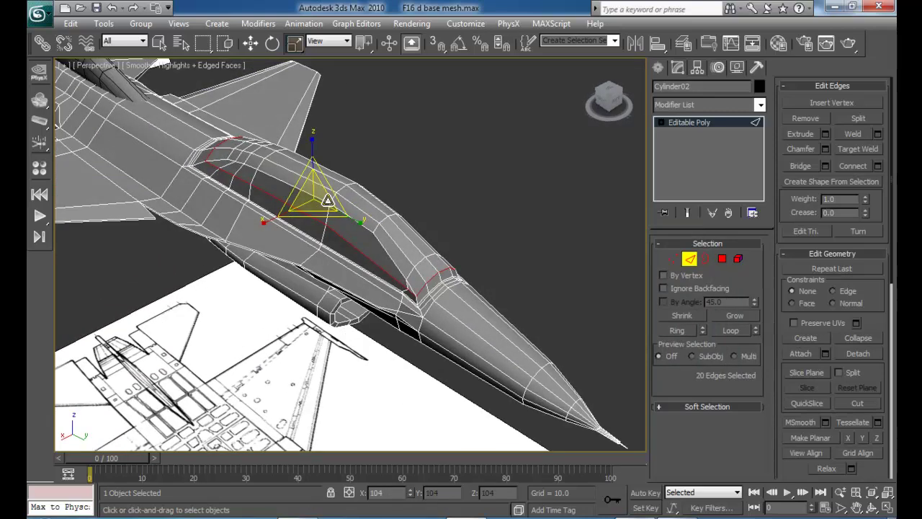
scroll(436, 272, "up", 6)
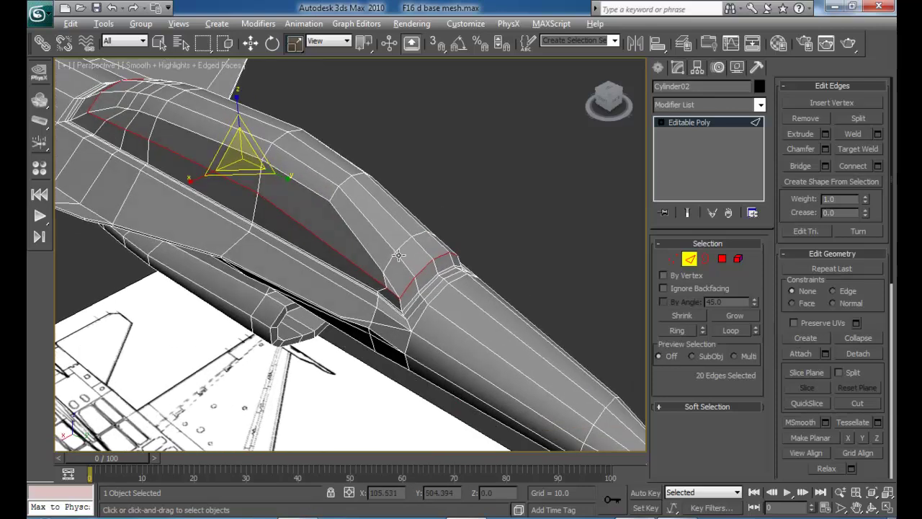
left_click(454, 245)
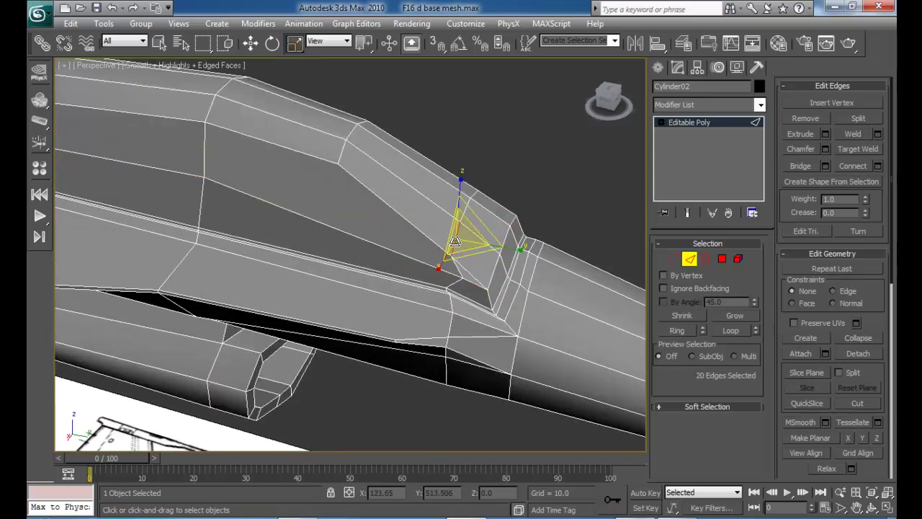
left_click(465, 205, "ctrl")
middle_click_drag(522, 228, 446, 245, "alt")
left_click(393, 252, "ctrl")
left_click(420, 257, "ctrl")
middle_click_drag(466, 299, 364, 307, "alt")
key("w")
left_click_drag(266, 213, 267, 206)
- Move the four front edges of the new canopy loop at the windshield back about 5 units along Y
left_click(228, 306)
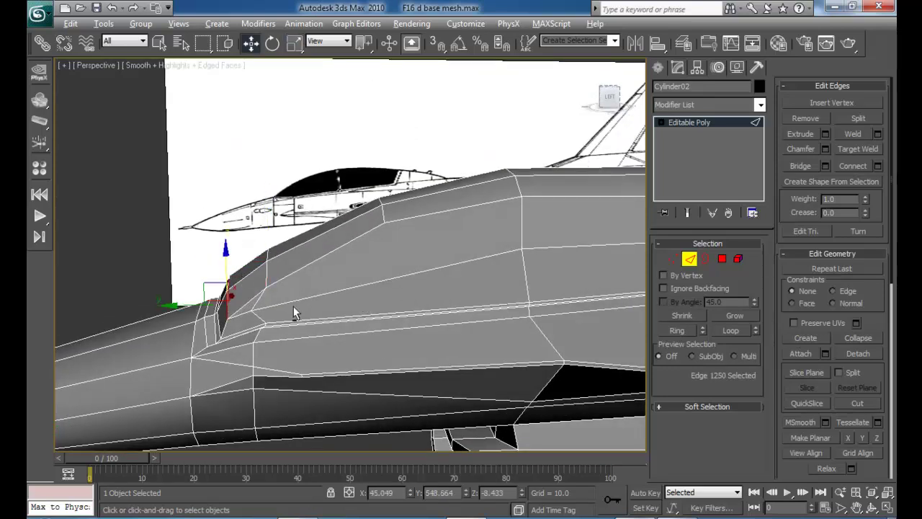
middle_click_drag(295, 312, 362, 314, "alt")
left_click(319, 308, "ctrl")
left_click(261, 315, "ctrl")
left_click(259, 317, "ctrl")
middle_click_drag(258, 316, 185, 307, "alt")
left_click_drag(180, 292, 186, 289)
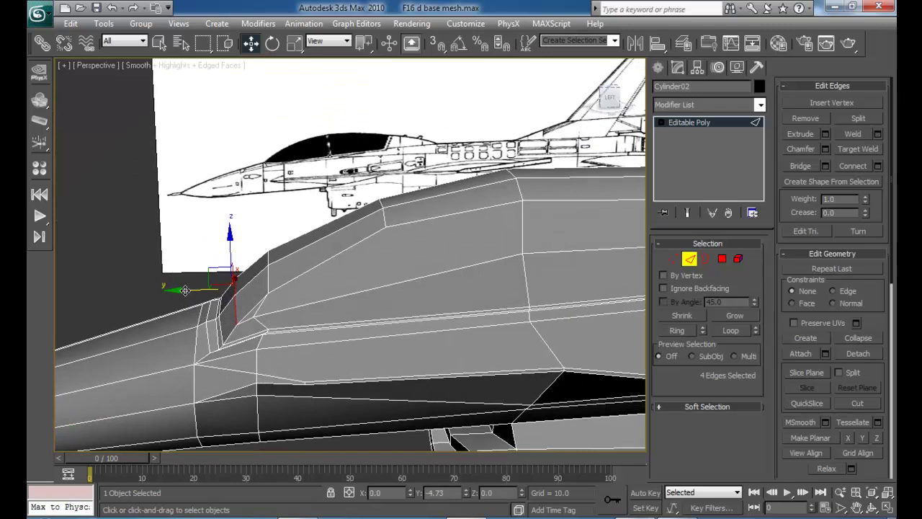
- Move the vertex at the windshield's lower rear corner backward along Y on both sides of the canopy
left_click(672, 258)
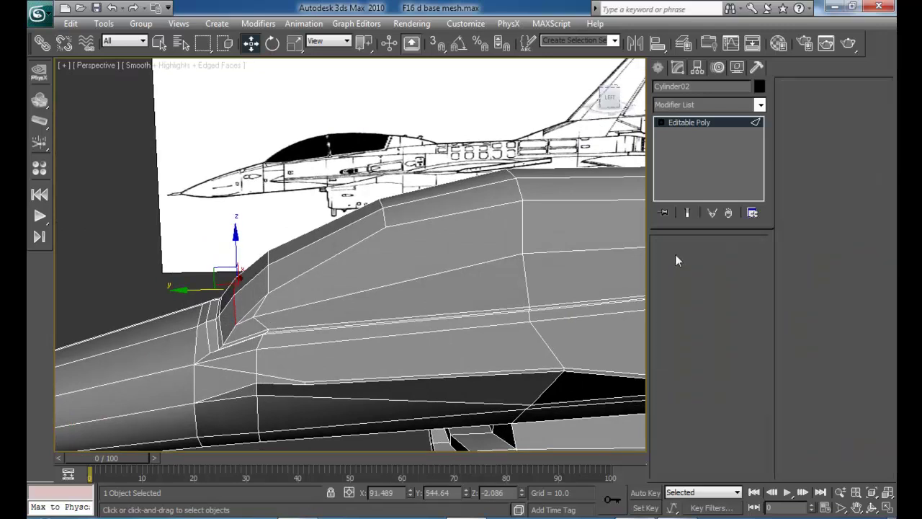
left_click(256, 318)
left_click_drag(196, 318, 210, 317)
middle_click_drag(267, 325, 457, 322, "alt")
left_click(446, 310)
left_click_drag(488, 311, 473, 311)
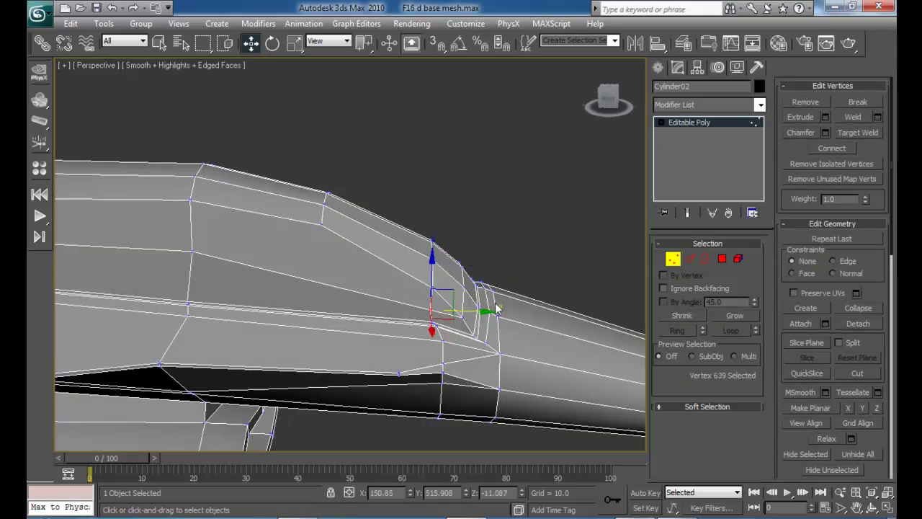
- Narrow the windshield along X by scaling its four lower side vertices inward and its four upper ones to about 94%
scroll(498, 306, "up", 3)
middle_click_drag(510, 267, 511, 235)
scroll(521, 260, "down", 3)
middle_click_drag(524, 267, 362, 323, "alt")
left_click(339, 332)
left_click(341, 292, "ctrl")
middle_click_drag(429, 314, 390, 319, "alt")
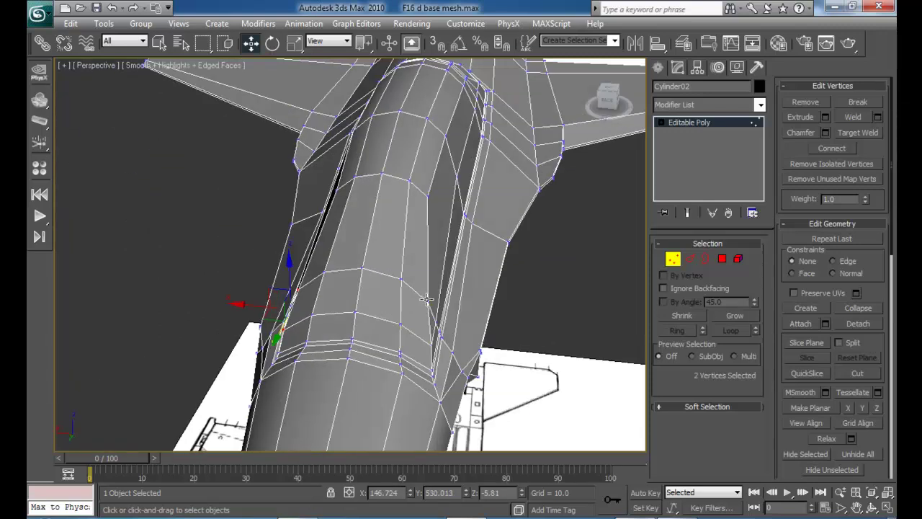
left_click(430, 343, "ctrl")
key("r")
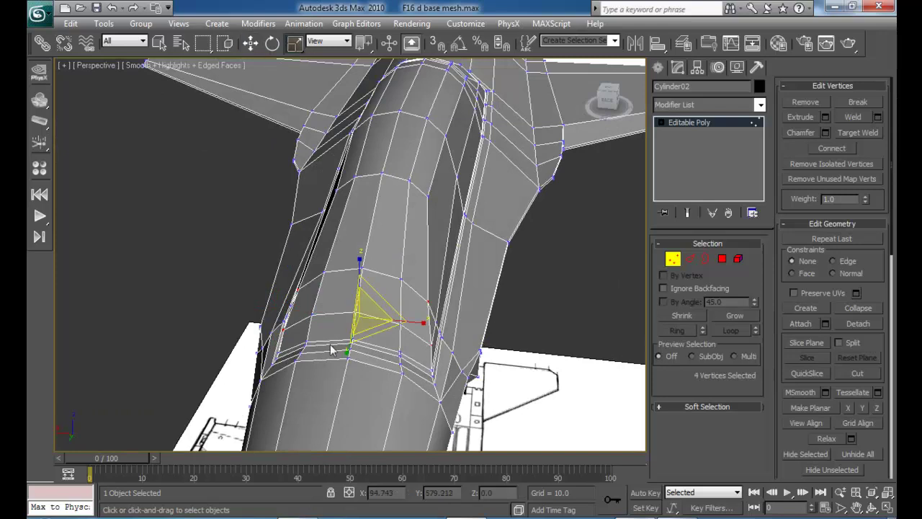
left_click_drag(422, 326, 416, 324)
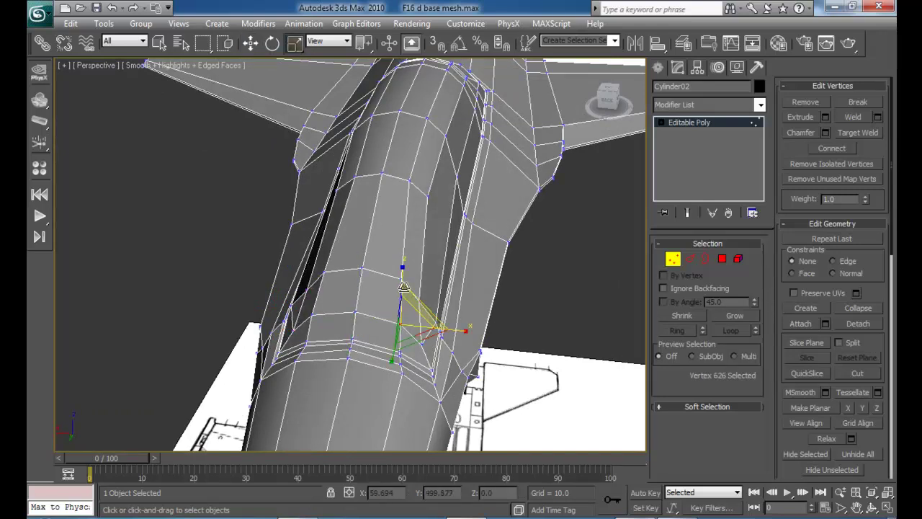
left_click(310, 312, "ctrl")
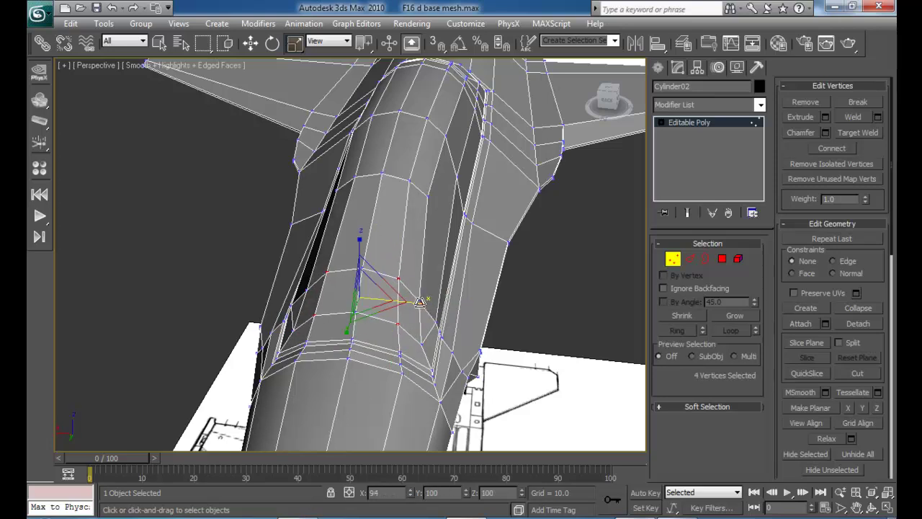
- Raise the six vertices along the canopy's top centreline slightly along Z and leave vertex editing of the fuselage
middle_click_drag(418, 303, 611, 220, "alt")
left_click(389, 244)
left_click(378, 183, "ctrl")
left_click(247, 209, "ctrl")
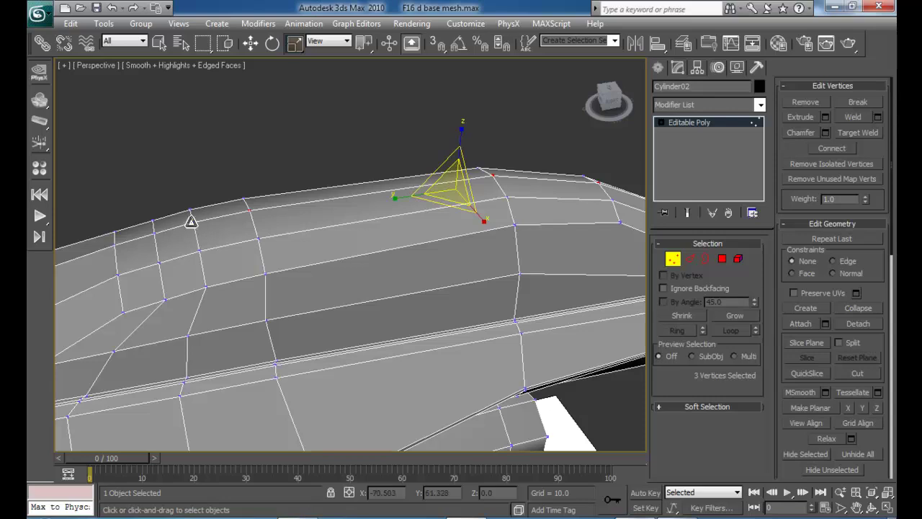
left_click(190, 222, "ctrl")
left_click(152, 230, "ctrl")
left_click(115, 243, "ctrl")
middle_click_drag(191, 241, 336, 215)
scroll(336, 216, "down", 4)
key("F3")
mouse_move(441, 271)
middle_mouse_down("alt")
mouse_move(426, 216)
mouse_move(451, 230)
mouse_move(455, 247)
middle_mouse_up("alt")
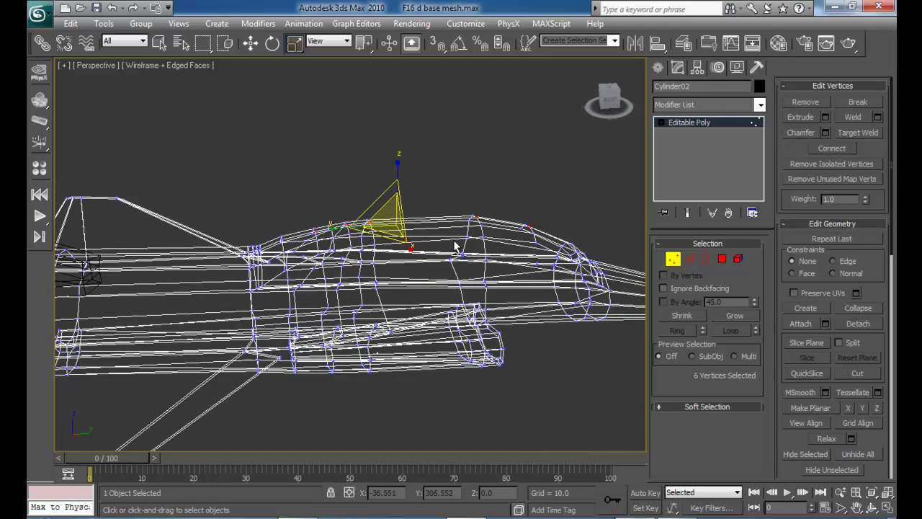
key("F3")
key("w")
left_click_drag(390, 197, 390, 193)
middle_click_drag(532, 238, 496, 267, "alt")
left_click(459, 251)
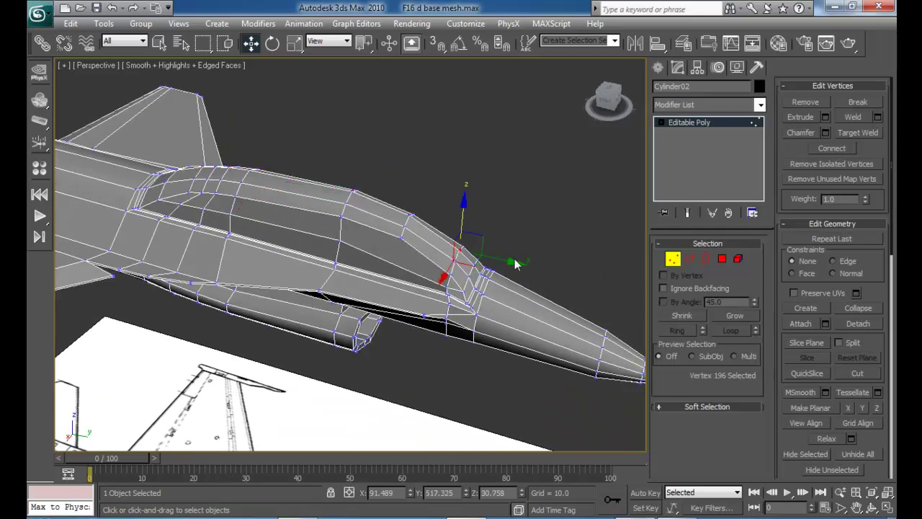
left_click(542, 214)
left_click(677, 261)
left_click(516, 220)
- Scale the upper edge vertices on both sides of the tail fin's base fairing inward along X
middle_click_drag(516, 222, 390, 304, "alt")
left_click(355, 371)
scroll(352, 370, "up", 3)
middle_click_drag(351, 370, 597, 267, "alt")
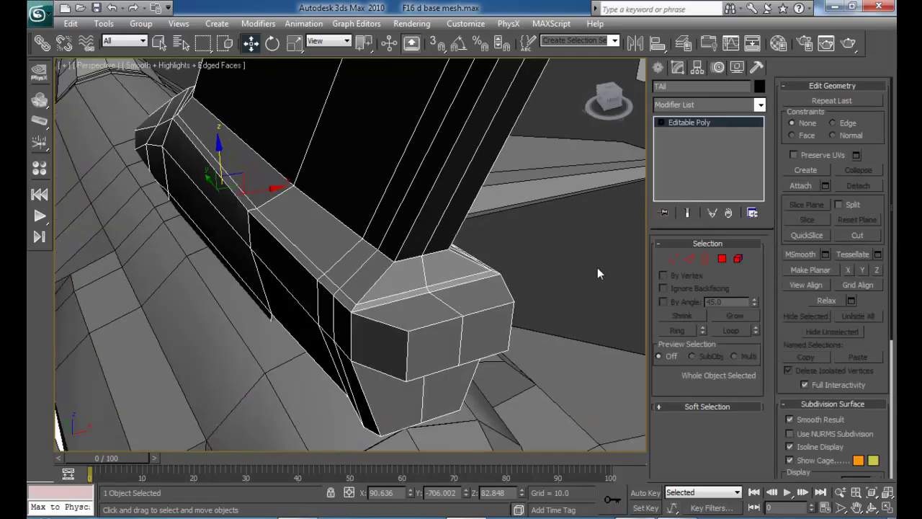
left_click(670, 260)
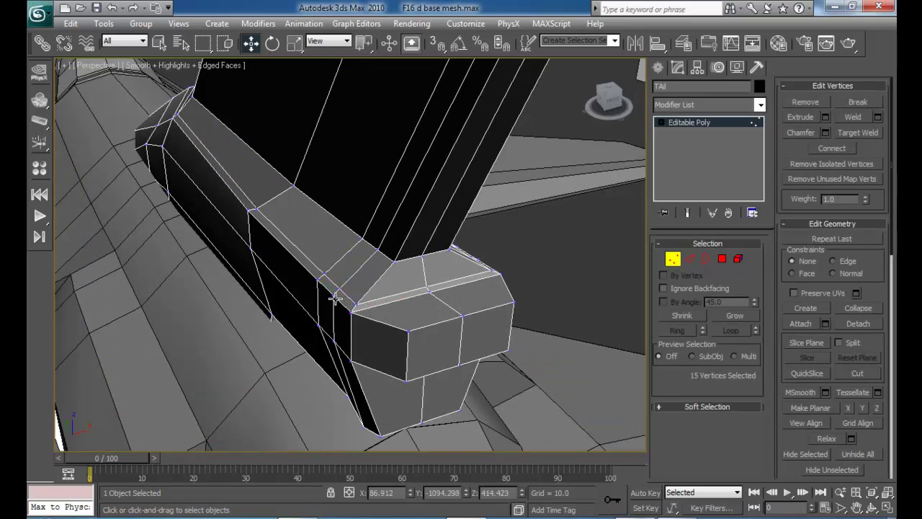
left_click(334, 296, "ctrl")
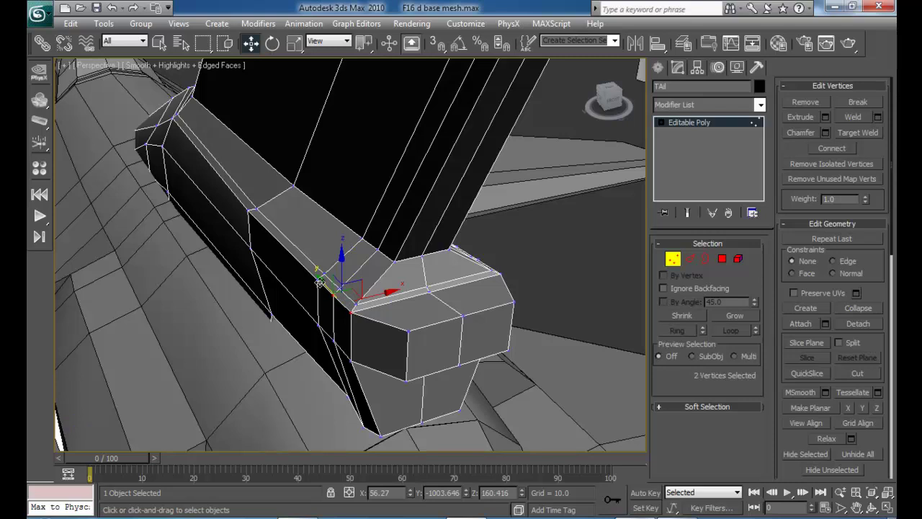
left_click(317, 279, "ctrl")
left_click(324, 273, "ctrl")
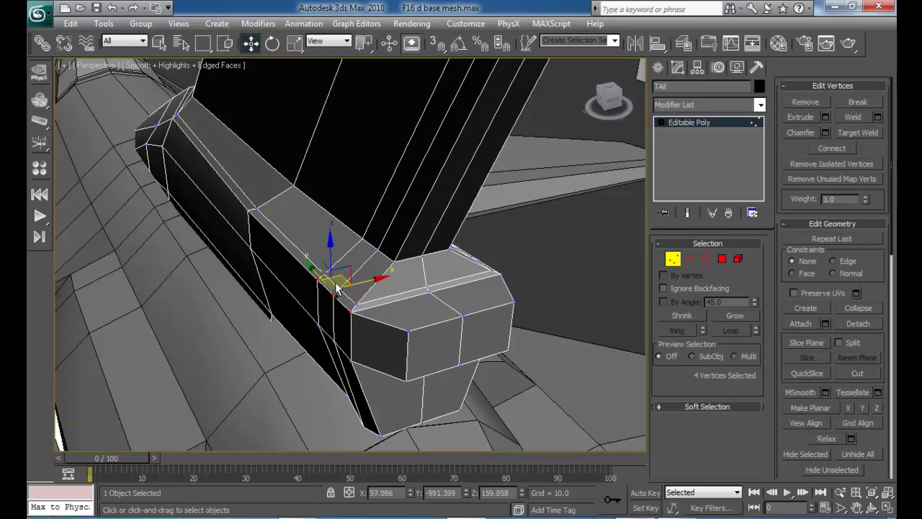
left_click(356, 303, "ctrl")
middle_click_drag(408, 319, 292, 315, "alt")
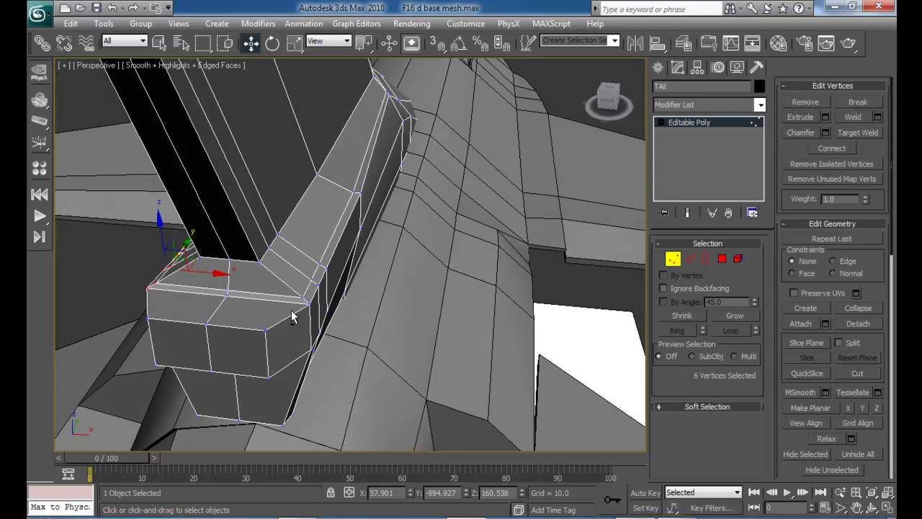
left_click(313, 276, "ctrl")
left_click(319, 265, "ctrl")
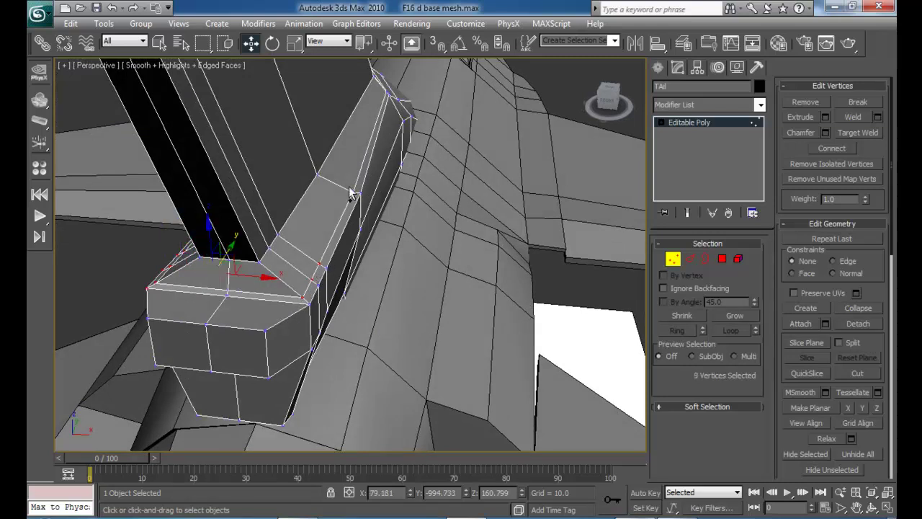
left_click(353, 191, "ctrl")
left_click(360, 193, "ctrl")
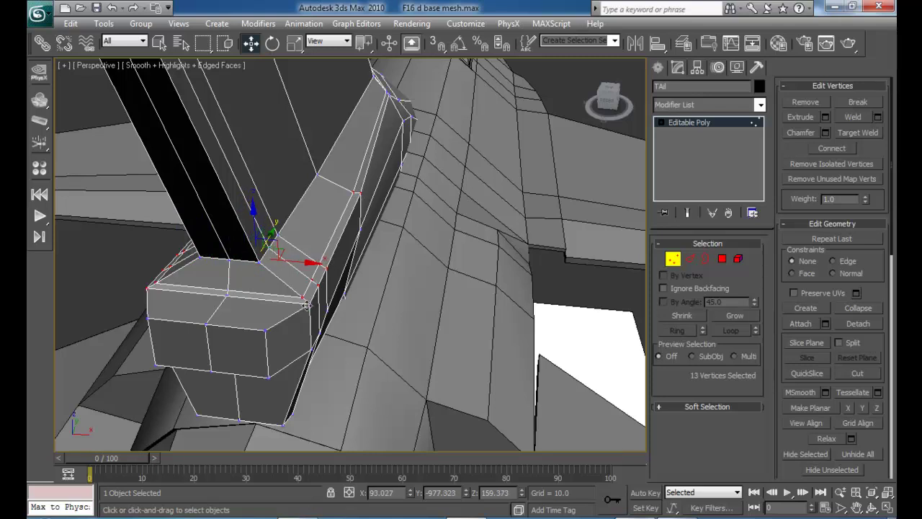
key("r")
left_click_drag(321, 266, 303, 267)
- Complete the selection of the tail fairing's edge vertices on both sides and scale all sixteen inward along X
middle_click_drag(280, 300, 434, 276, "alt")
scroll(483, 281, "up", 4)
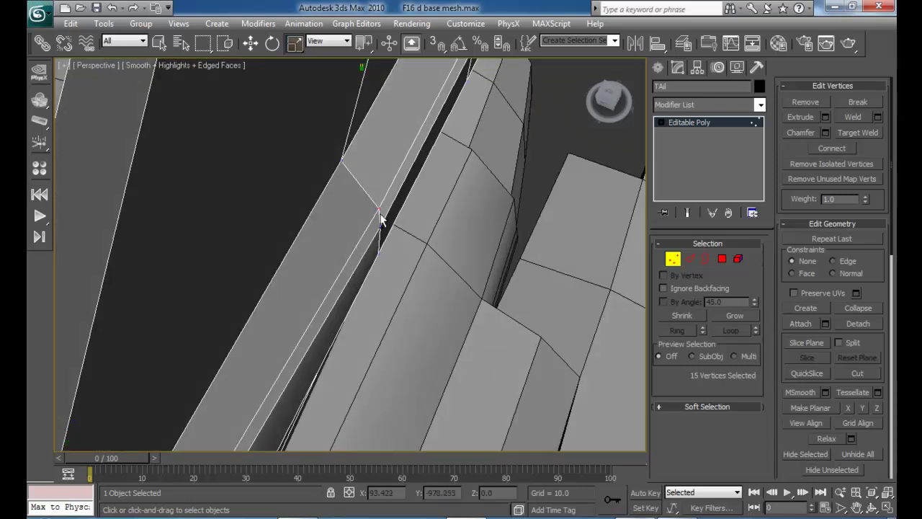
left_click(380, 227, "ctrl")
middle_click_drag(389, 230, 413, 274)
scroll(413, 274, "down", 4)
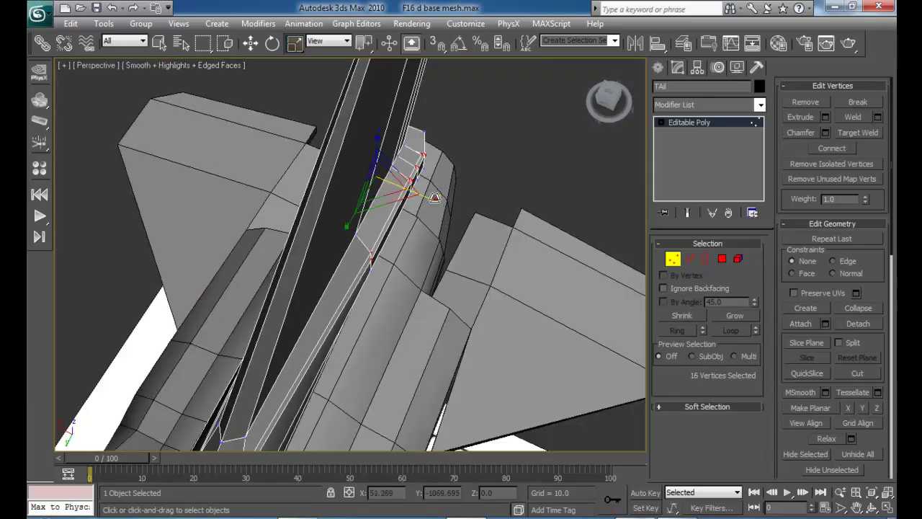
mouse_move(435, 199)
middle_mouse_down("alt")
mouse_move(378, 190)
mouse_move(352, 172)
mouse_move(437, 198)
middle_mouse_up("alt")
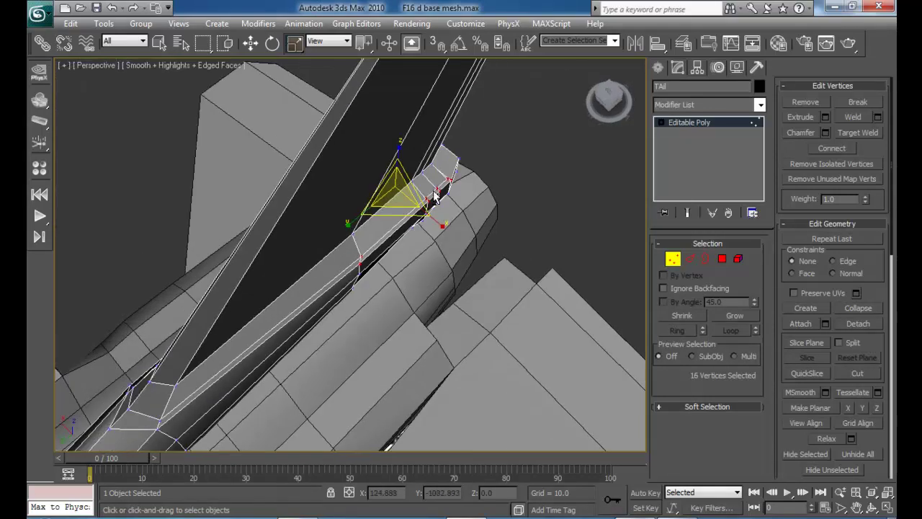
left_click_drag(439, 222, 417, 210)
middle_click_drag(393, 245, 444, 240, "alt")
- Select the lengthwise edge loop along the fairing's sides, reduce it to ten edges and scale them to about 92% along X
left_click(689, 258)
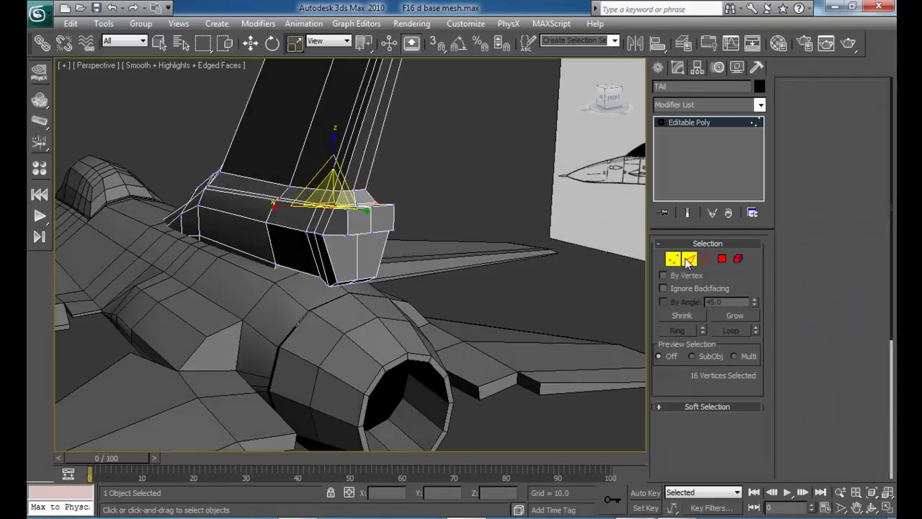
left_click(295, 229)
left_click(733, 330)
middle_click_drag(333, 266, 498, 191, "alt")
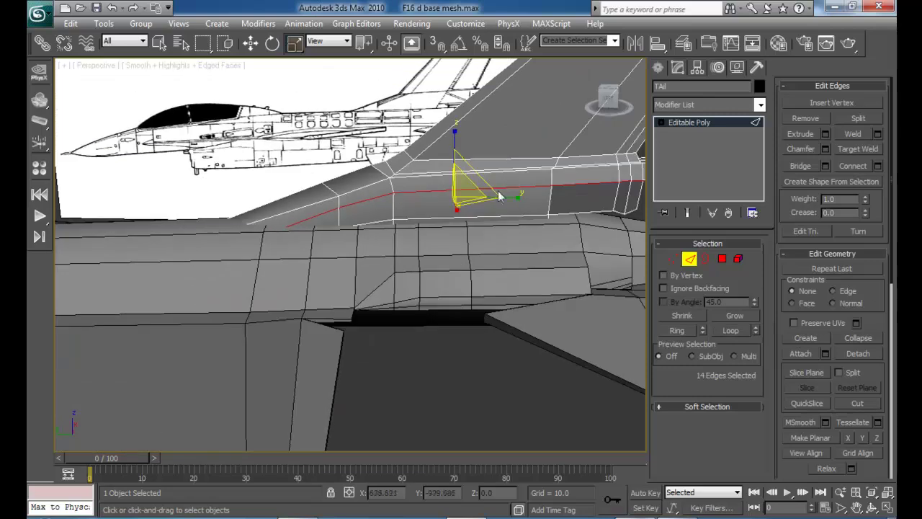
left_click_drag(368, 261, 368, 261, "alt")
middle_click_drag(368, 256, 533, 209, "alt")
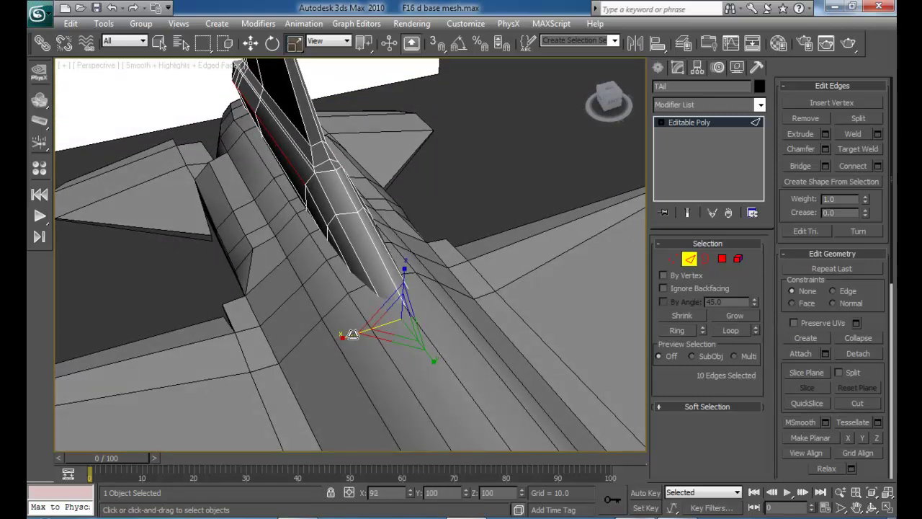
- Drop the foremost edges from the loop selection and adjust the remaining eight side edges along X
left_click_drag(508, 392, 239, 256, "alt")
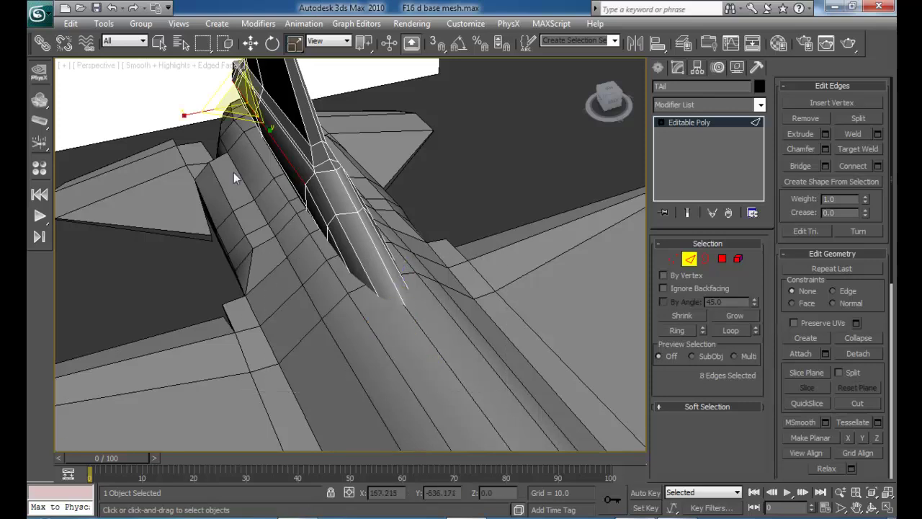
left_click_drag(199, 115, 199, 115)
middle_click_drag(203, 131, 399, 229, "alt")
scroll(418, 193, "up", 4)
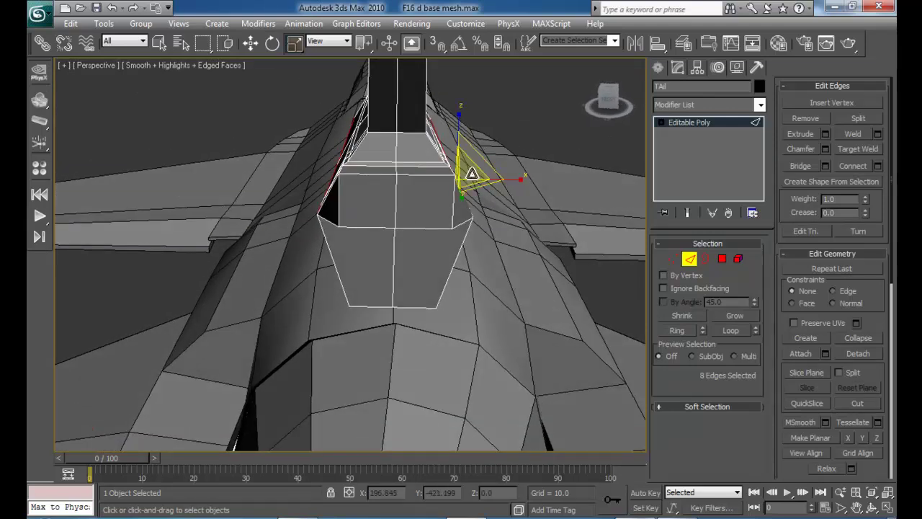
- Try to scale the eight selected side edges of the fairing again, undo it and clear the selection
left_click_drag(469, 176, 467, 181)
middle_click_drag(433, 213, 477, 210, "alt")
scroll(487, 208, "down", 3)
key("ctrl+z")
left_click(559, 255)
middle_click_drag(559, 254, 463, 234, "alt")
- Select the front and middle vertices of the fairing's side line on both sides and scale the four inward along X
left_click(359, 175)
left_click(673, 259)
left_click(369, 172)
left_click(222, 183, "ctrl")
middle_click_drag(319, 217, 441, 240, "alt")
left_click(363, 176, "ctrl")
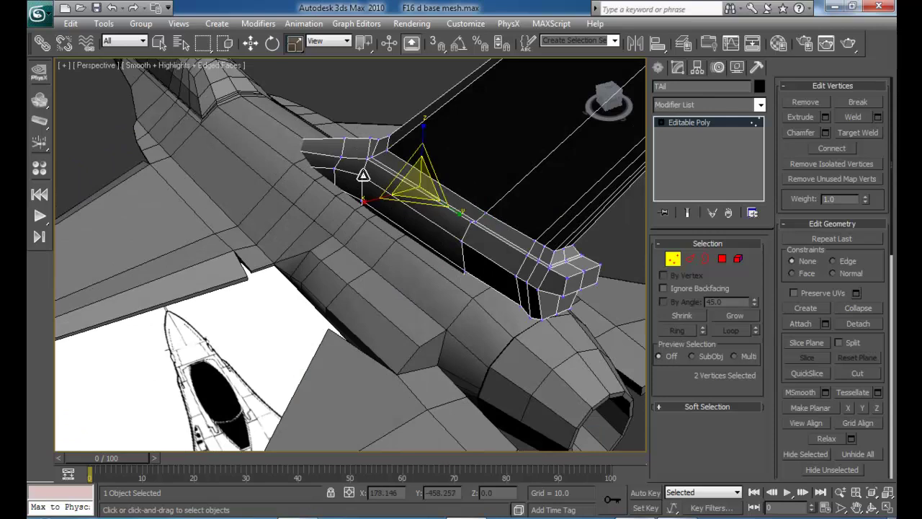
left_click(375, 214, "ctrl")
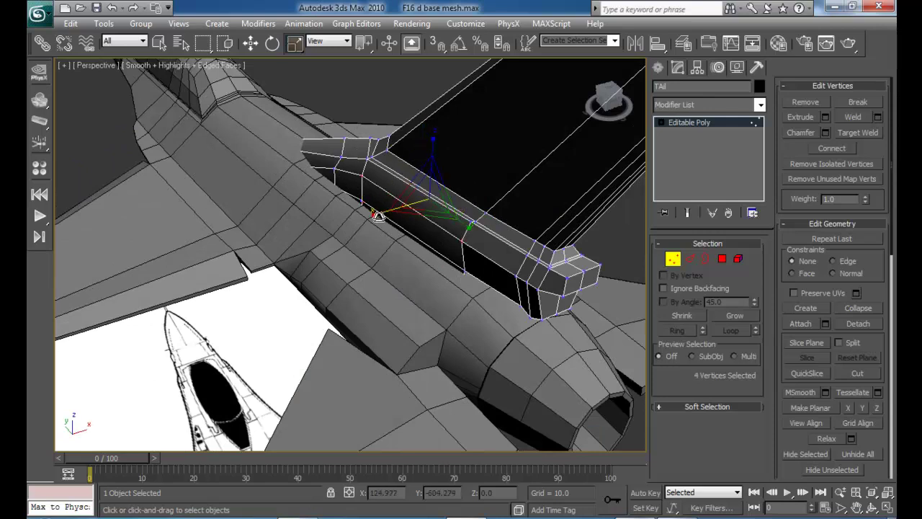
left_click_drag(378, 214, 383, 213)
middle_click_drag(513, 235, 403, 275, "alt")
- Select six vertices at the fairing's lower rear corners, excluding unwanted ones in wireframe display, and raise them along Z
left_click_drag(339, 282, 361, 312)
middle_click_drag(421, 308, 330, 330, "alt")
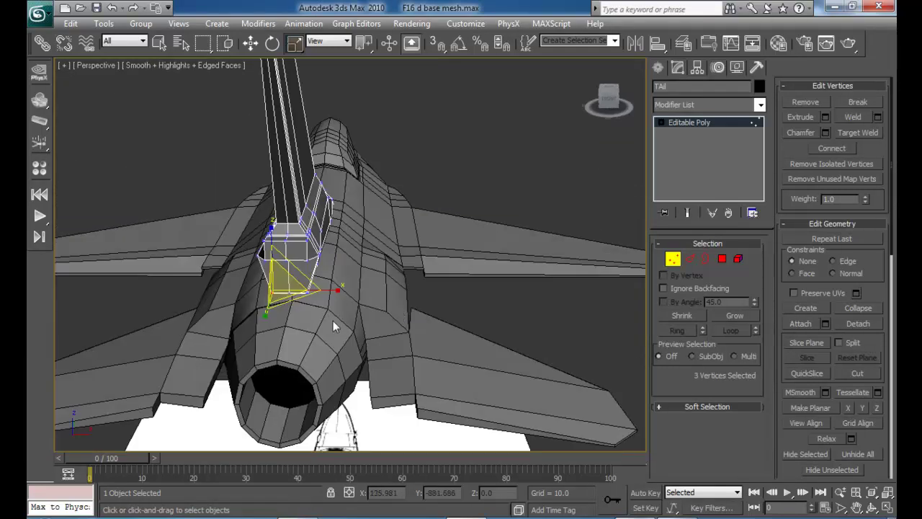
middle_click_drag(300, 289, 278, 279, "alt")
scroll(278, 279, "up", 3)
middle_click_drag(321, 312, 393, 351, "alt")
scroll(426, 325, "up", 3)
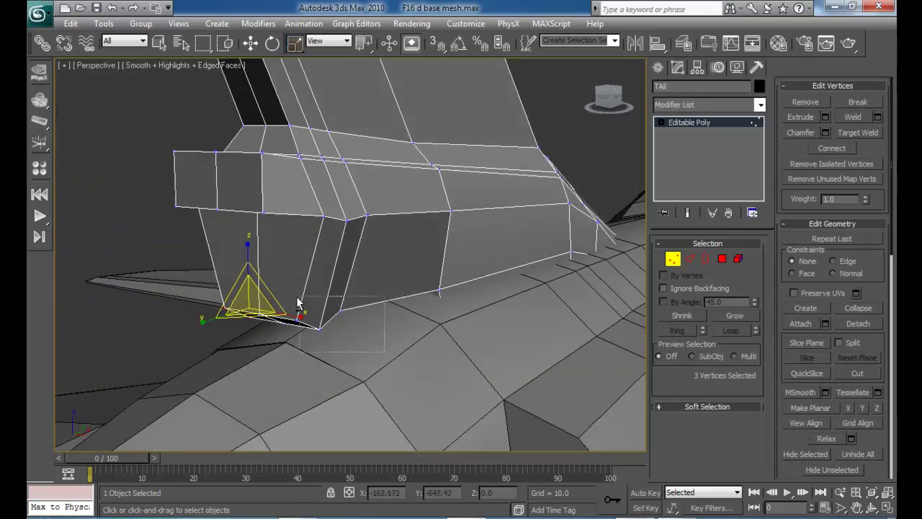
left_click_drag(293, 298, 346, 336, "ctrl")
mouse_move(347, 335)
middle_mouse_down("alt")
mouse_move(330, 292)
mouse_move(337, 297)
middle_mouse_up("alt")
key("F3")
middle_click_drag(486, 287, 480, 270, "alt")
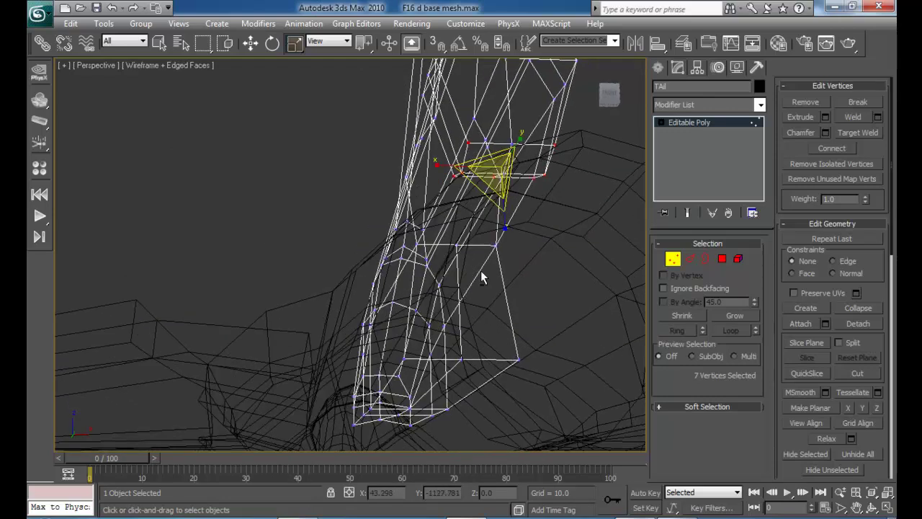
left_click_drag(492, 124, 504, 241, "alt")
middle_click_drag(503, 241, 509, 272, "alt")
key("F3")
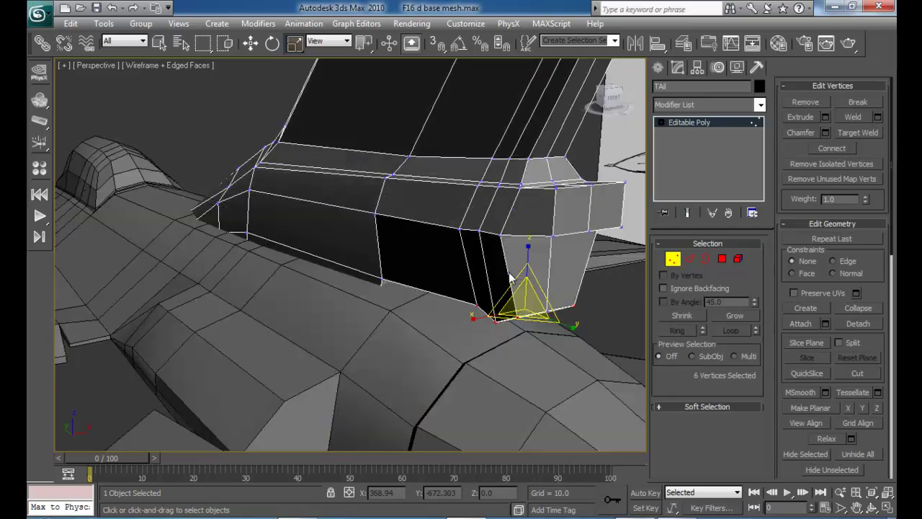
key("w")
left_click_drag(528, 257, 528, 230)
middle_click_drag(528, 230, 389, 313, "alt")
- Select the four corner vertices of the fairing's protruding rear face and scale them down slightly
left_click(386, 303)
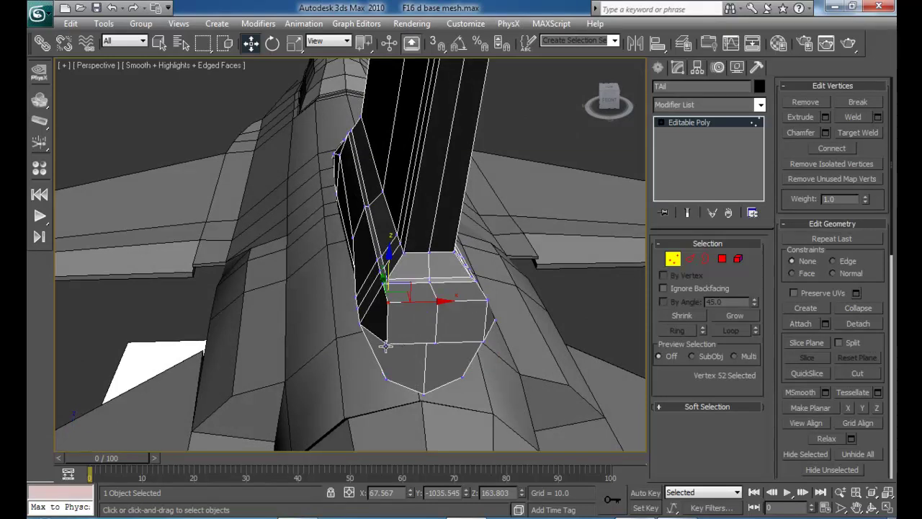
left_click(485, 299, "ctrl")
left_click(484, 340, "ctrl")
key("r")
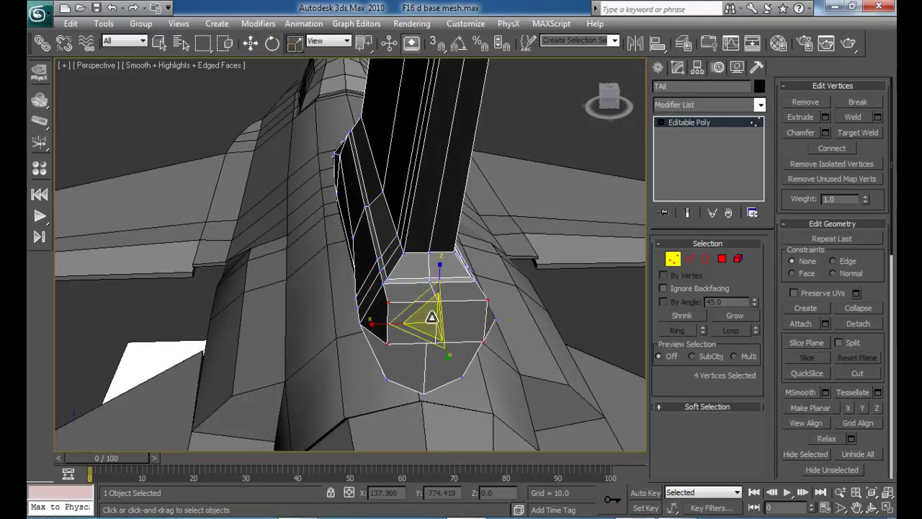
left_click_drag(432, 316, 431, 325)
middle_click_drag(477, 321, 450, 307, "alt")
scroll(465, 288, "up", 3)
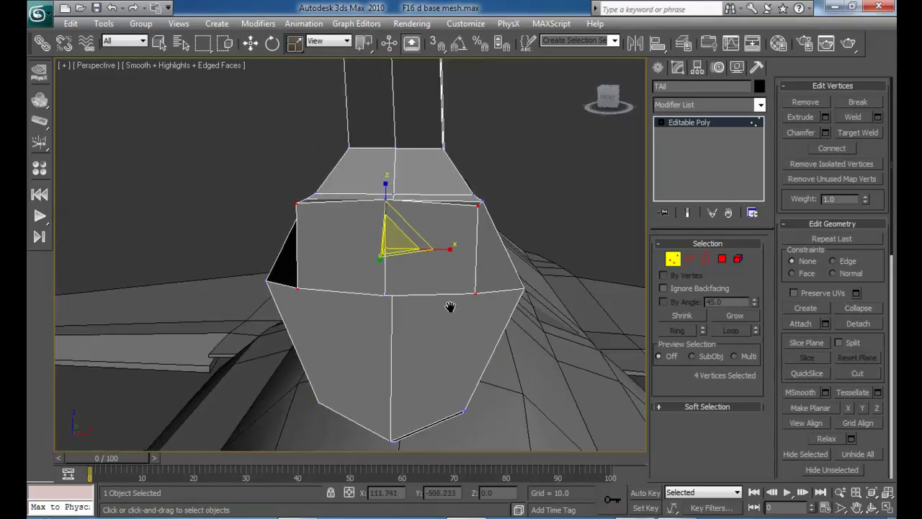
middle_click_drag(489, 264, 443, 260)
- Select the ring of upright edges around the fairing's upper block and connect them with one new edge loop
left_click(690, 260)
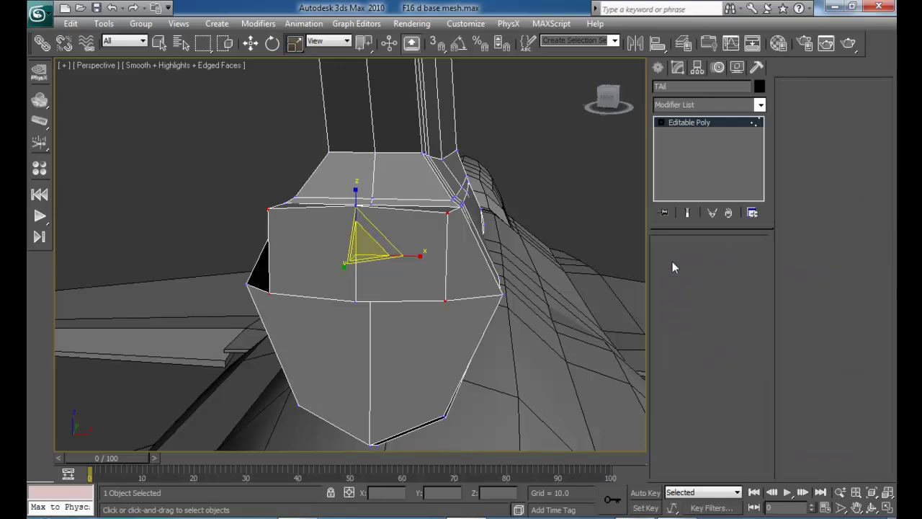
left_click(486, 253)
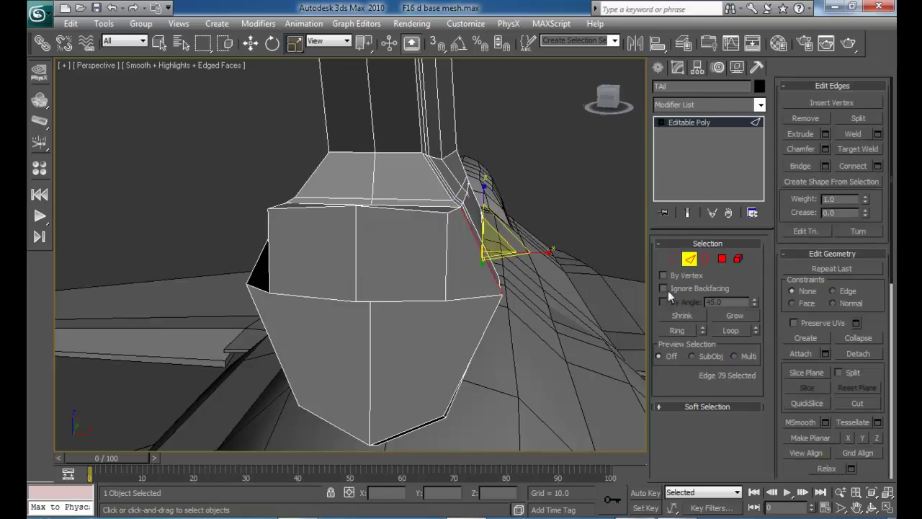
left_click(675, 330)
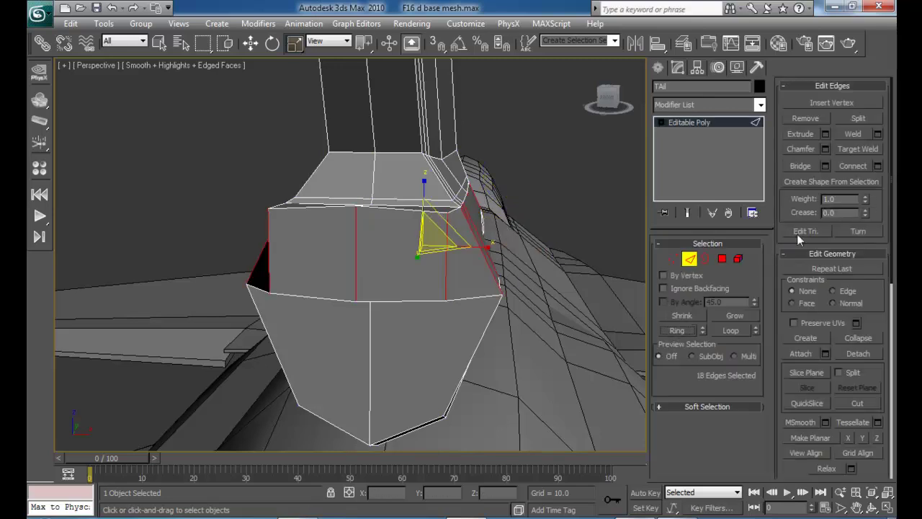
left_click(878, 165)
left_click(623, 339)
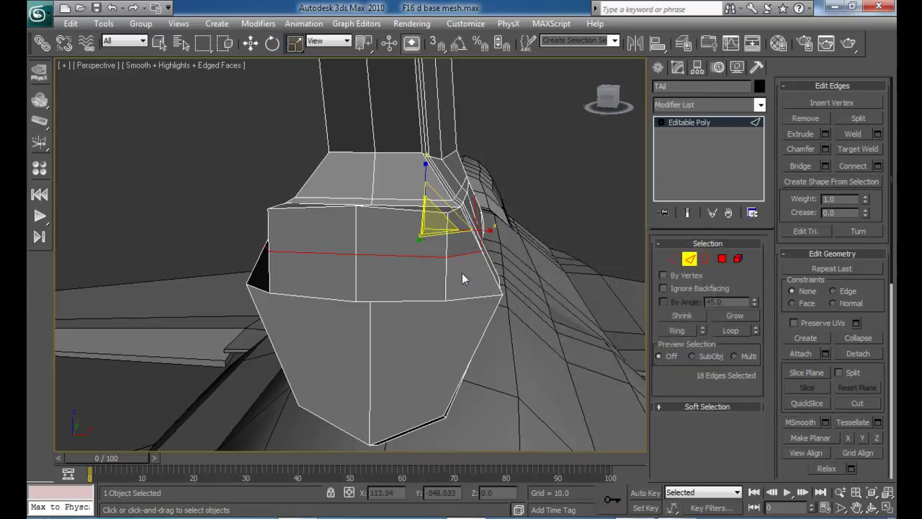
- Scale the new loop's two outer vertices on the rear face outward along X
left_click(673, 260)
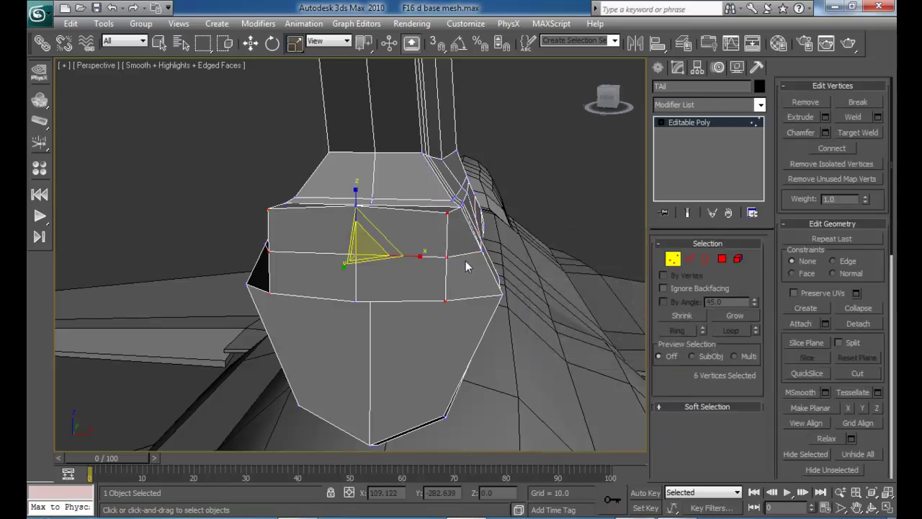
left_click(266, 251, "ctrl")
left_click_drag(411, 257, 423, 257)
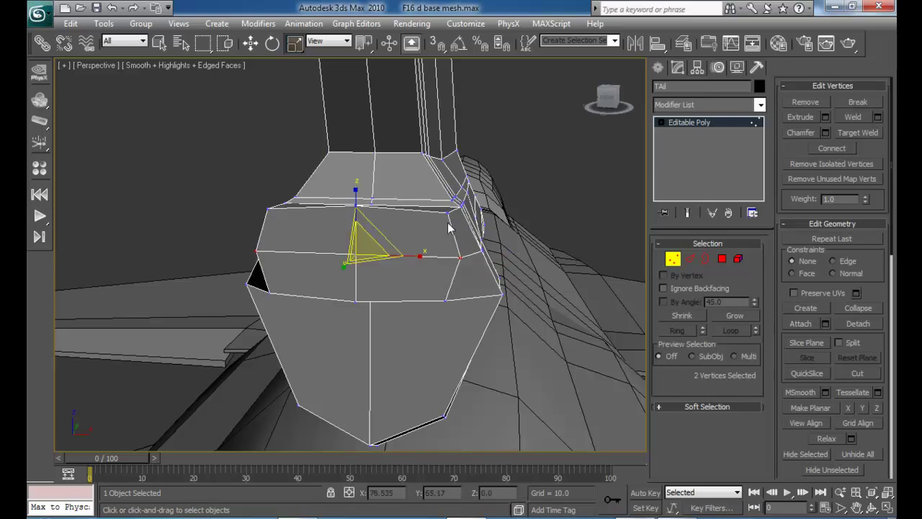
- Select the four polygons of the fairing's rear end face and scale them down
left_click(723, 260)
left_click(346, 237)
left_click(403, 245)
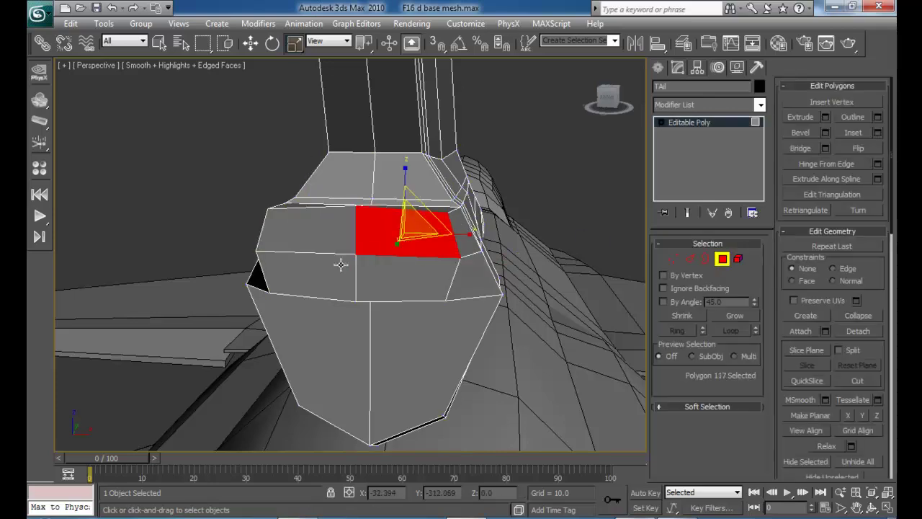
left_click(341, 271, "ctrl")
left_click(381, 276, "ctrl")
left_click(325, 227, "ctrl")
left_click_drag(363, 249, 365, 266)
middle_click_drag(364, 266, 420, 236, "alt")
- Select the lower outer corner vertex behind the rear block on both sides and scale the pair inward along X
left_click(673, 258)
left_click(335, 263)
middle_click_drag(335, 263, 401, 282, "alt")
left_click(372, 288, "ctrl")
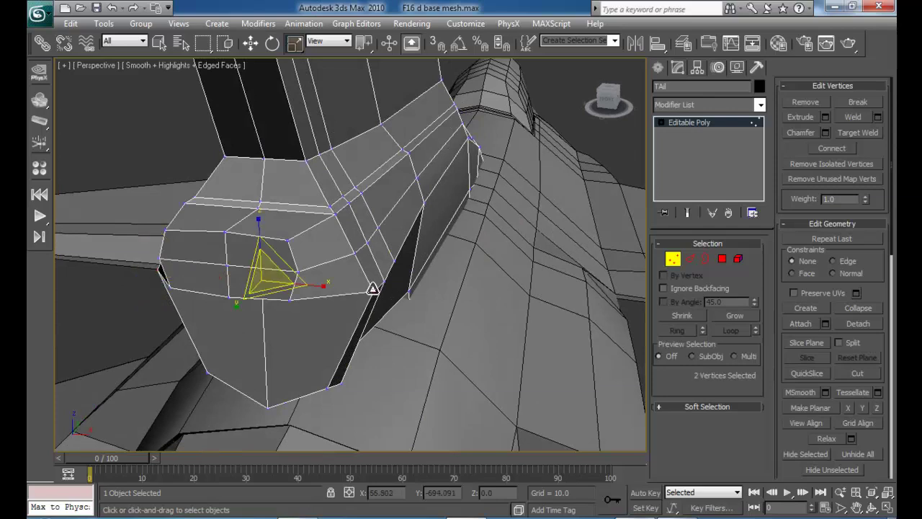
left_click_drag(321, 288, 303, 287)
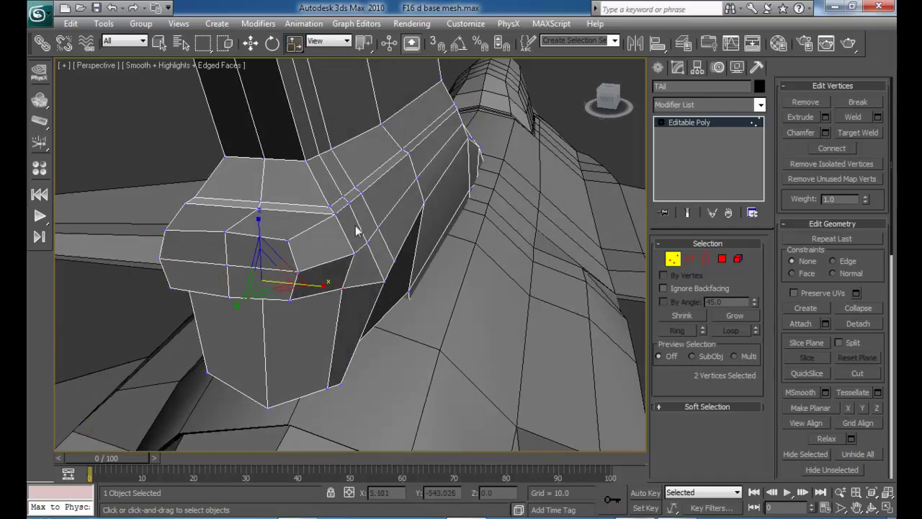
- Narrow the fairing along X at the next two lower side vertices on both sides, and leave vertex editing of the tail
key("r")
key("r")
left_click(385, 284)
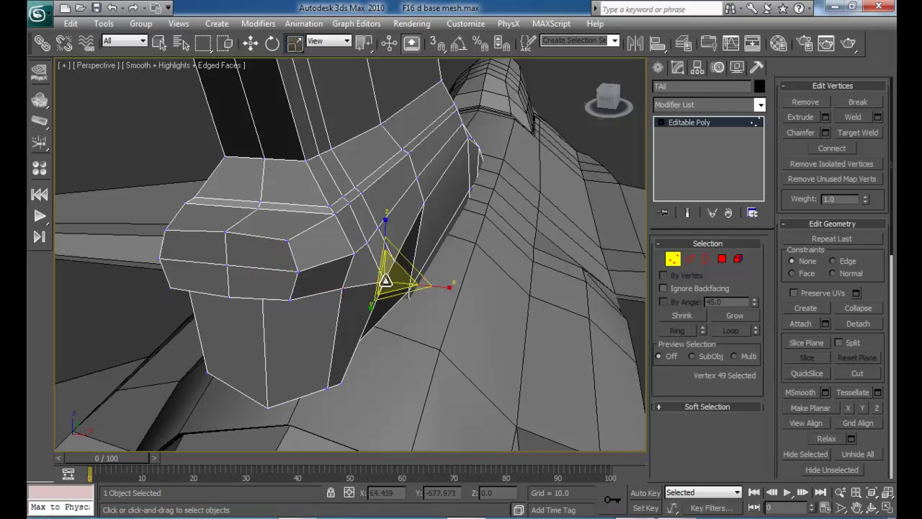
left_click(395, 262, "ctrl")
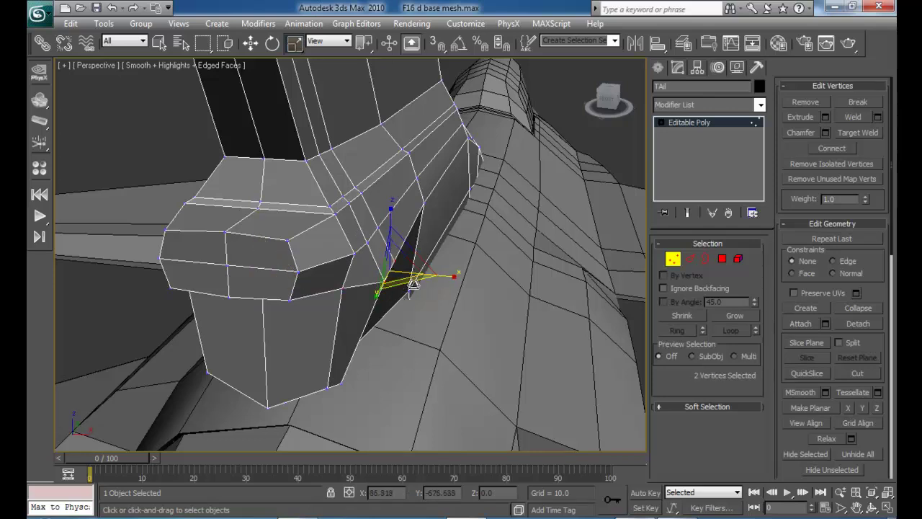
middle_click_drag(413, 283, 465, 285, "alt")
left_click(365, 275, "ctrl")
left_click(340, 264, "ctrl")
middle_click_drag(403, 301, 420, 312, "alt")
left_click_drag(346, 291, 353, 291)
middle_click_drag(351, 290, 421, 231, "alt")
scroll(394, 288, "down", 6)
left_click(673, 261)
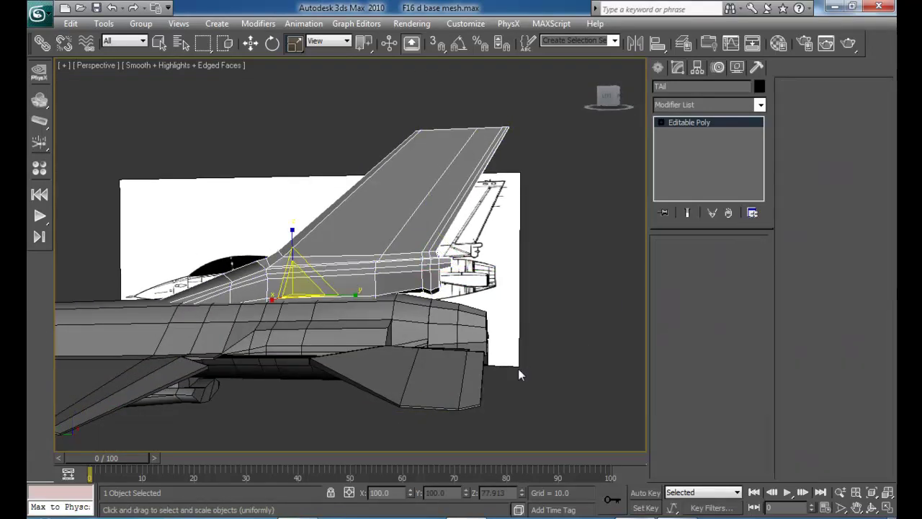
left_click(518, 368)
- Raise the fuselage side vertex beneath the canopy, ahead of the air intake, along Z to about -50.6
middle_click_drag(508, 360, 551, 307)
scroll(504, 317, "down", 4)
middle_click_drag(458, 328, 384, 304, "alt")
left_click_drag(385, 304, 342, 292, "alt")
middle_click_drag(341, 292, 433, 291, "alt")
scroll(483, 226, "up", 4)
left_click(478, 224)
scroll(478, 224, "up", 4)
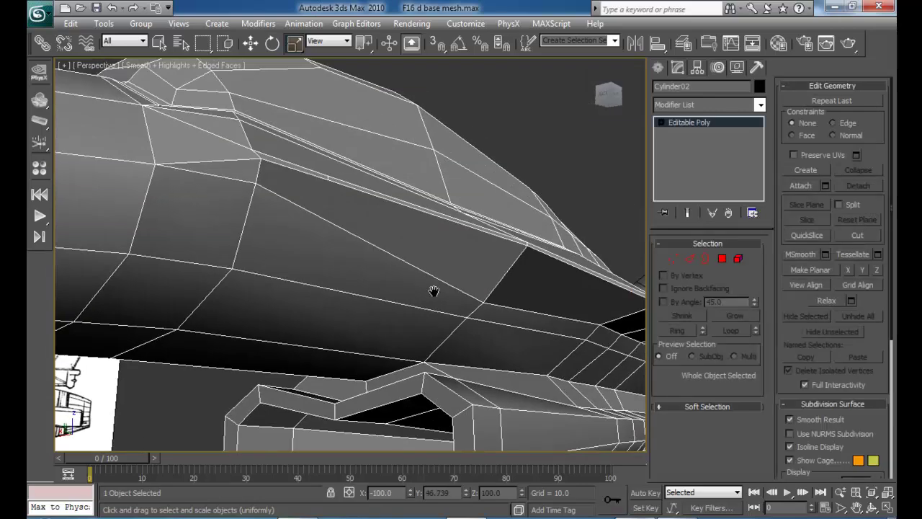
left_click(671, 259)
left_click(482, 304)
key("w")
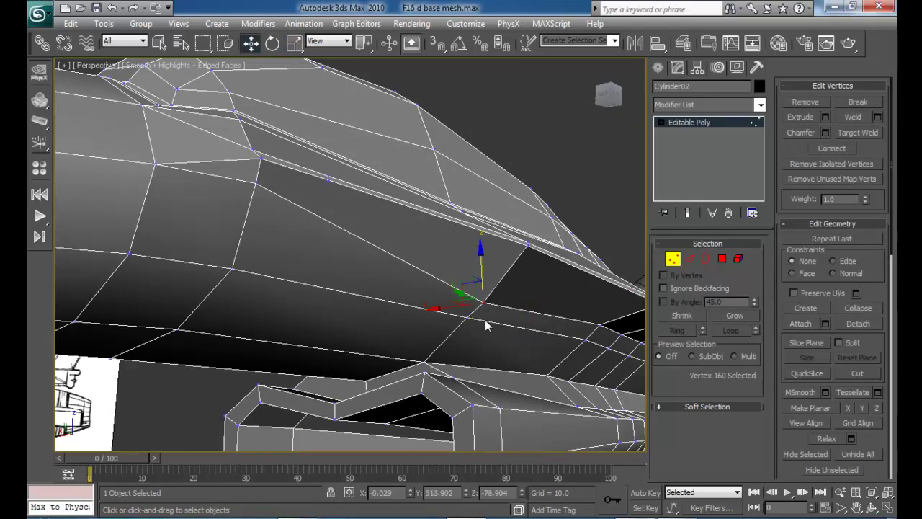
left_click_drag(480, 264, 480, 242)
middle_click_drag(480, 242, 493, 278, "alt")
scroll(480, 274, "down", 4)
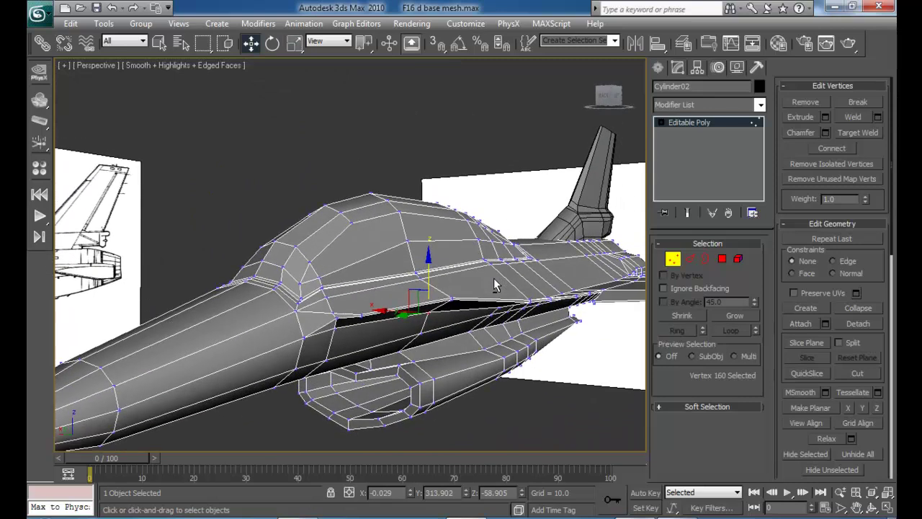
left_click_drag(424, 254, 425, 246)
middle_click_drag(465, 274, 437, 247, "alt")
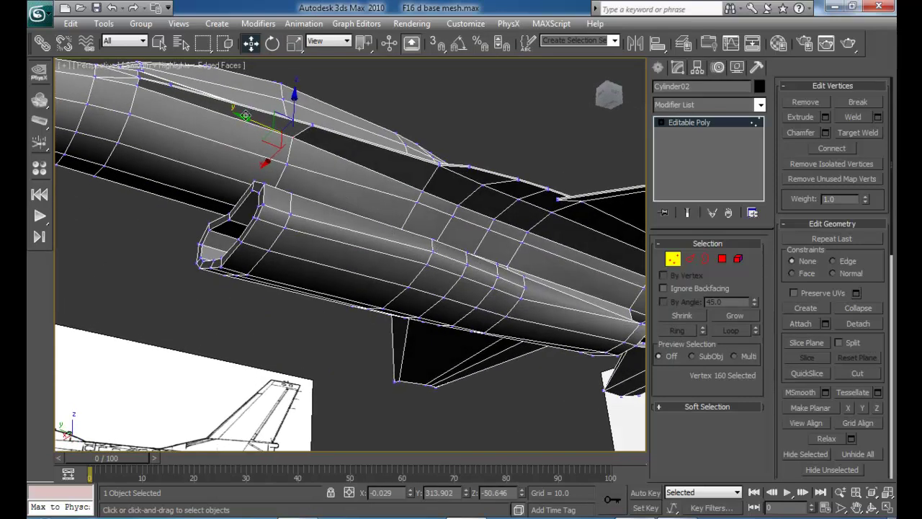
- Raise the next vertex aft on the fuselage side, above the air intake, along Z to about -49.7
left_click(304, 142)
middle_click_drag(408, 208, 380, 194, "alt")
left_click(373, 185)
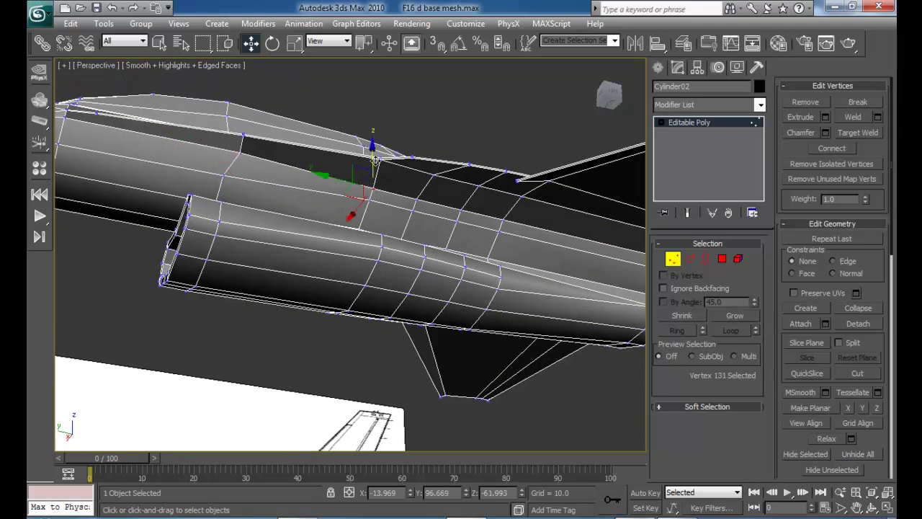
left_click_drag(374, 160, 373, 152)
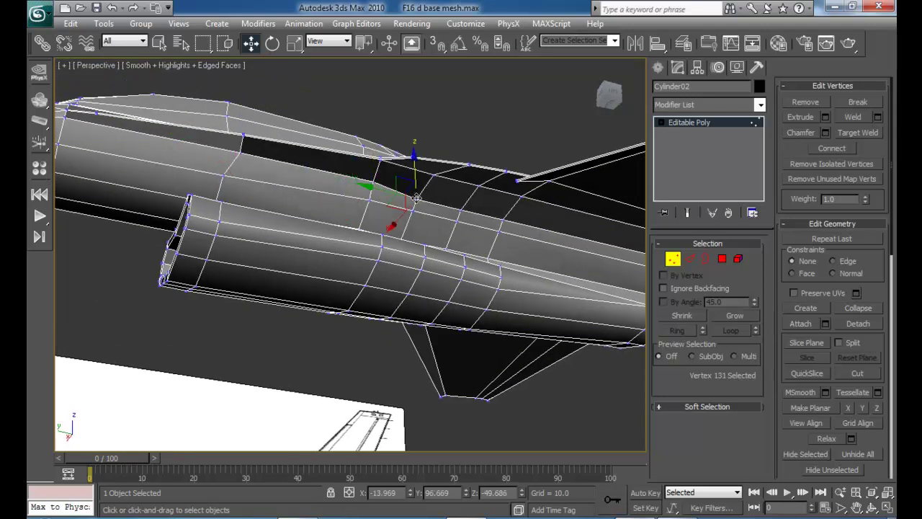
- Raise the next two vertices aft along the fuselage side above the intake along Z, the rearmost to about -45.4
left_click(459, 188)
left_click_drag(458, 182, 503, 191)
left_click(500, 202)
- On the opposite fuselage side, raise the two matching vertices above the intake along Z, the forward one to about -47.9
middle_click_drag(440, 271, 591, 202, "alt")
scroll(449, 250, "up", 2)
middle_click_drag(450, 251, 422, 301)
scroll(436, 294, "up", 2)
middle_click_drag(436, 331, 426, 308)
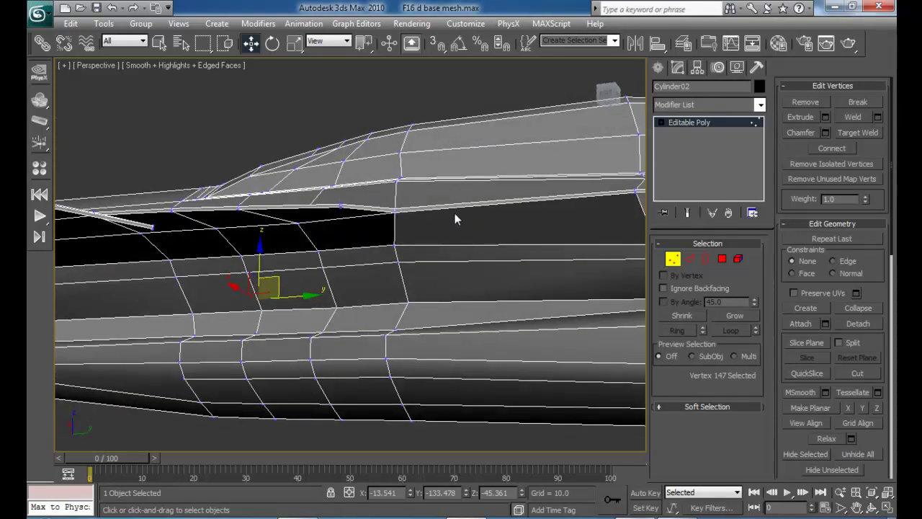
left_click(393, 245)
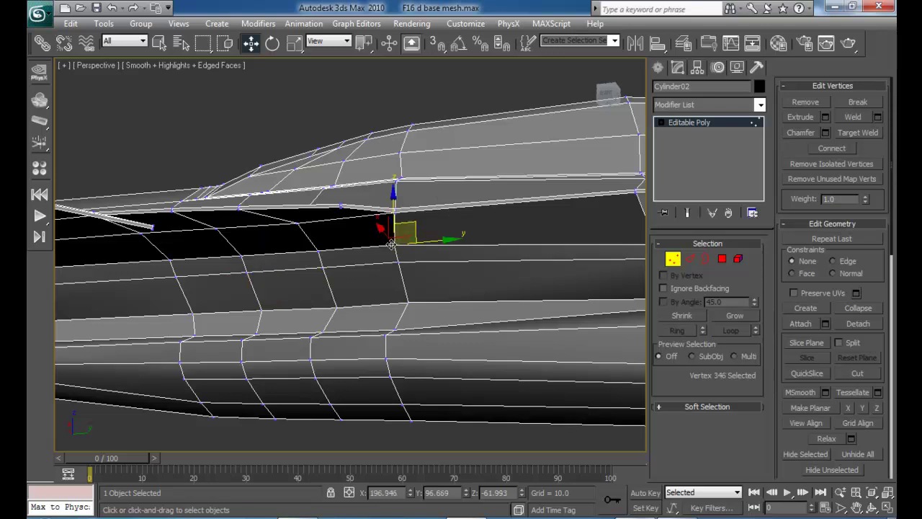
left_click_drag(394, 202, 394, 193)
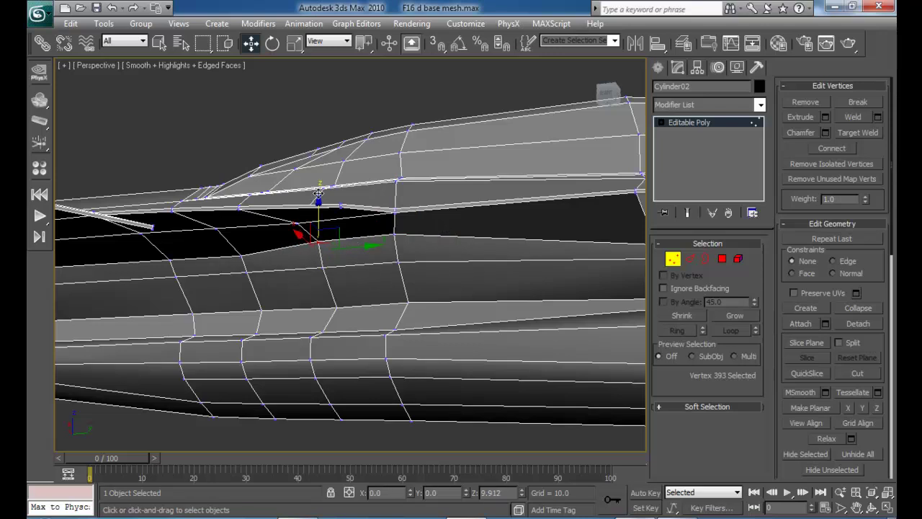
left_click(391, 214)
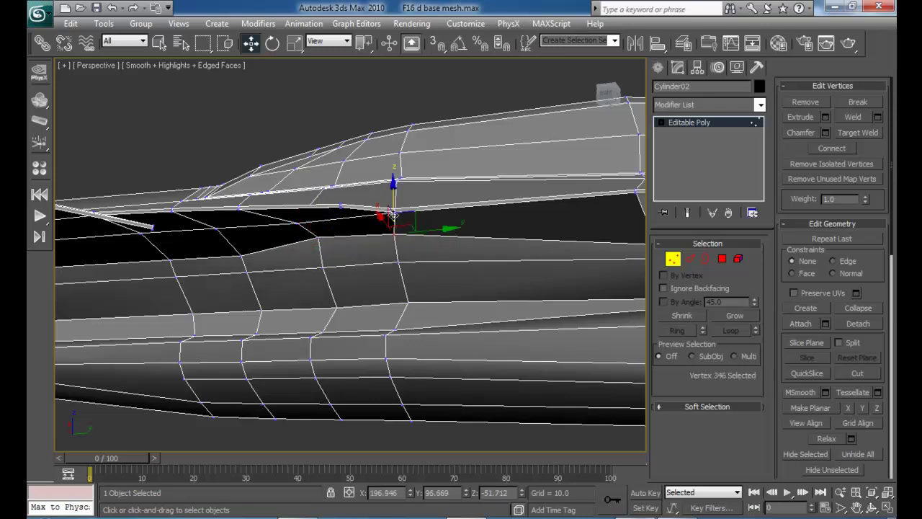
left_click_drag(392, 209, 393, 205)
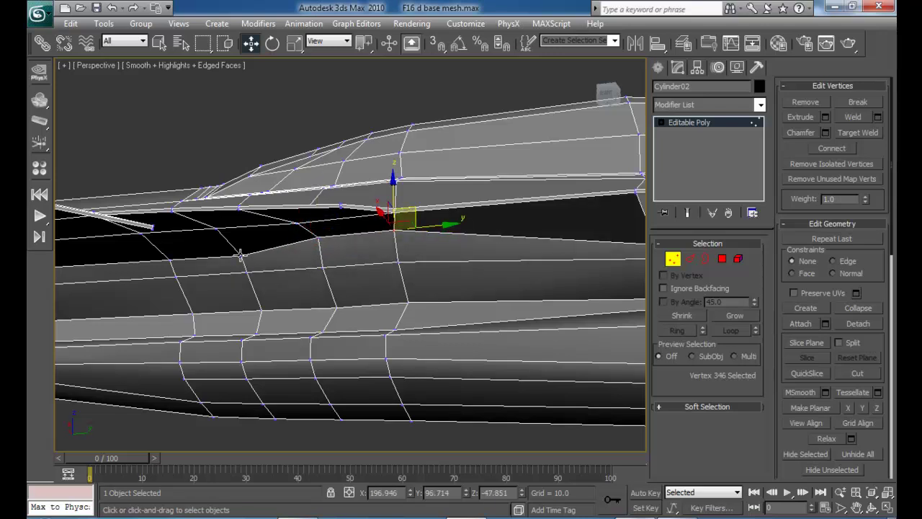
- Raise the next two vertices aft on this fuselage side along Z, continuing the curve of the edge
left_click(240, 255)
left_click_drag(245, 212, 245, 200)
left_click(168, 259)
left_click_drag(172, 229, 173, 221)
- Raise the two fuselage side vertices near the wing's rear root along Z, the aft one to about -29.4
middle_click_drag(317, 252, 634, 351, "alt")
middle_click_drag(358, 292, 356, 268, "alt")
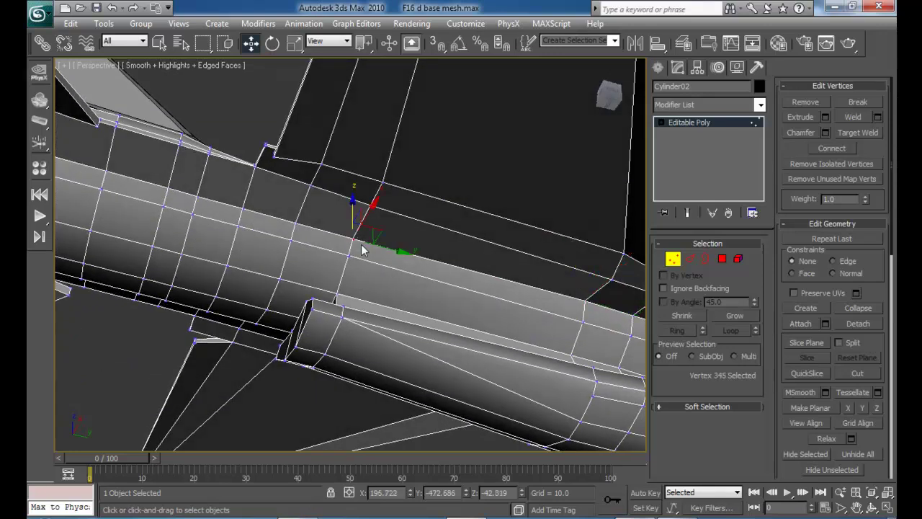
middle_click_drag(367, 228, 327, 253, "alt")
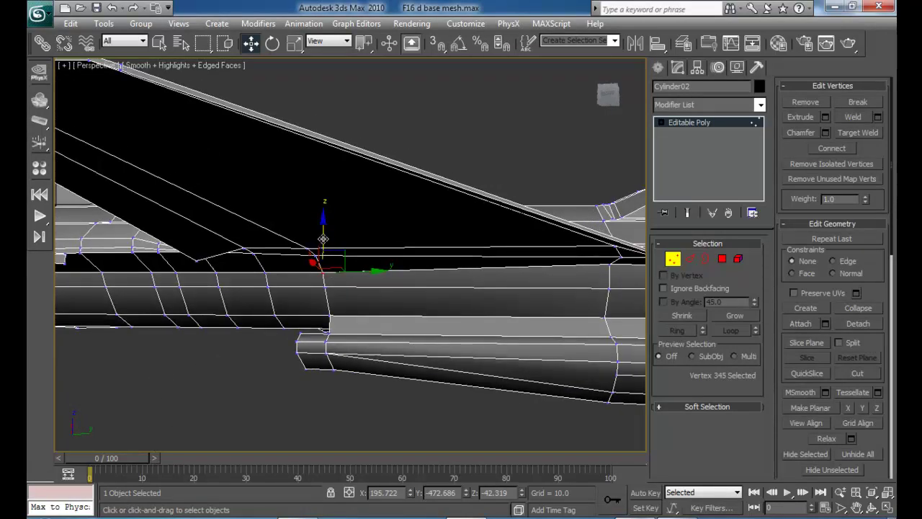
left_click_drag(323, 239, 325, 232)
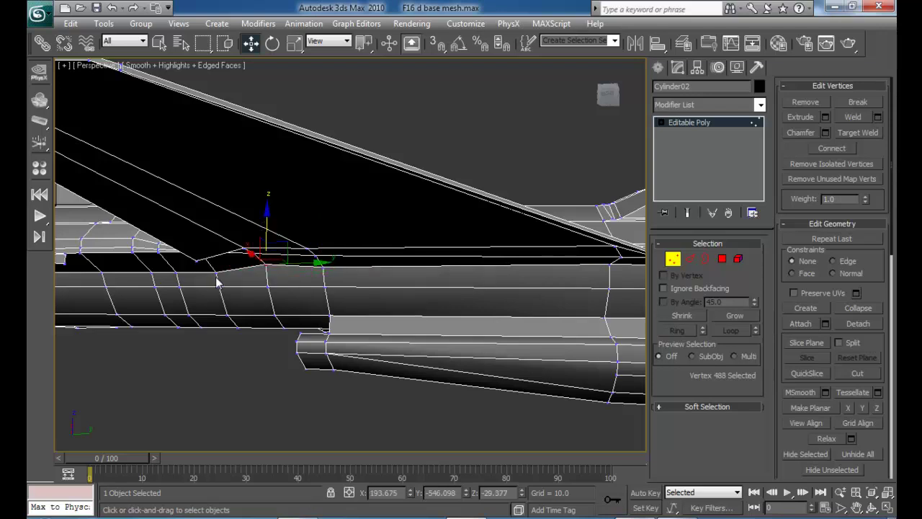
- Raise the fuselage side vertex beneath the canopy, ahead of the air intake, along Z to about -56.2 on this side
middle_click_drag(253, 291, 274, 281)
middle_click_drag(547, 265, 418, 256, "alt")
scroll(401, 349, "down", 3)
middle_click_drag(494, 237, 435, 277)
middle_click_drag(435, 276, 410, 318, "alt")
left_click(442, 262)
scroll(426, 284, "up", 3)
left_click_drag(393, 334, 393, 312)
middle_click_drag(407, 318, 378, 324, "alt")
- Leave vertex editing, deselect the mesh and review the whole aircraft with and without its edges displayed
scroll(347, 351, "down", 10)
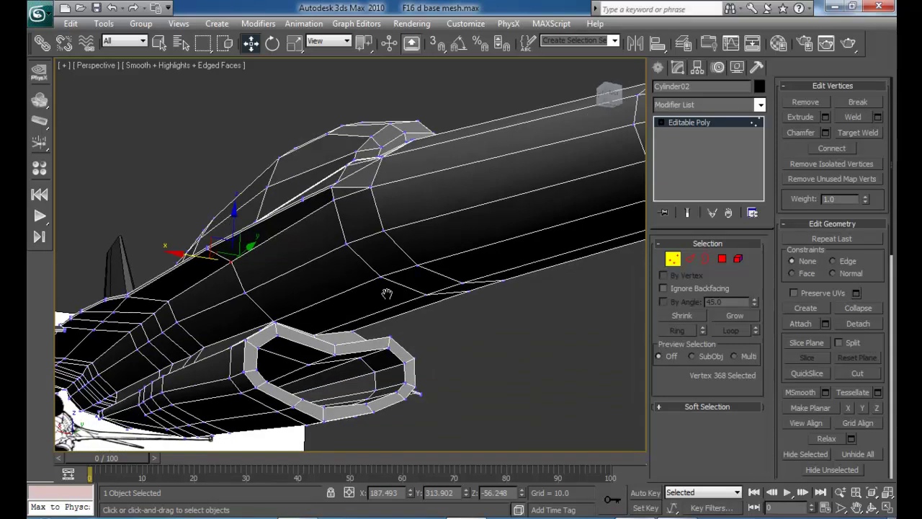
left_click(671, 261)
middle_click_drag(440, 374, 578, 311, "alt")
key("F4")
left_click(395, 361)
middle_click_drag(439, 301, 435, 331, "alt")
key("F4")
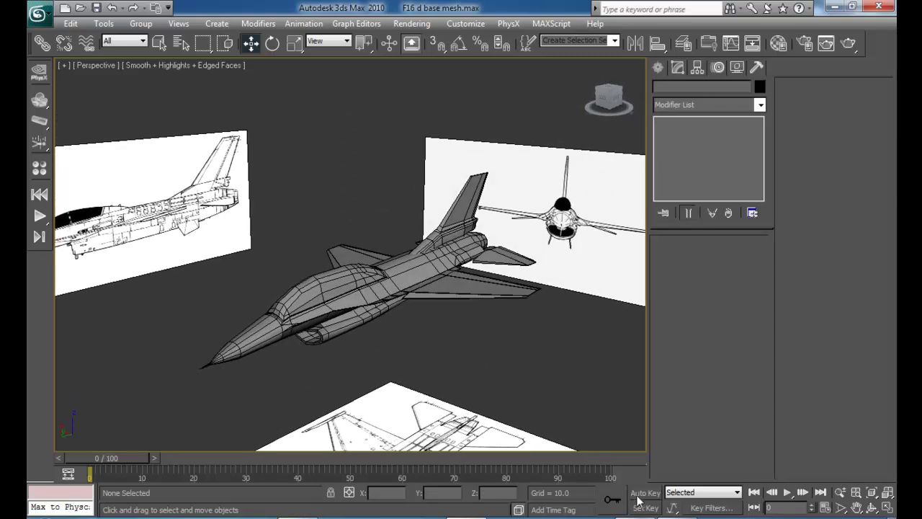
- Switch to Windows Photo Viewer and browse the F-16 reference photos, examining the pod mounted beside the air intake up close
left_click(637, 518)
left_click_drag(495, 200, 468, 310)
scroll(479, 288, "down", 2)
left_click_drag(569, 255, 511, 227)
left_click_drag(430, 265, 604, 246)
key("Right")
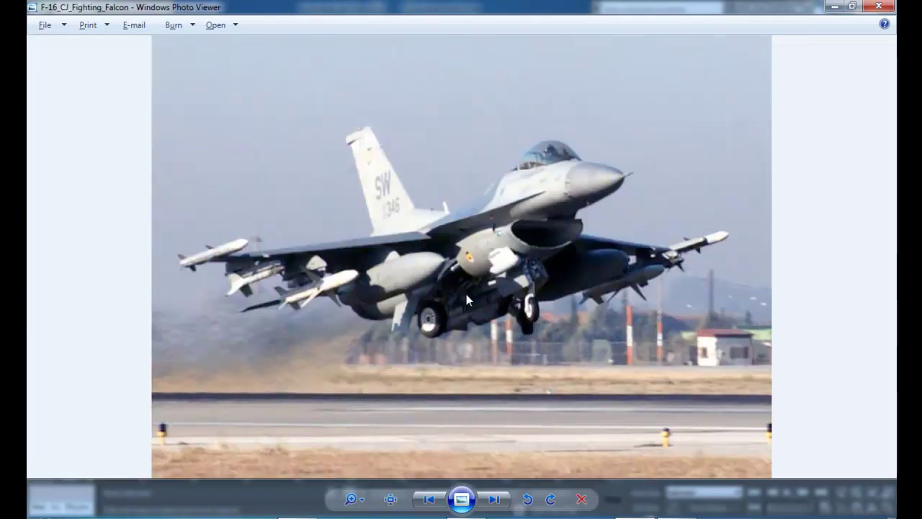
key("Right")
scroll(489, 324, "up", 6)
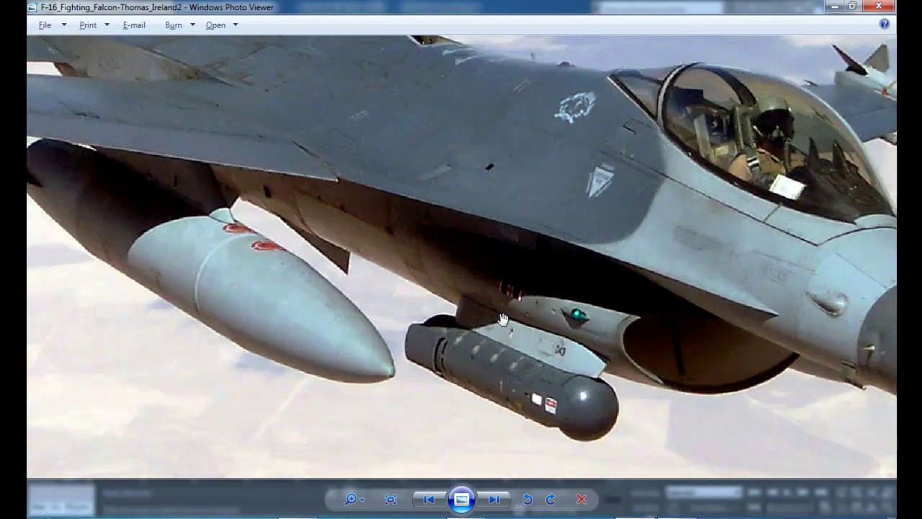
left_click_drag(561, 369, 457, 326)
scroll(455, 321, "up", 2)
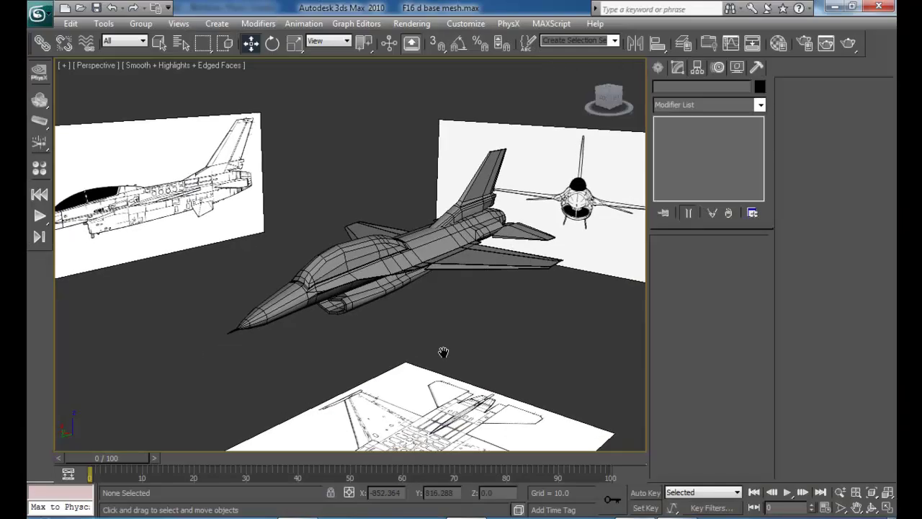
- Back in 3ds Max, create a 12-sided cylinder beside the air intake in the Back view, about 23.9 in radius and 98.2 high
middle_click_drag(443, 352, 525, 362, "alt")
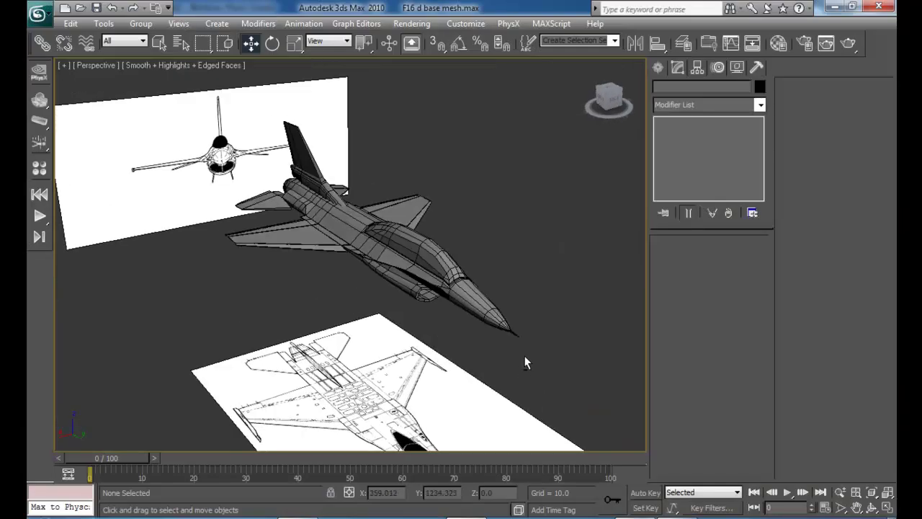
scroll(524, 358, "up", 4)
middle_click_drag(488, 301, 399, 228)
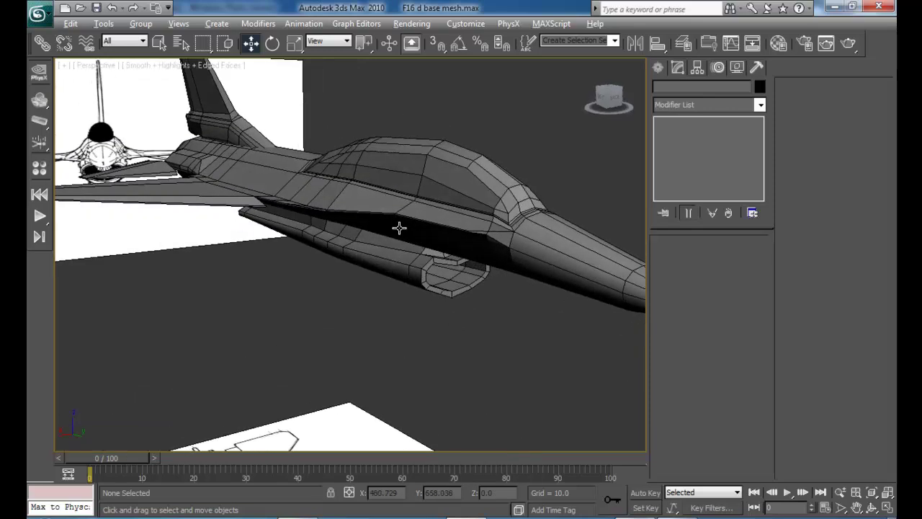
key("alt+w")
middle_click(449, 142)
scroll(449, 141, "up", 1)
key("alt+w")
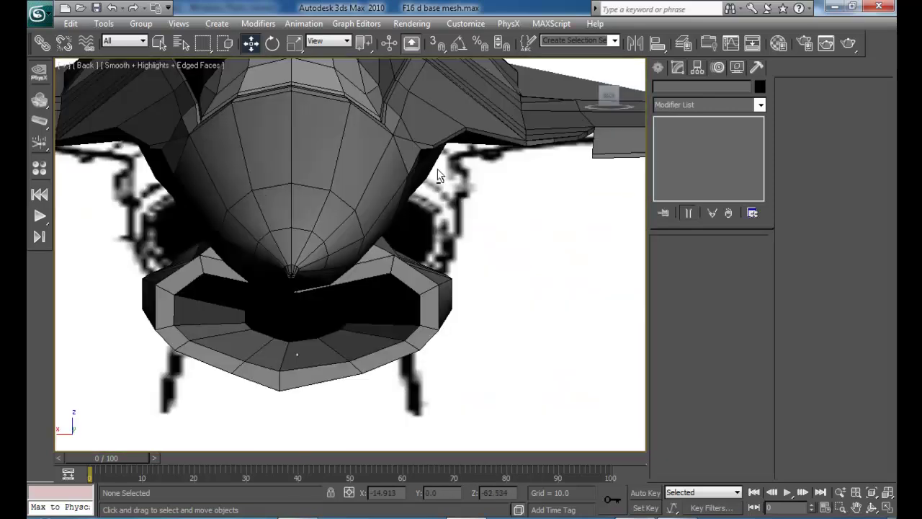
middle_click_drag(438, 178, 516, 157)
middle_click_drag(418, 212, 483, 184)
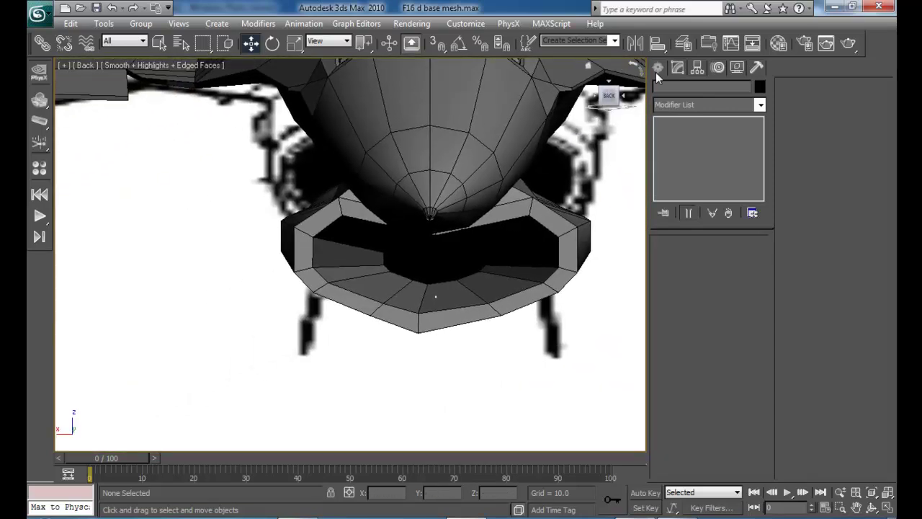
left_click(655, 72)
left_click(684, 184)
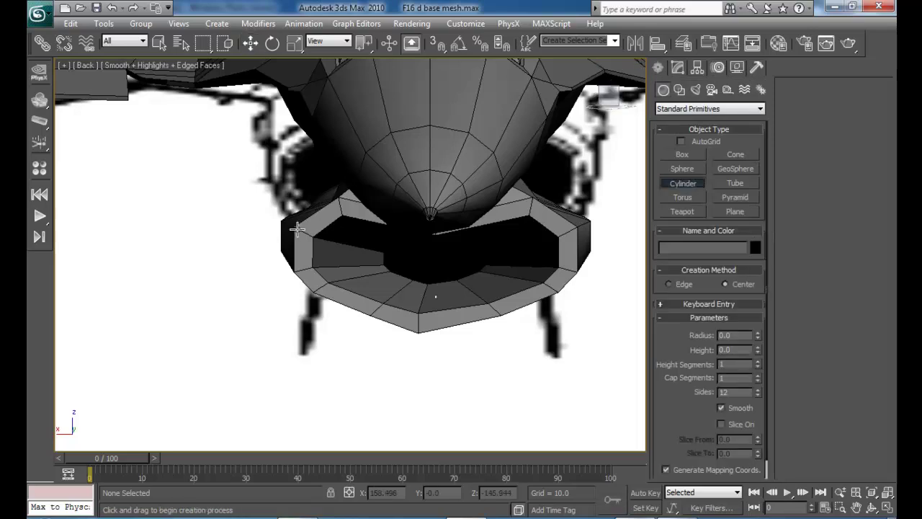
left_click_drag(243, 238, 258, 256)
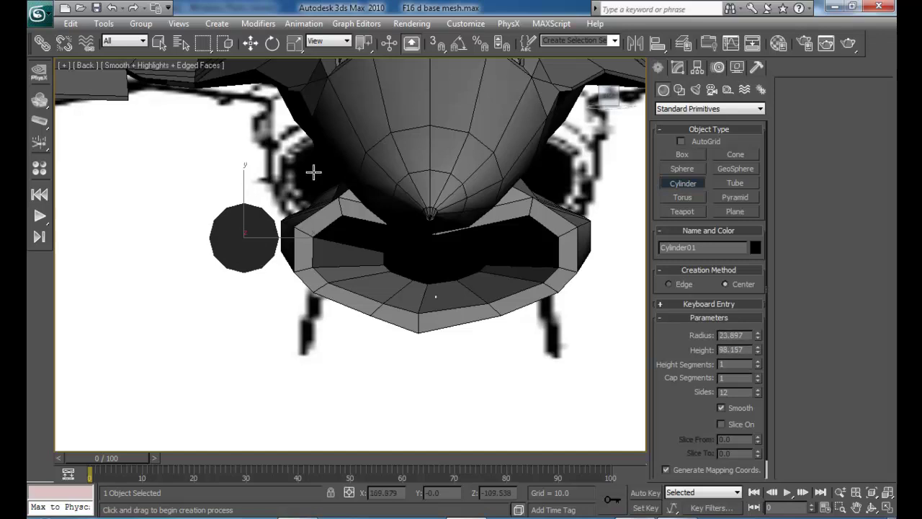
- Assign the grey 07 - Default material to the new cylinder in the Perspective view
middle_click_drag(314, 172, 296, 203)
key("alt+w")
middle_click_drag(415, 297, 479, 328)
key("alt+w")
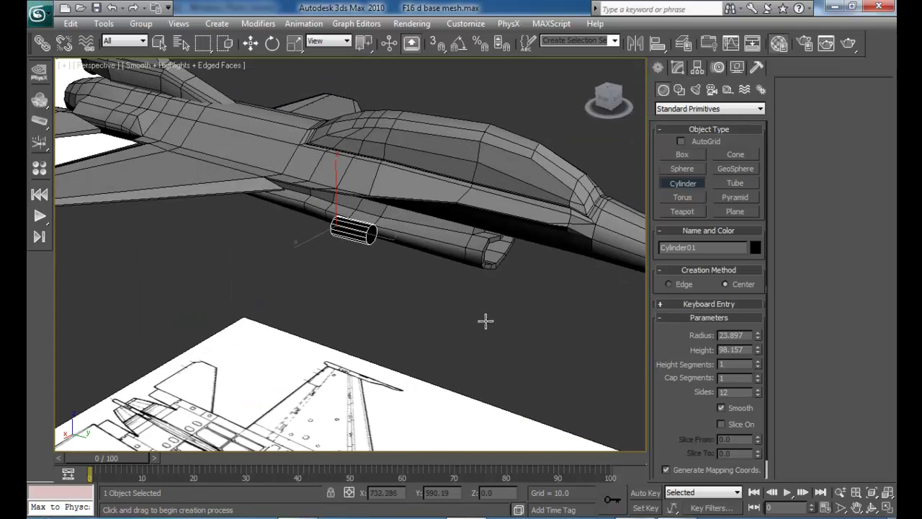
key("m")
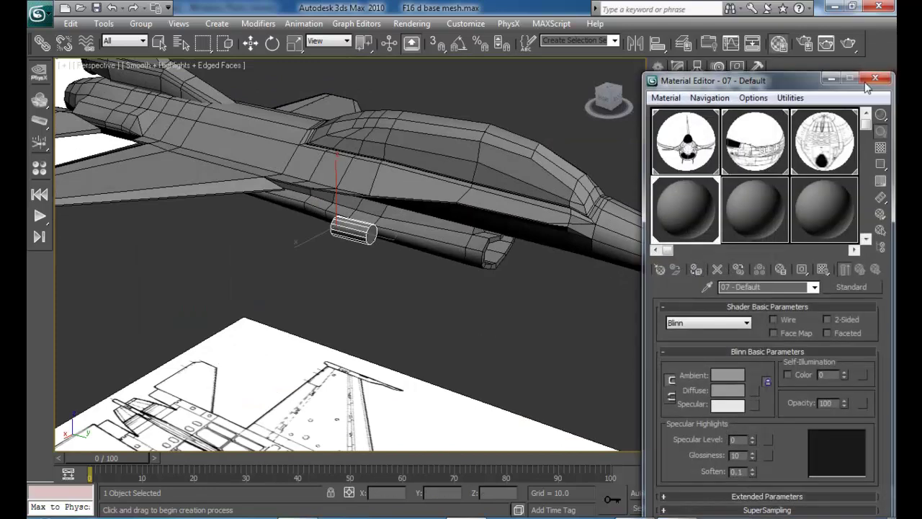
left_click(873, 79)
- Move the cylinder forward alongside the air intake, stretch it along Y to 200%, and scale it back along Y to 89%
middle_click_drag(544, 206, 530, 235)
middle_click_drag(459, 245, 434, 239, "alt")
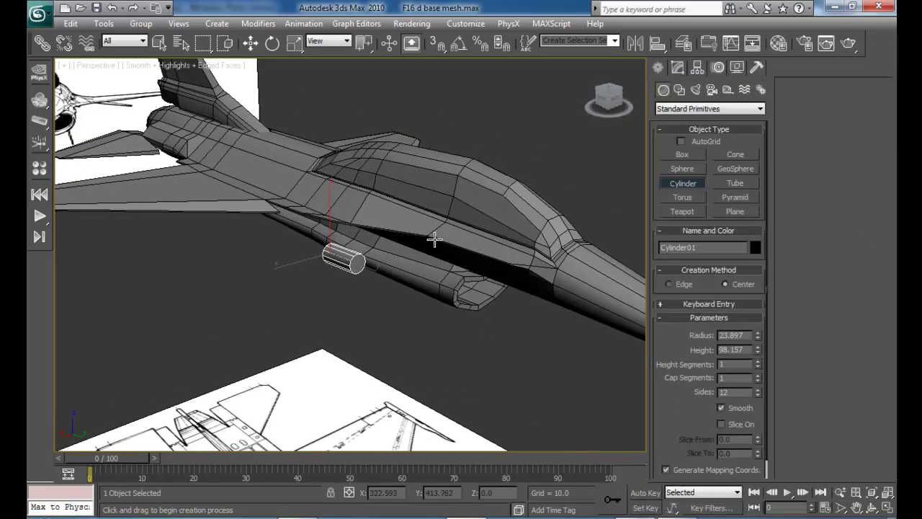
key("w")
left_click_drag(355, 271, 469, 319)
key("r")
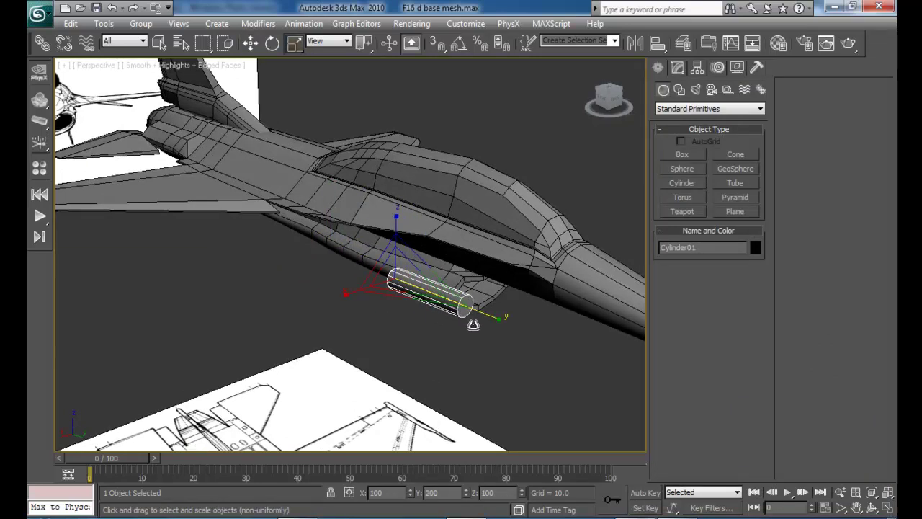
key("w")
key("r")
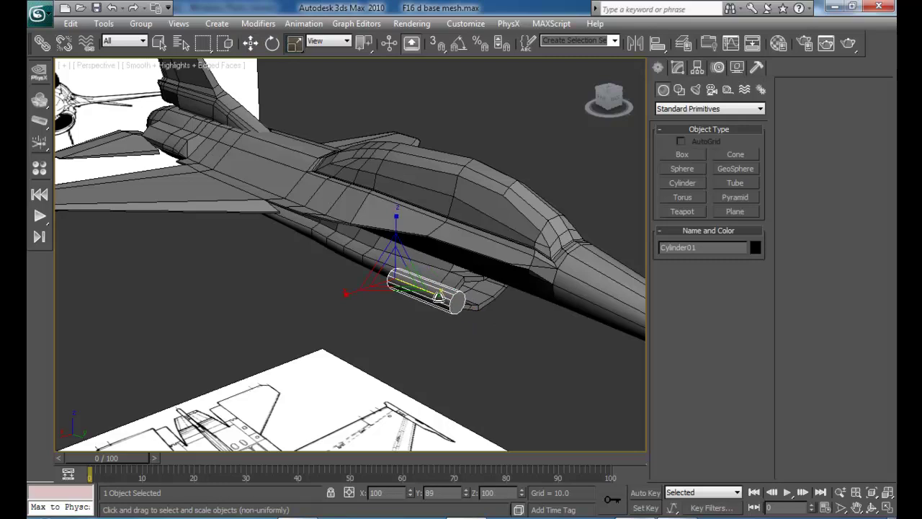
- Slide the cylinder back along Y beside the intake to about 145.4
key("w")
left_click_drag(434, 293, 422, 289)
middle_click_drag(436, 286, 432, 255, "alt")
scroll(401, 219, "up", 3)
middle_click_drag(401, 219, 421, 236, "alt")
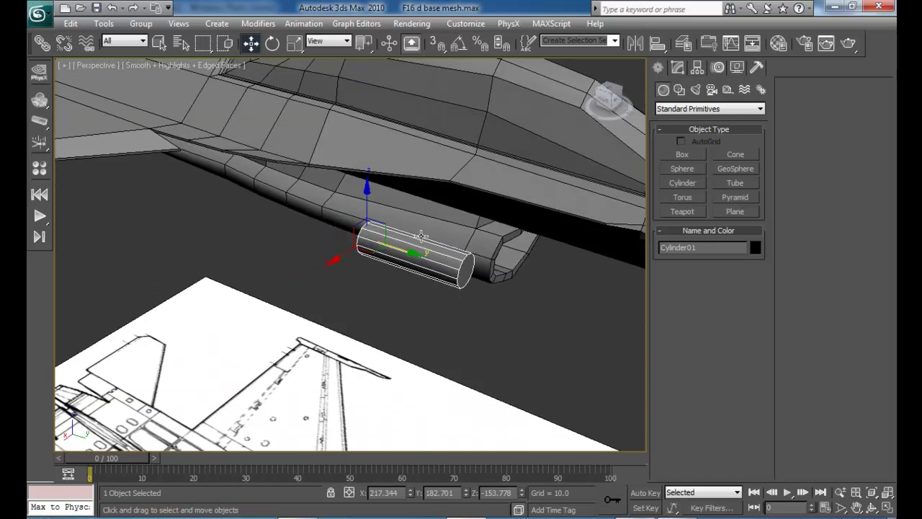
left_click_drag(418, 259, 394, 249)
left_click_drag(393, 251, 392, 251)
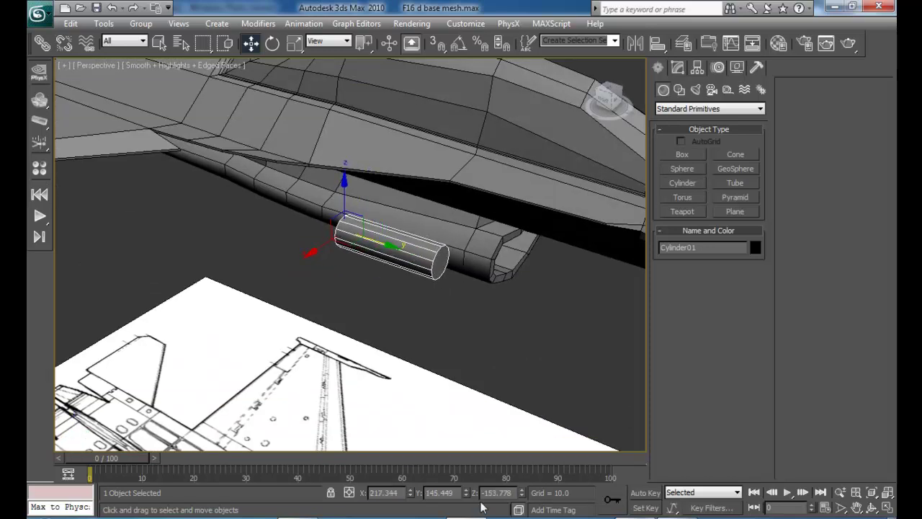
- Switch to the reference photo to examine how the pod sits beside the intake, and return to 3ds Max
left_click(634, 517)
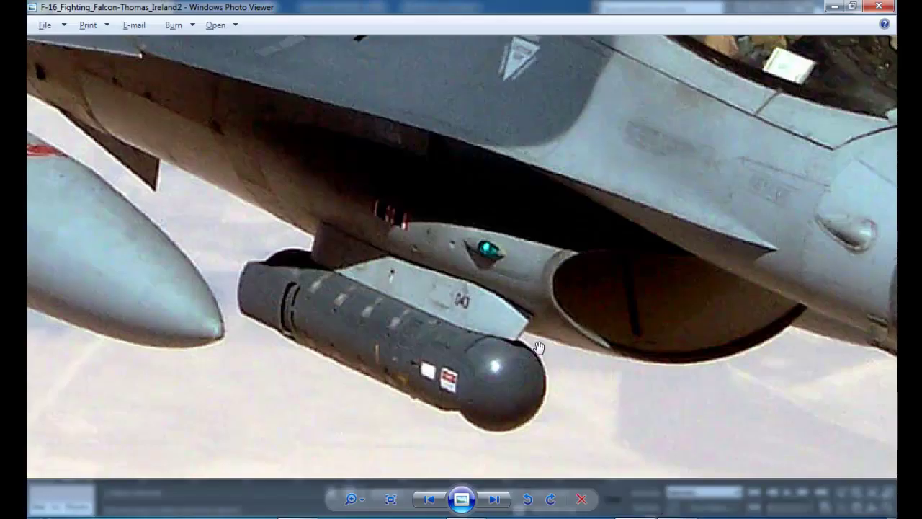
left_click_drag(538, 348, 535, 317)
key("alt+Tab")
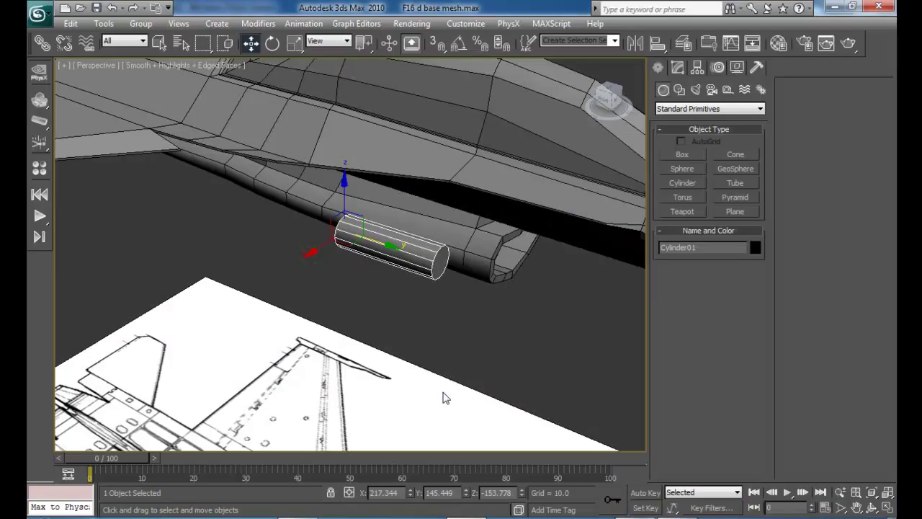
- Move the cylinder away from the intake to about X 222.9 and lower it to about Z -199.8
left_click(303, 254)
key("ctrl+z")
left_click_drag(311, 252, 303, 256)
left_click_drag(334, 190, 340, 210)
middle_click_drag(364, 207, 329, 198, "alt")
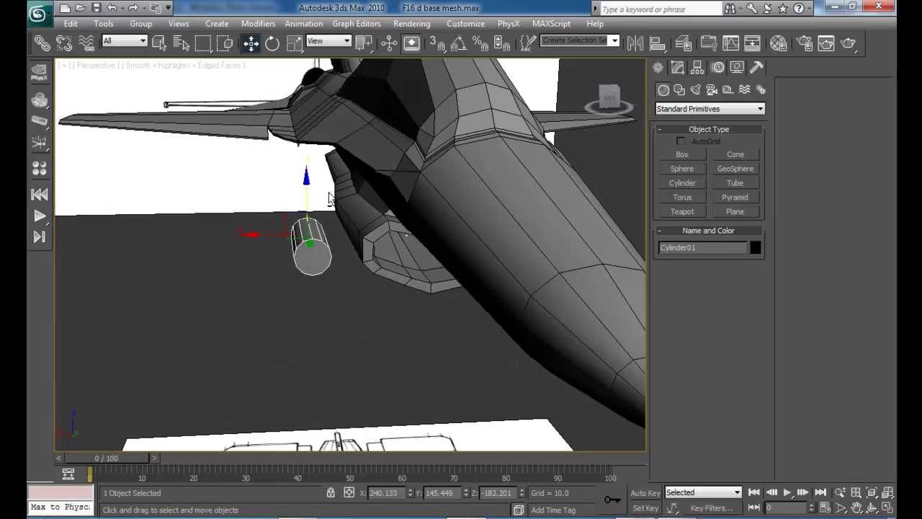
left_click_drag(306, 181, 308, 192)
left_click_drag(263, 243, 275, 245)
- Convert the pod cylinder to an Editable Poly
middle_click_drag(352, 254, 470, 234, "alt")
scroll(420, 282, "up", 3)
right_click(480, 216)
mouse_move(537, 334)
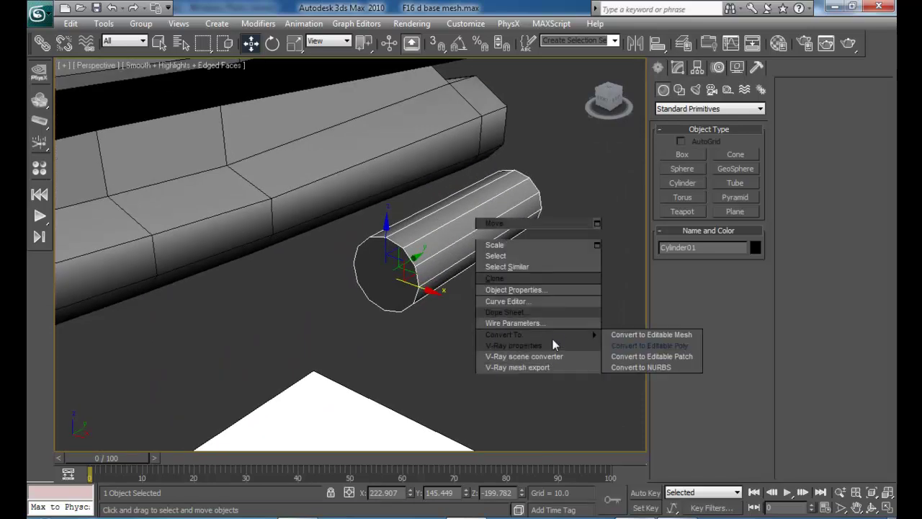
left_click(634, 345)
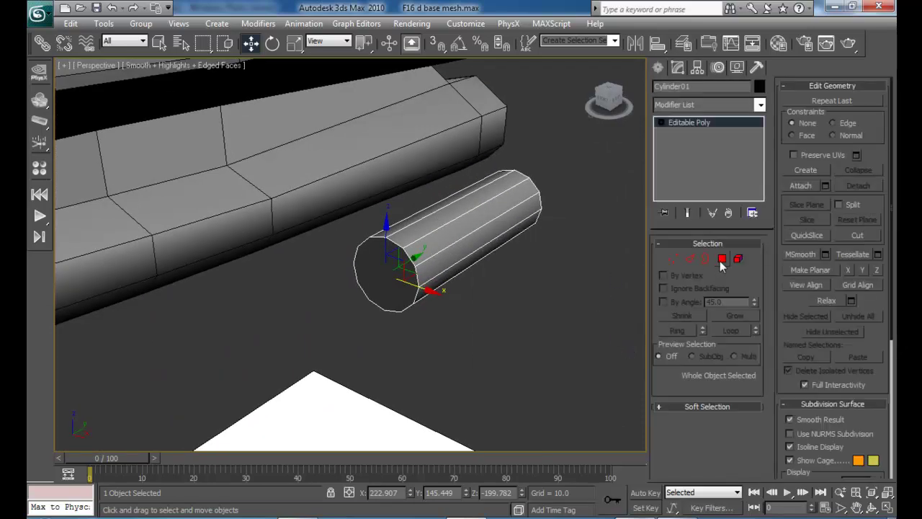
- Delete the end cap polygons of the pod cylinder
left_click(722, 259)
left_click(382, 267)
middle_click_drag(533, 240, 410, 239, "alt")
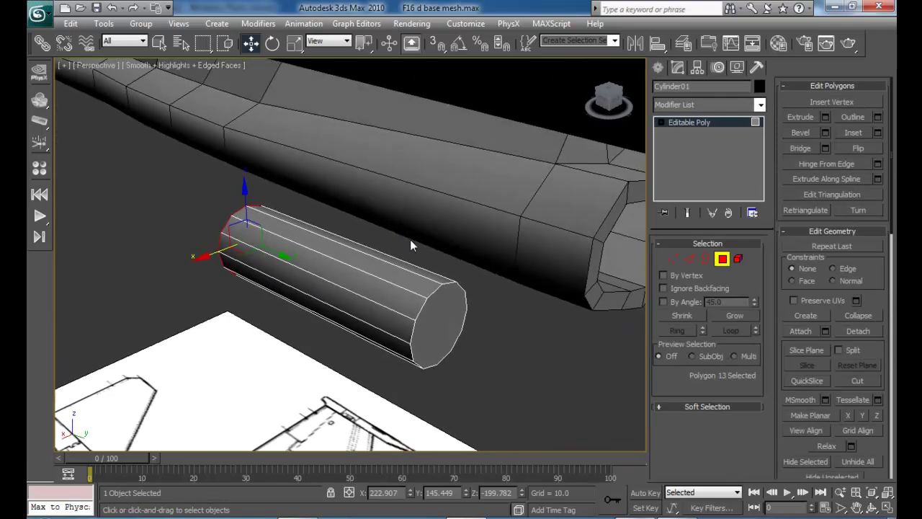
key("Delete")
middle_click_drag(525, 314, 422, 274, "alt")
- Examine the pod cylinder's placement beside the intake against the aircraft and reference drawings in the back, left and perspective views
key("alt+w")
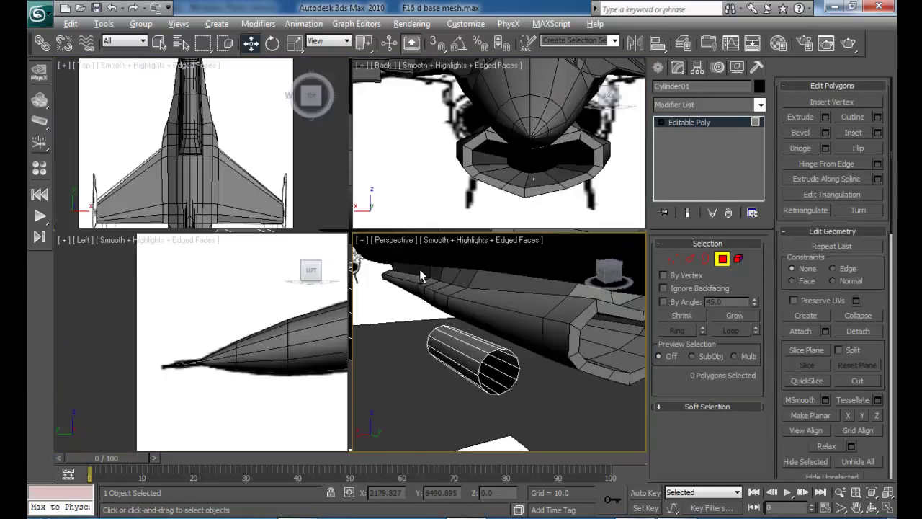
middle_click_drag(486, 157, 546, 164)
scroll(506, 165, "down", 3)
left_click(483, 341)
key("alt+w")
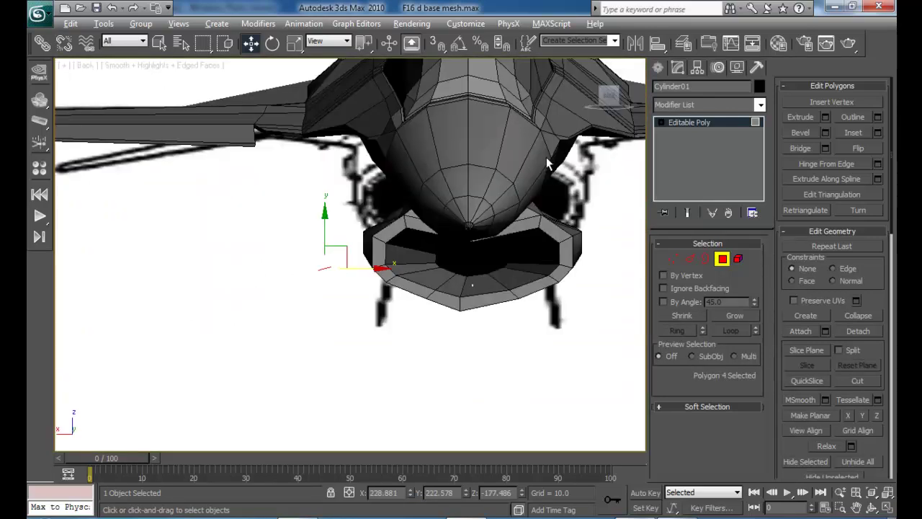
middle_click_drag(441, 231, 627, 252)
left_click(722, 263)
middle_click_drag(624, 194, 559, 214)
left_click_drag(348, 159, 414, 244)
key("ctrl+z")
scroll(497, 279, "down", 2)
middle_click_drag(483, 287, 440, 312)
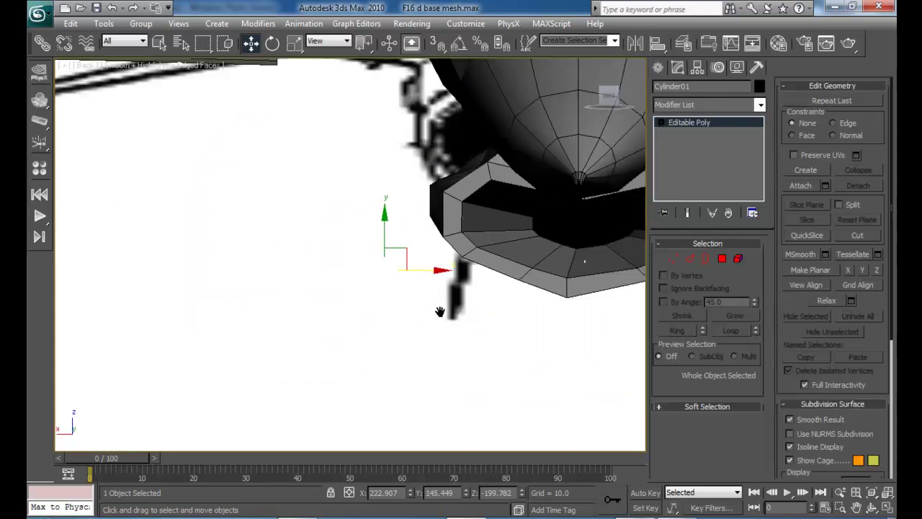
scroll(440, 315, "down", 6)
scroll(440, 317, "up", 8)
mouse_move(372, 296)
middle_mouse_down()
mouse_move(358, 278)
mouse_move(364, 294)
middle_mouse_up()
scroll(358, 278, "down", 6)
key("alt+w")
middle_click_drag(491, 331, 436, 289)
middle_click_drag(471, 284, 480, 312)
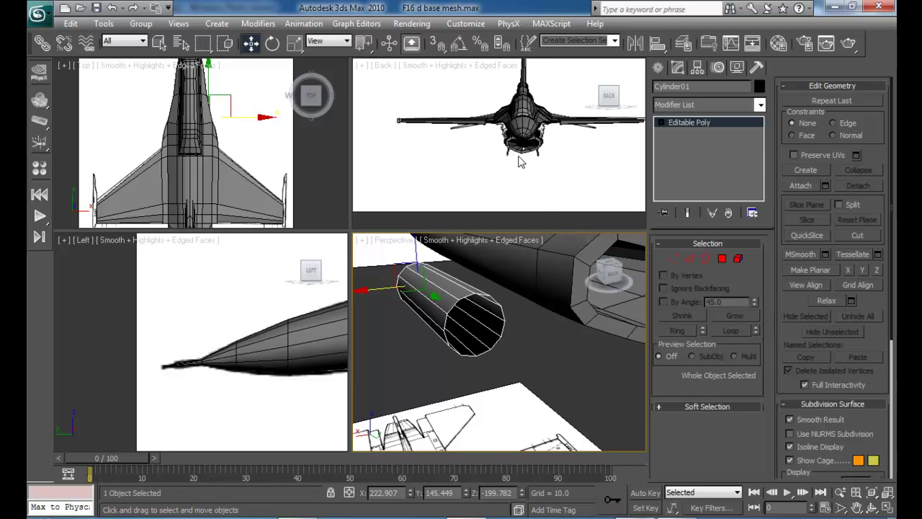
middle_click_drag(475, 318, 453, 266, "alt")
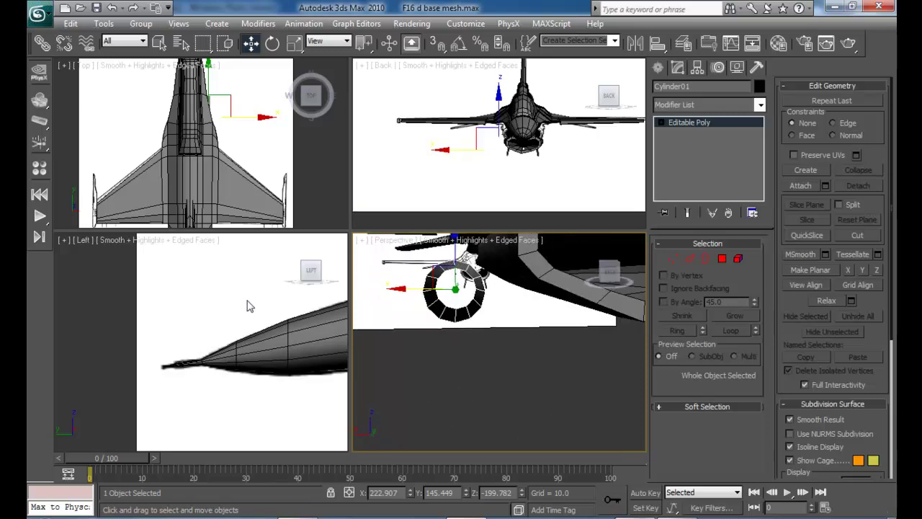
middle_click_drag(189, 297, 84, 257)
scroll(249, 342, "down", 5)
middle_click_drag(266, 335, 196, 342)
middle_click_drag(487, 309, 510, 329, "alt")
- Select the edge loop around the cylinder's front opening and repeatedly extend and scale it to form a groove and rounded nose
scroll(516, 319, "up", 3)
key("2")
left_click(506, 281)
middle_click_drag(525, 305, 458, 297)
left_click(725, 334)
key("alt+w")
scroll(491, 331, "down", 3)
left_click_drag(449, 272, 467, 353)
key("r")
key("w")
key("r")
key("w")
key("r")
key("w")
key("r")
key("w")
key("r")
key("w")
key("r")
key("w")
left_click_drag(529, 296, 457, 368)
- Scale the edge ring at the nose tip down to a tiny opening and adjust its position along the pod
key("r")
middle_click_drag(495, 293, 419, 277)
scroll(454, 193, "up", 3)
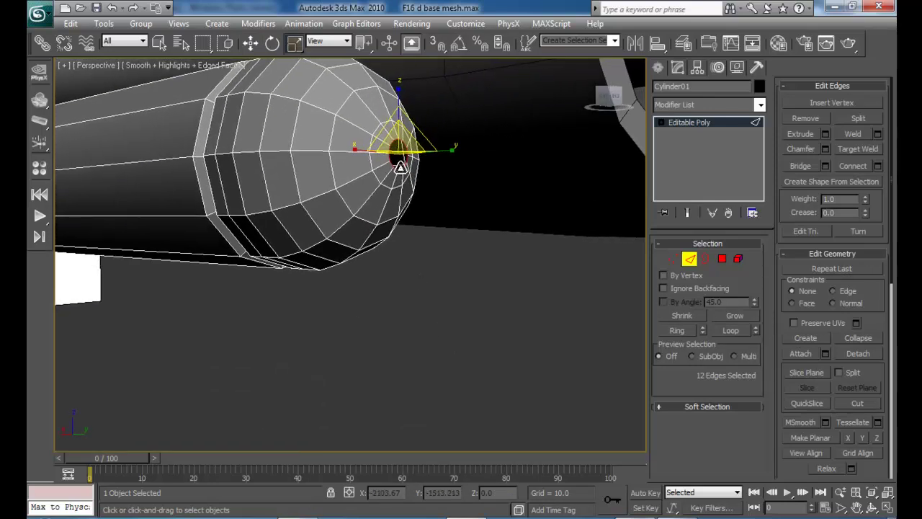
left_click_drag(404, 139, 406, 209)
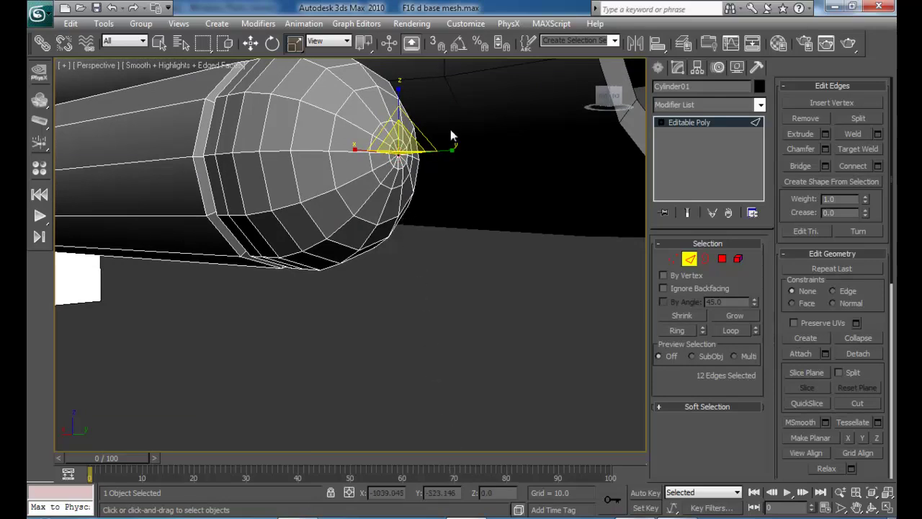
key("w")
left_click_drag(439, 153, 441, 152)
- Weld the 12 vertices around the nose tip opening into one with a weld threshold of 2.46
scroll(440, 152, "up", 4)
middle_click_drag(438, 154, 357, 306)
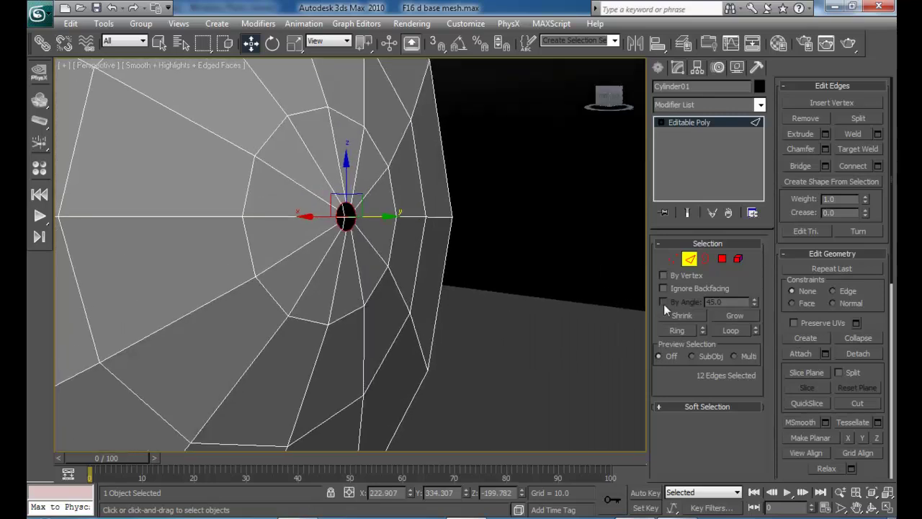
left_click(673, 260)
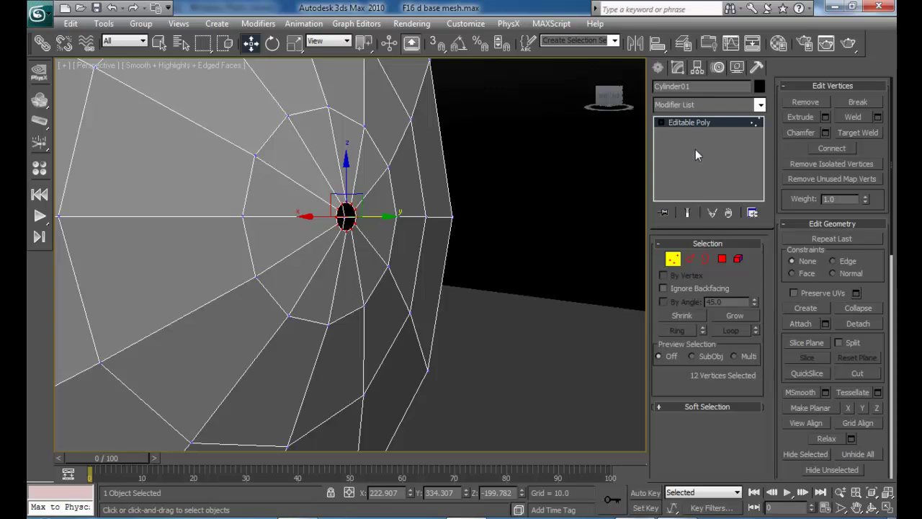
left_click(878, 117)
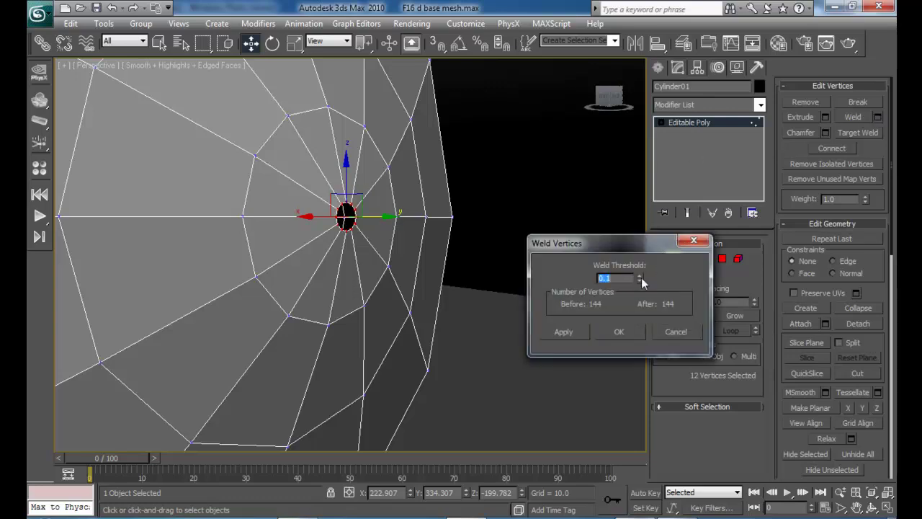
left_click_drag(641, 278, 623, 155)
left_click(618, 331)
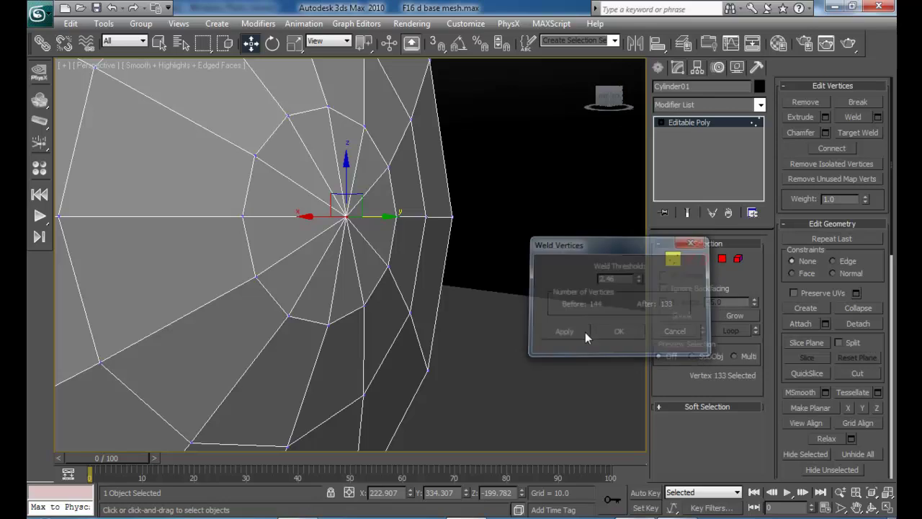
left_click(458, 341)
- Deselect the pod, check the shape of its nose and rear end in the reference photo, and return to 3ds Max
scroll(458, 341, "down", 5)
middle_click_drag(458, 342, 500, 314)
scroll(500, 314, "down", 4)
middle_click_drag(387, 273, 461, 311, "alt")
left_click(674, 261)
left_click(573, 295)
scroll(497, 302, "down", 4)
left_click(626, 517)
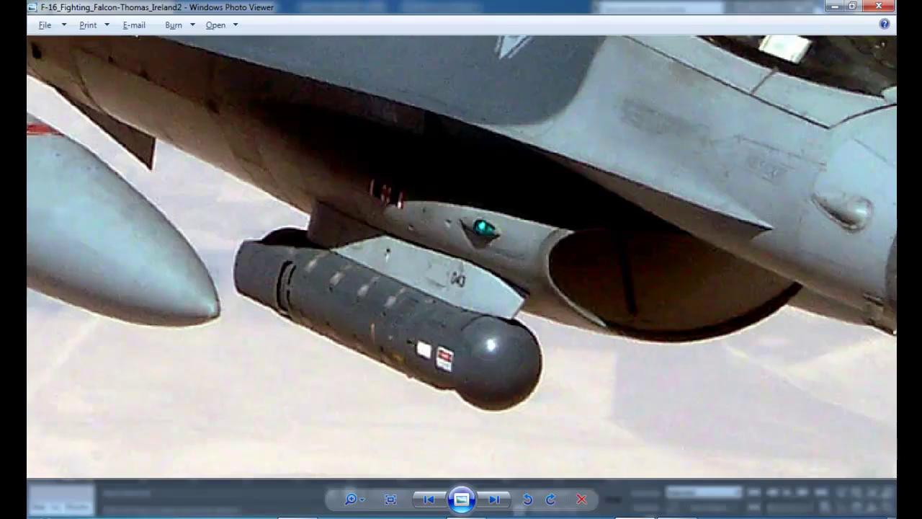
left_click(627, 517)
- Select the open border at the pod's rear end and extend it inward by scaling to form a narrow rim
middle_click_drag(354, 294, 524, 298, "alt")
left_click(346, 252)
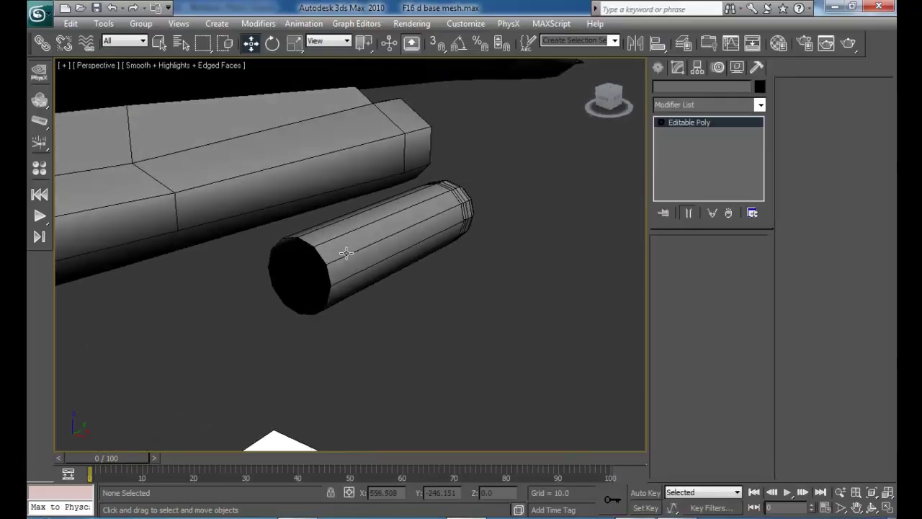
scroll(347, 253, "up", 2)
middle_click_drag(351, 253, 383, 237, "alt")
scroll(382, 237, "up", 2)
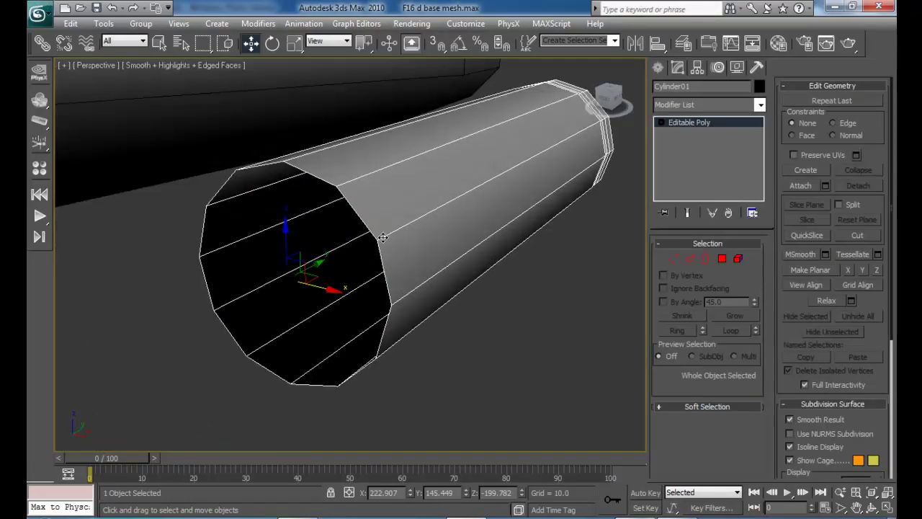
left_click(704, 259)
left_click(357, 217)
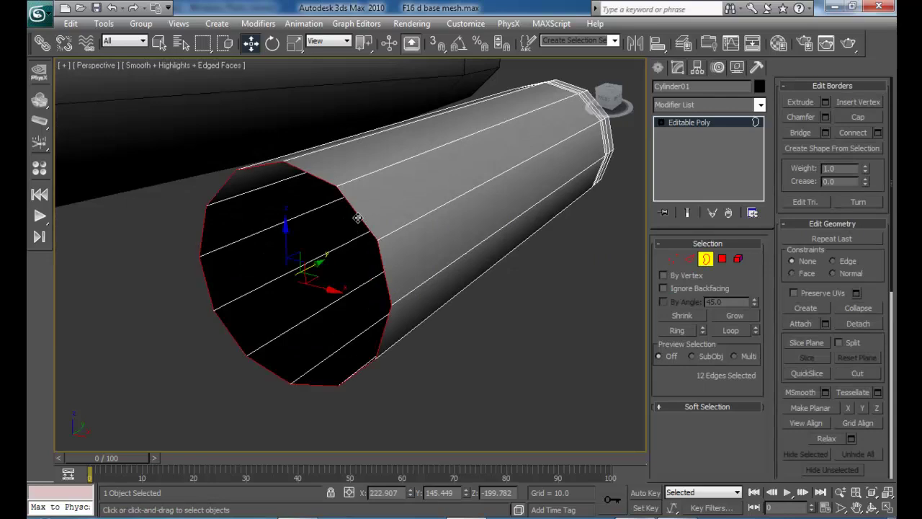
key("r")
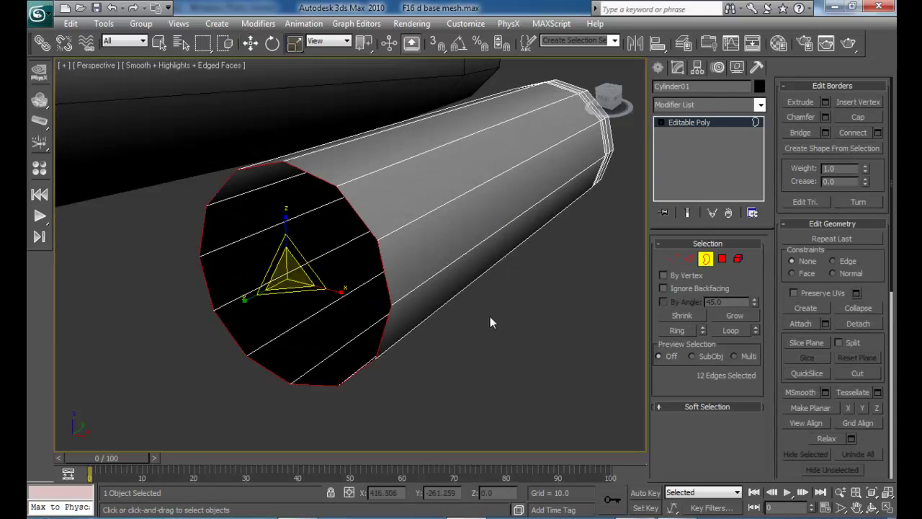
left_click_drag(295, 279, 292, 287, "shift")
- Extend the inner rim border into the pod and scale it inward to form a recessed back wall with a small central hole
key("w")
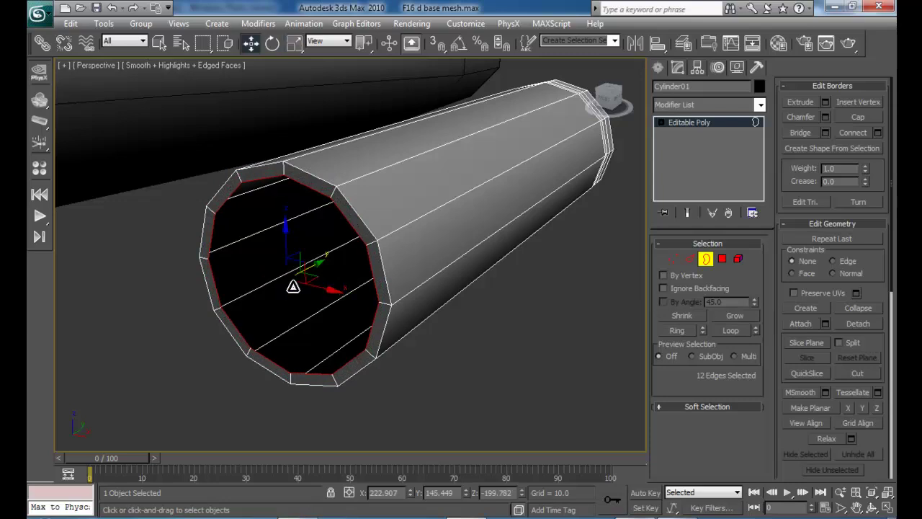
left_click_drag(319, 261, 337, 417, "shift")
key("r")
left_click(468, 329)
middle_click_drag(469, 330, 490, 316)
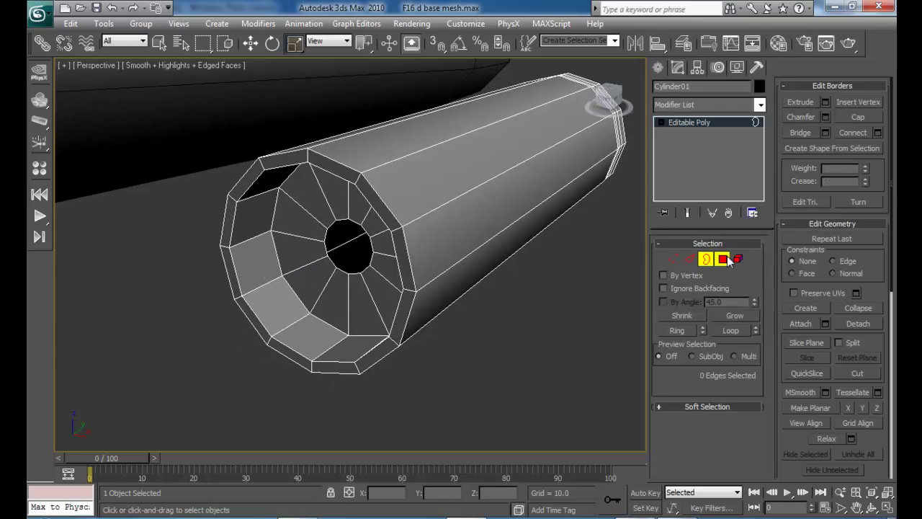
- Extrude five adjacent rim polygons on the outer side of the pod's rear end by 8.0
left_click(727, 260)
left_click(387, 216)
left_click(401, 258, "ctrl")
left_click(400, 317, "ctrl")
left_click(376, 349, "ctrl")
left_click(336, 365, "ctrl")
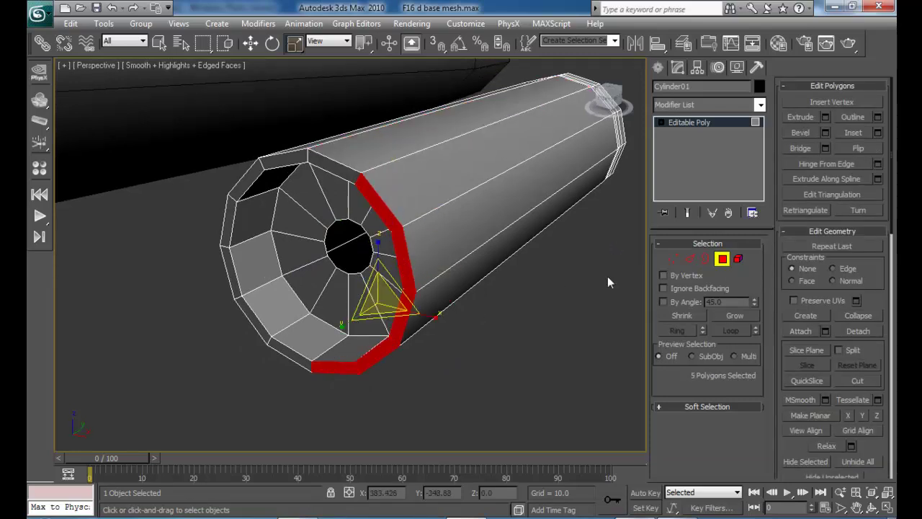
left_click(825, 118)
middle_click_drag(473, 271, 490, 206)
scroll(490, 206, "down", 3)
middle_click_drag(434, 226, 375, 229, "alt")
left_click_drag(689, 283, 695, 296)
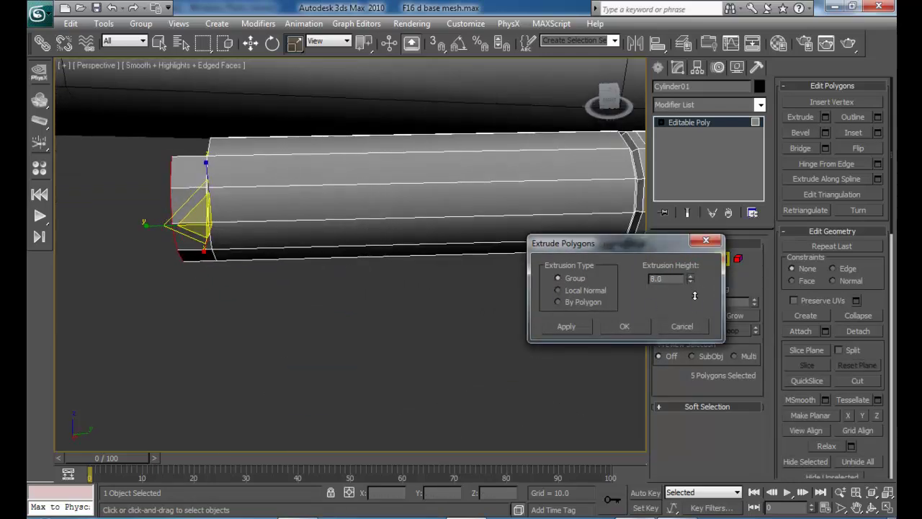
left_click(630, 323)
left_click(483, 364)
- Connect the pod body's lengthwise edges with 8 segments, pinch -80 and slide about -1165, grouping the rings near the rear end
middle_click_drag(479, 239, 412, 245)
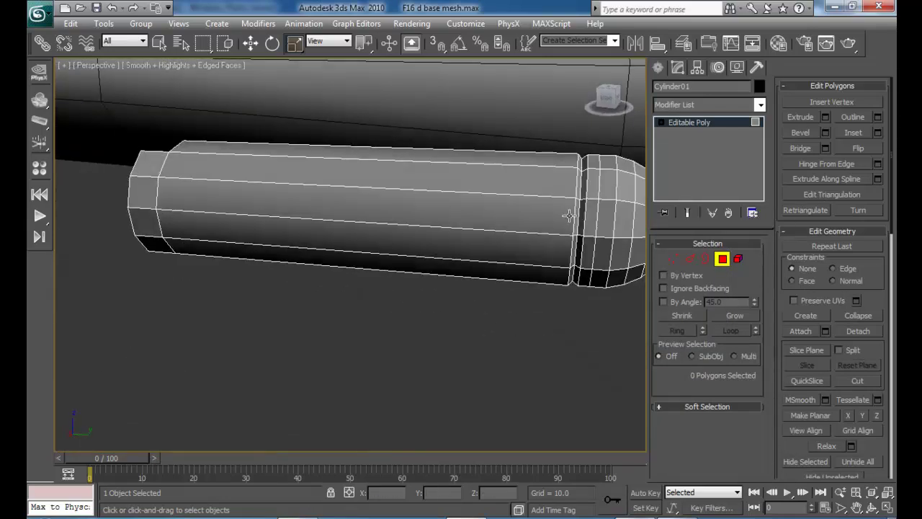
middle_click_drag(569, 216, 559, 214, "alt")
left_click(688, 260)
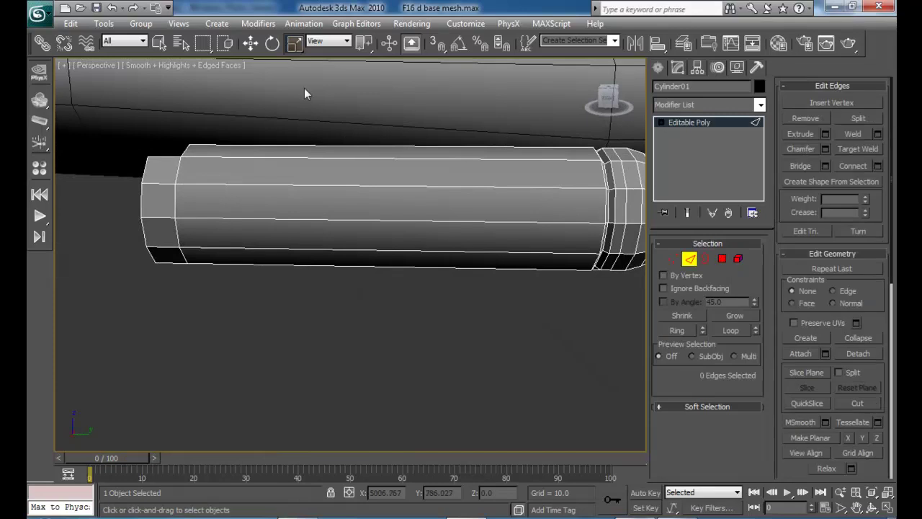
left_click_drag(304, 88, 373, 327)
left_click(880, 166)
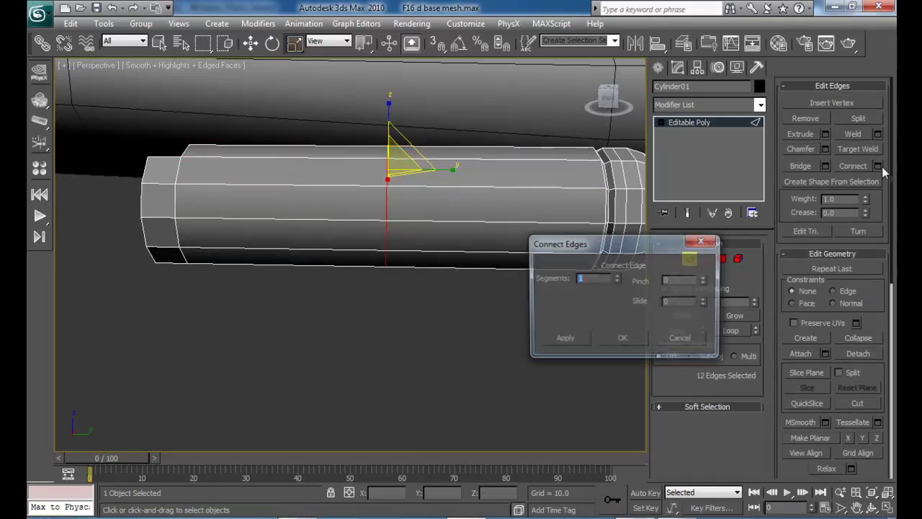
left_click(618, 275)
left_click(618, 275)
left_click(618, 274)
left_click_drag(705, 309, 722, 322)
left_click_drag(709, 285, 712, 358)
left_click(617, 275)
left_click(617, 275)
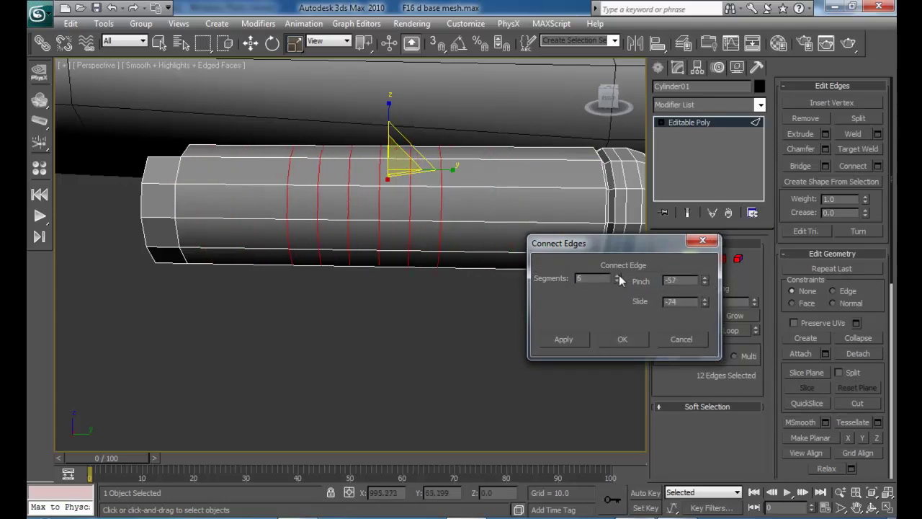
left_click_drag(705, 304, 755, 147)
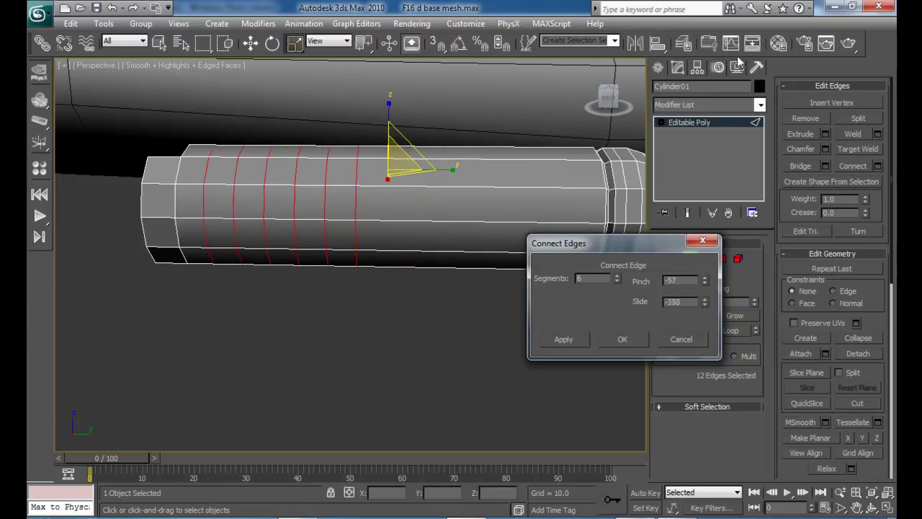
left_click_drag(705, 324, 728, 379)
left_click(615, 274)
left_click(615, 274)
left_click_drag(703, 305, 708, 339)
left_click_drag(761, 68, 727, 257)
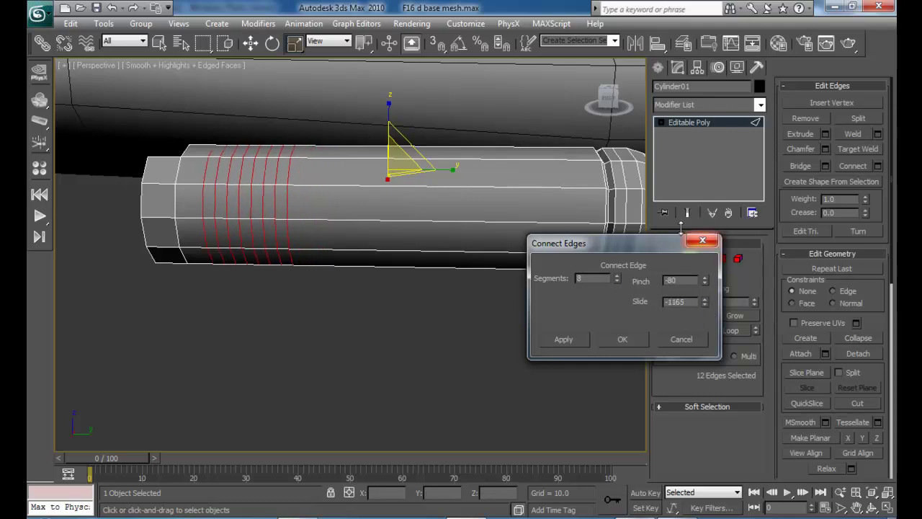
left_click(639, 339)
- Select eight alternating polygons in two rows between the new rear edge rings and extrude them by -3.0 to cut slots
middle_click_drag(377, 242, 355, 286)
left_click(721, 259)
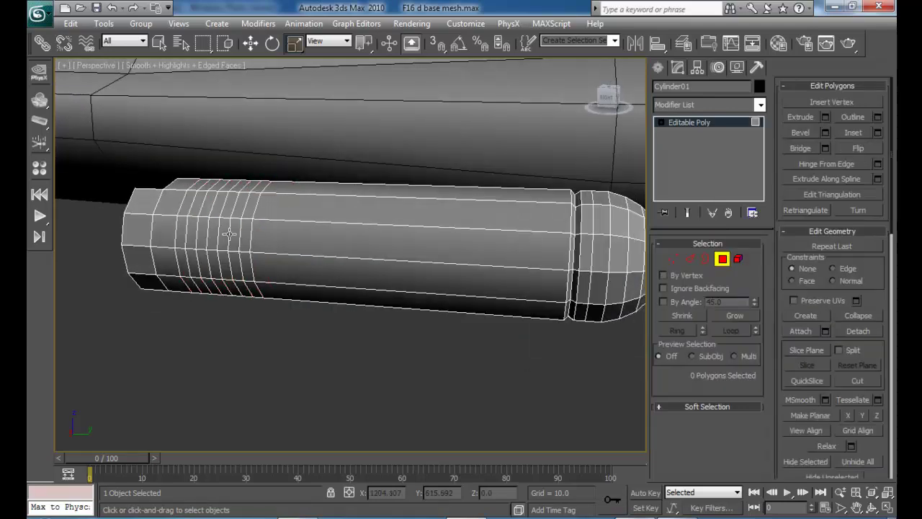
left_click(185, 204)
left_click(182, 260, "ctrl")
left_click(202, 261, "ctrl")
left_click(205, 209, "ctrl")
left_click(228, 210, "ctrl")
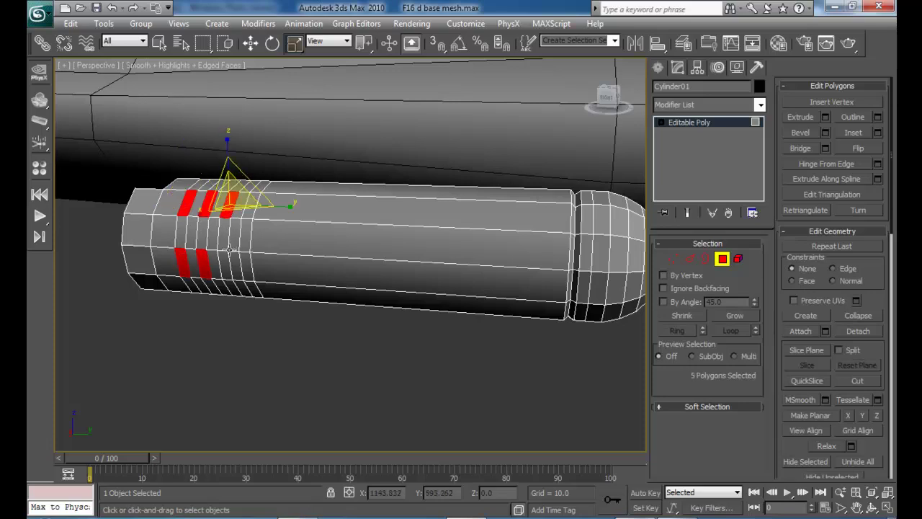
left_click(245, 265, "ctrl")
left_click(248, 206, "ctrl")
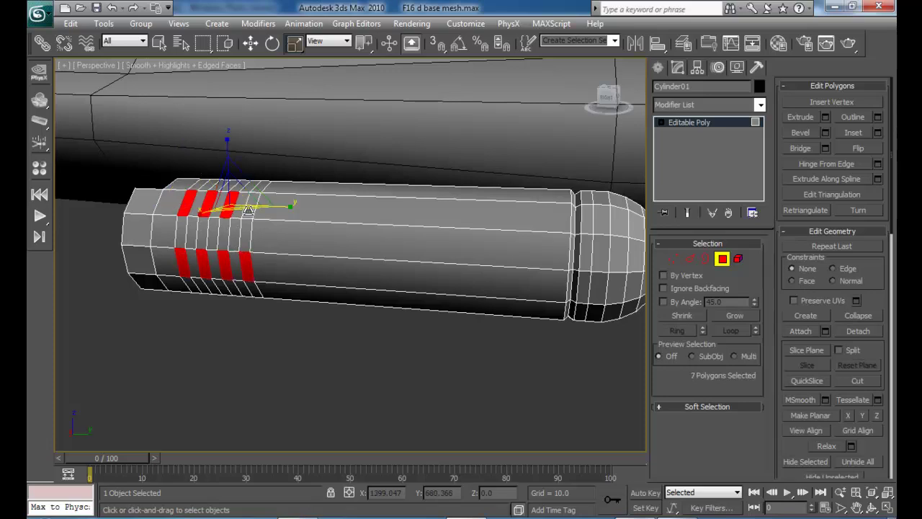
left_click(825, 118)
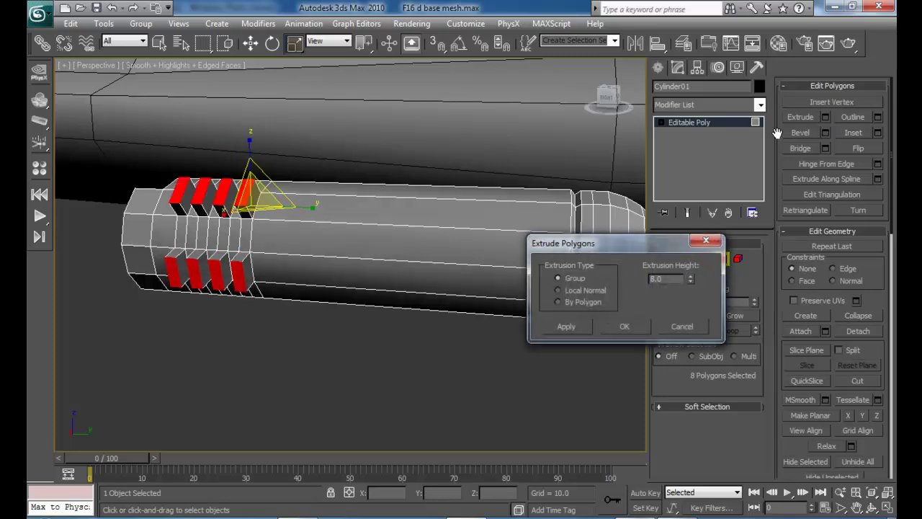
type("-3")
key("Return")
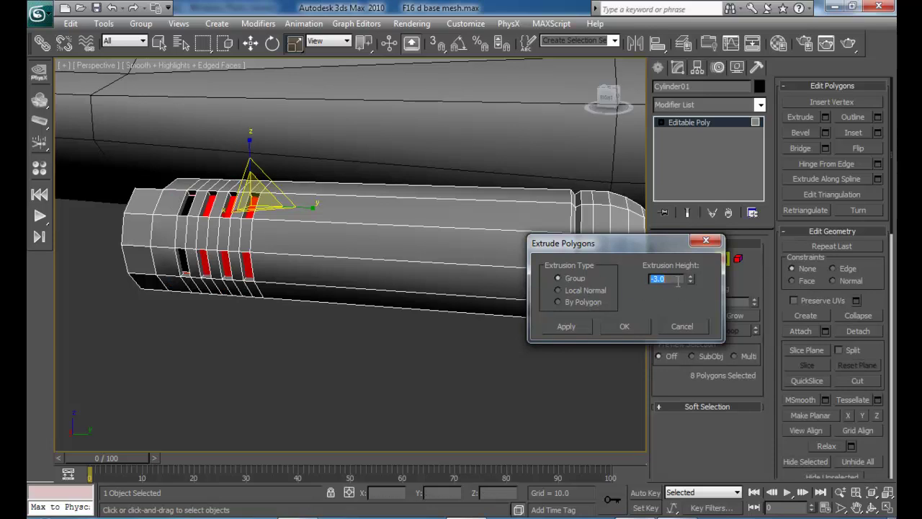
left_click(639, 325)
- Select the outer and inner edge loops of the pod's recessed back wall and move them toward the rear opening
middle_click_drag(352, 257, 436, 240, "alt")
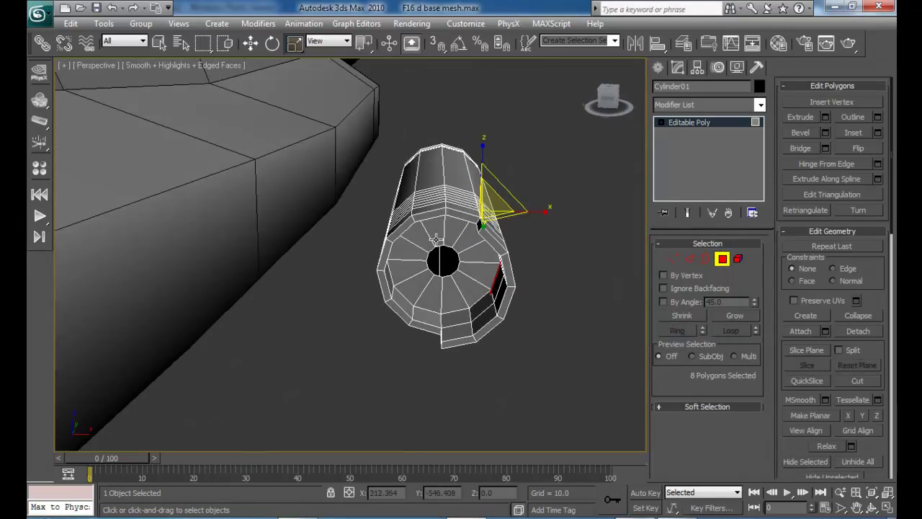
middle_click_drag(510, 245, 463, 226, "alt")
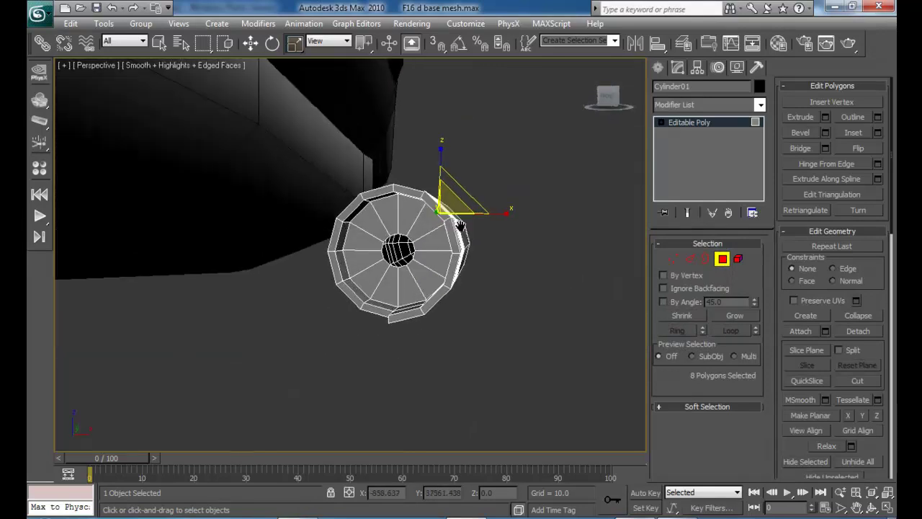
scroll(463, 227, "up", 3)
left_click(689, 259)
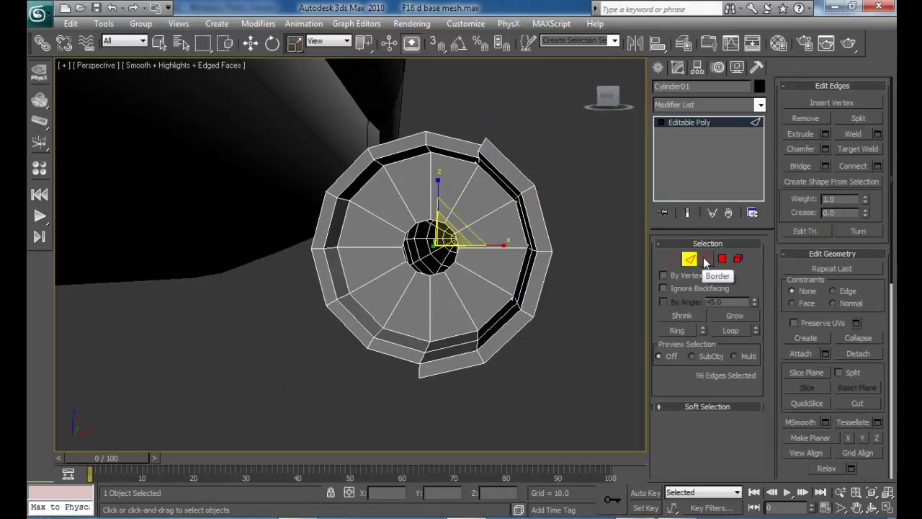
left_click(395, 165)
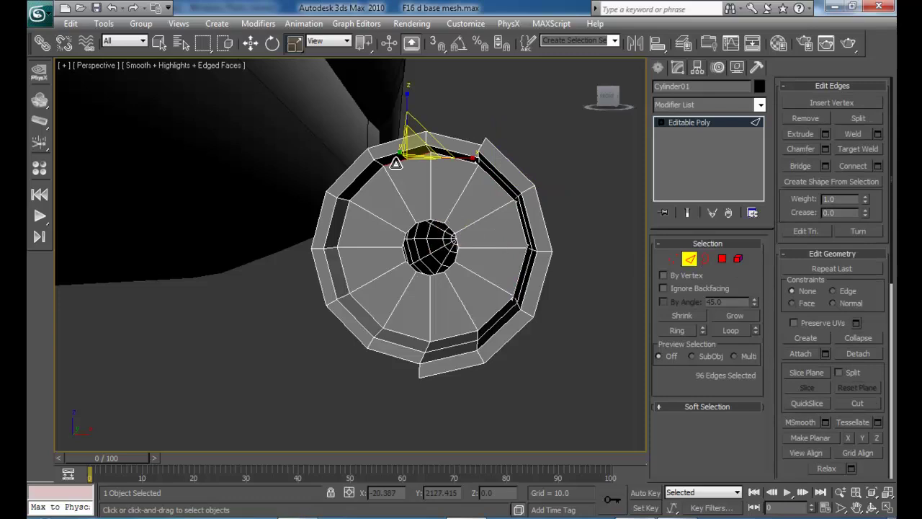
left_click(425, 220, "ctrl")
left_click(732, 329)
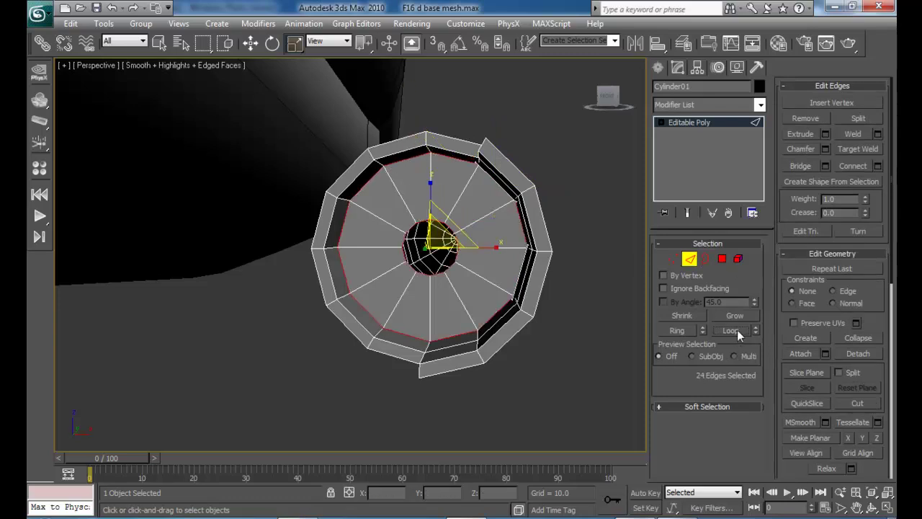
key("w")
middle_click_drag(494, 267, 435, 285, "alt")
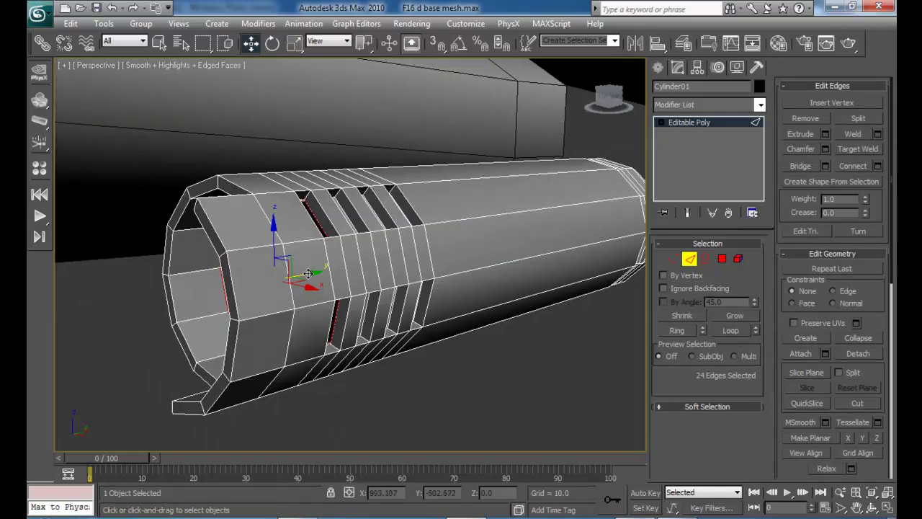
left_click_drag(306, 273, 295, 276)
left_click(449, 372)
middle_click_drag(449, 373, 383, 315, "alt")
scroll(383, 315, "down", 5)
middle_click_drag(473, 268, 445, 324, "alt")
left_click(689, 259)
left_click(547, 278)
- Switch to Windows Photo Viewer and examine the pod and its mount beside the air intake in the F-16 reference photo
middle_click_drag(487, 258, 455, 280, "alt")
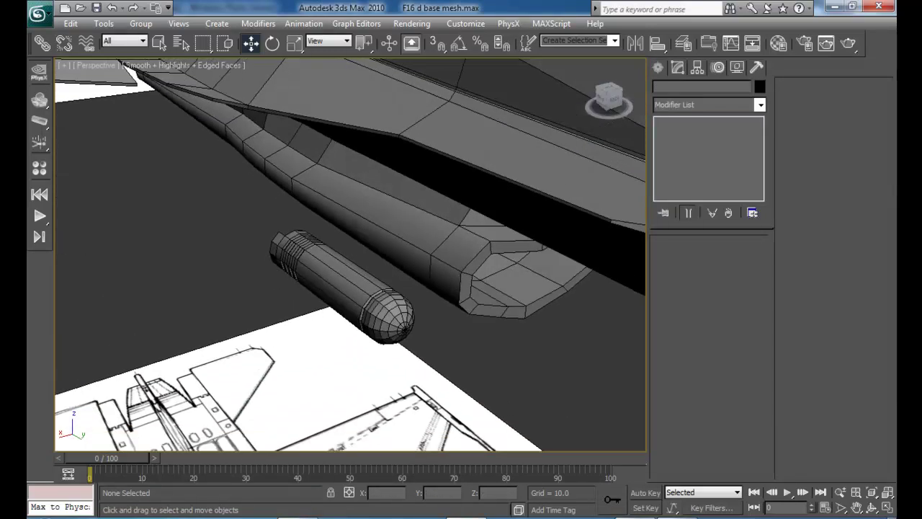
key("alt+Tab")
left_click_drag(449, 314, 551, 294)
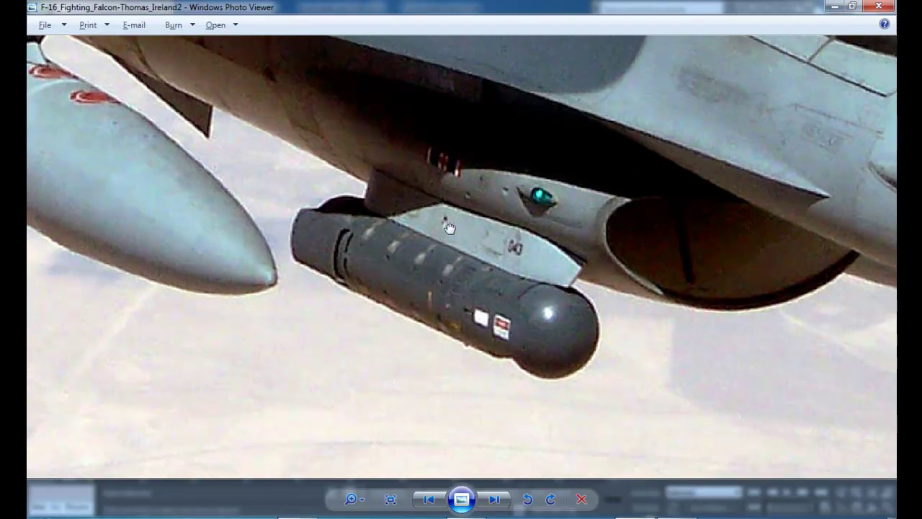
left_click_drag(449, 227, 440, 275)
left_click_drag(401, 217, 426, 216)
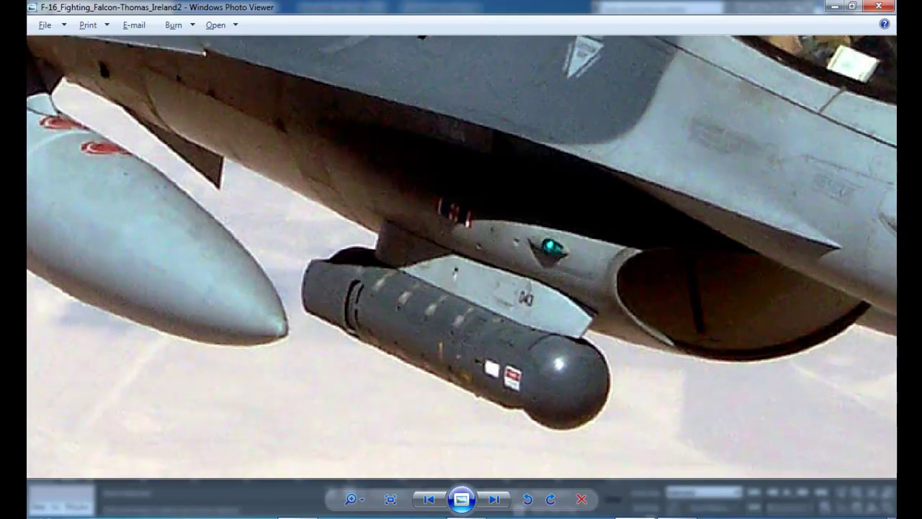
key("alt+Tab")
- Rotate the whole pod slightly about its lengthwise axis
middle_click_drag(371, 253, 557, 235, "alt")
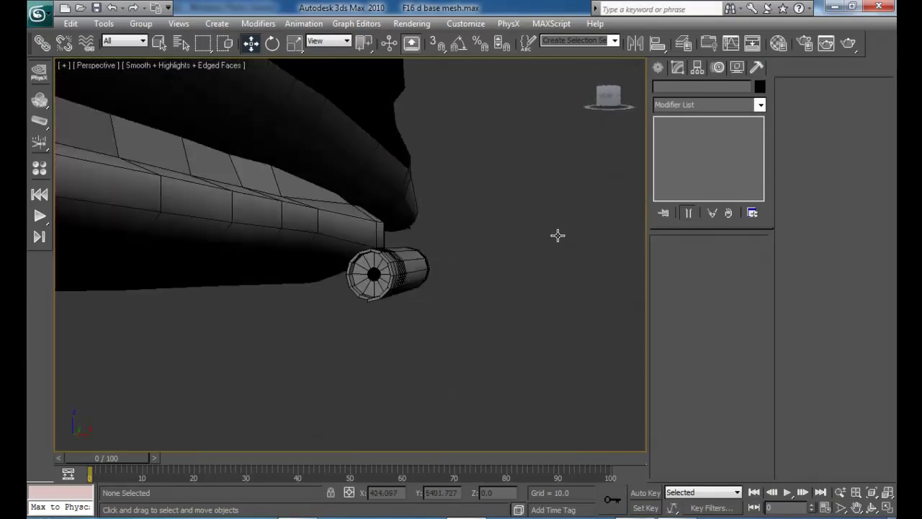
left_click(397, 257)
key("e")
left_click_drag(360, 245, 368, 226)
key("w")
middle_click_drag(417, 242, 311, 245, "alt")
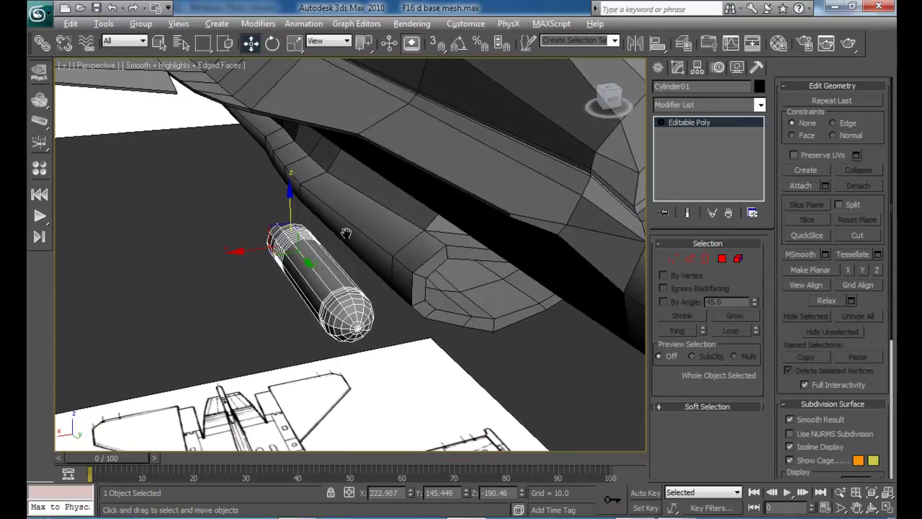
- Draw a box between the pod and the air intake in the Back view
key("alt+w")
middle_click_drag(484, 170, 487, 130)
scroll(477, 169, "up", 6)
key("alt+w")
scroll(469, 147, "up", 2)
middle_click_drag(395, 215, 415, 203)
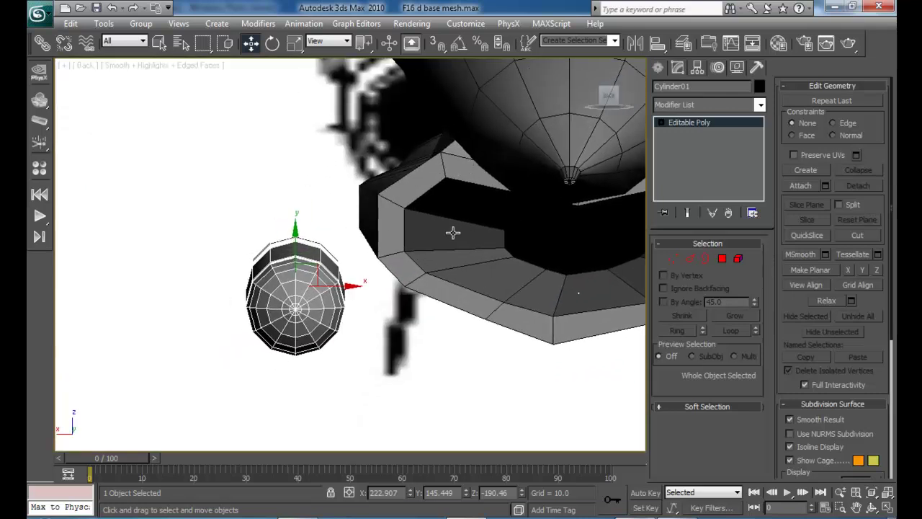
left_click(659, 70)
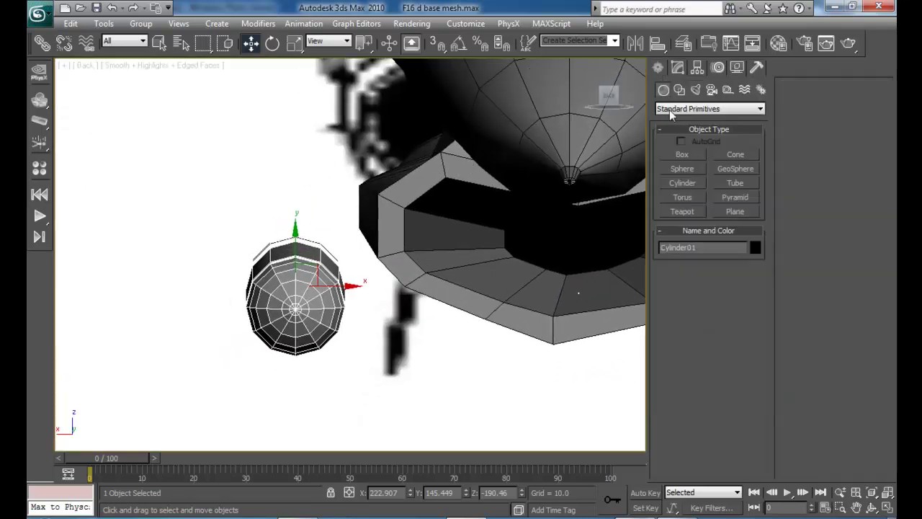
left_click(686, 154)
left_click_drag(328, 233, 380, 270)
left_click(384, 124)
- Assign the 07 - Default material to the box
middle_click_drag(421, 186, 417, 226)
key("alt+w")
middle_click_drag(470, 315, 468, 306)
key("alt+w")
middle_click_drag(363, 294, 441, 307, "alt")
key("m")
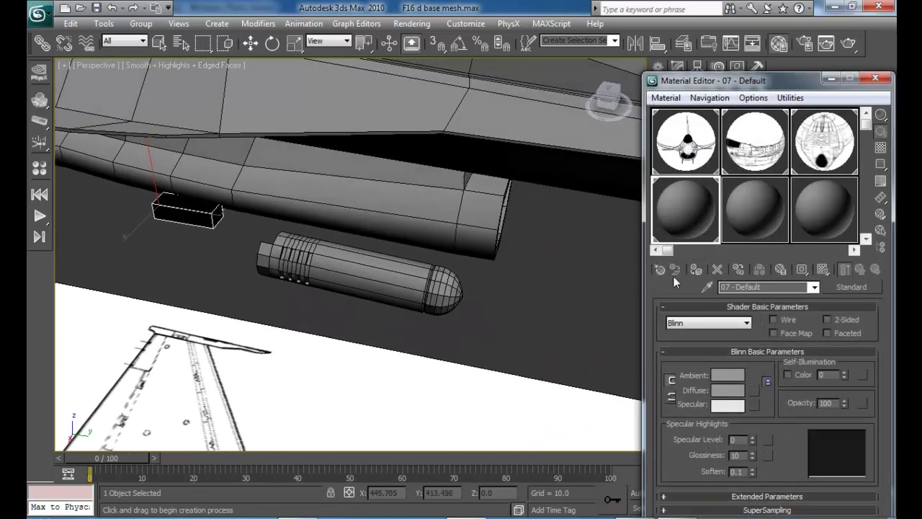
left_click(699, 271)
left_click(884, 80)
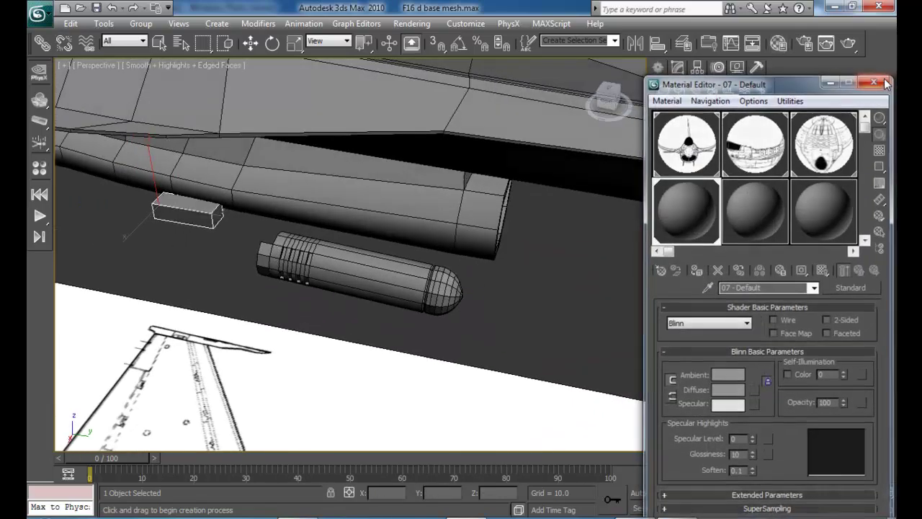
left_click(883, 83)
- Move the box forward beside the pod and stretch it lengthwise to about 217%
key("w")
left_click_drag(205, 212, 411, 257)
key("r")
middle_click_drag(469, 289, 417, 231, "alt")
- Convert the stretched box to an editable poly
key("alt+w")
middle_click_drag(483, 155, 461, 167)
key("alt+w")
middle_click_drag(376, 229, 373, 132)
scroll(373, 133, "up", 2)
middle_click_drag(302, 187, 319, 208)
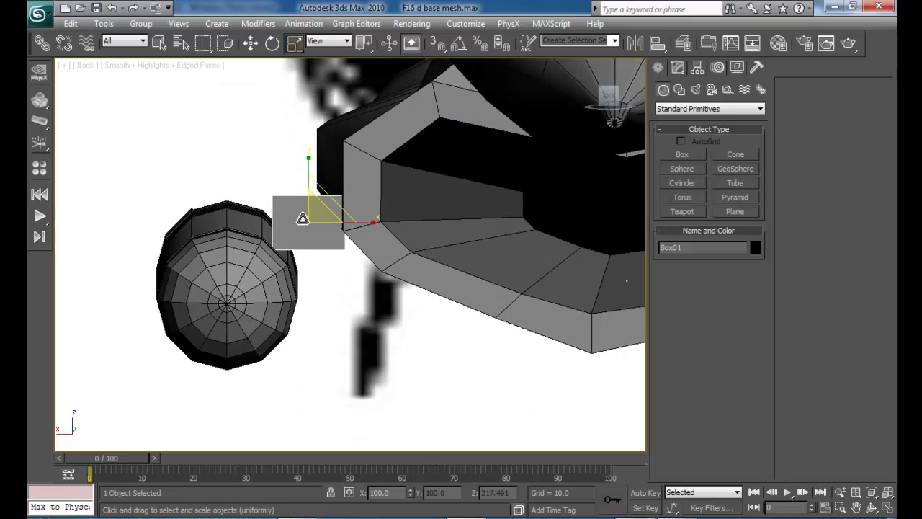
key("w")
right_click(302, 219)
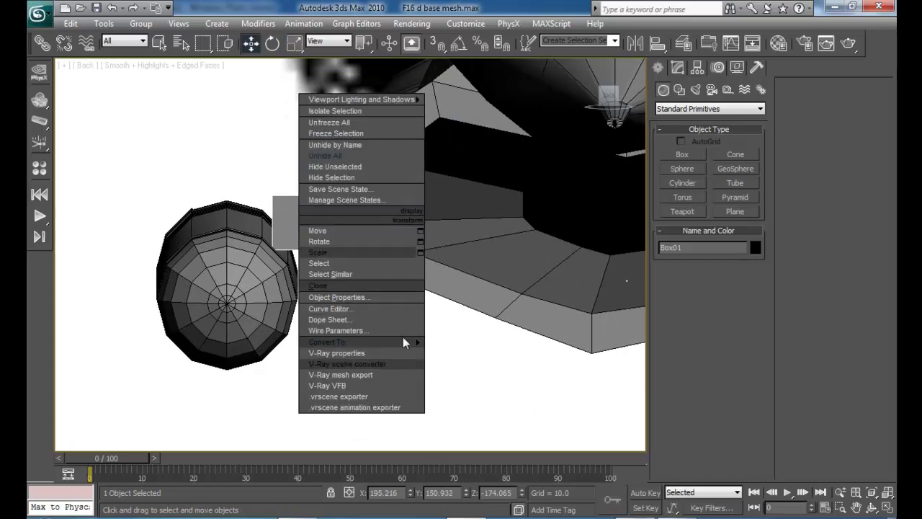
mouse_move(404, 342)
left_click(472, 360)
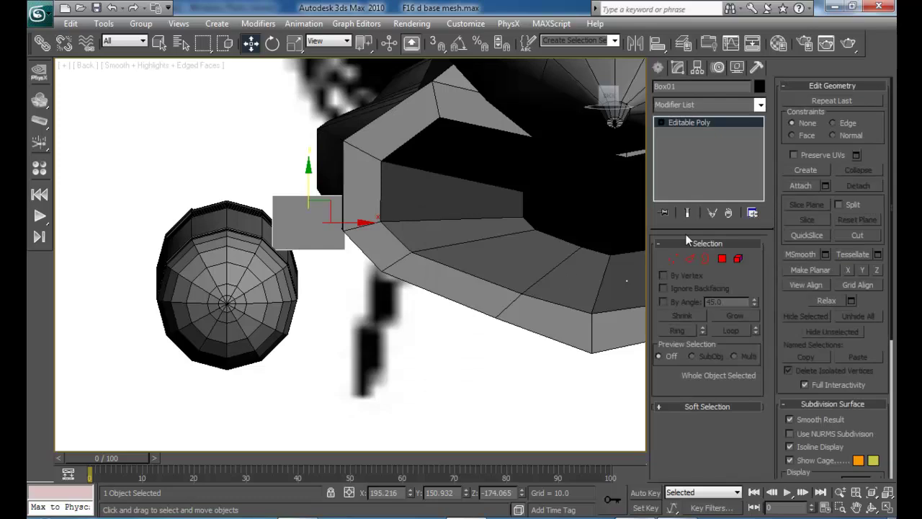
- Move the box's four pod-side vertices down against the pod and rotate them about 42 degrees to follow its surface
left_click(674, 257)
left_click_drag(233, 175, 287, 306)
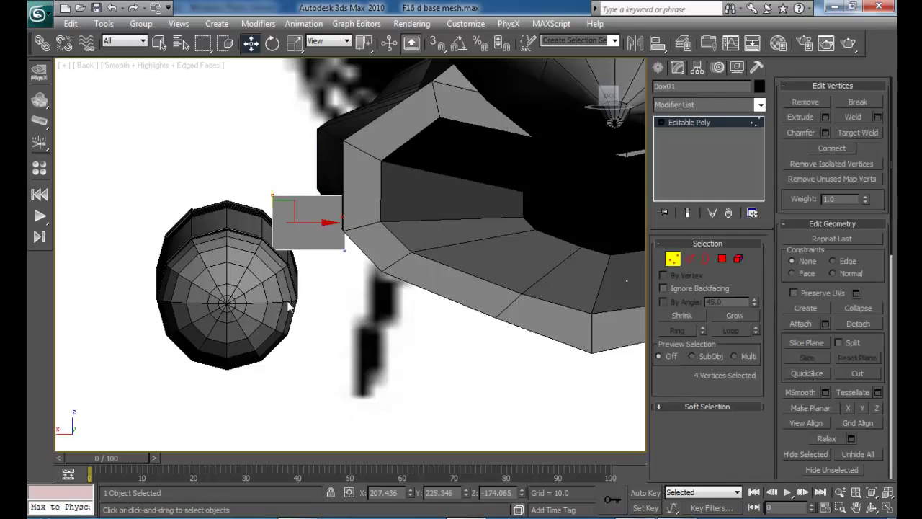
left_click_drag(275, 181, 256, 207)
key("e")
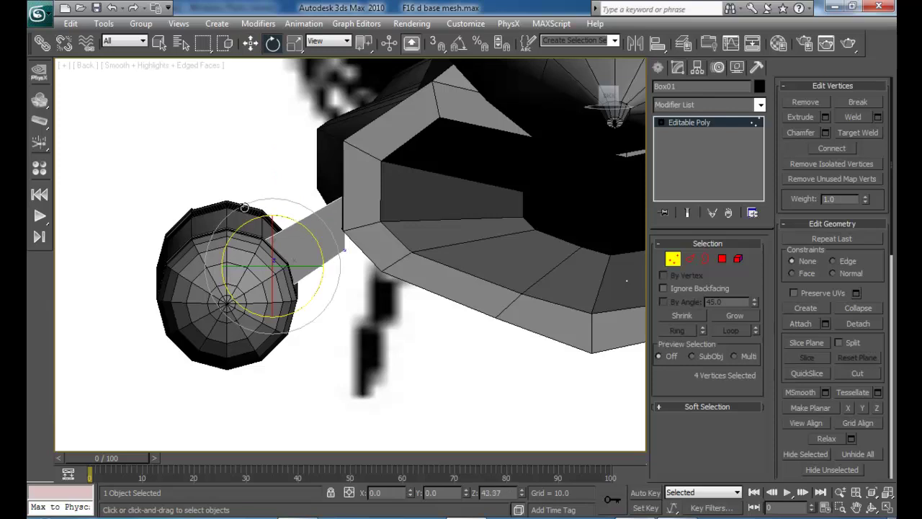
key("w")
left_click_drag(280, 244, 289, 228)
- Raise the box's four intake-side vertices against the intake wall and scale them apart vertically
left_click_drag(309, 155, 371, 284)
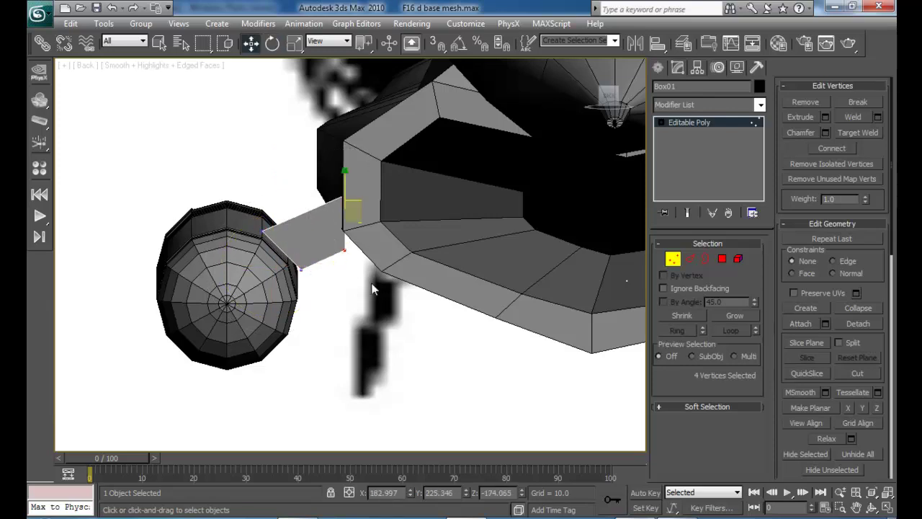
left_click_drag(342, 170, 336, 131)
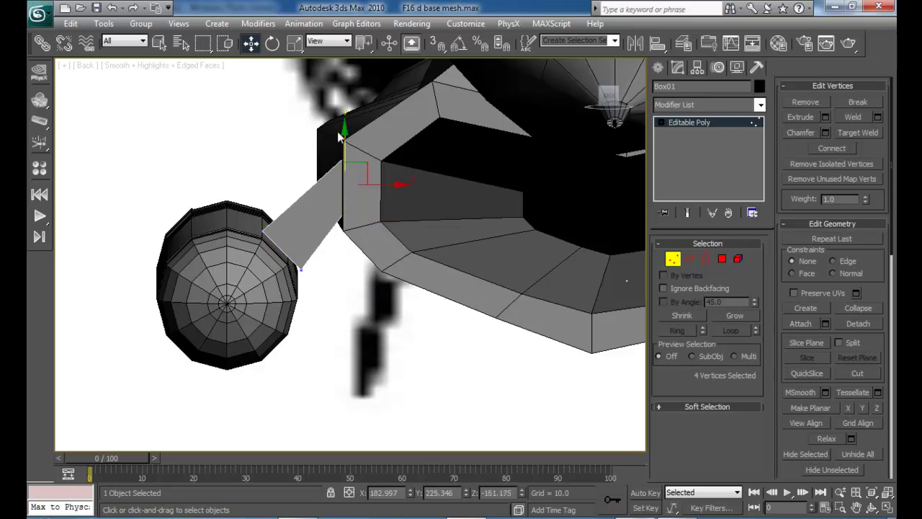
left_click_drag(403, 186, 395, 185)
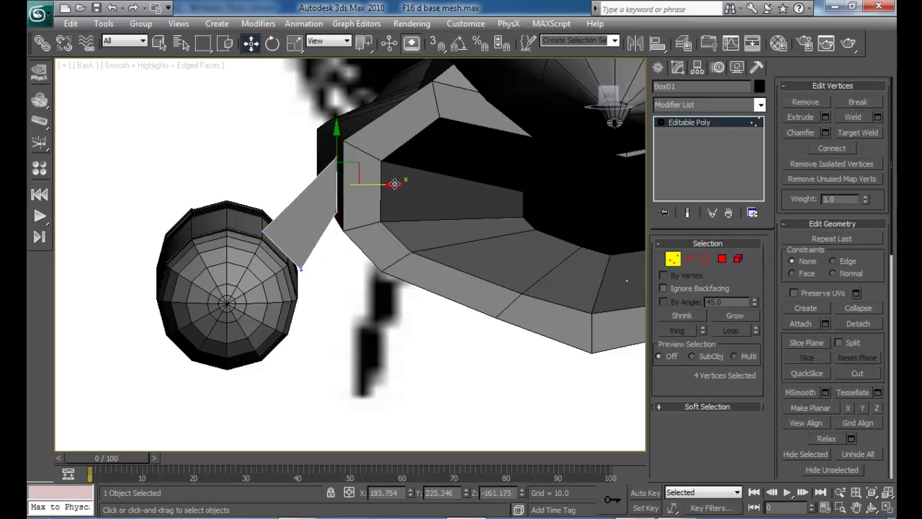
key("r")
left_click_drag(336, 123, 329, 95)
middle_click_drag(387, 199, 377, 223)
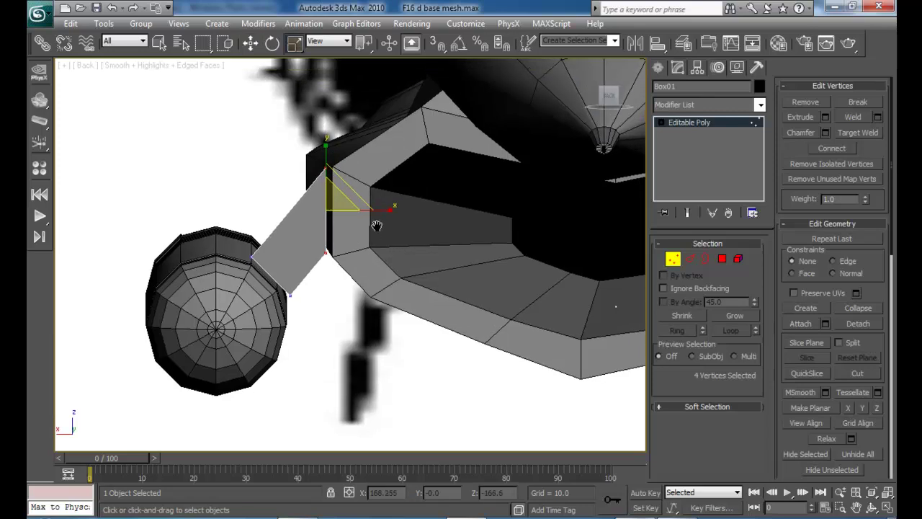
- Lower the front upper vertex on the box's intake side
key("alt+w")
middle_click_drag(485, 320, 484, 329)
key("alt+w")
middle_click_drag(420, 360, 408, 279)
left_click(381, 322)
middle_click_drag(370, 255, 438, 203, "alt")
scroll(408, 281, "up", 3)
left_click_drag(438, 203, 460, 227)
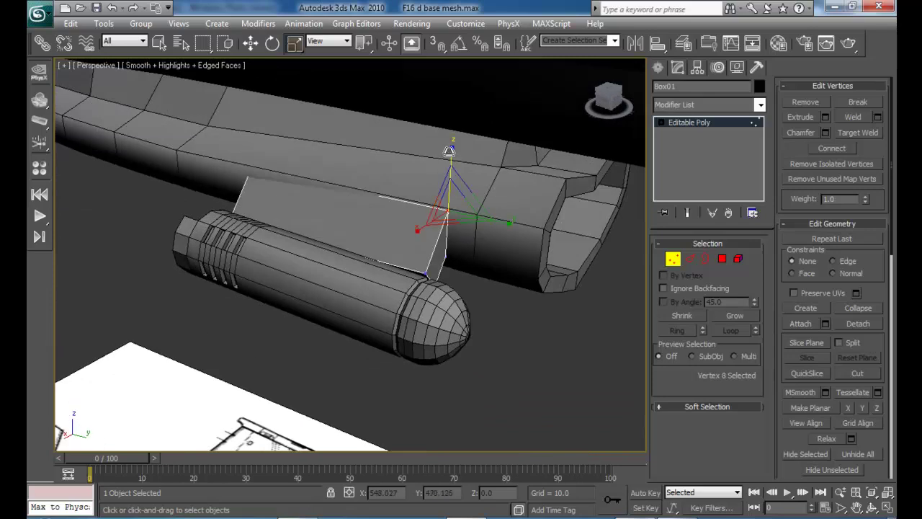
key("w")
left_click_drag(450, 154, 454, 171)
- Raise the box's rear upper vertex next to the pod and shift it slightly sideways
middle_click_drag(472, 210, 554, 209, "alt")
left_click_drag(396, 240, 372, 204)
left_click_drag(380, 168, 380, 159)
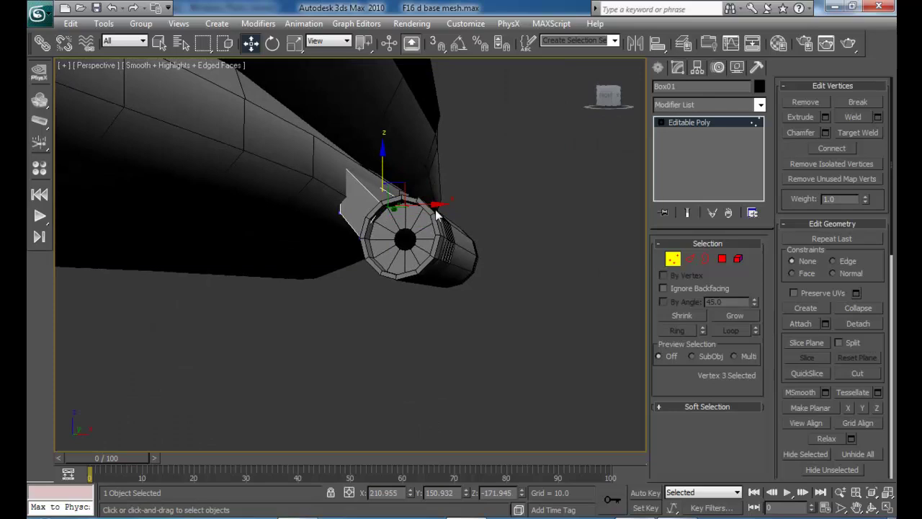
left_click_drag(435, 204, 433, 204)
- Delete the reshaped box between the pod and the air intake
middle_click_drag(447, 239, 251, 245, "alt")
left_click(315, 262)
left_click(371, 304)
left_click(671, 261)
left_click(492, 379)
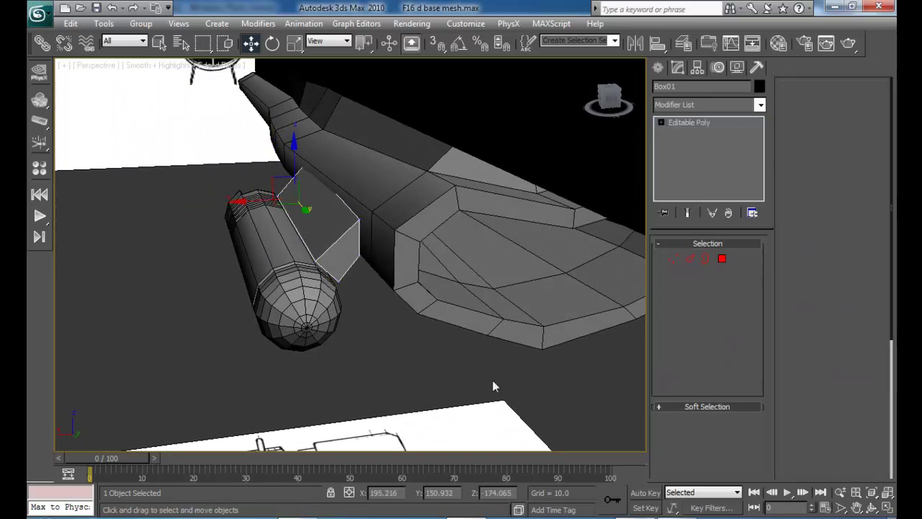
left_click(340, 246)
key("Delete")
- Extrude the two adjacent long body polygons on the pod's intake-facing upper side by 0.66 as a group
middle_click_drag(346, 296, 312, 274, "alt")
scroll(323, 272, "up", 5)
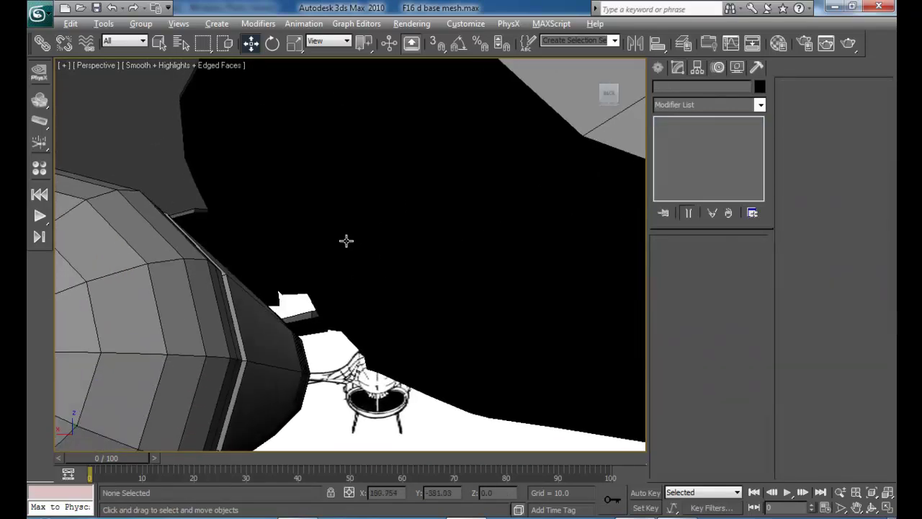
middle_click_drag(346, 240, 315, 267)
scroll(459, 202, "down", 5)
middle_click_drag(459, 202, 489, 214, "alt")
left_click(417, 169)
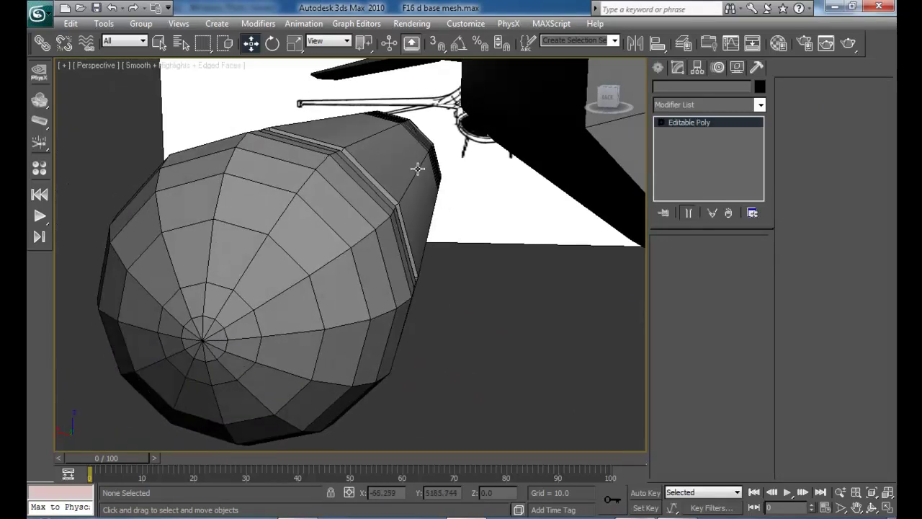
left_click(723, 260)
left_click(392, 170)
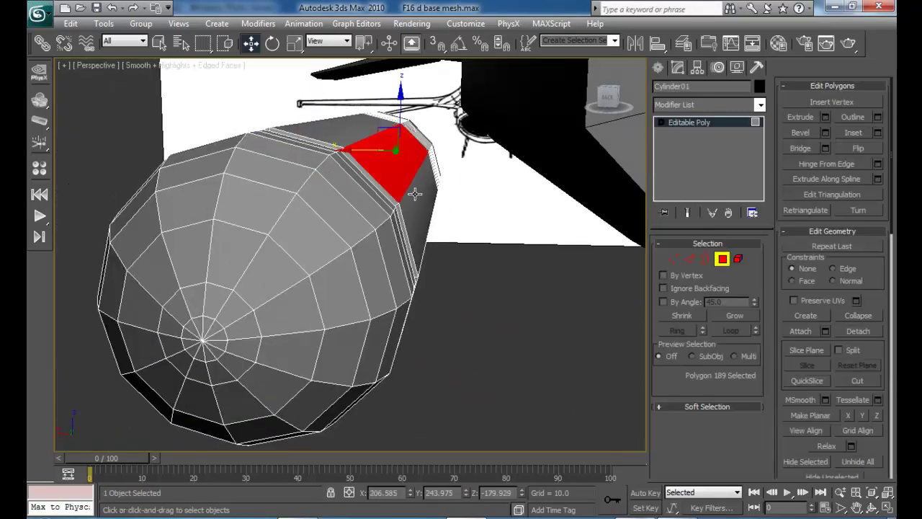
left_click(415, 194, "ctrl")
middle_click_drag(481, 194, 471, 215, "alt")
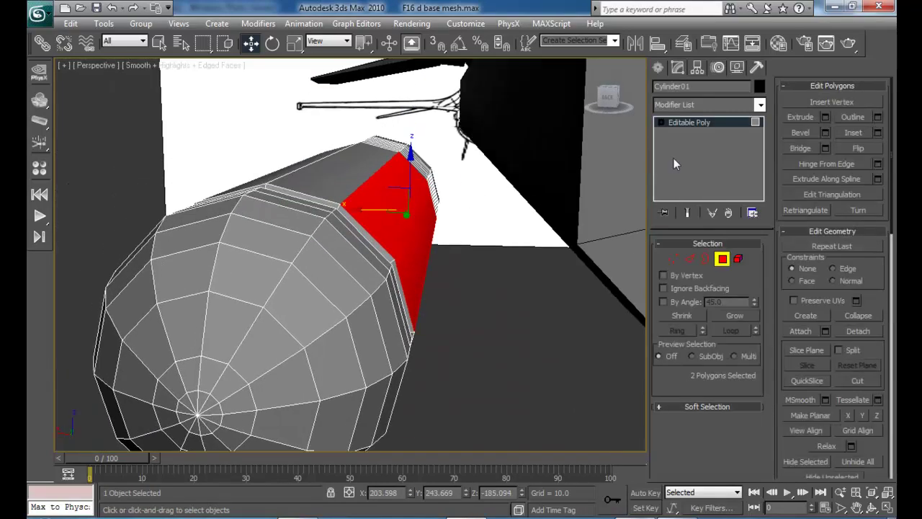
left_click(825, 117)
left_click_drag(692, 284, 690, 194)
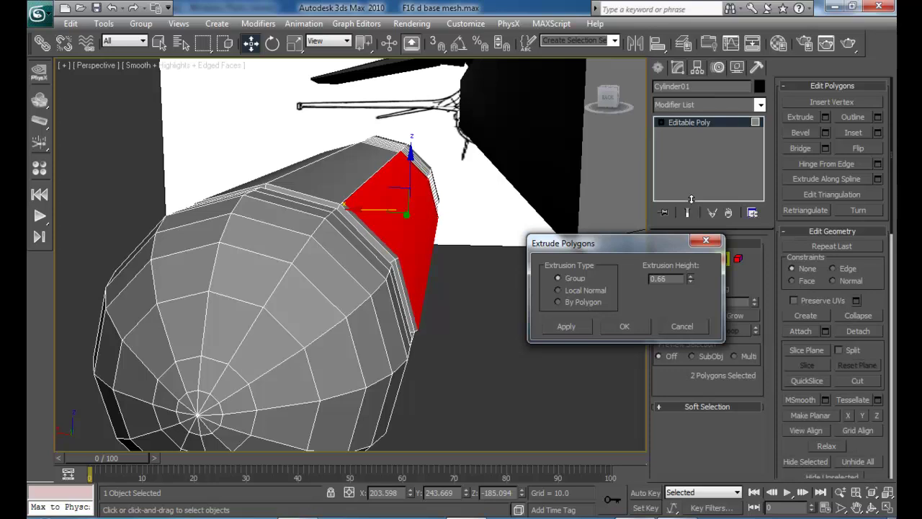
left_click(625, 326)
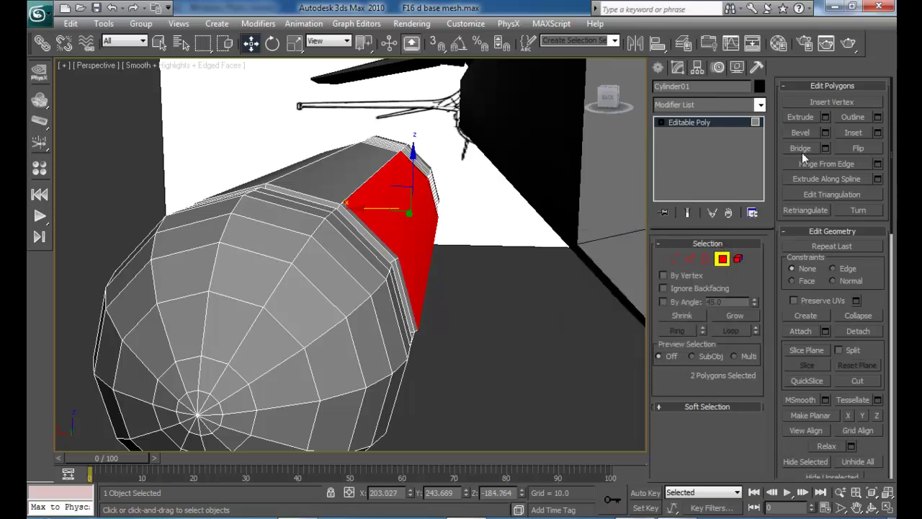
- Bevel the two selected intake-facing body polygons as a group with height 0.18 and outline amount -1.73
left_click(825, 133)
left_click_drag(690, 281, 700, 347)
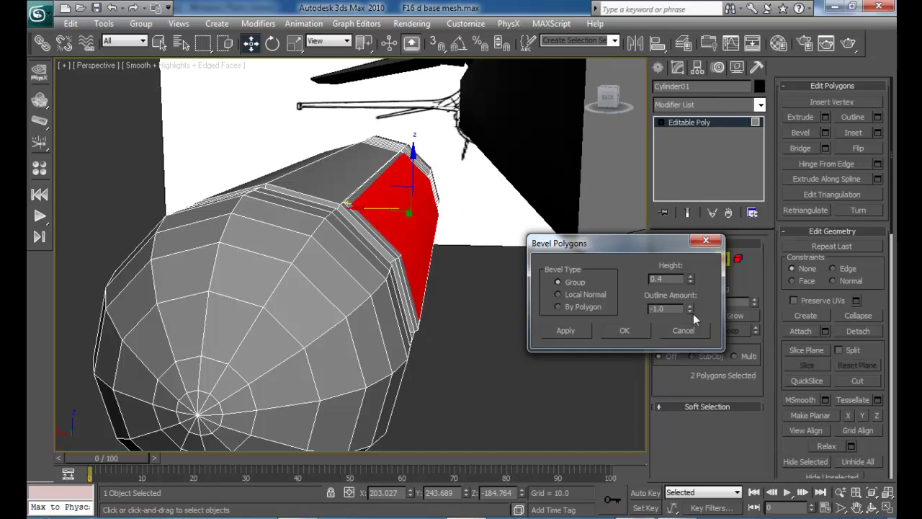
left_click_drag(694, 317, 701, 356)
left_click(690, 282)
left_click_drag(690, 282, 697, 294)
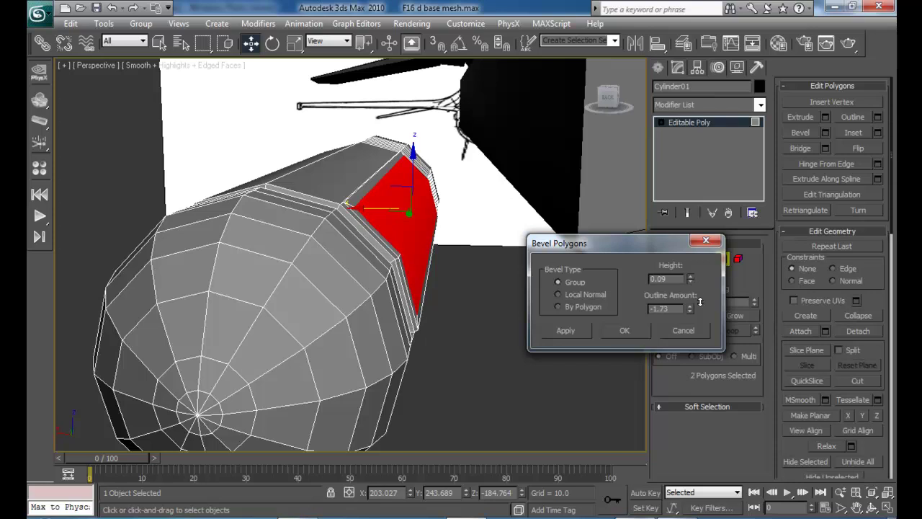
left_click(625, 331)
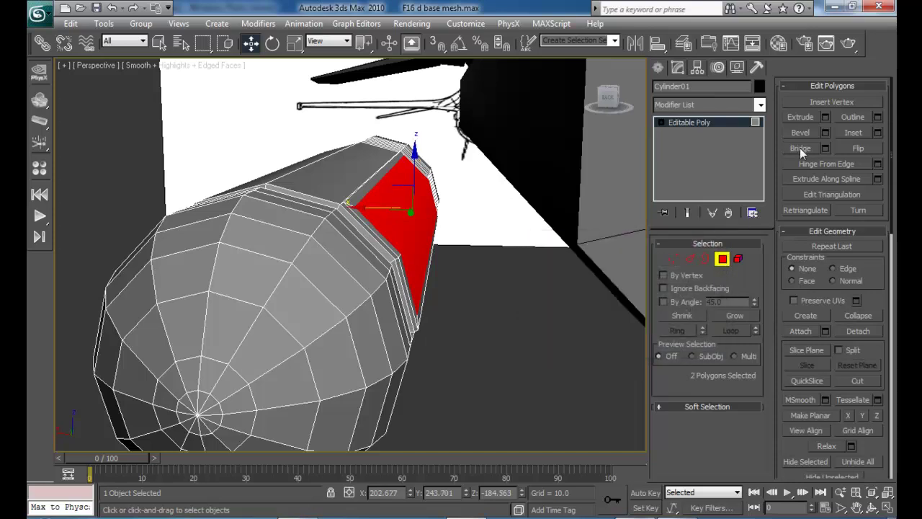
- Bevel the same two polygons outward again as a group with an outline amount of 1.73 and a height of about 1.2
left_click(825, 117)
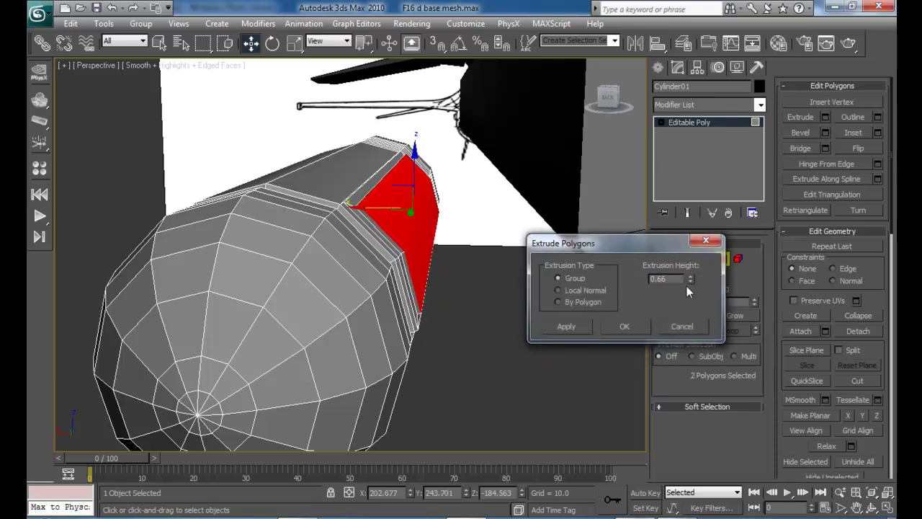
left_click(677, 327)
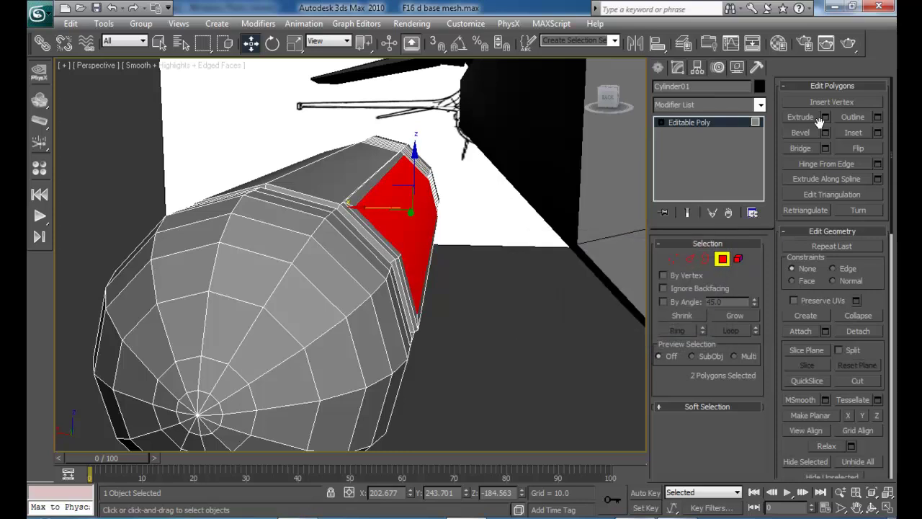
left_click(825, 133)
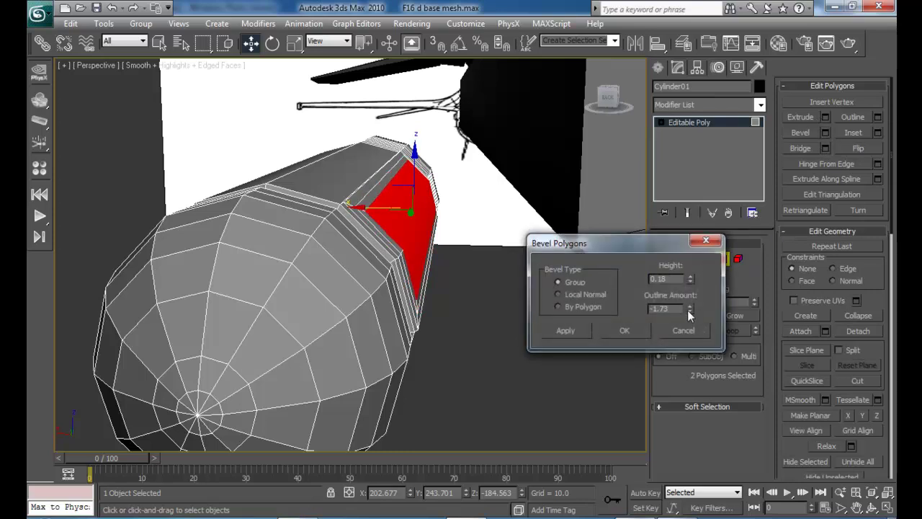
type("+1.")
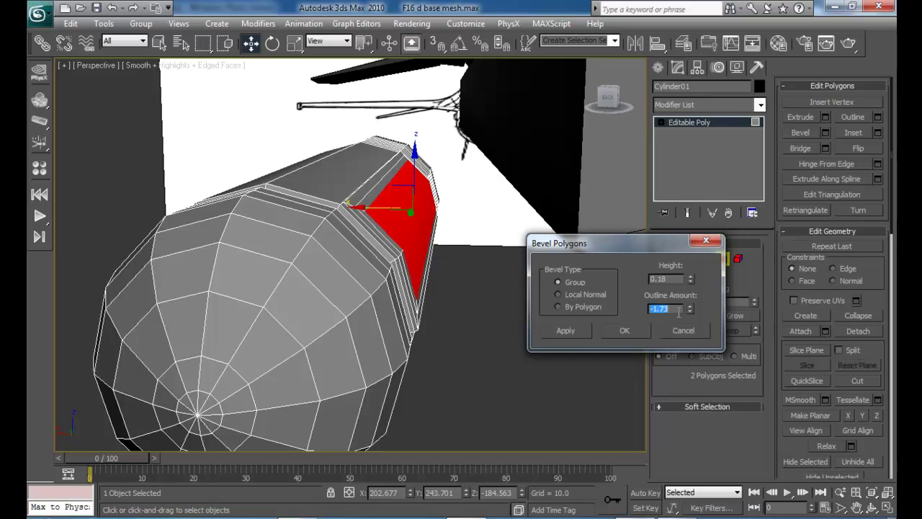
left_click(690, 277)
left_click_drag(693, 269, 695, 207)
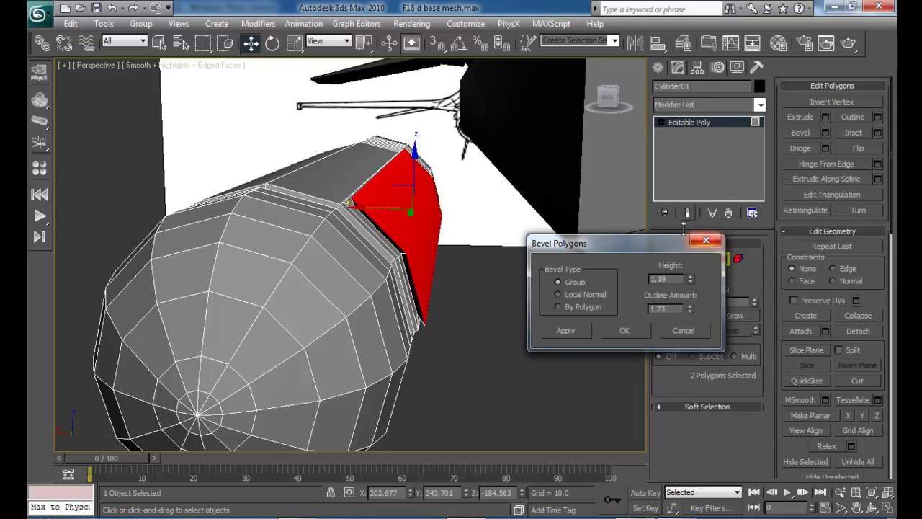
left_click(621, 329)
- Extrude the two polygons from the pod toward the air intake to form the mount
left_click(825, 117)
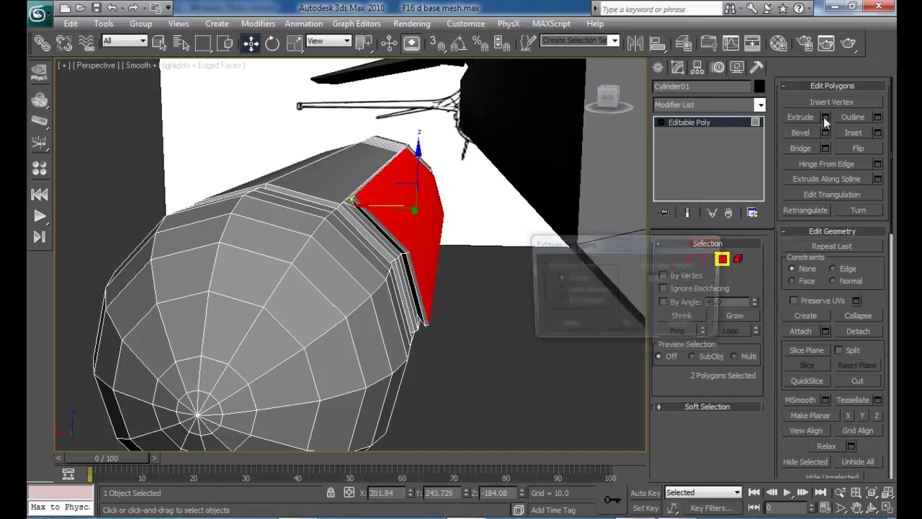
left_click_drag(724, 34, 736, 437)
left_click(612, 328)
left_click(534, 306)
scroll(459, 271, "down", 5)
middle_click_drag(432, 346, 488, 376, "alt")
middle_click_drag(298, 216, 354, 238, "alt")
middle_click_drag(305, 206, 372, 257, "alt")
- In the Back view, move the upper and lower corner vertices of the mount's free end sideways toward the air intake
left_click(673, 259)
middle_click_drag(546, 270, 489, 243, "alt")
key("alt+w")
left_click(485, 166)
key("alt+w")
middle_click_drag(336, 212, 344, 209)
left_click_drag(304, 229, 332, 256)
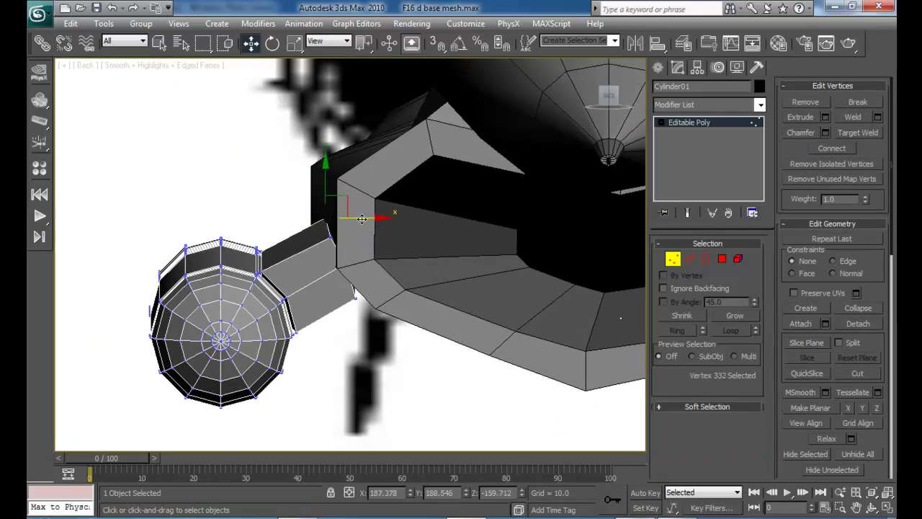
left_click_drag(389, 334, 343, 293)
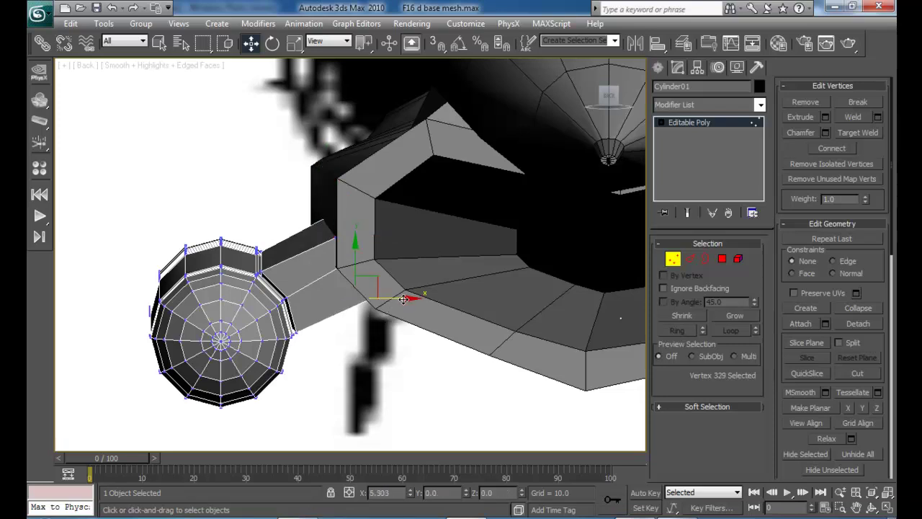
- Move the six vertices at the mount's intake end slightly inward and up against the air intake
left_click_drag(306, 201, 305, 199)
left_click_drag(386, 256, 394, 256)
left_click_drag(353, 214, 343, 177)
- Adjust the vertical scale of the mount's six intake-end vertices and nudge them slightly back toward the pod
key("r")
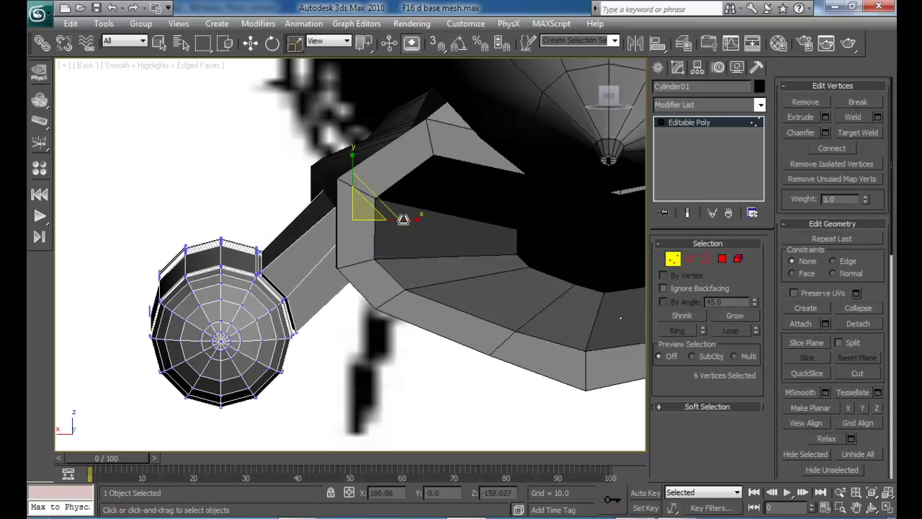
left_click_drag(212, 234, 125, 247)
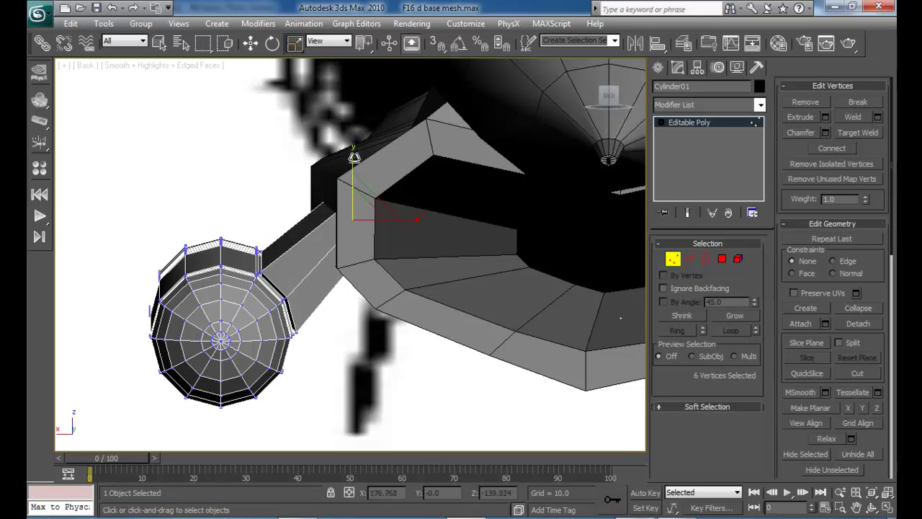
left_click_drag(354, 156, 351, 132)
key("w")
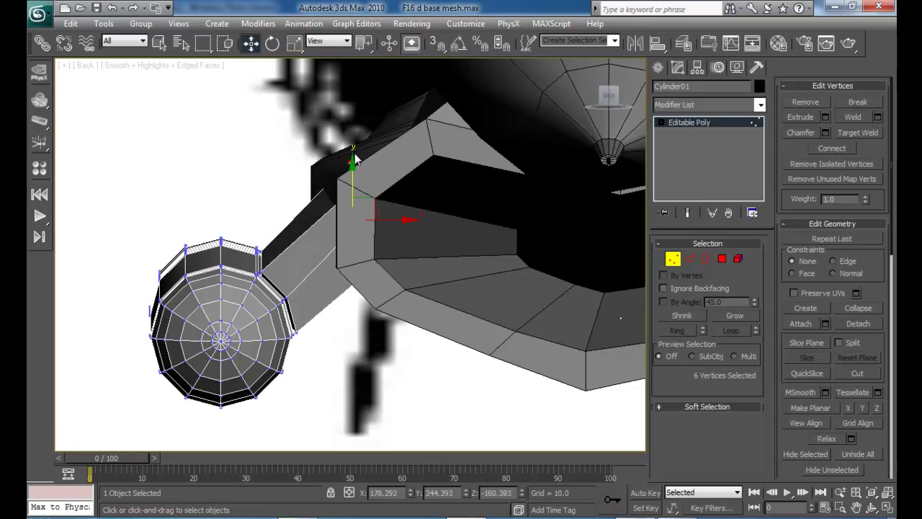
left_click_drag(396, 220, 389, 221)
key("r")
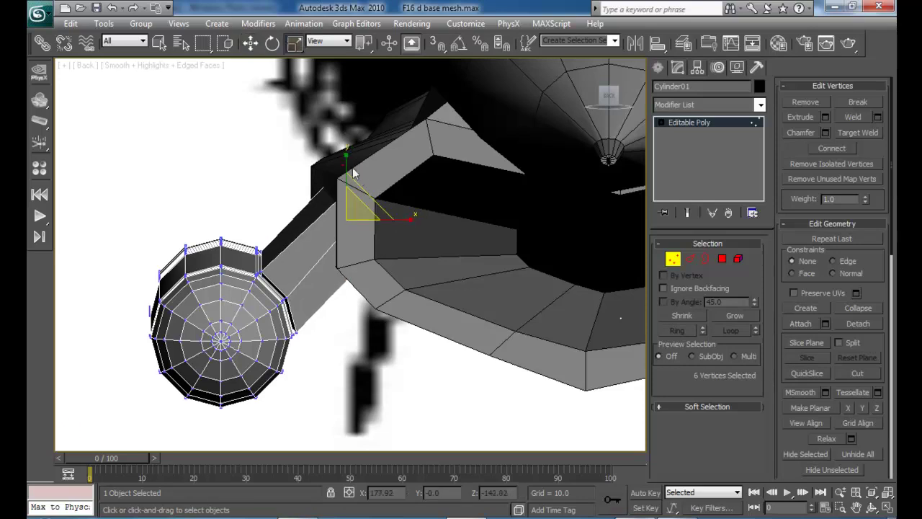
middle_click_drag(385, 211, 367, 210)
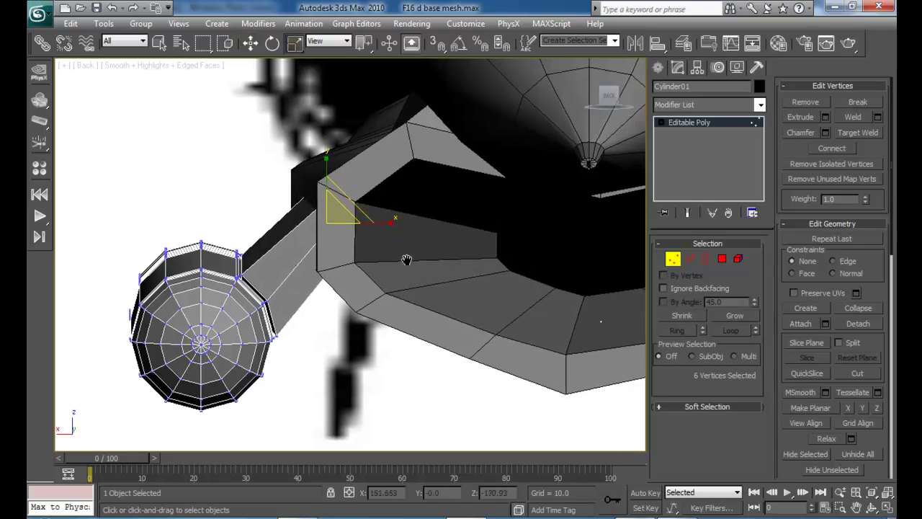
middle_click_drag(406, 259, 399, 275)
- Examine the mount between the pod and the air intake in perspective and compare it with the reference photo
key("alt+w")
left_click(500, 360)
middle_click_drag(499, 360, 615, 355, "alt")
left_click(503, 373)
left_click(675, 259)
left_click(554, 347)
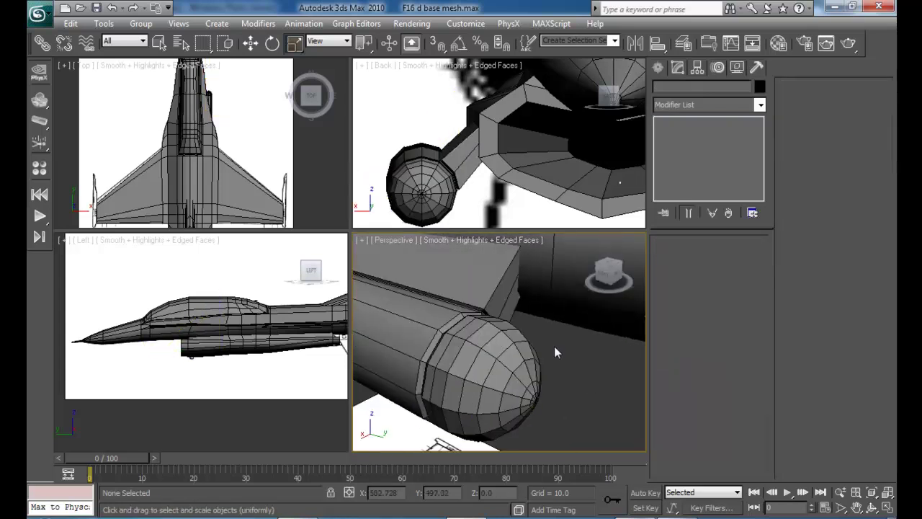
scroll(510, 291, "down", 5)
middle_click_drag(510, 291, 514, 356)
key("alt+Tab")
key("alt+Tab")
middle_click_drag(570, 300, 514, 342, "alt")
scroll(501, 335, "up", 4)
- Move the two front corner edges of the mount along the pod's length
left_click(507, 344)
left_click(698, 258)
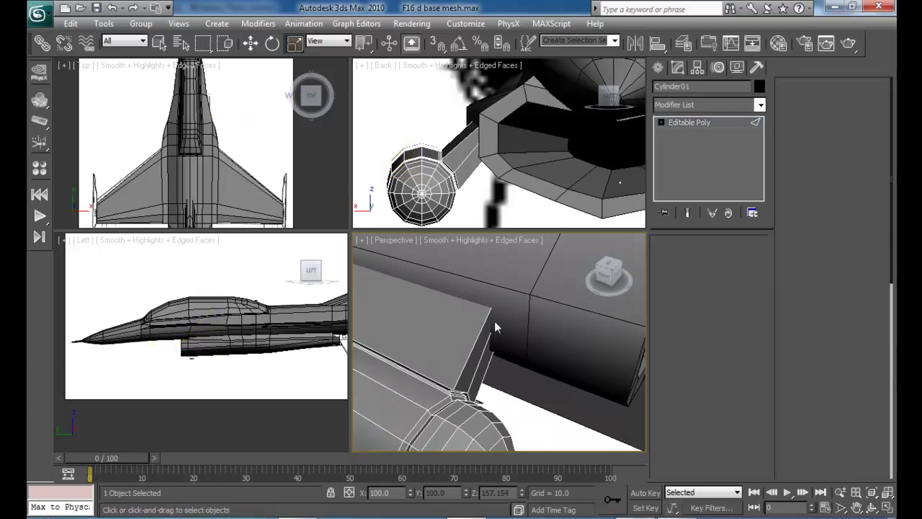
left_click(472, 349)
left_click(486, 377, "ctrl")
middle_click_drag(513, 381, 586, 379, "alt")
key("w")
left_click_drag(589, 383, 553, 378)
- Move the two rear corner edges of the mount forward along the Y axis by about 7 units
middle_click_drag(553, 378, 609, 318, "alt")
left_click(499, 301)
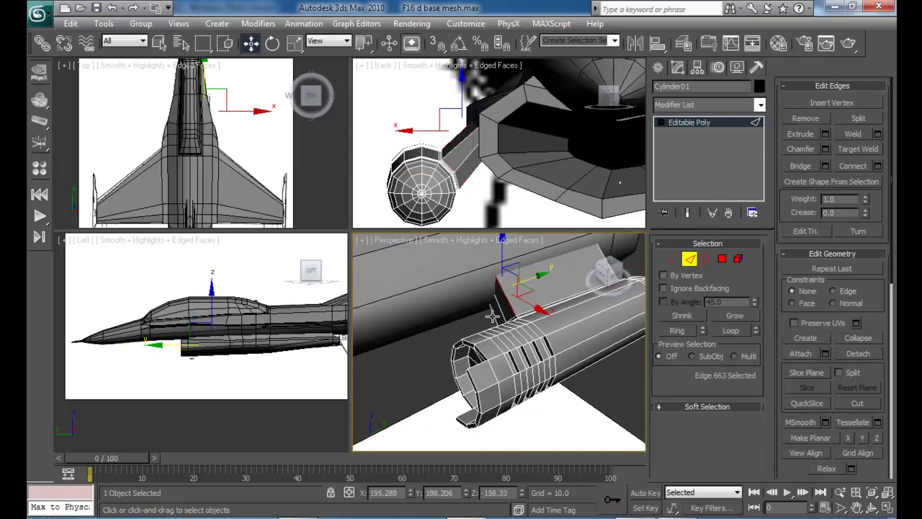
left_click(493, 314, "ctrl")
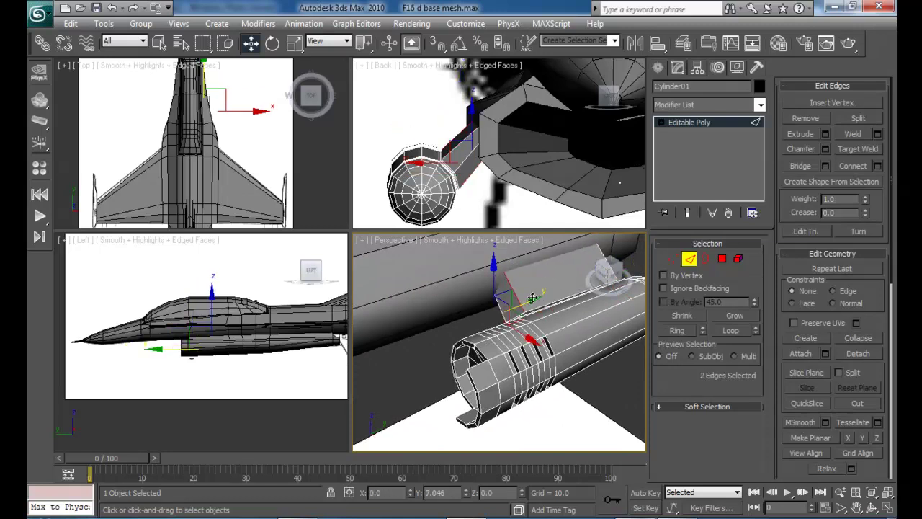
- Chamfer the middle edges of the mount's rear and front end faces by 2.32 with one segment, then leave edge editing
left_click(509, 308)
middle_click_drag(509, 309, 368, 351, "alt")
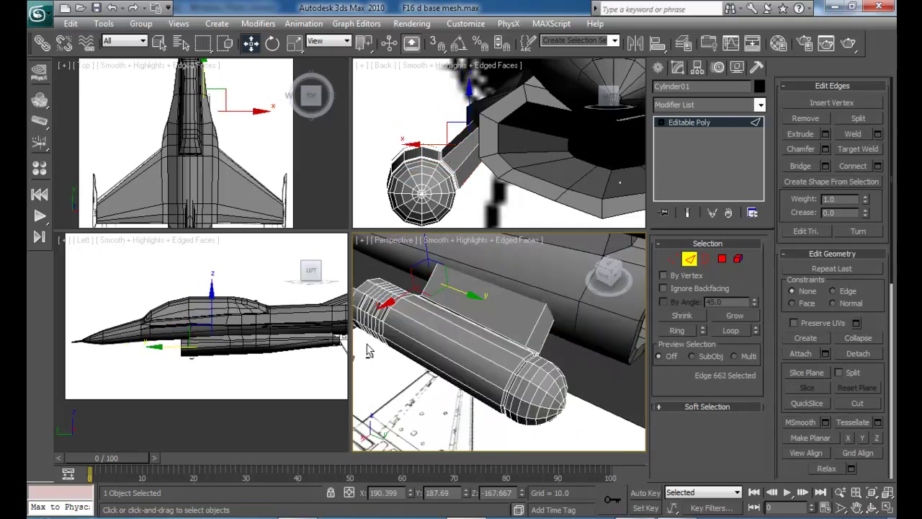
left_click(548, 331, "ctrl")
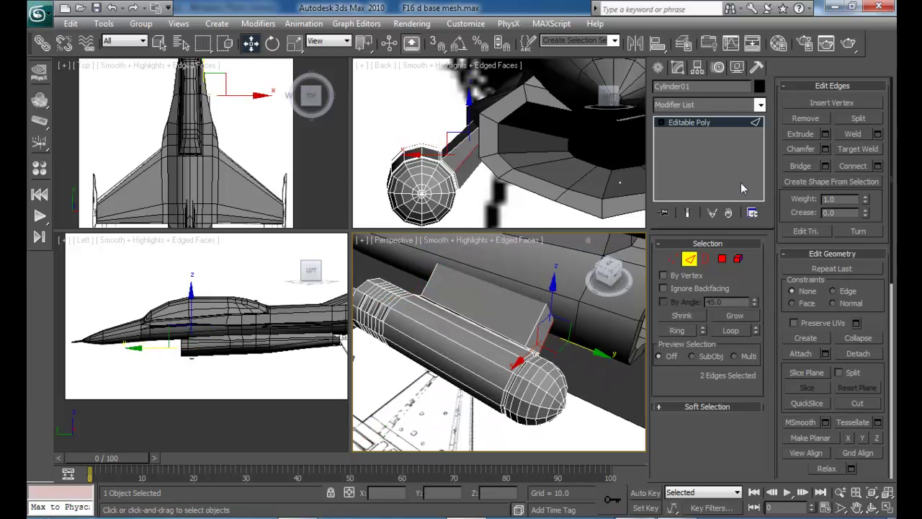
left_click(825, 148)
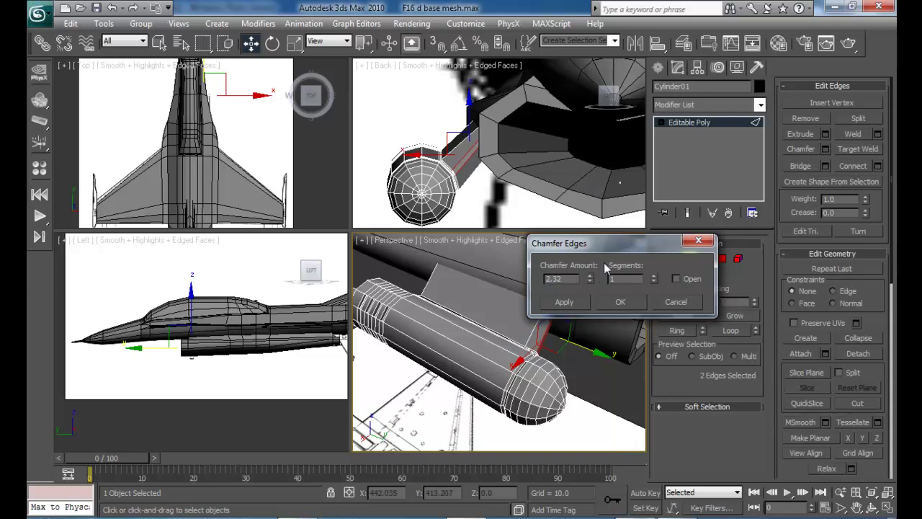
left_click(620, 304)
left_click(598, 377)
middle_click_drag(598, 377, 437, 331, "alt")
scroll(582, 337, "down", 3)
left_click(690, 259)
left_click(621, 365)
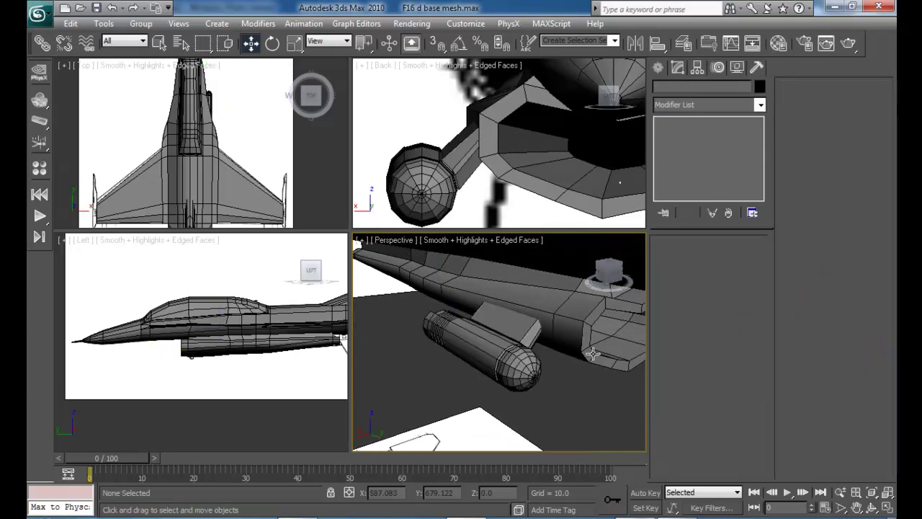
- Mirror the finished pod and mount about the X axis as a copy
scroll(527, 332, "down", 4)
middle_click_drag(528, 332, 539, 364, "alt")
scroll(505, 321, "down", 2)
key("alt+w")
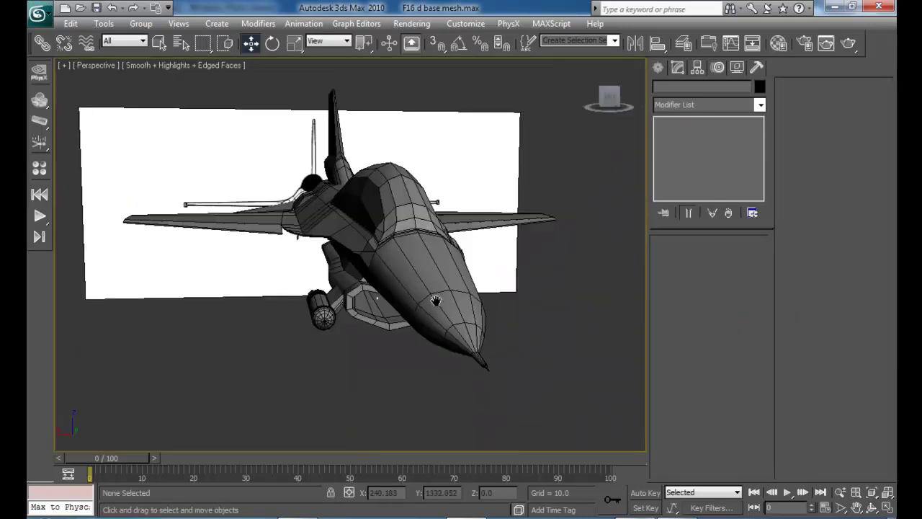
middle_click_drag(436, 301, 433, 329)
middle_click_drag(433, 329, 444, 342, "alt")
left_click(316, 333)
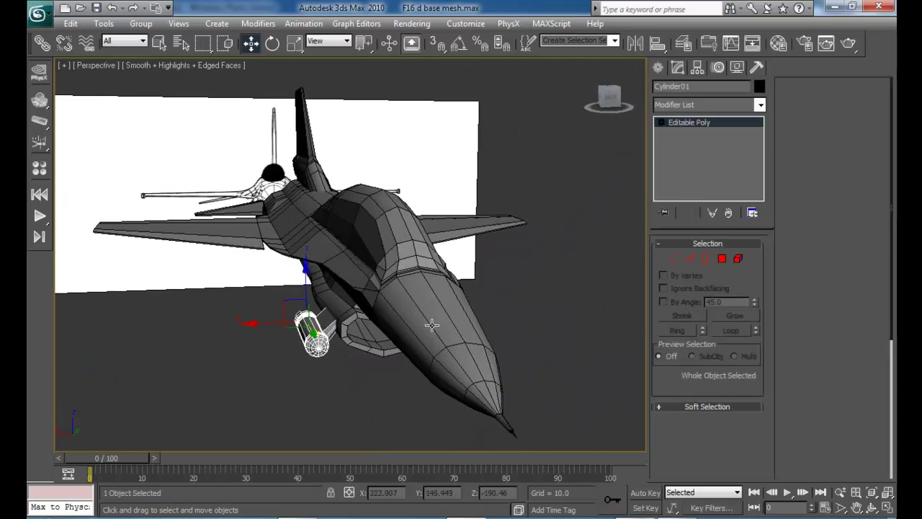
left_click(630, 44)
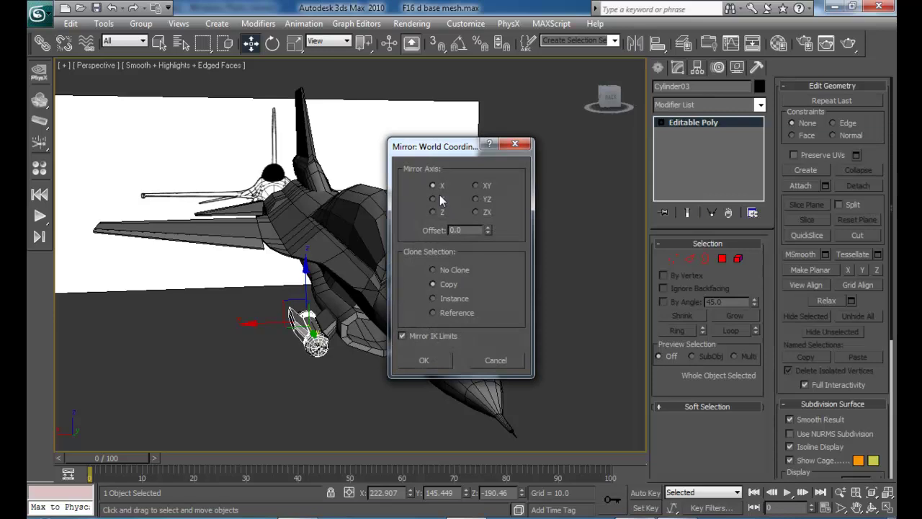
left_click_drag(487, 232, 709, 367)
left_click(424, 360)
- Move the mirrored pod along the X axis to the opposite side of the air intake
left_click_drag(253, 324, 378, 317)
middle_click_drag(489, 277, 453, 304, "alt")
left_click_drag(408, 297, 403, 294)
left_click(508, 303)
middle_click_drag(509, 302, 516, 277, "alt")
scroll(515, 276, "down", 5)
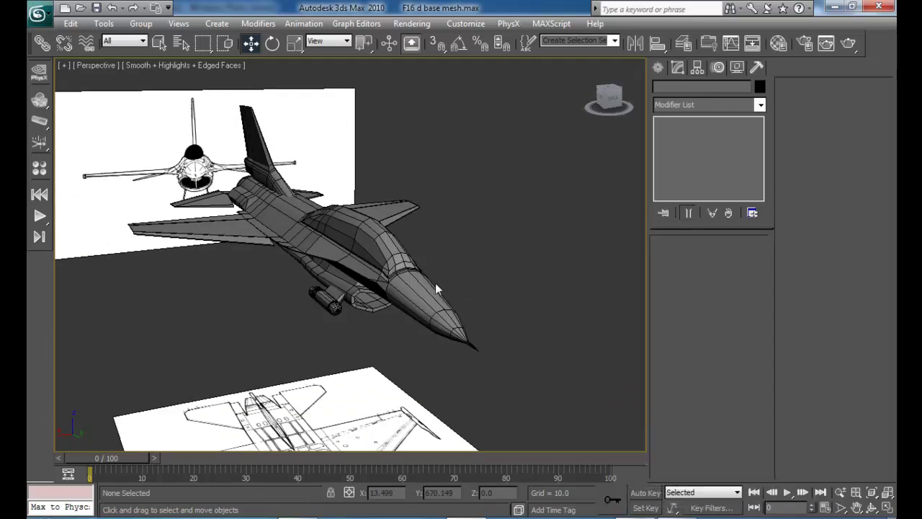
- Move the original pod closer to the intake and raise it slightly, to about X 215 and Z -186
scroll(431, 298, "up", 4)
scroll(421, 244, "up", 2)
middle_click_drag(430, 301, 396, 201)
scroll(411, 245, "down", 1)
scroll(394, 196, "down", 2)
left_click(275, 288)
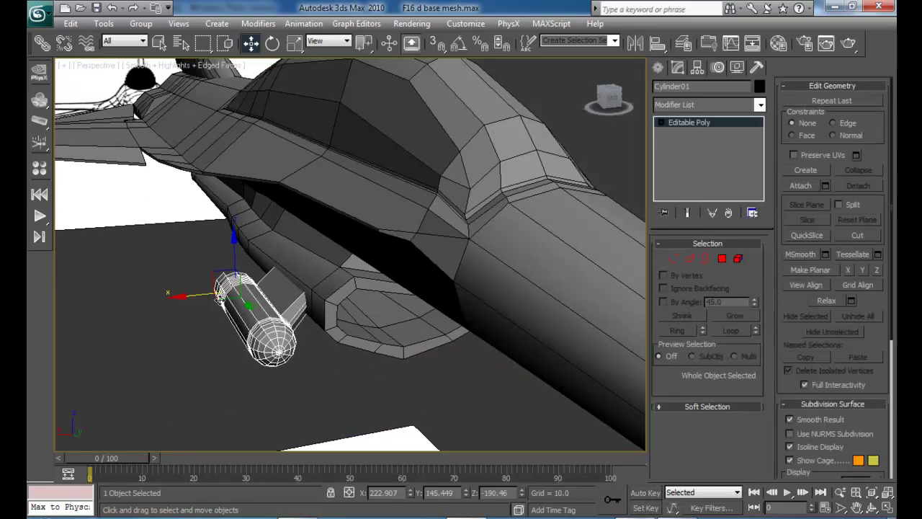
left_click_drag(184, 296, 190, 295)
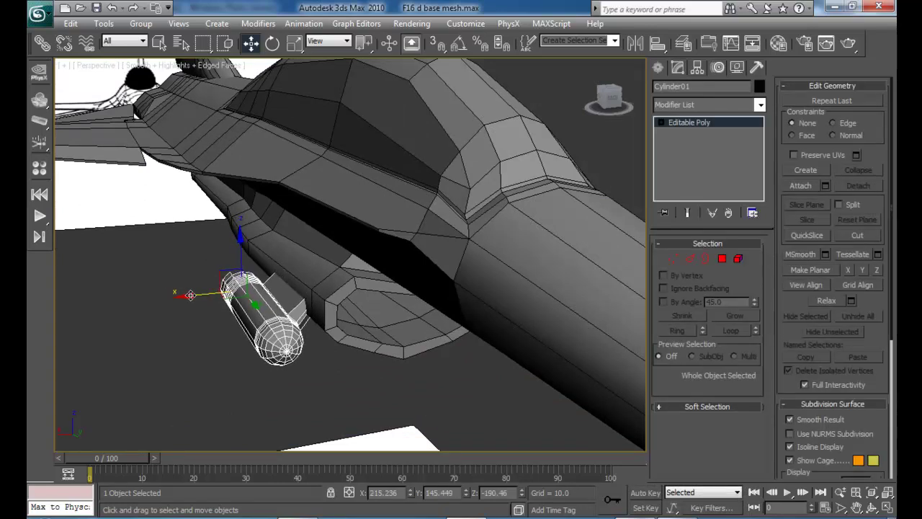
left_click_drag(241, 247, 240, 243)
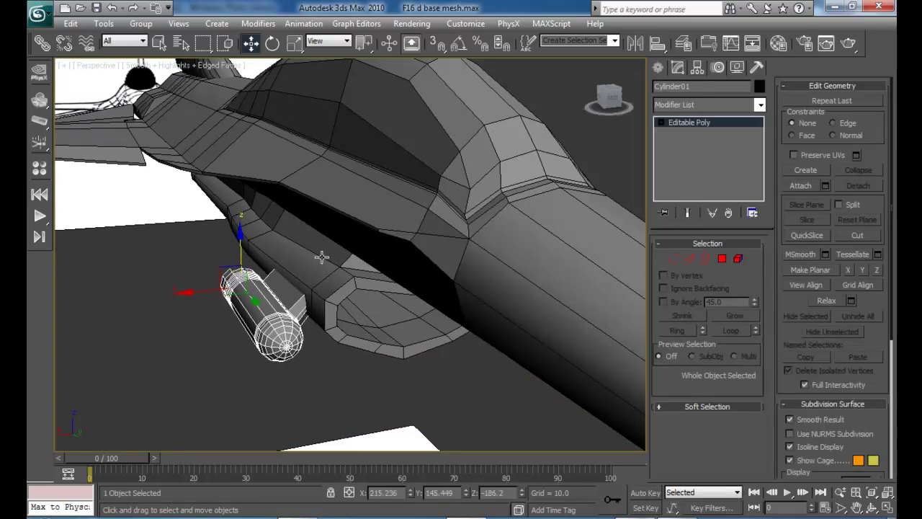
- Move the mirrored pod closer to the intake and raise it slightly, to about X -40 and Z -186
middle_click_drag(321, 257, 201, 237, "alt")
middle_click_drag(267, 238, 226, 241, "alt")
left_click(414, 268)
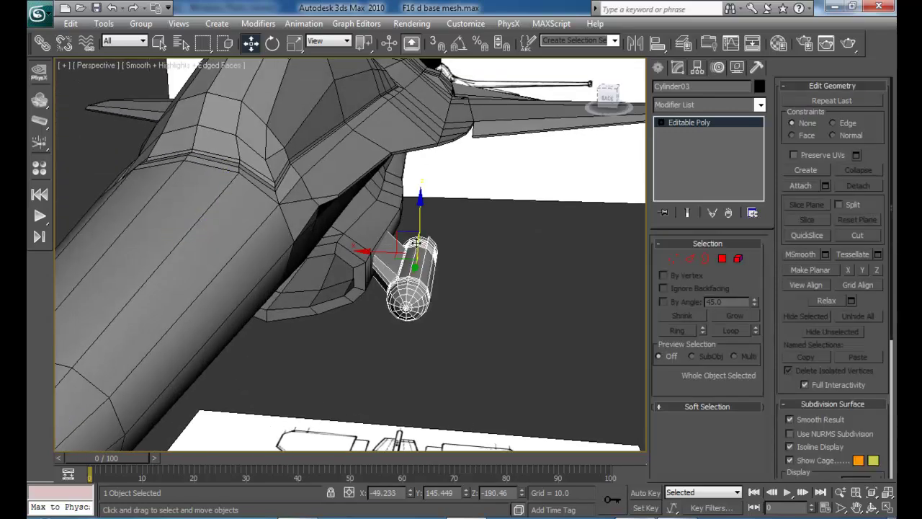
left_click_drag(377, 251, 413, 218)
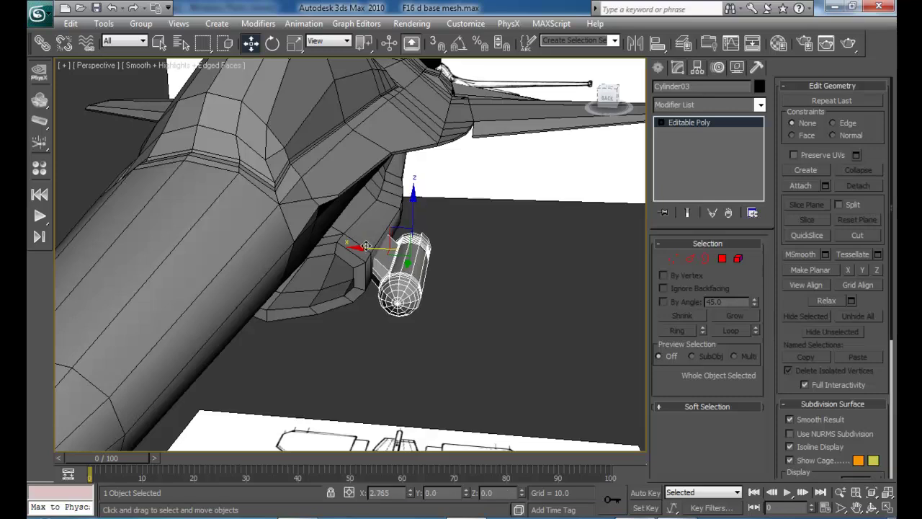
left_click(456, 286)
left_click(402, 265)
- Switch to the F-16 reference photo in Windows Photo Viewer and examine the fuselage underside and the tail fin
middle_click_drag(409, 271, 456, 254, "alt")
middle_click_drag(216, 312, 321, 298, "alt")
scroll(332, 302, "down", 2)
scroll(393, 333, "down", 4)
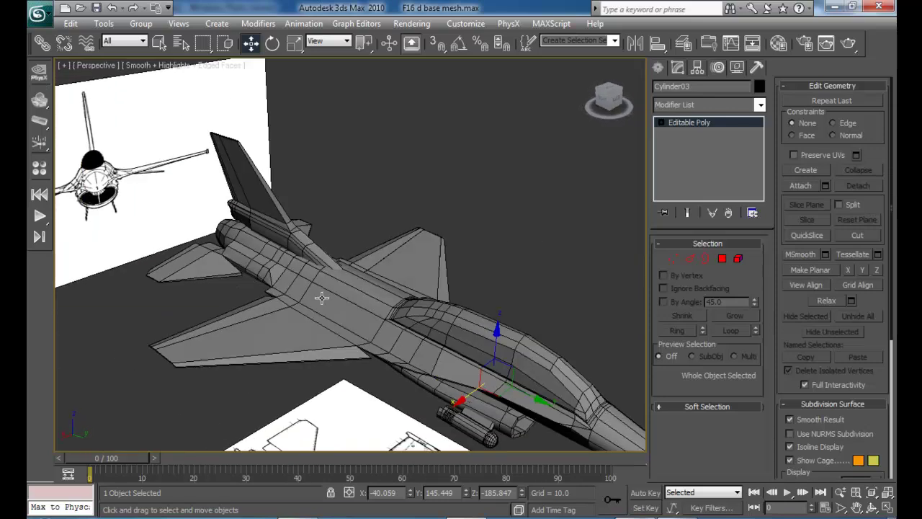
scroll(321, 298, "down", 2)
left_click(631, 517)
left_click_drag(544, 365, 592, 410)
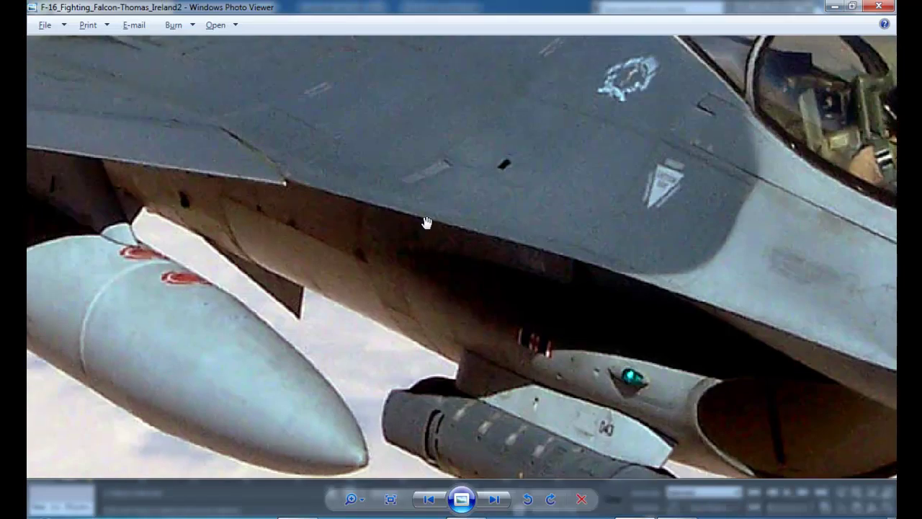
left_click_drag(282, 79, 502, 292)
scroll(418, 231, "down", 1)
left_click_drag(418, 231, 473, 366)
mouse_move(760, 366)
left_mouse_down()
mouse_move(525, 181)
mouse_move(549, 103)
left_mouse_up()
left_click_drag(352, 217, 554, 212)
mouse_move(322, 131)
left_mouse_down()
mouse_move(484, 238)
mouse_move(598, 360)
left_mouse_up()
left_click_drag(534, 216, 286, 288)
mouse_move(565, 251)
left_mouse_down()
mouse_move(555, 363)
mouse_move(471, 442)
left_mouse_up()
left_click_drag(358, 253, 365, 337)
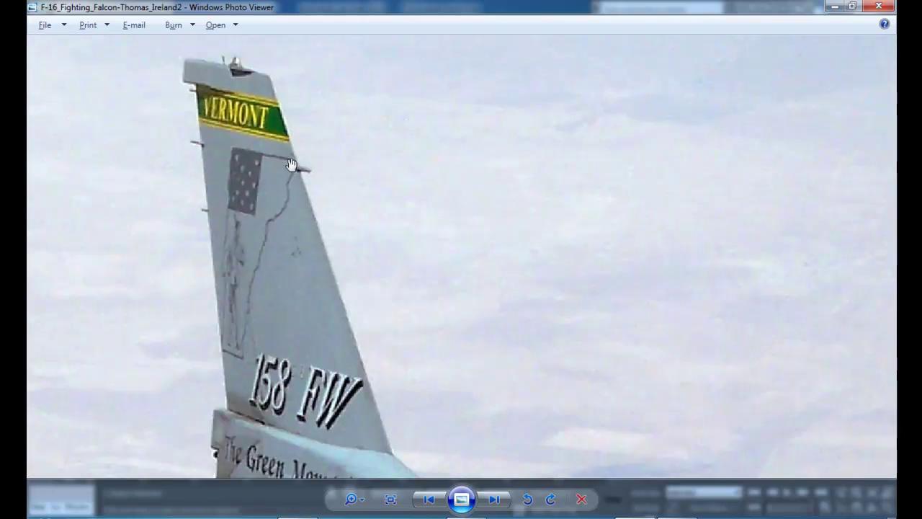
- Examine the nose cone, canopy and under-wing fuel tank and weapons in the F-16 reference photo
left_click_drag(497, 295, 236, 86)
left_click_drag(509, 319, 239, 93)
mouse_move(687, 366)
left_mouse_down()
mouse_move(485, 238)
mouse_move(455, 184)
left_mouse_up()
mouse_move(517, 300)
left_mouse_down()
mouse_move(587, 172)
mouse_move(522, 156)
left_mouse_up()
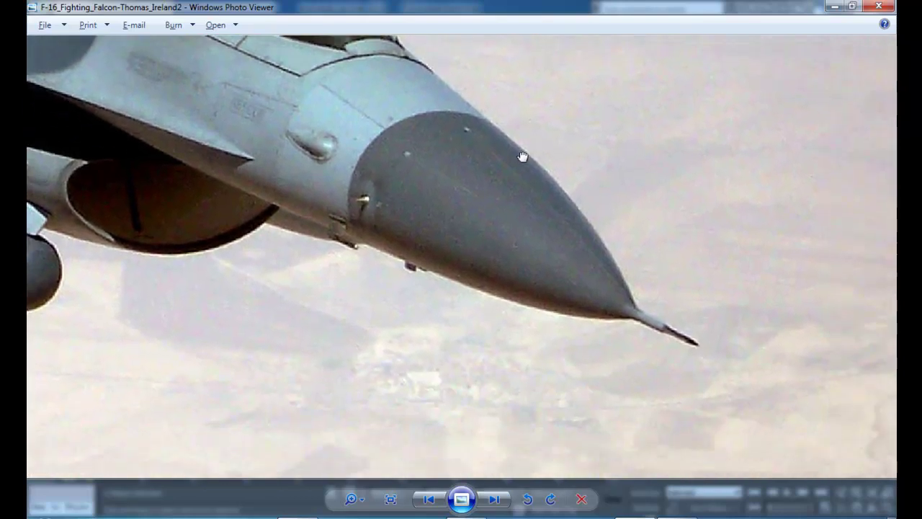
left_click_drag(396, 66, 514, 226)
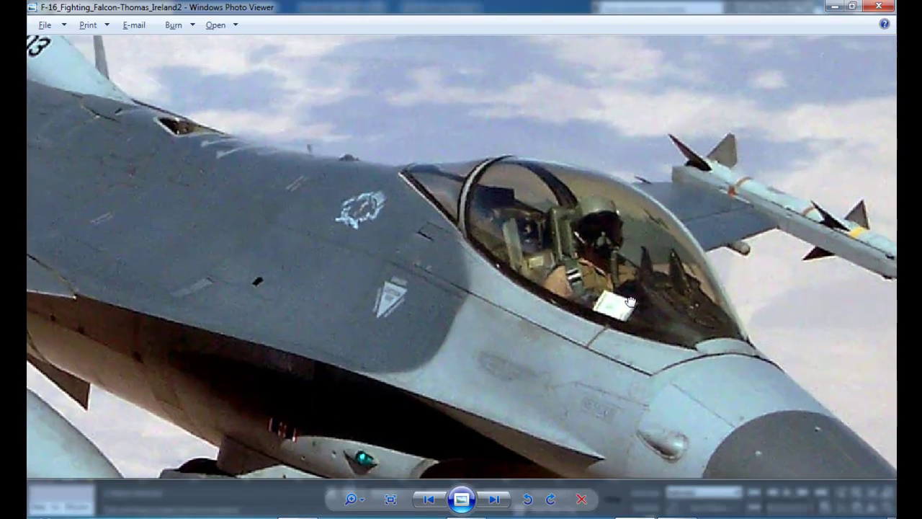
left_click_drag(315, 161, 290, 136)
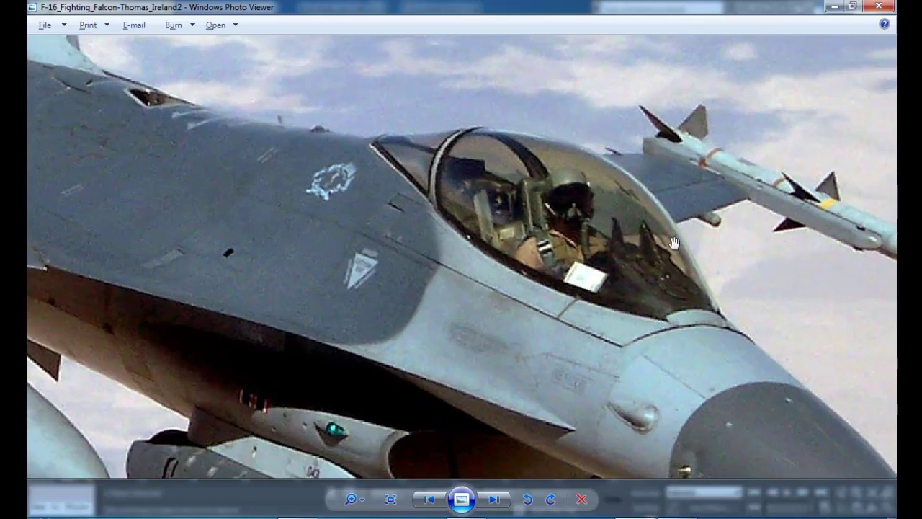
left_click_drag(733, 234, 697, 99)
left_click_drag(359, 247, 620, 214)
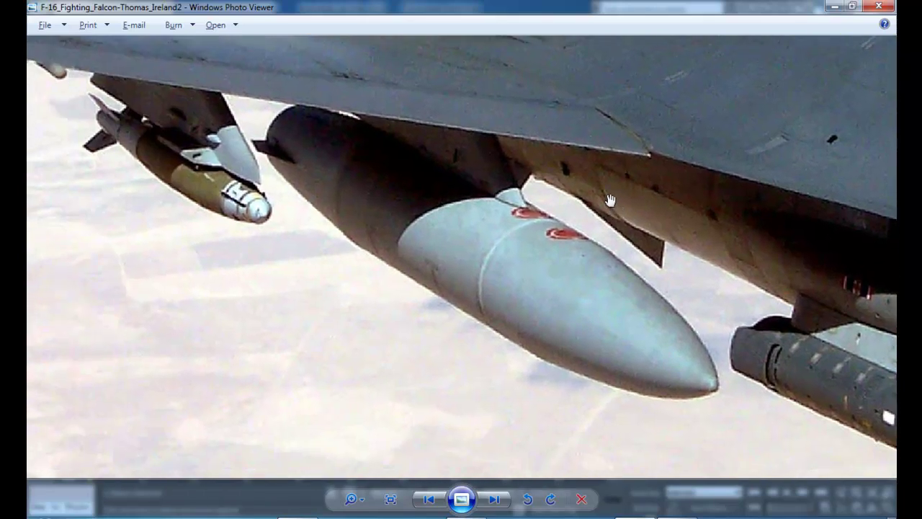
scroll(610, 200, "down", 5)
left_click_drag(333, 100, 395, 161)
scroll(398, 169, "up", 3)
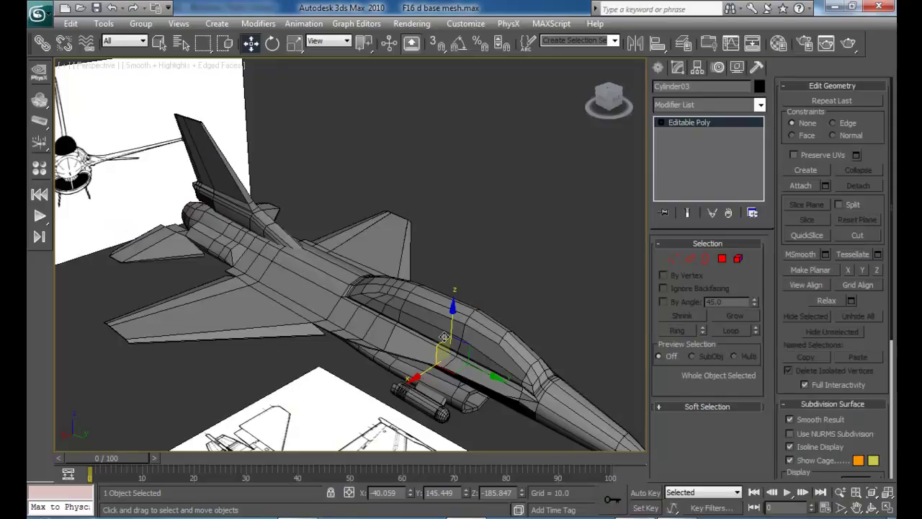
- Return to 3ds Max and inspect the whole aircraft model from the front against the blueprint planes
left_click(609, 96)
middle_click_drag(384, 244, 306, 289, "alt")
scroll(400, 318, "up", 3)
middle_click_drag(400, 318, 225, 126)
middle_click_drag(422, 226, 389, 239, "alt")
scroll(407, 243, "up", 3)
scroll(365, 229, "down", 5)
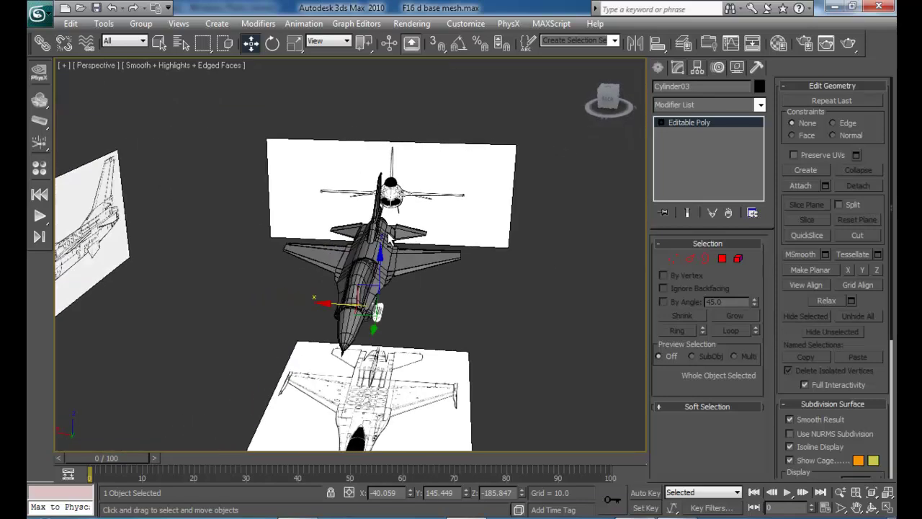